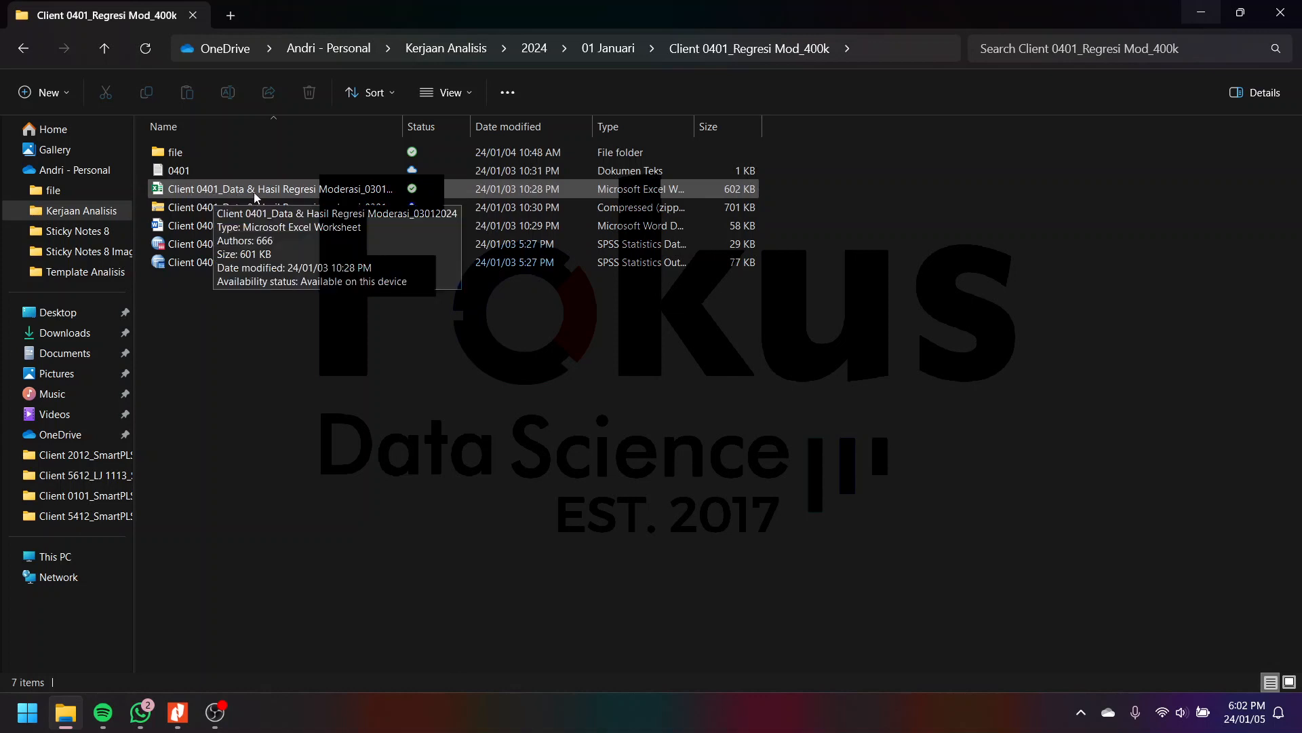
Step: Open the Client 0401_Data & Hasil Regresi Moderasi_03012024 workbook and go to its data sheet
double_click(287, 192)
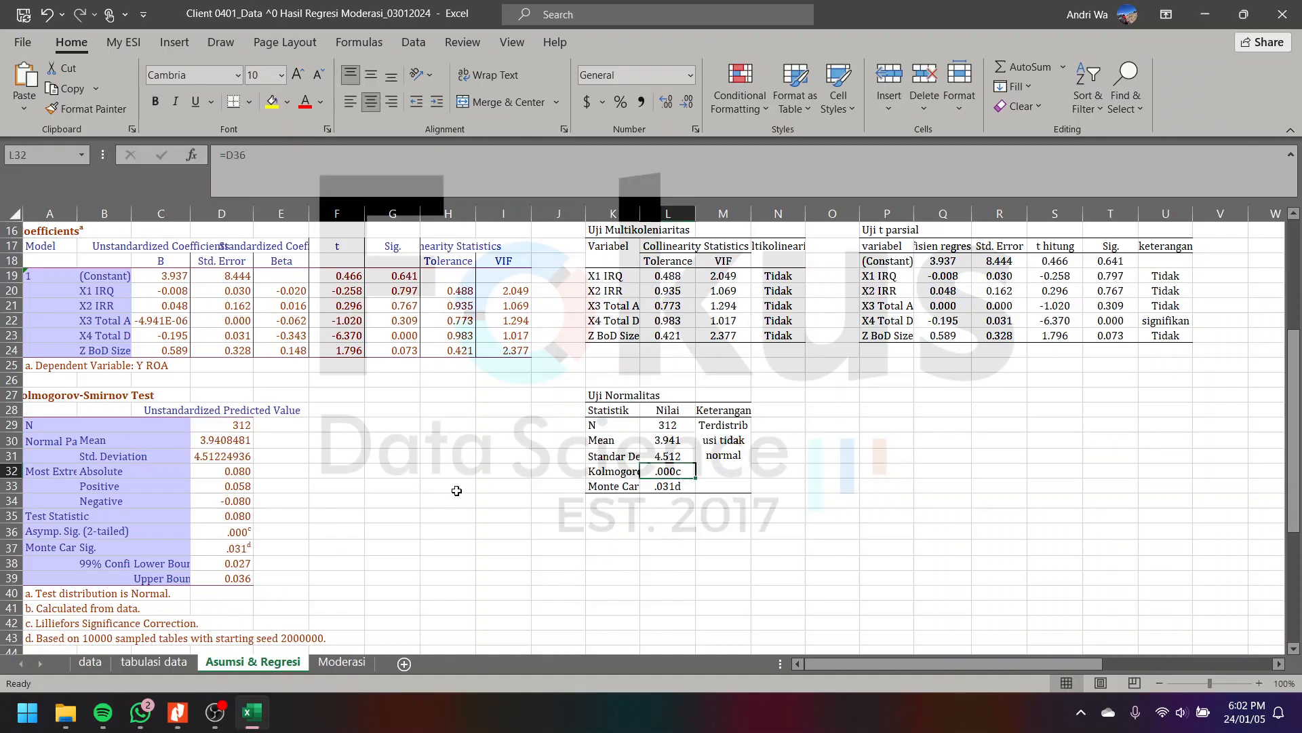
scroll(457, 490, "up", 5)
left_click(91, 662)
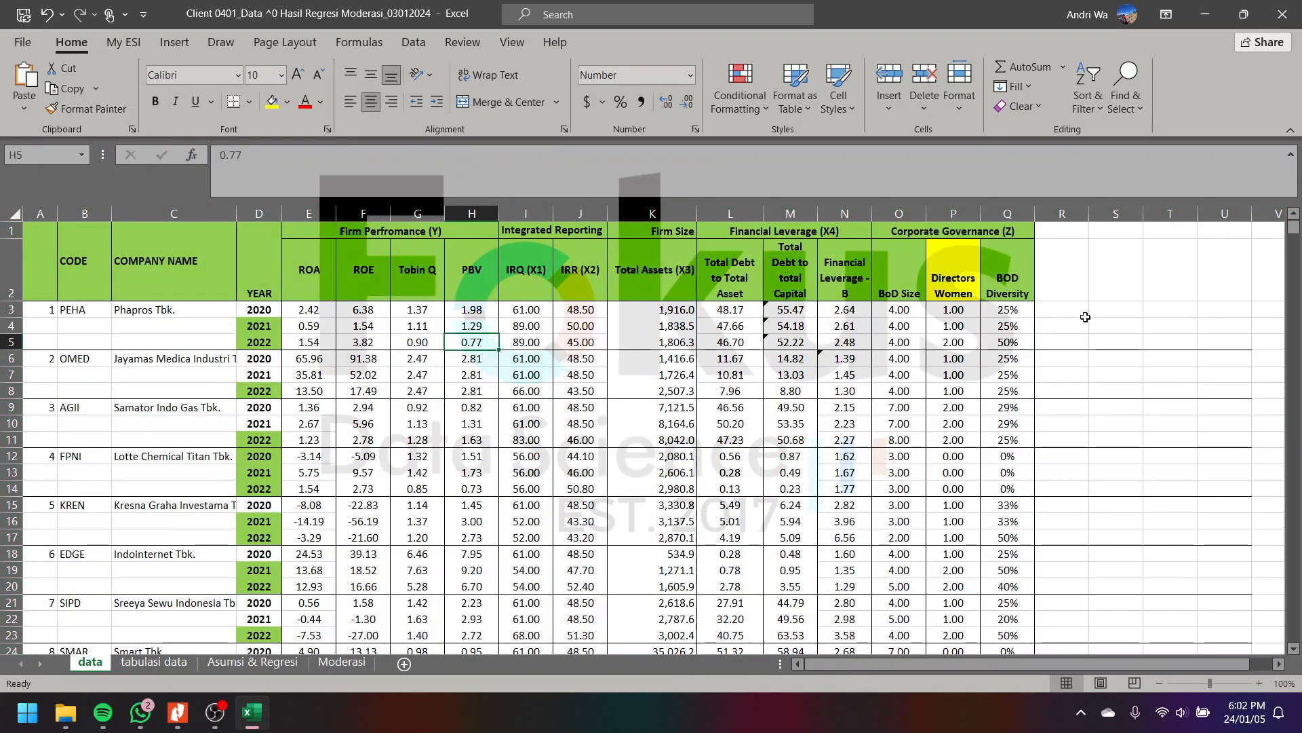
Step: Review the raw variable columns E to Q on the data sheet, from Firm Performance to Corporate Governance
left_click(295, 210)
left_click_drag(294, 208, 1011, 213)
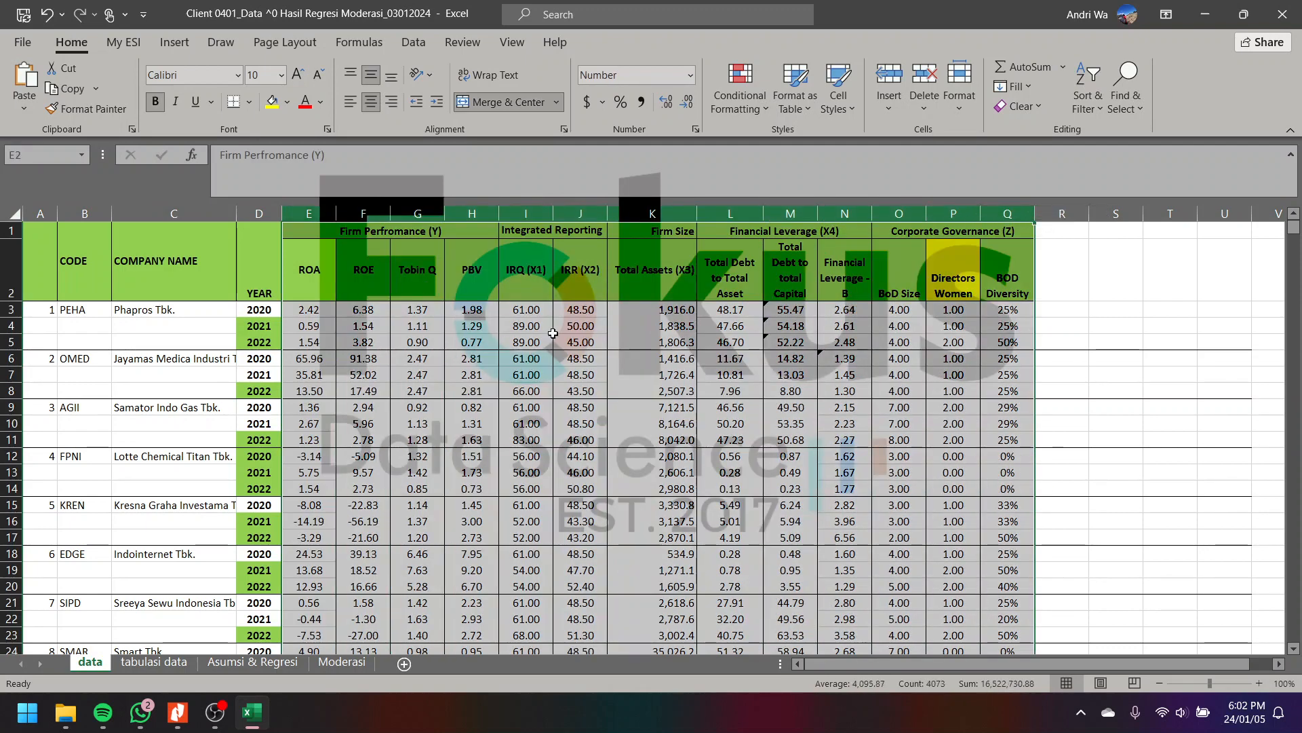
scroll(687, 324, "down", 8)
scroll(687, 324, "up", 8)
Step: Go to the tabulasi data sheet and examine its variable columns B to K, including the X1 to X4 and Z headers
left_click(145, 663)
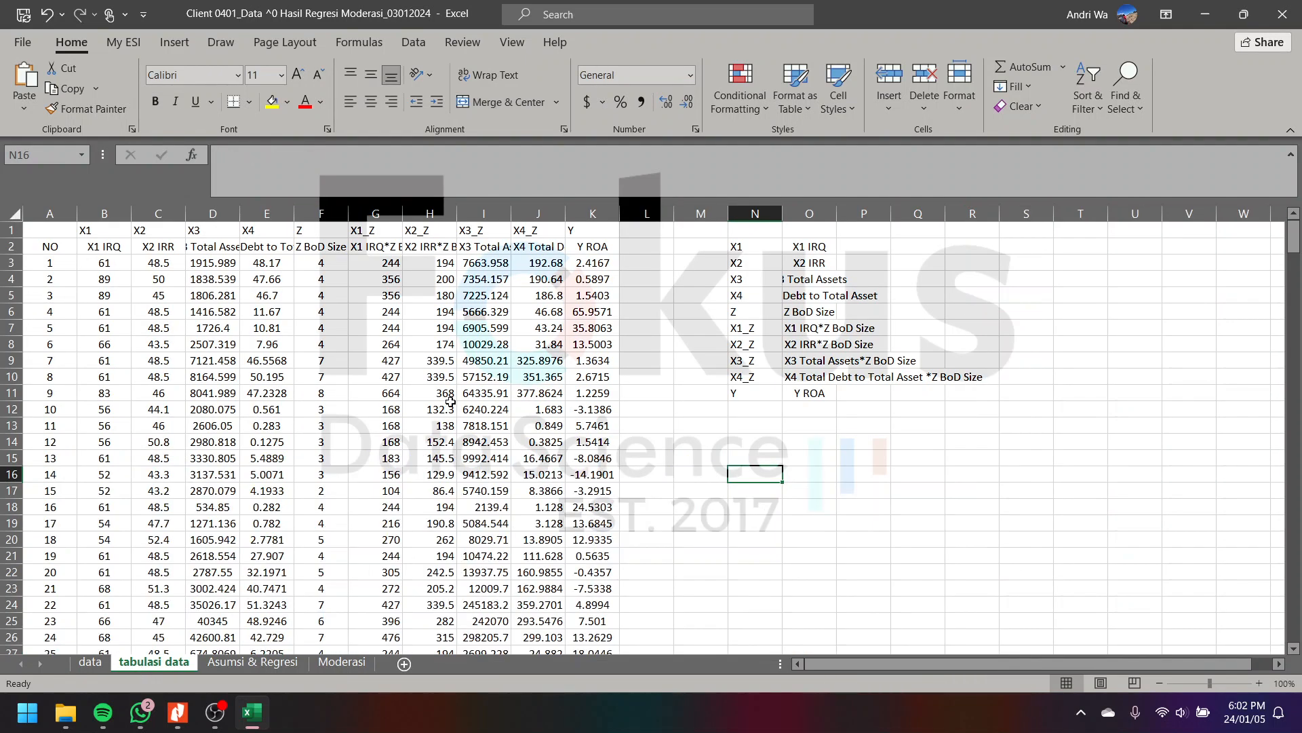
left_click(263, 331)
left_click_drag(105, 211, 597, 211)
left_click(697, 443)
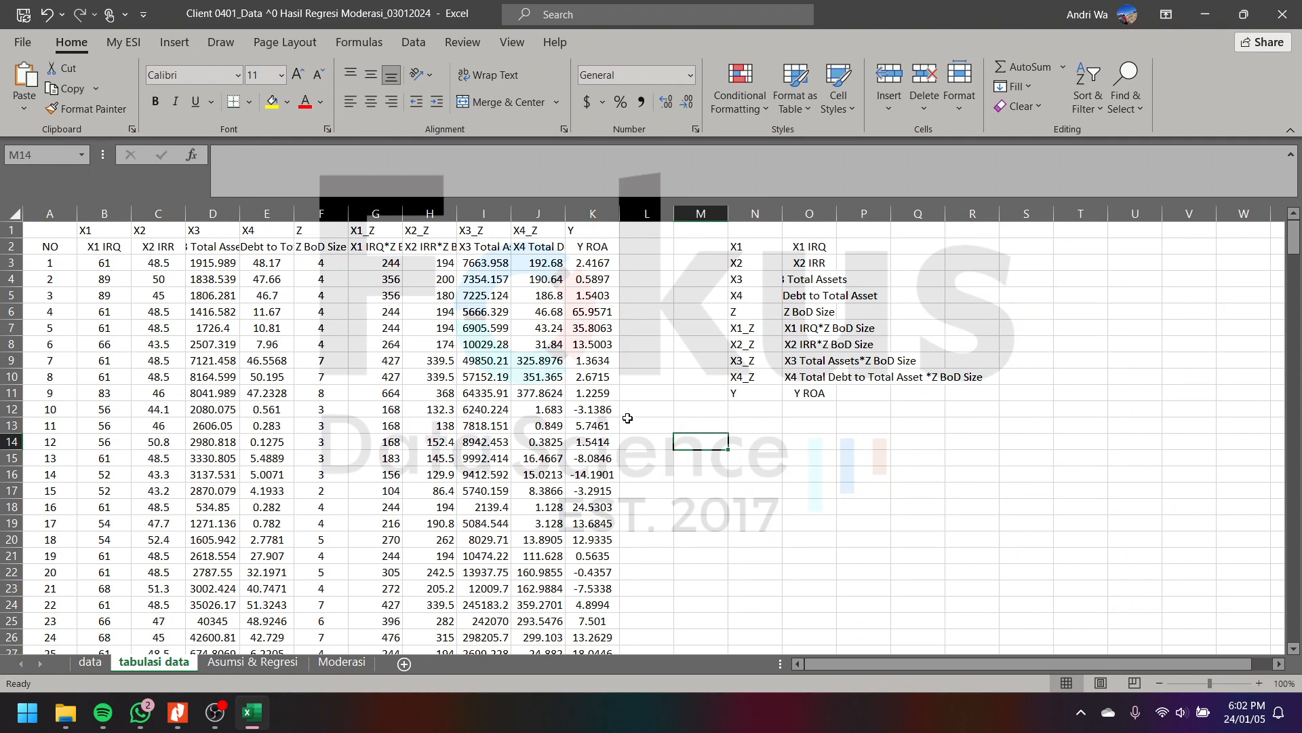
left_click_drag(95, 230, 337, 230)
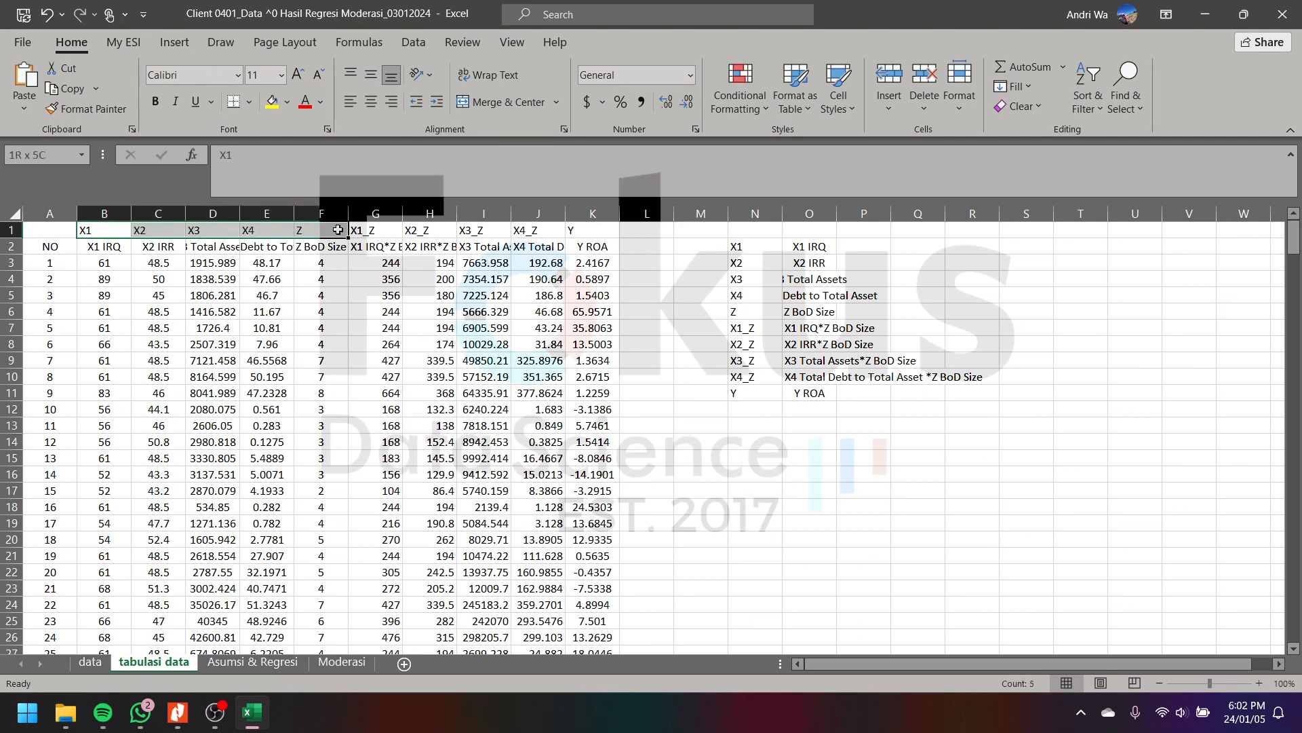
left_click(375, 233)
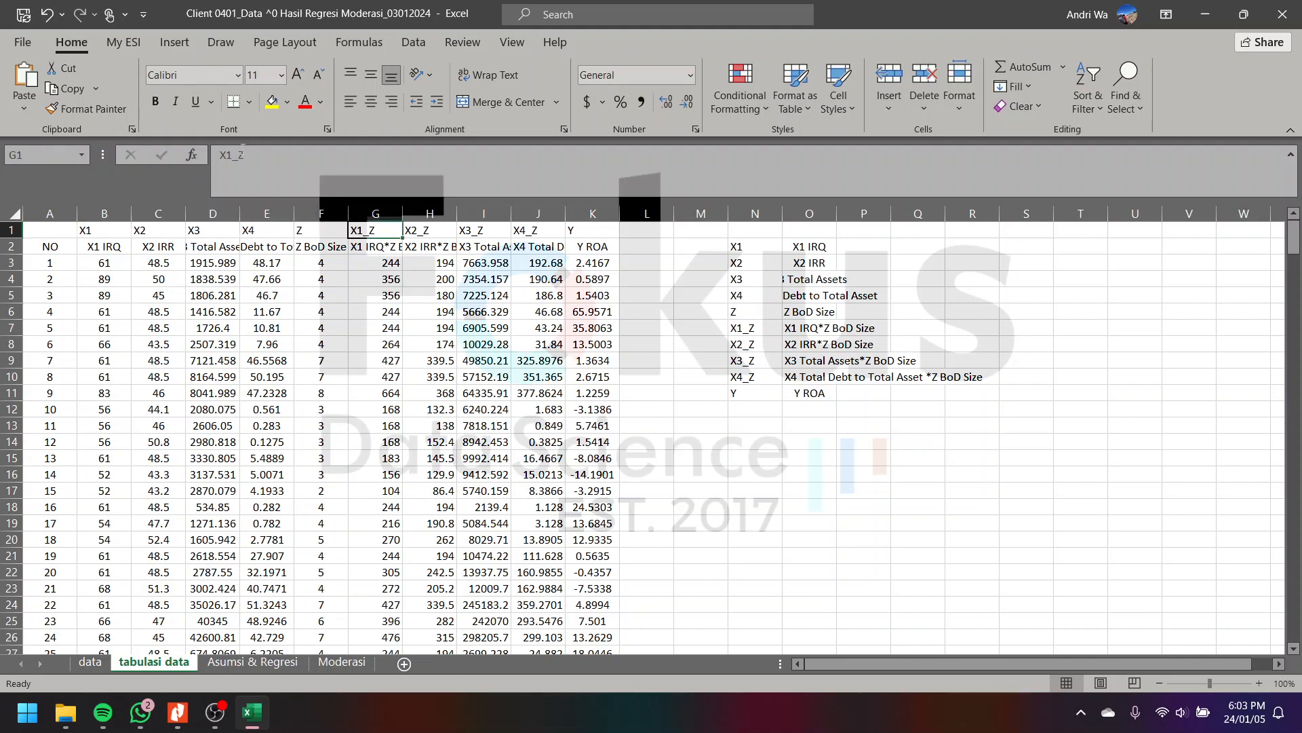
Step: Enlarge the sheet to 130% and inspect the full X1 IRQ*Z BoD Size header text in cell G2
left_click(1259, 683)
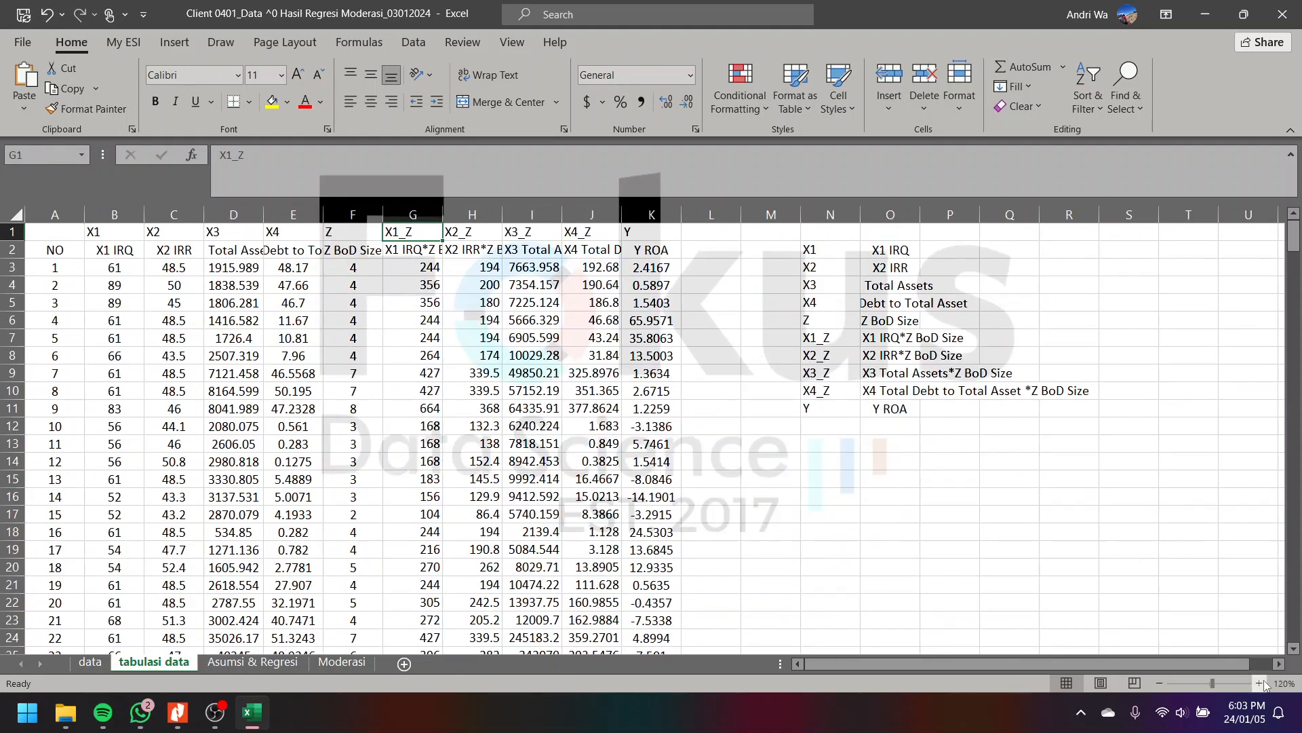
left_click(1259, 683)
left_click(1259, 683)
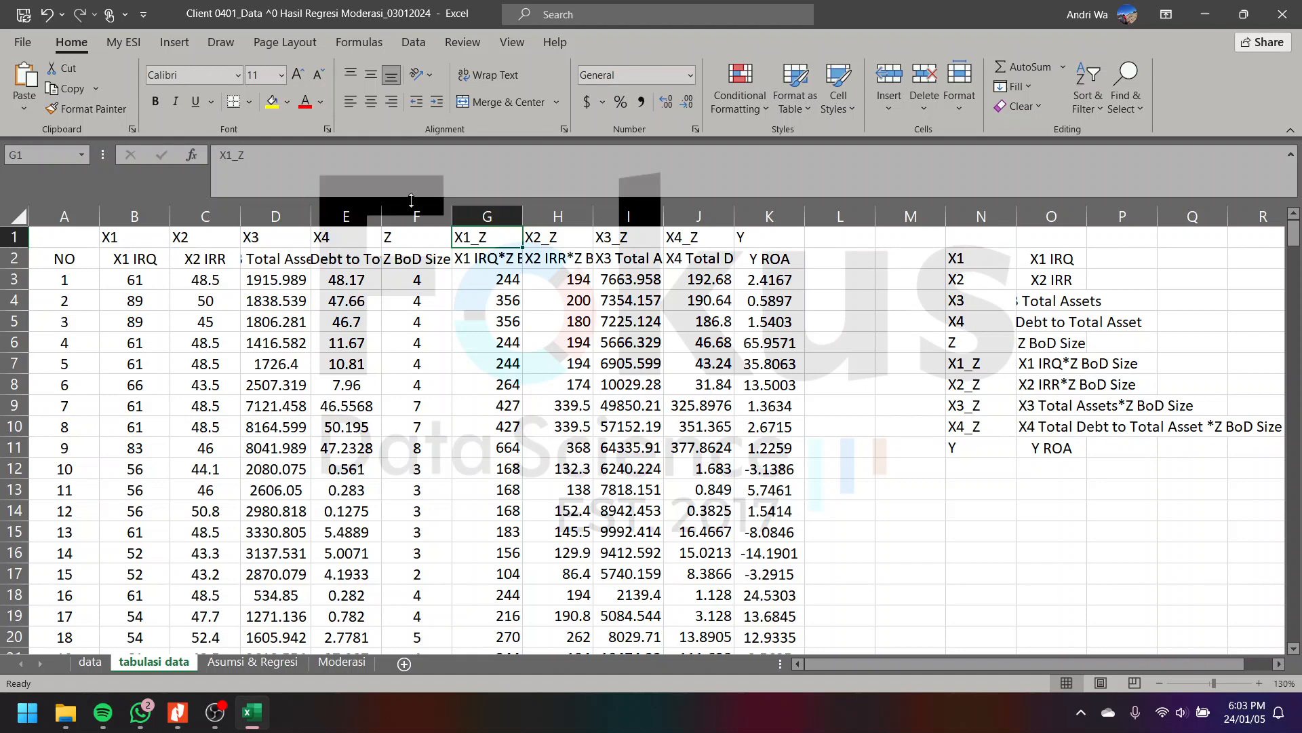
left_click(483, 259)
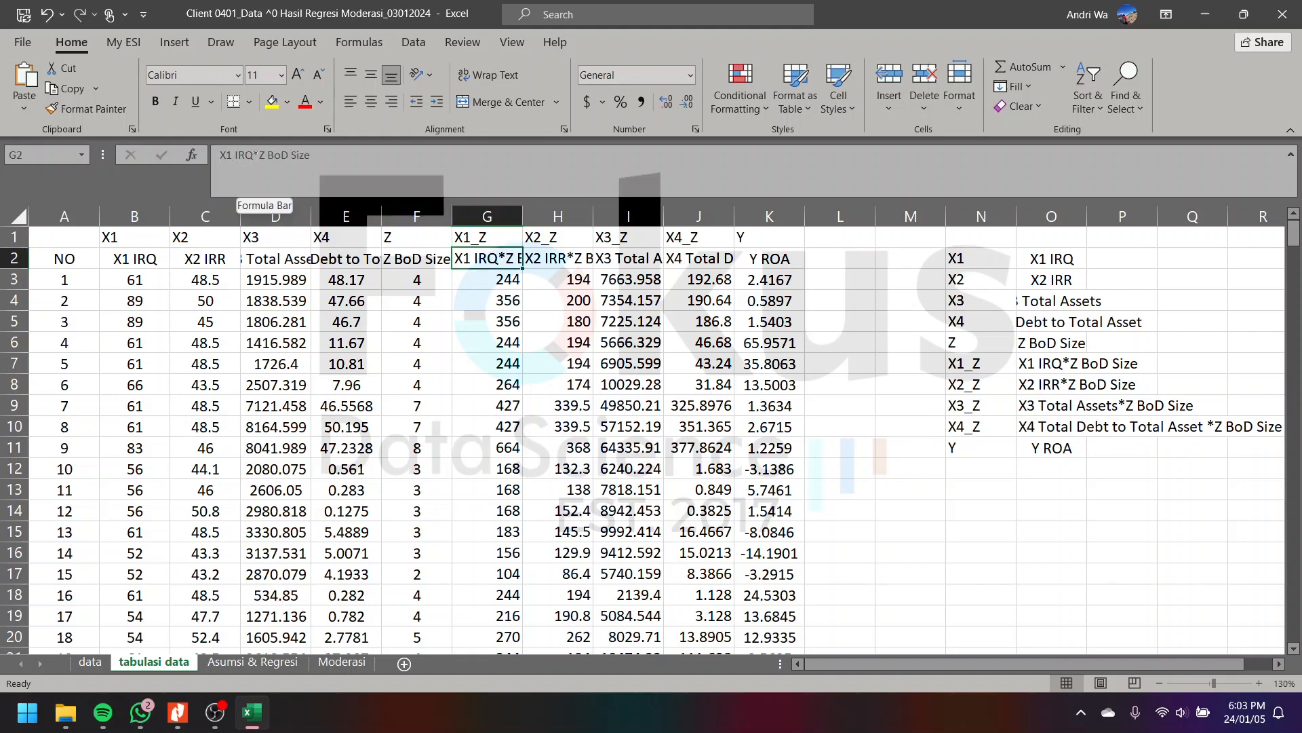
left_click(253, 155)
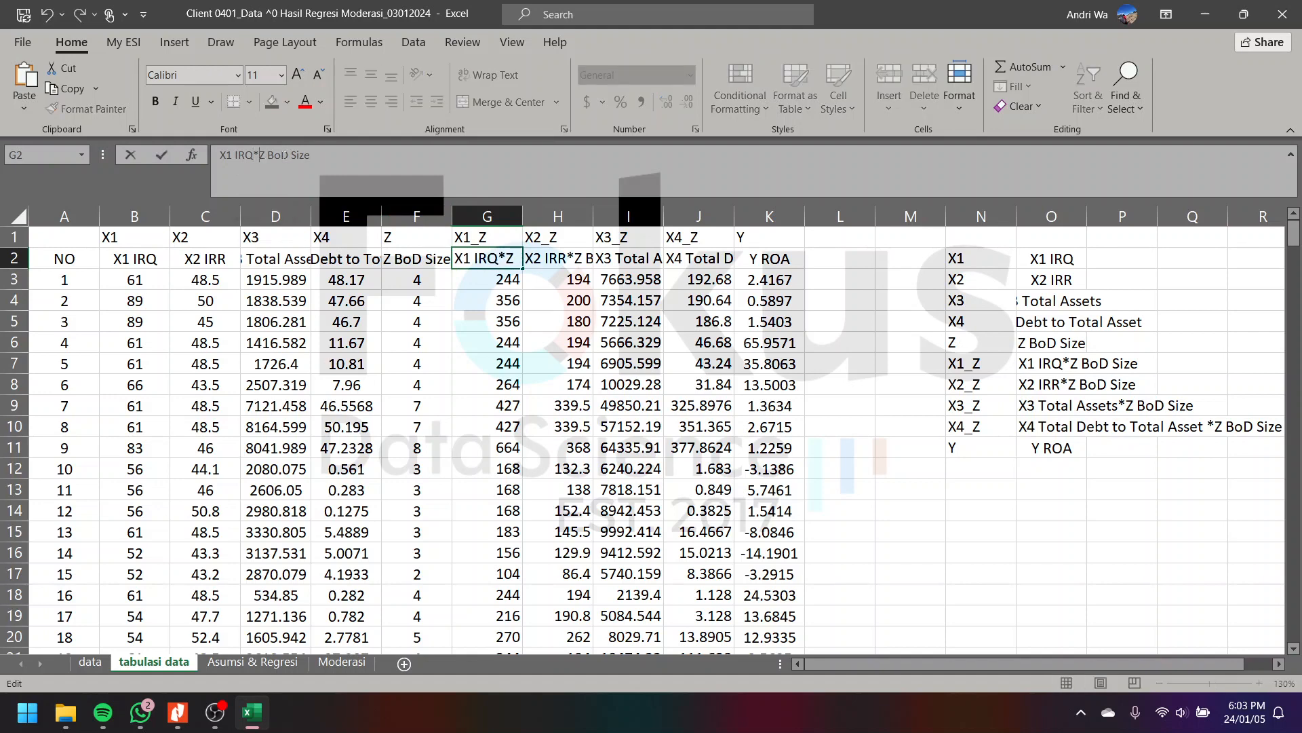
left_click_drag(268, 155, 287, 155)
left_click(316, 156)
Step: Highlight the interaction variable headers in G1:J2 with a yellow fill
left_click_drag(480, 234, 698, 256)
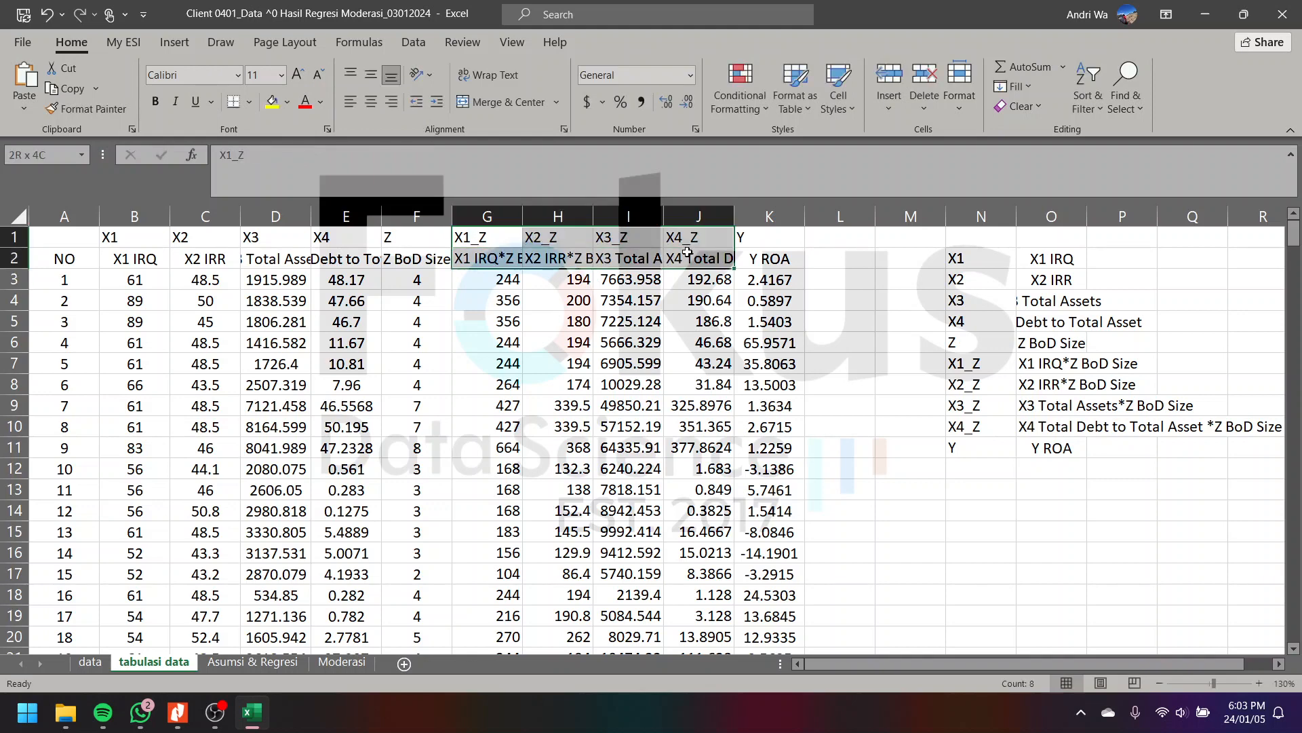
left_click(272, 102)
left_click(855, 350)
left_click_drag(481, 244, 721, 261)
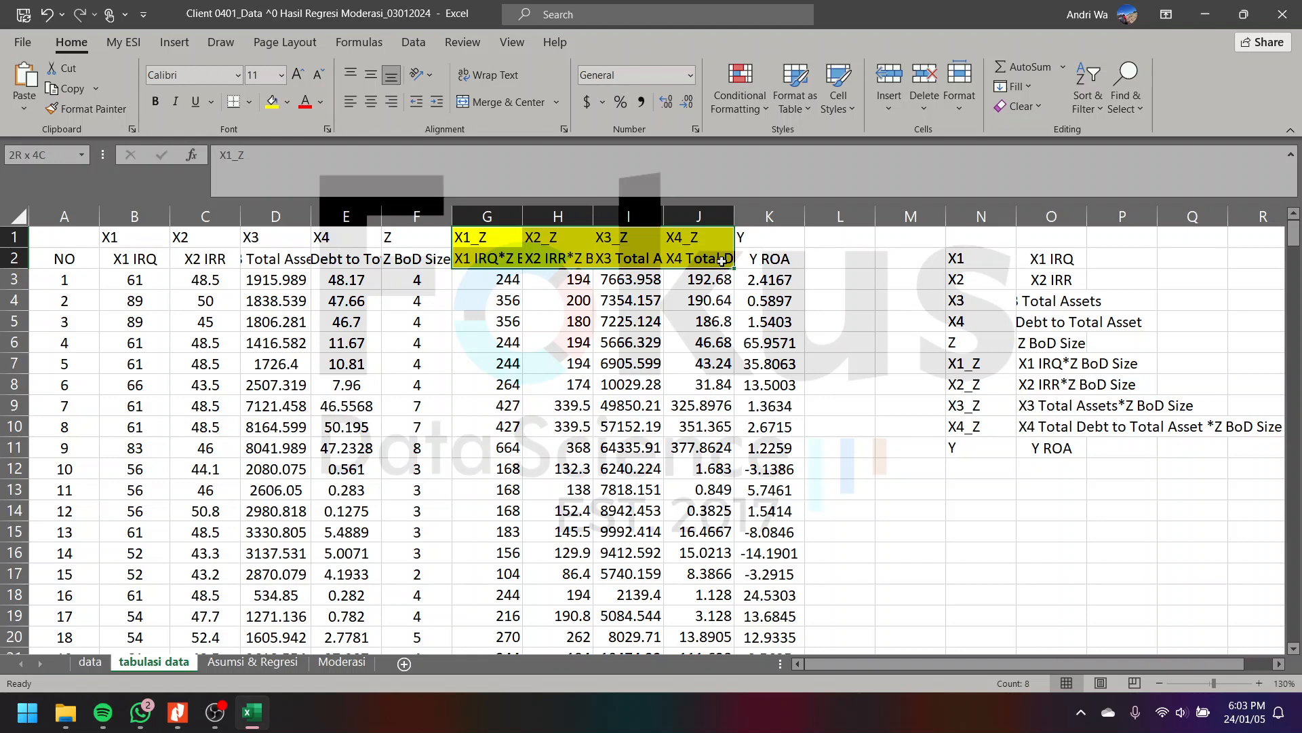
Step: Examine the formula in G3 and how columns G to I combine the X variables with moderator Z in column F
left_click(507, 278)
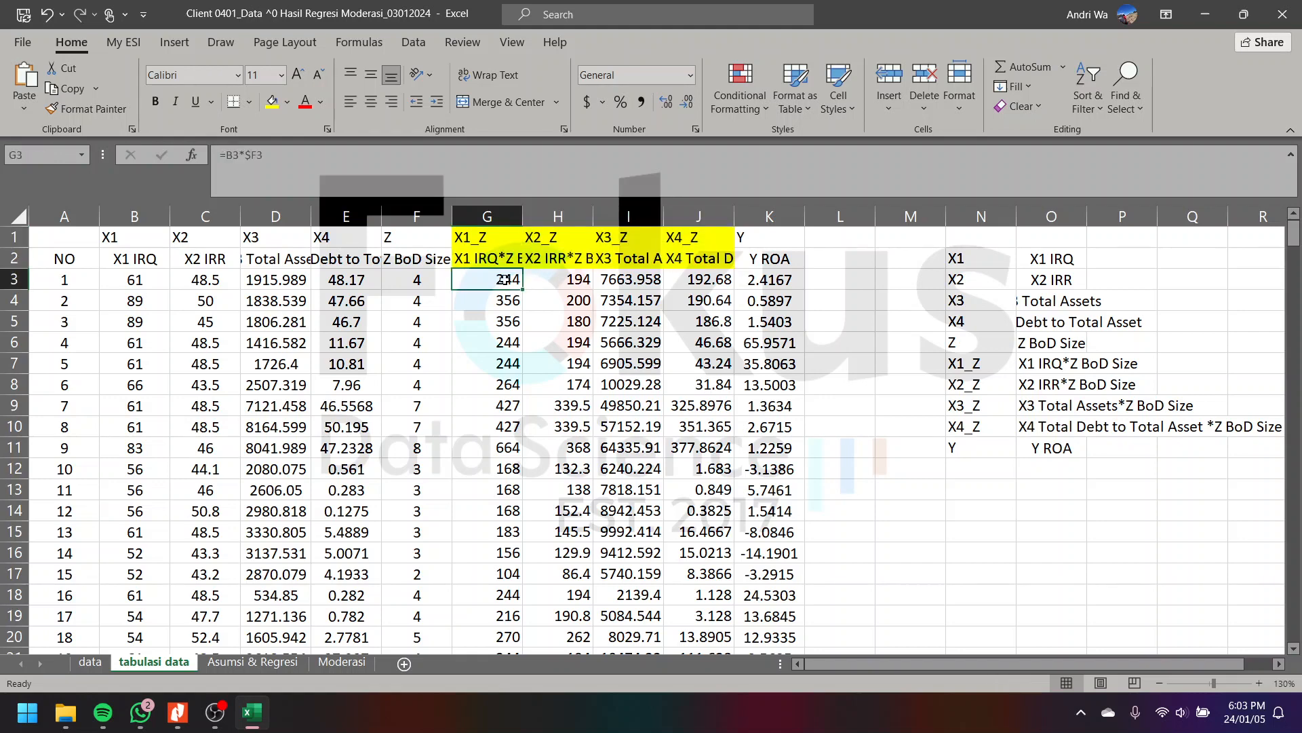
left_click(136, 278)
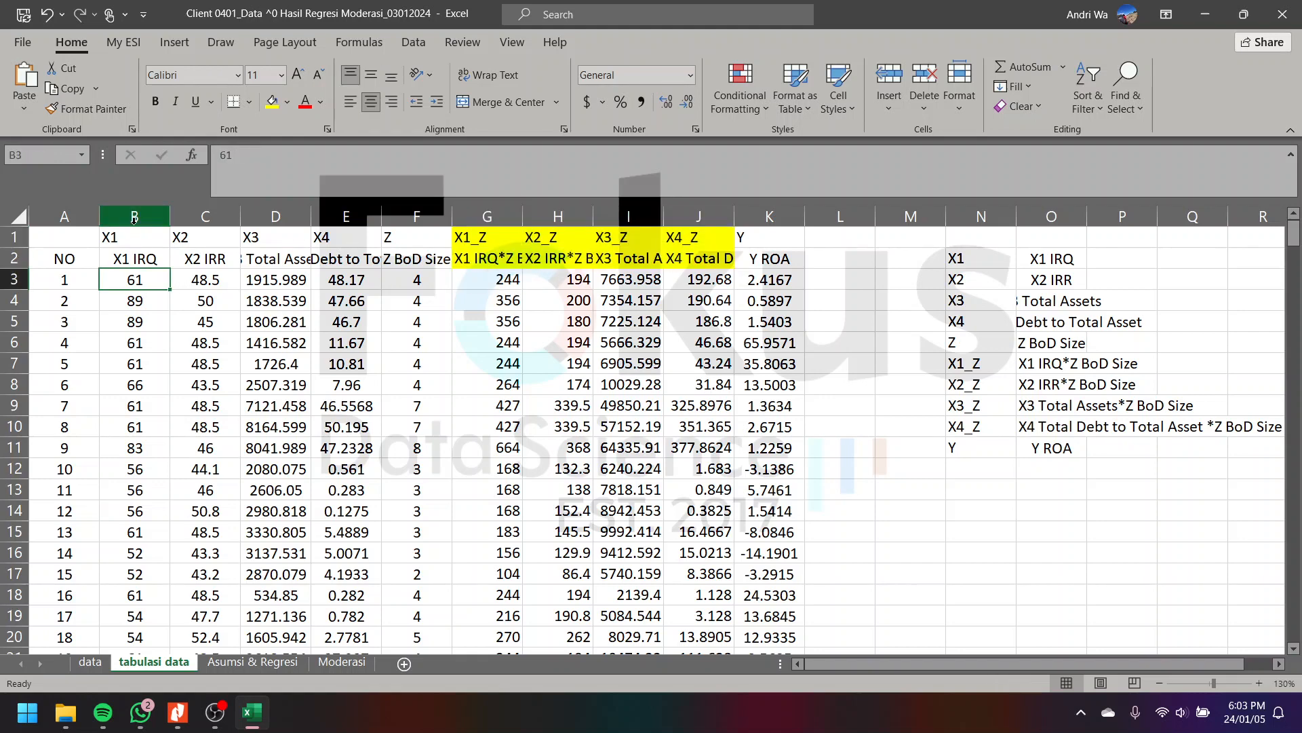
left_click(134, 218)
left_click(408, 217)
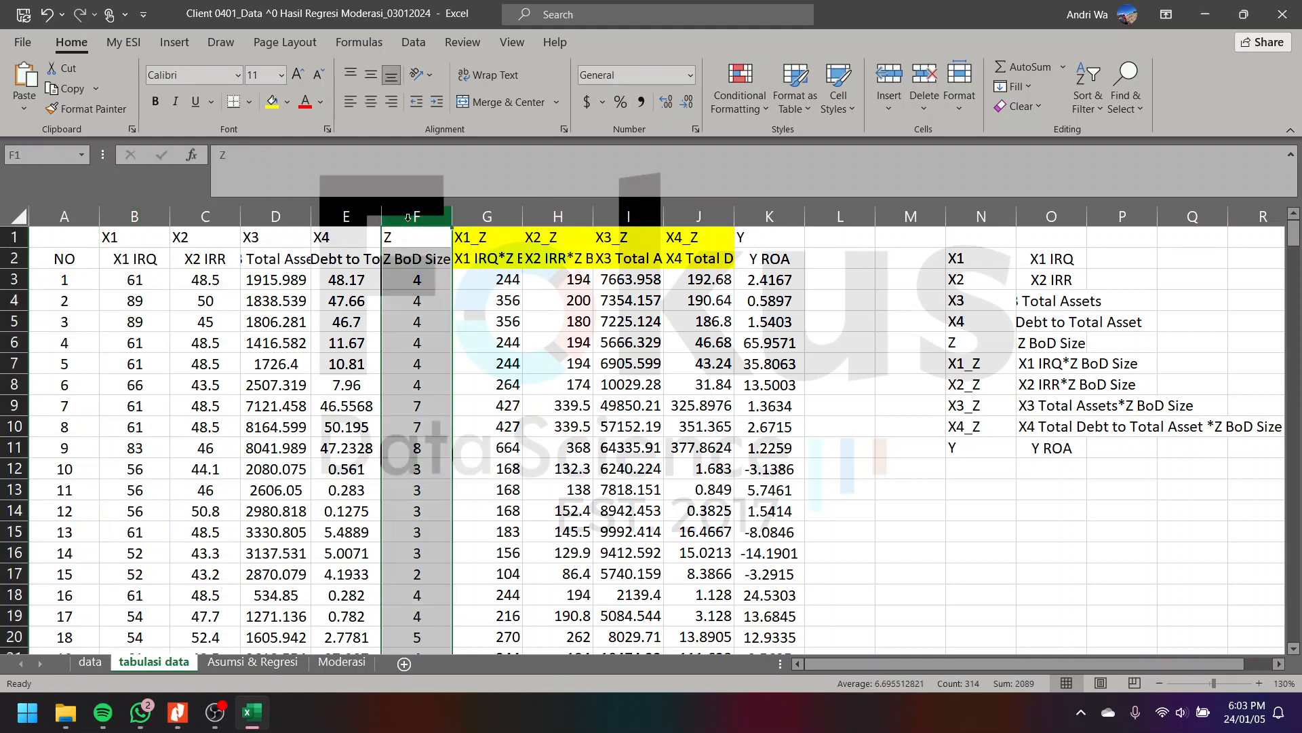
left_click(481, 218)
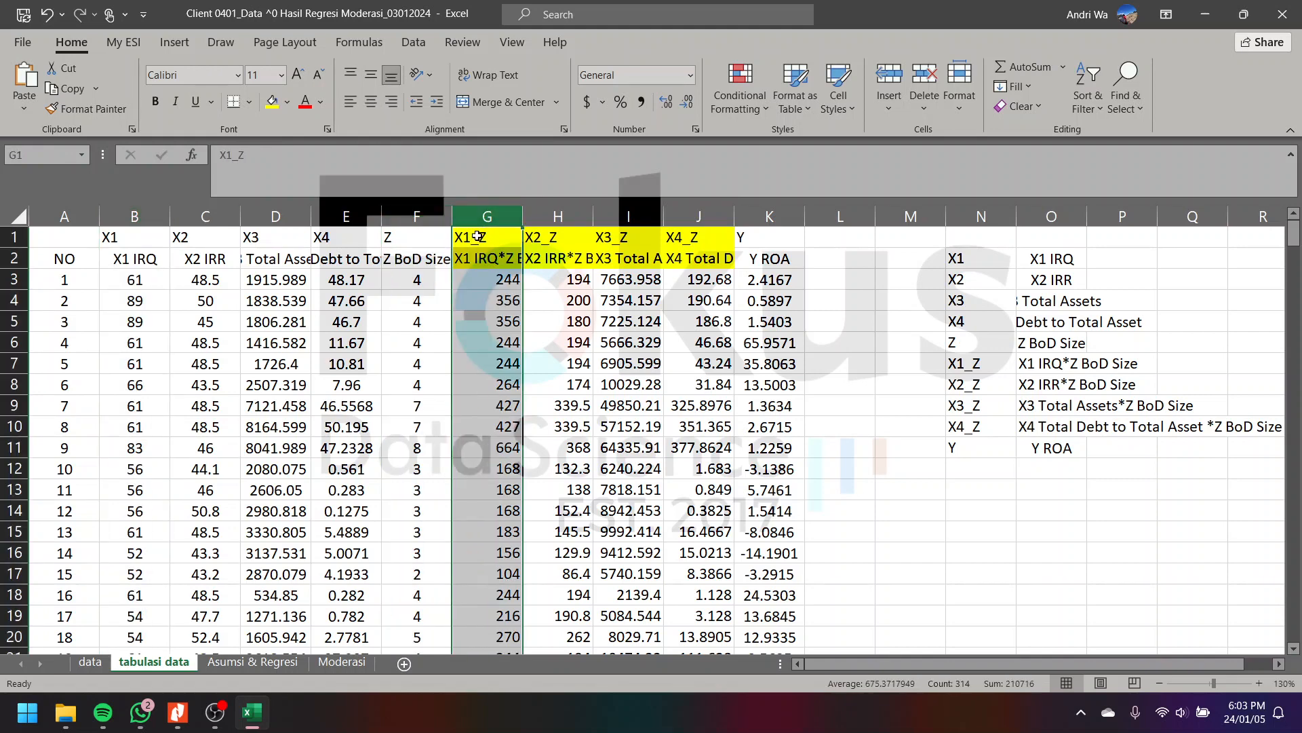
left_click(205, 217)
left_click(557, 217)
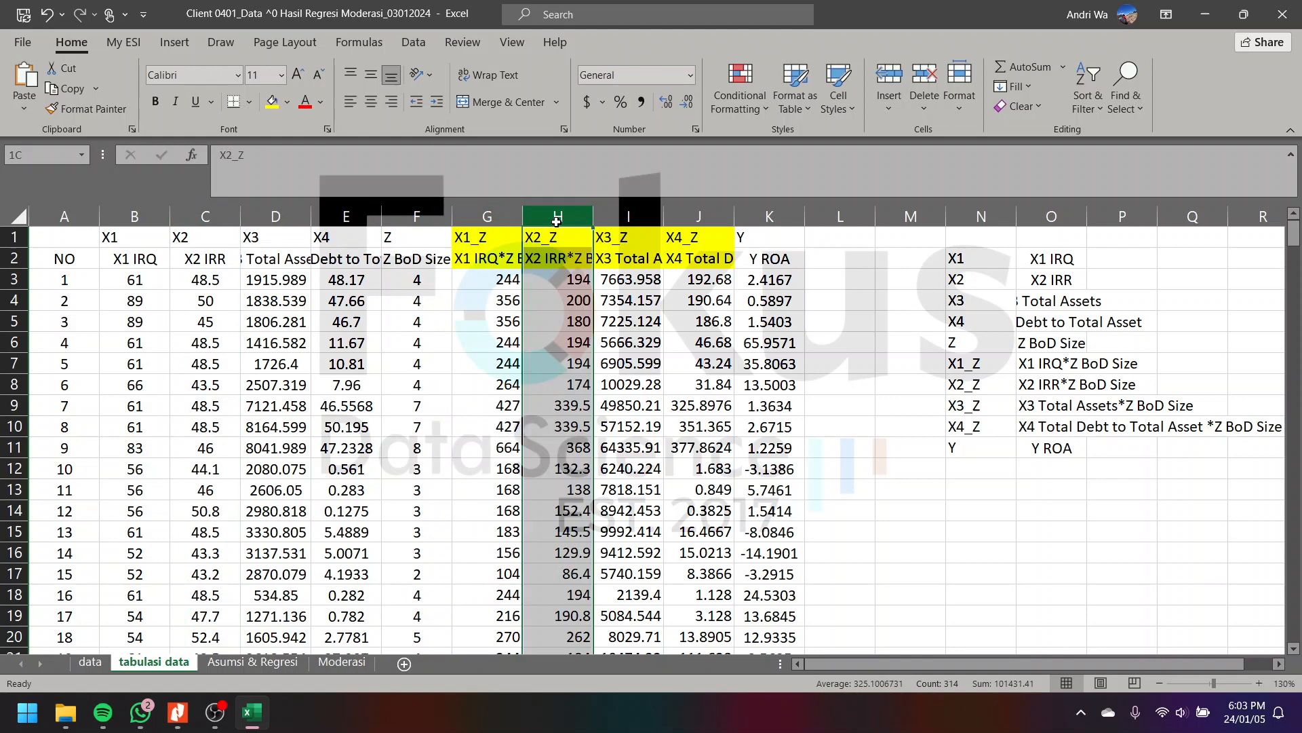
left_click(643, 218)
left_click(288, 218)
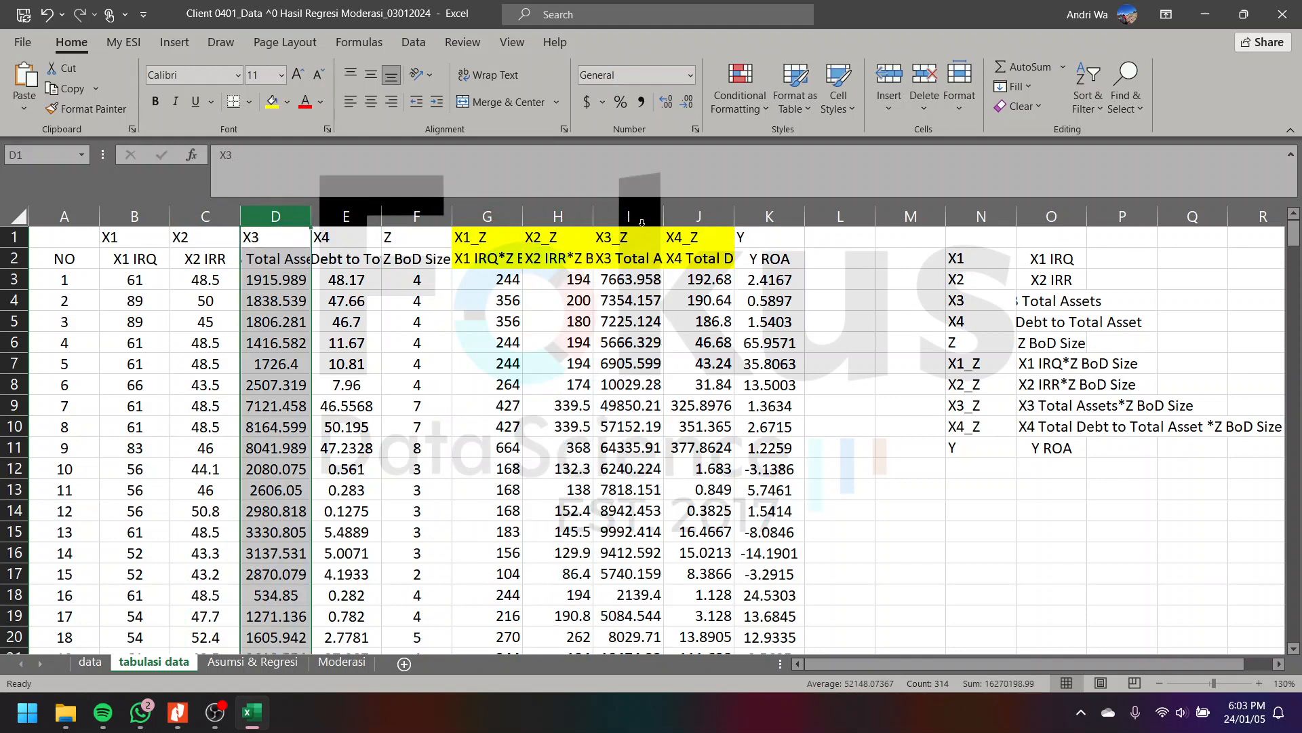
left_click(833, 298)
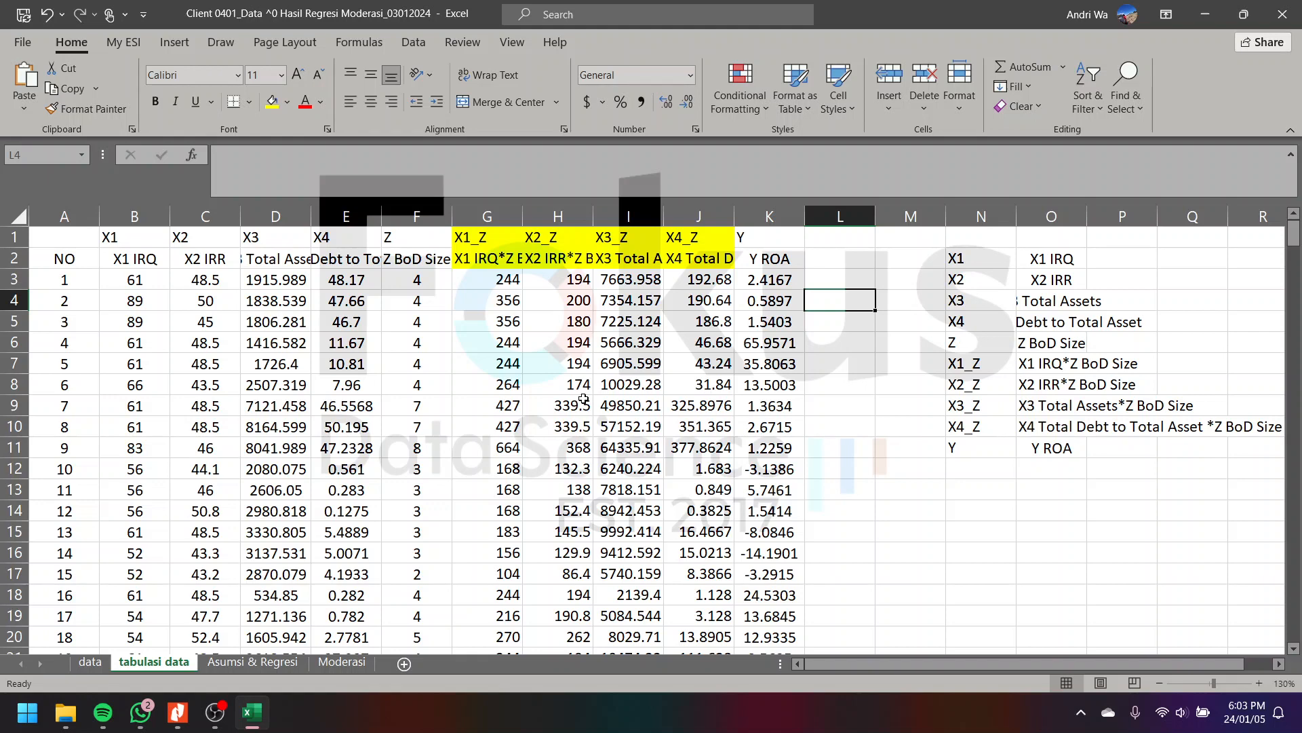
left_click(1082, 529)
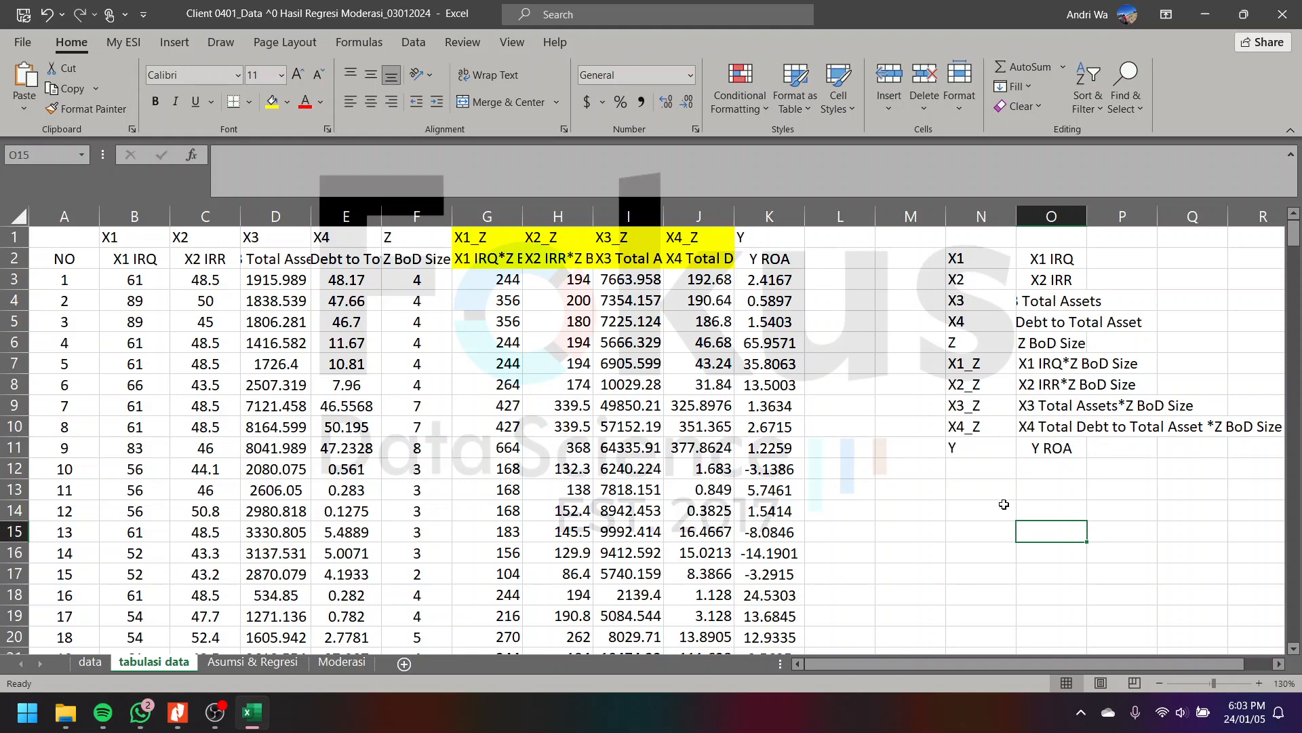
Step: Start IBM SPSS Statistics 26 and show the Variable View of the empty dataset
left_click(28, 712)
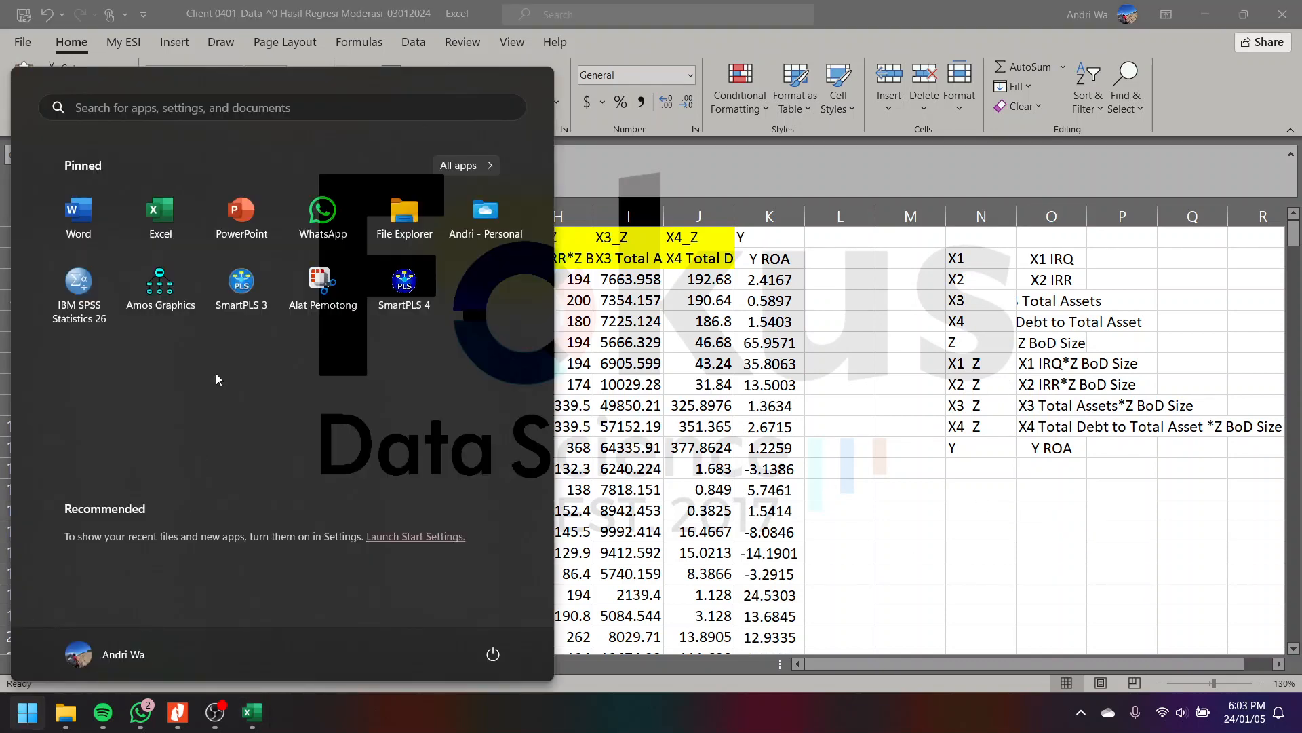
left_click(39, 322)
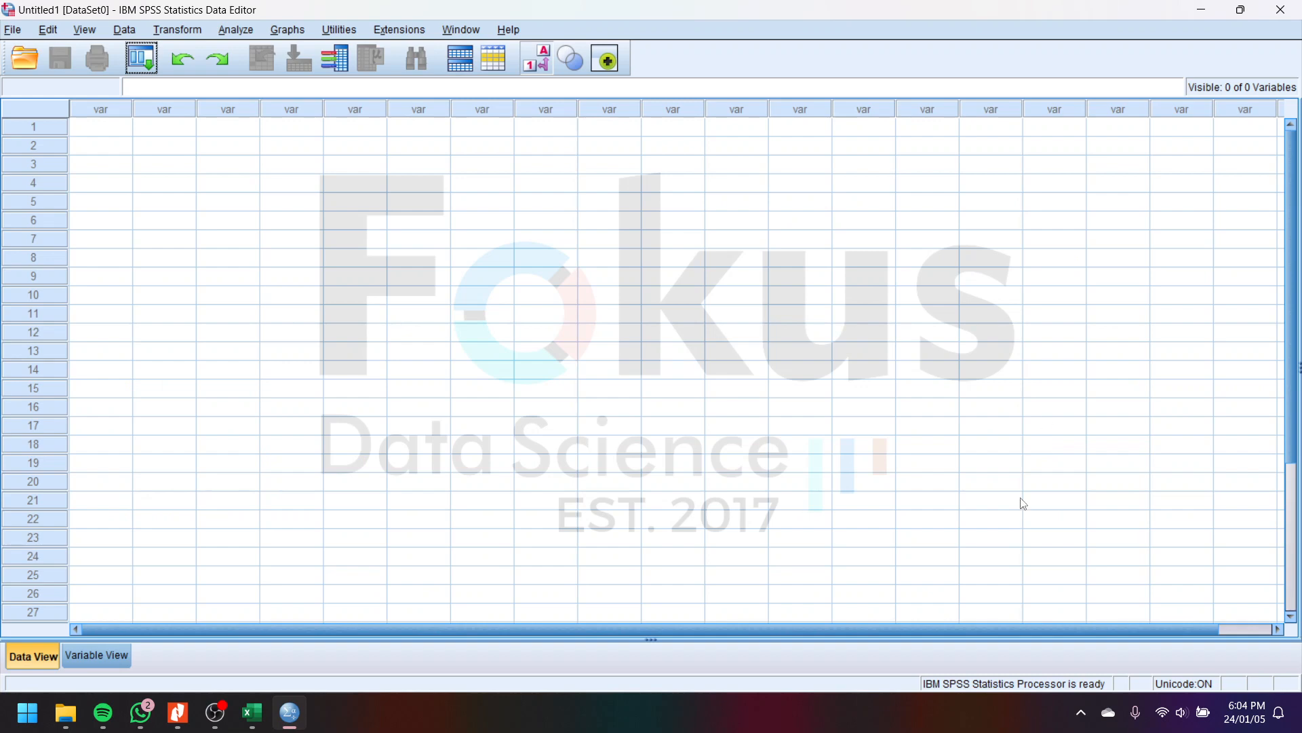
left_click(82, 658)
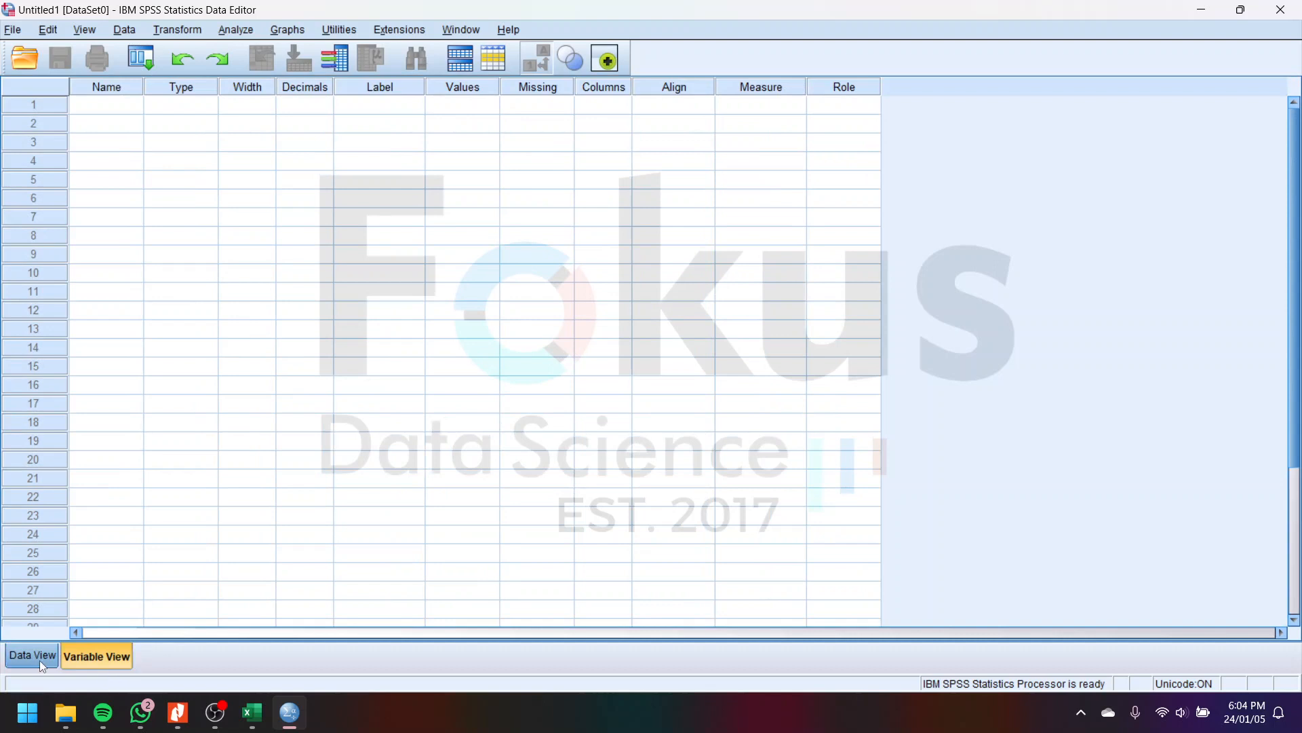
left_click(39, 661)
left_click(110, 655)
Step: Copy the variable names X1 to Y from N2:N11 of the Excel tabulasi data sheet into the SPSS Name column, starting at row 1
left_click(252, 713)
left_click(1016, 367)
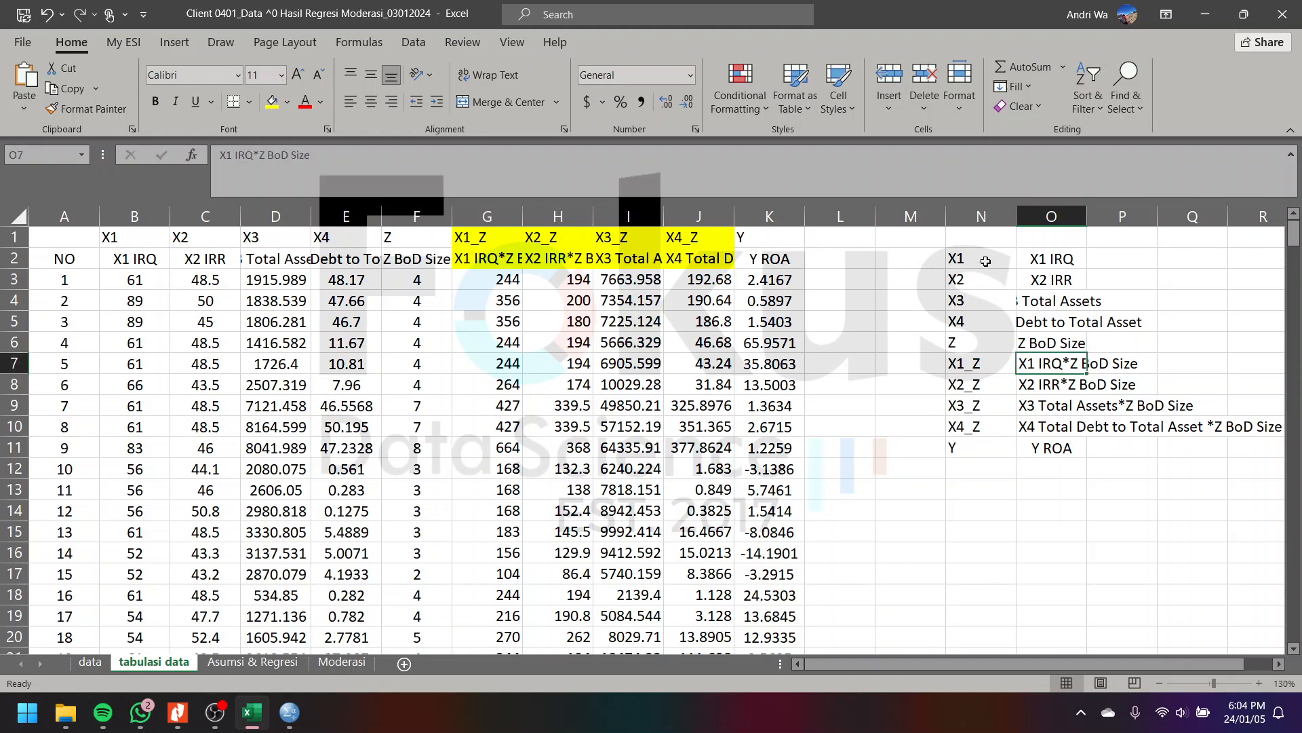
left_click(984, 263)
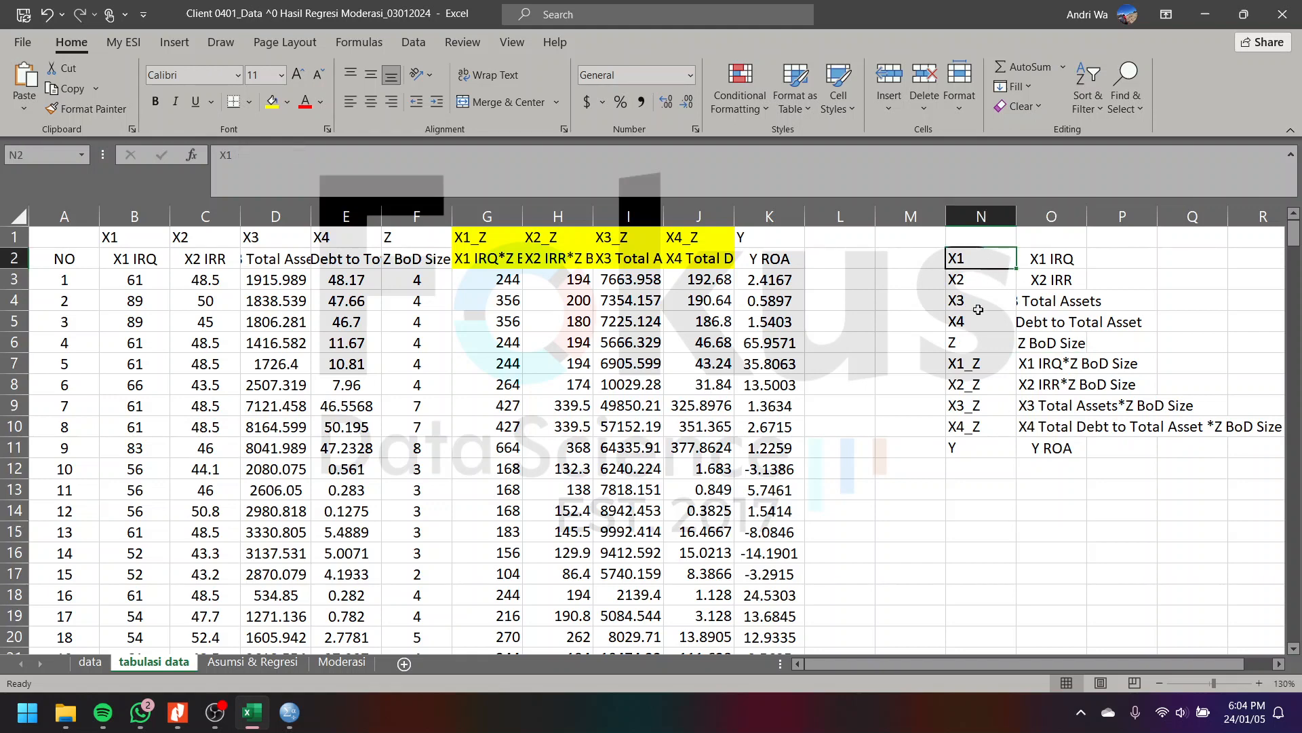
left_click(968, 449, "shift")
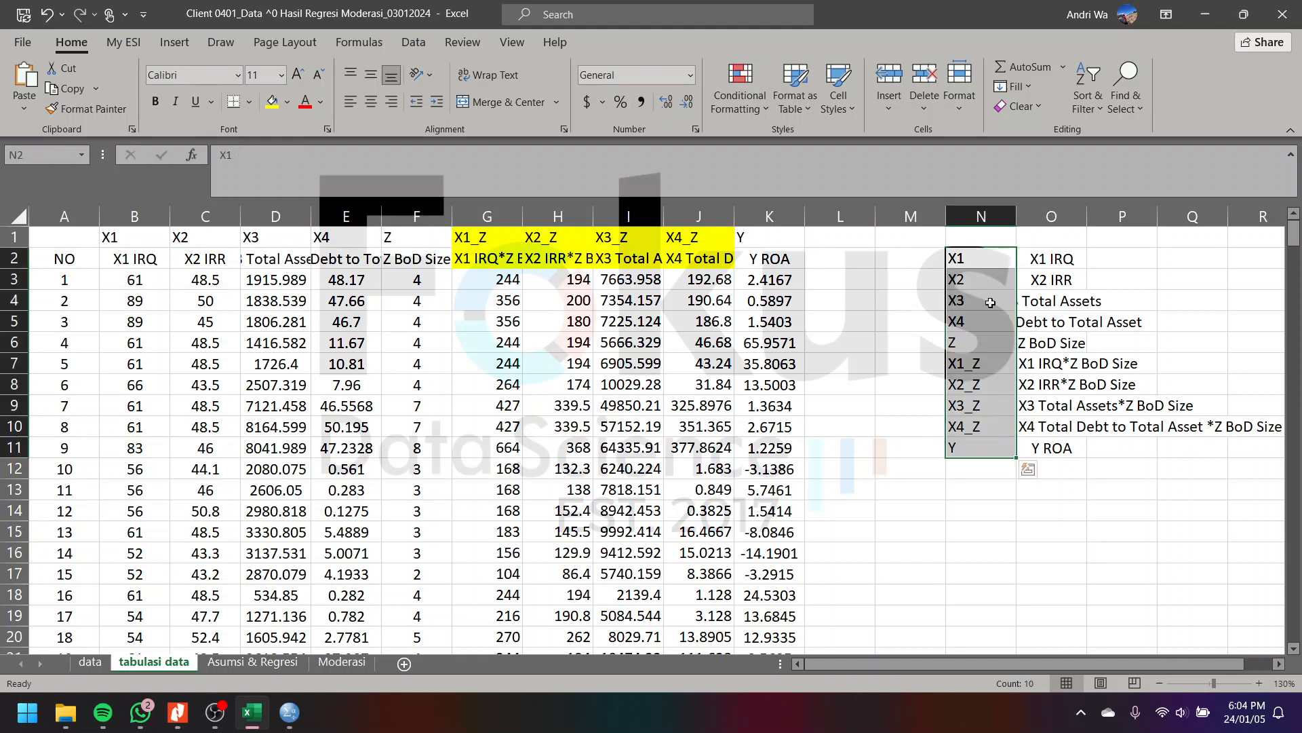
right_click(966, 392)
left_click(997, 240)
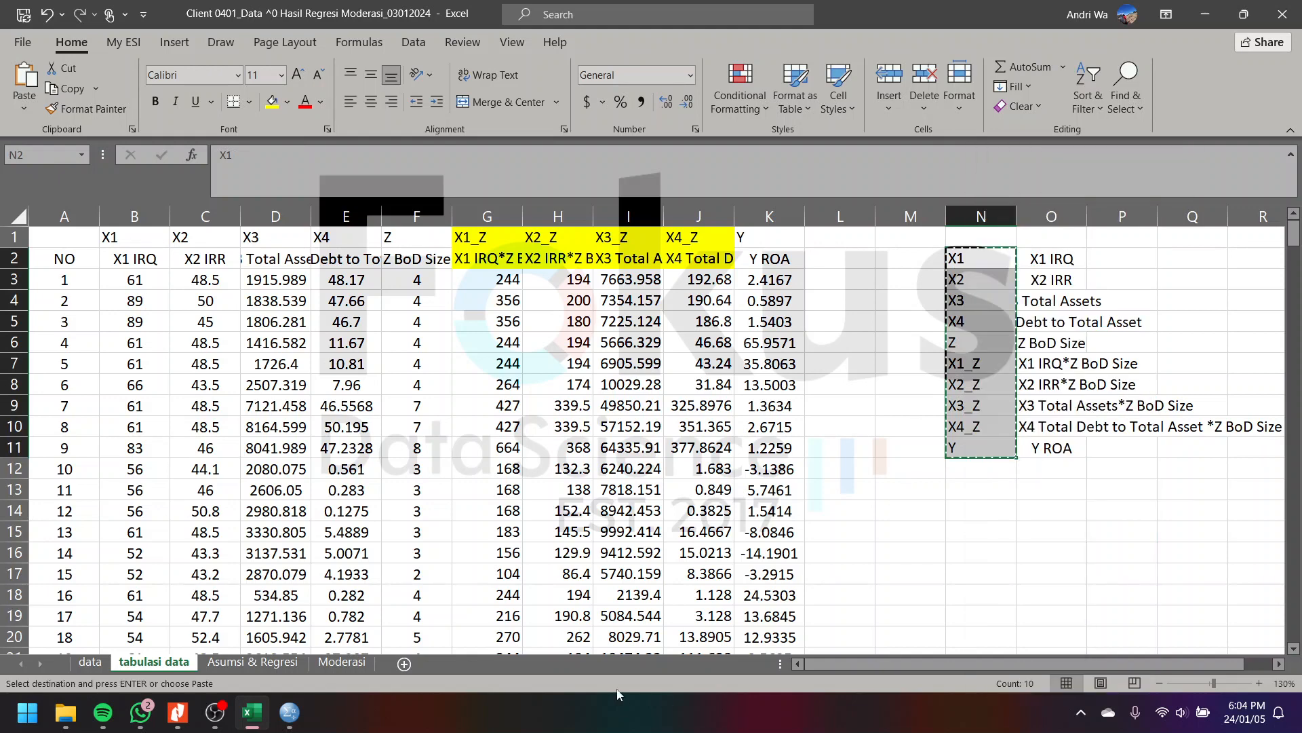
left_click(289, 712)
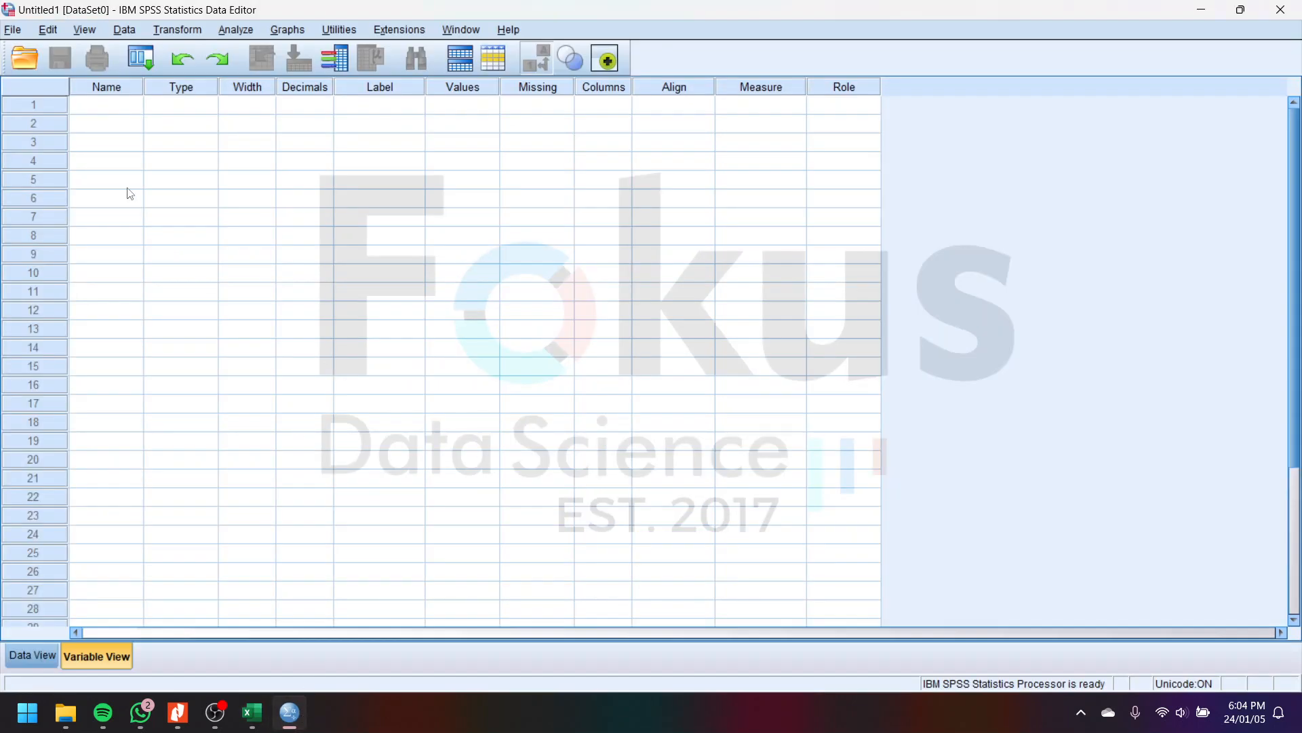
left_click(116, 110)
key("ctrl+v")
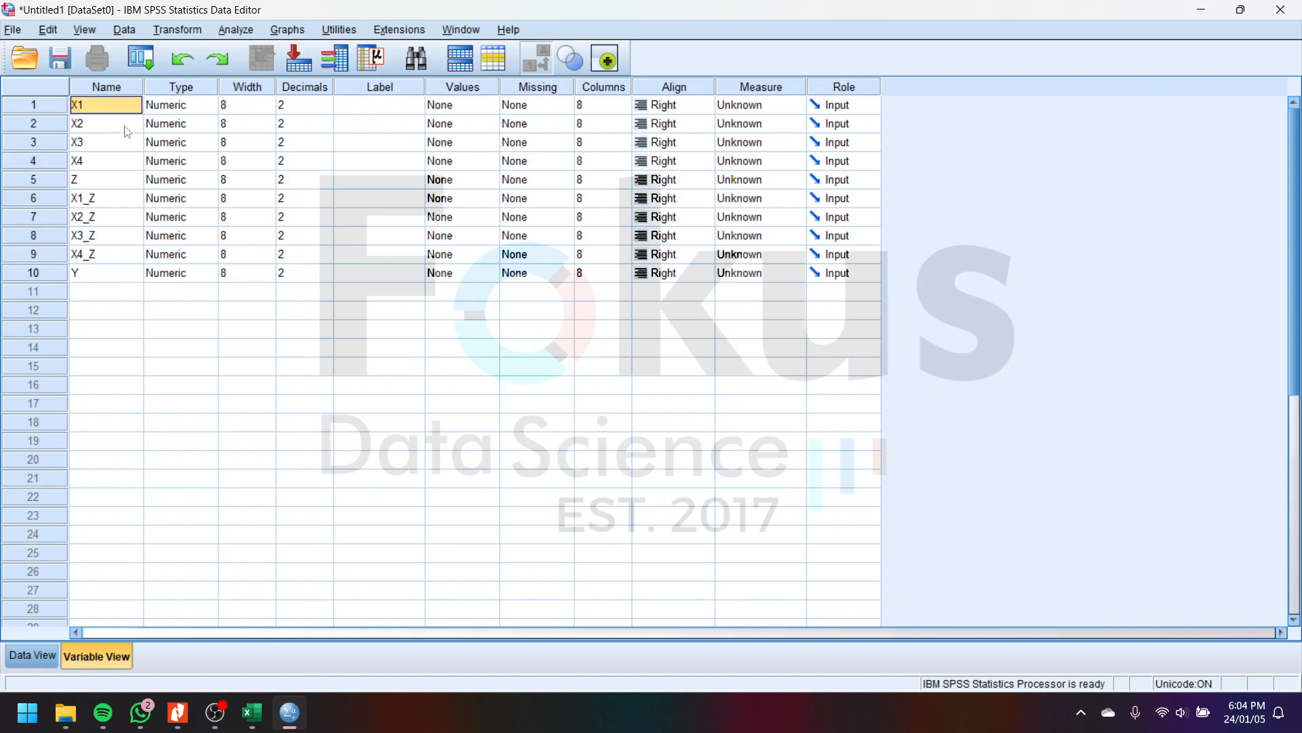
Step: Copy the variable descriptions from Excel cells O2:O11 into the SPSS Label column starting at row 1, and switch to the Data View
left_click(268, 717)
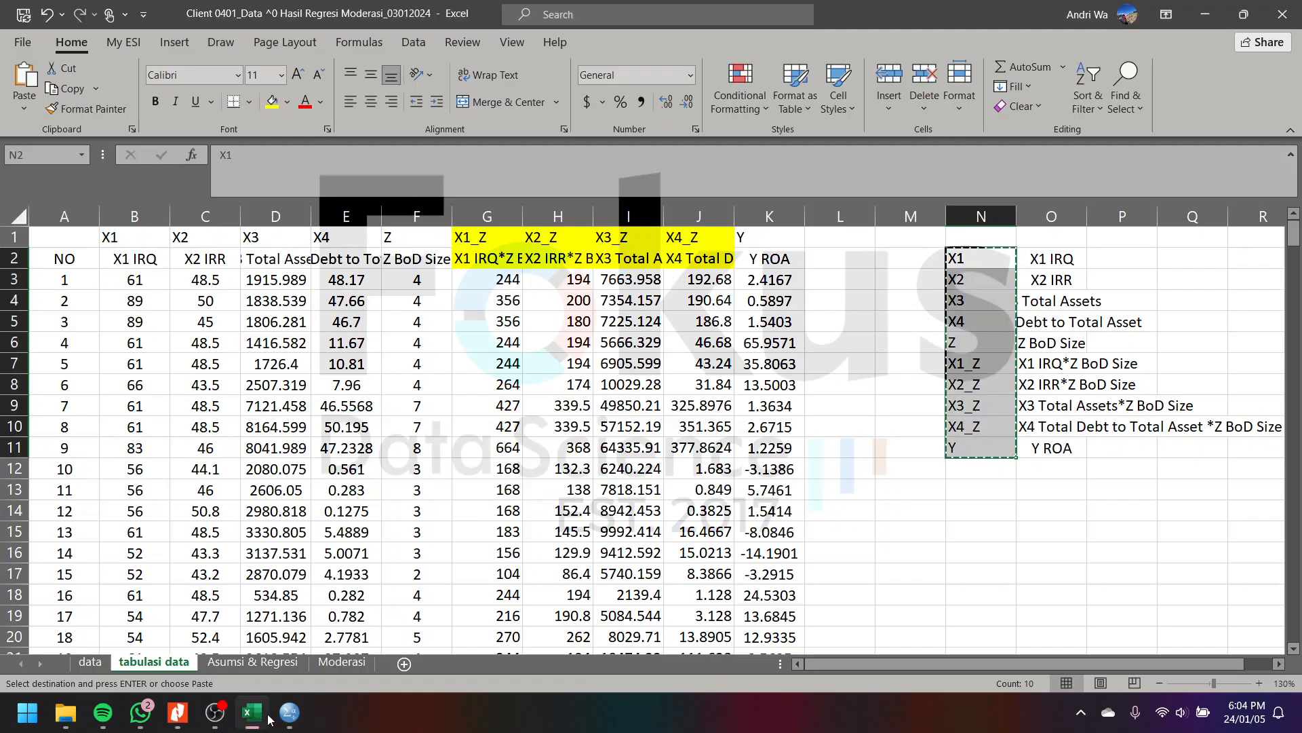
left_click(1052, 448)
left_click_drag(1052, 258, 1050, 445)
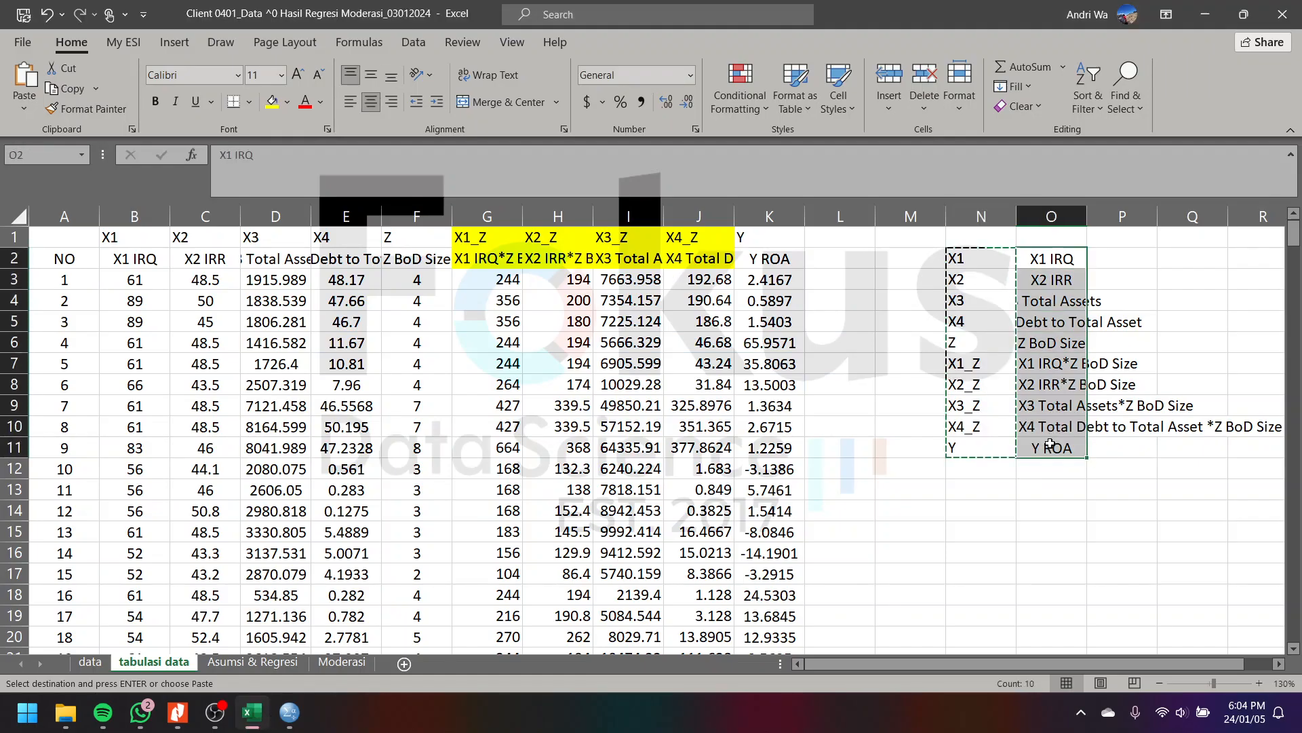
key("ctrl+c")
left_click(292, 718)
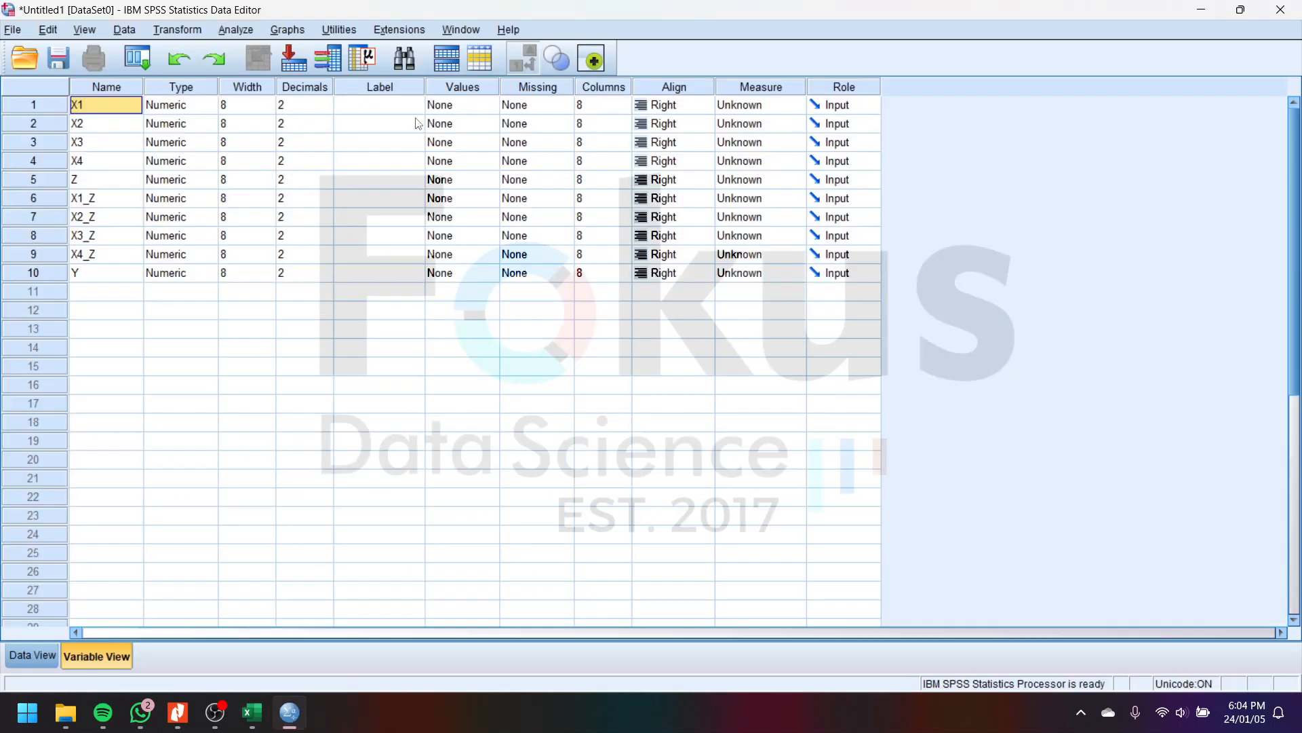
left_click(397, 107)
key("ctrl+v")
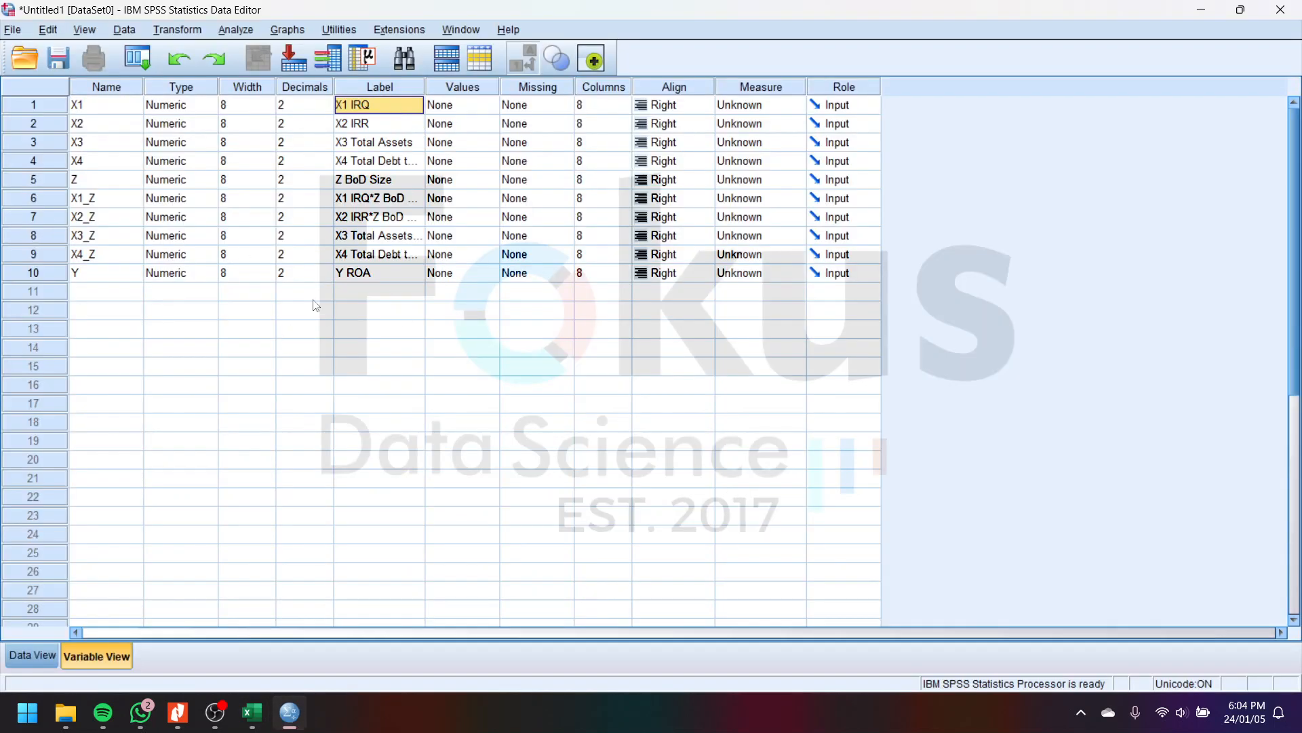
left_click(38, 659)
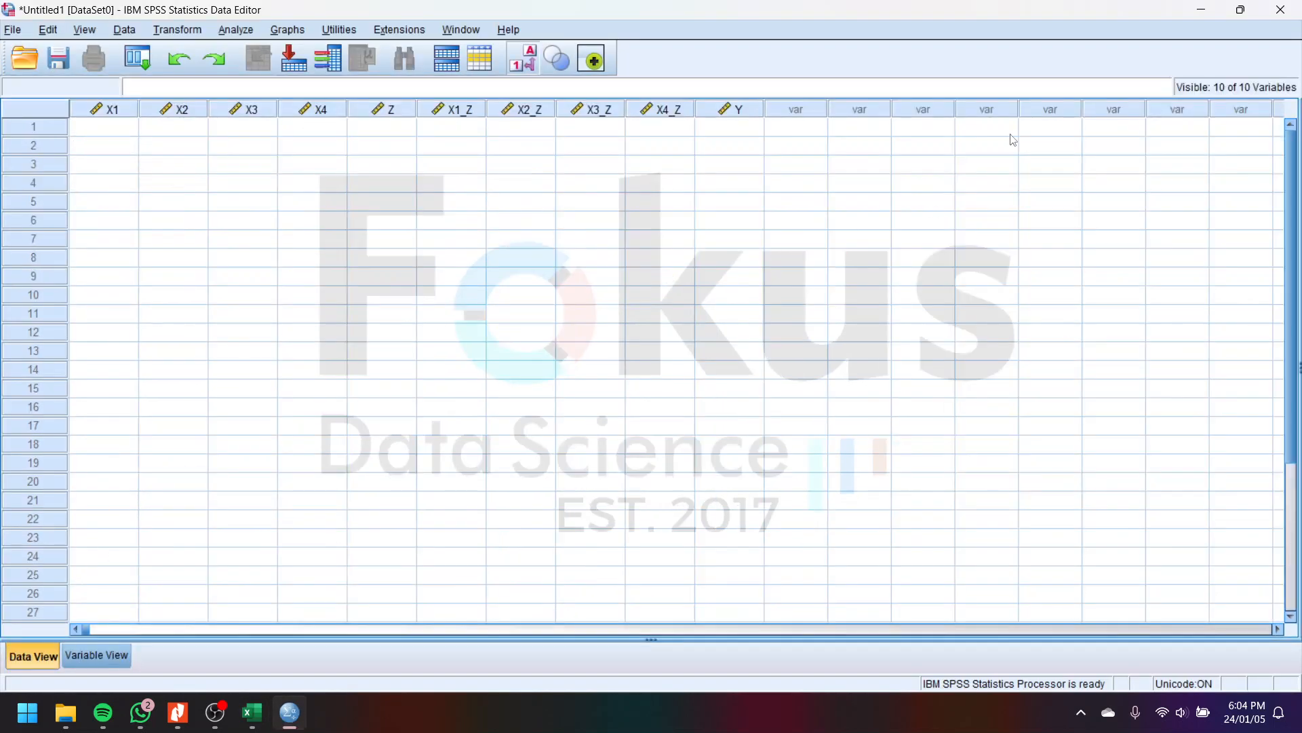
Step: Copy the data values in B3:K314 of the Excel tabulasi data sheet, from X1 IRQ through Y ROA
left_click(1200, 10)
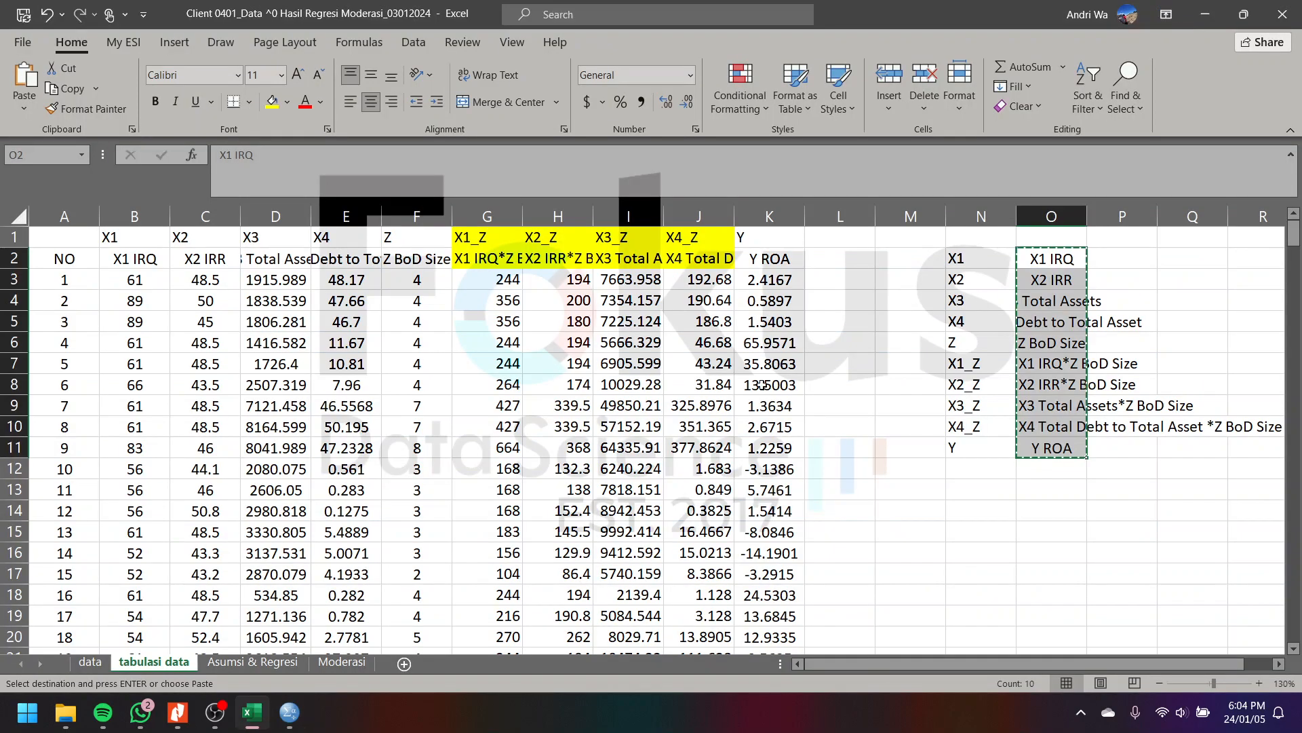
left_click(142, 279)
scroll(787, 370, "down", 20)
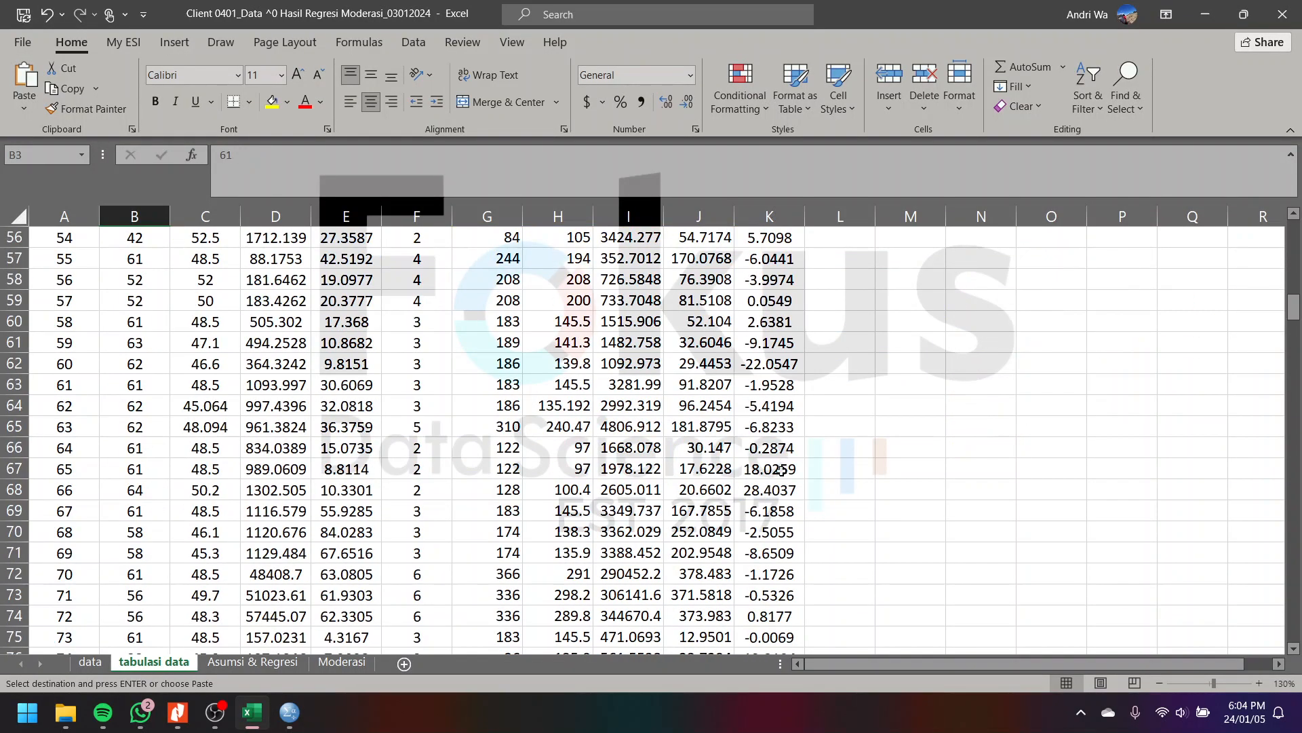
scroll(785, 510, "down", 20)
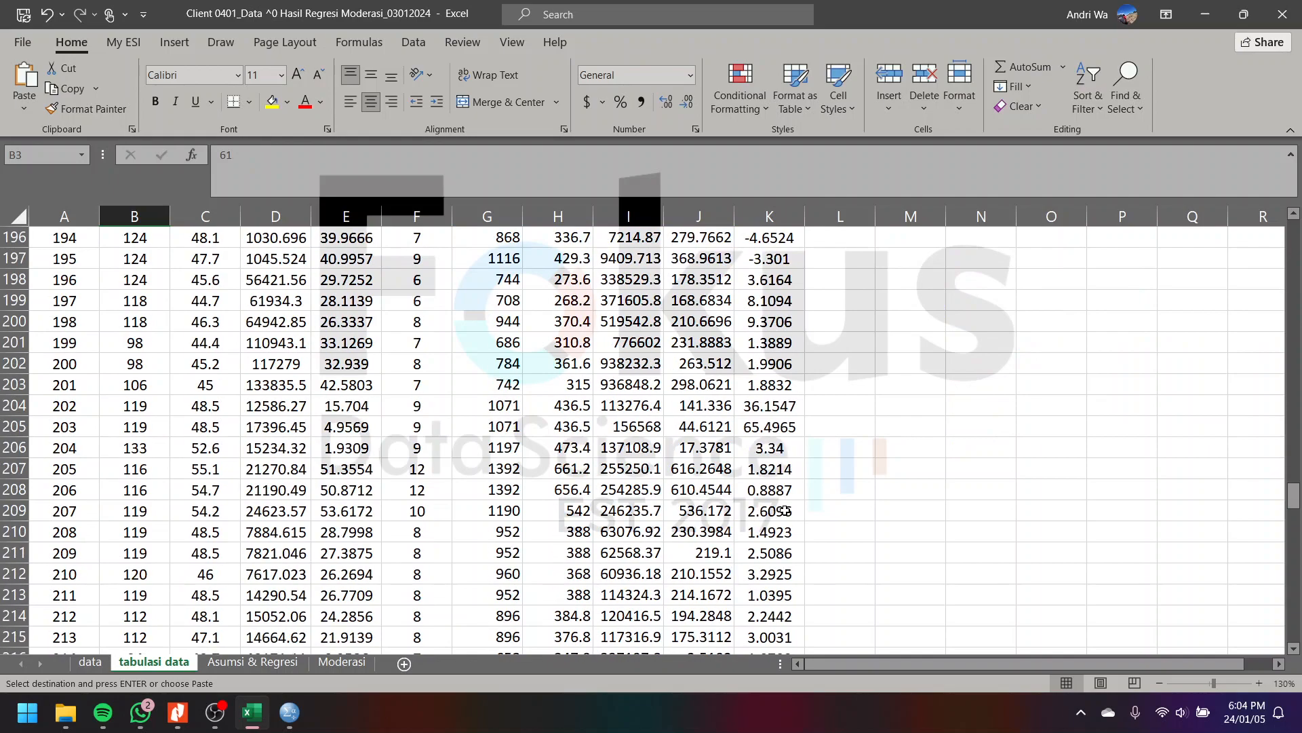
scroll(784, 511, "down", 7)
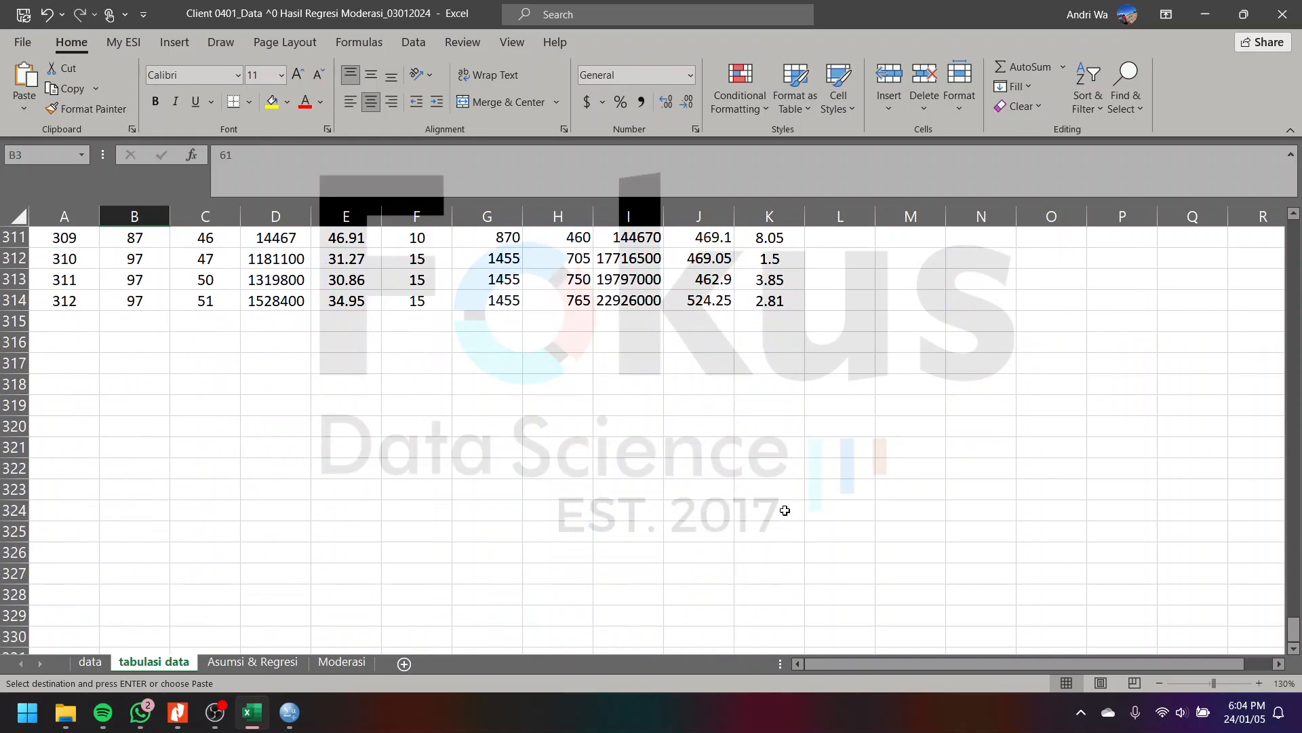
scroll(785, 509, "up", 3)
left_click(785, 509, "shift")
scroll(780, 502, "up", 8)
scroll(777, 497, "up", 8)
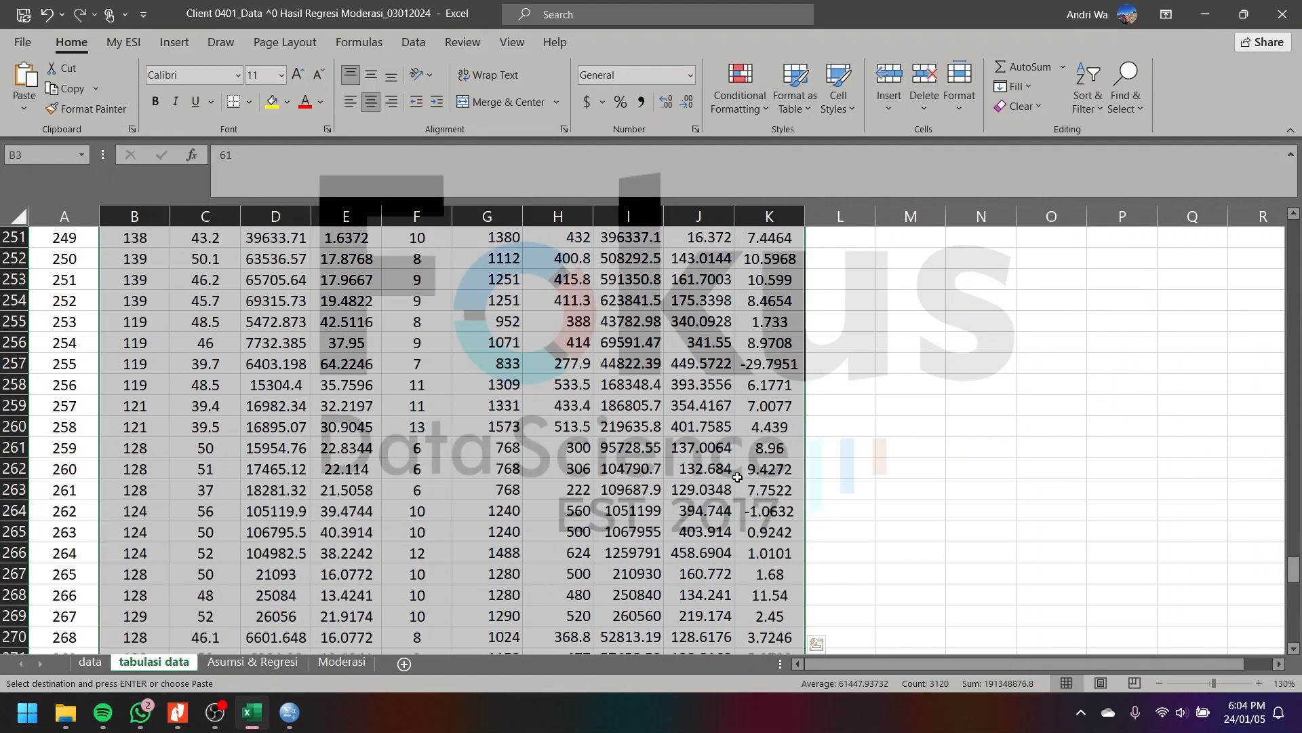
right_click(738, 480)
left_click(843, 61)
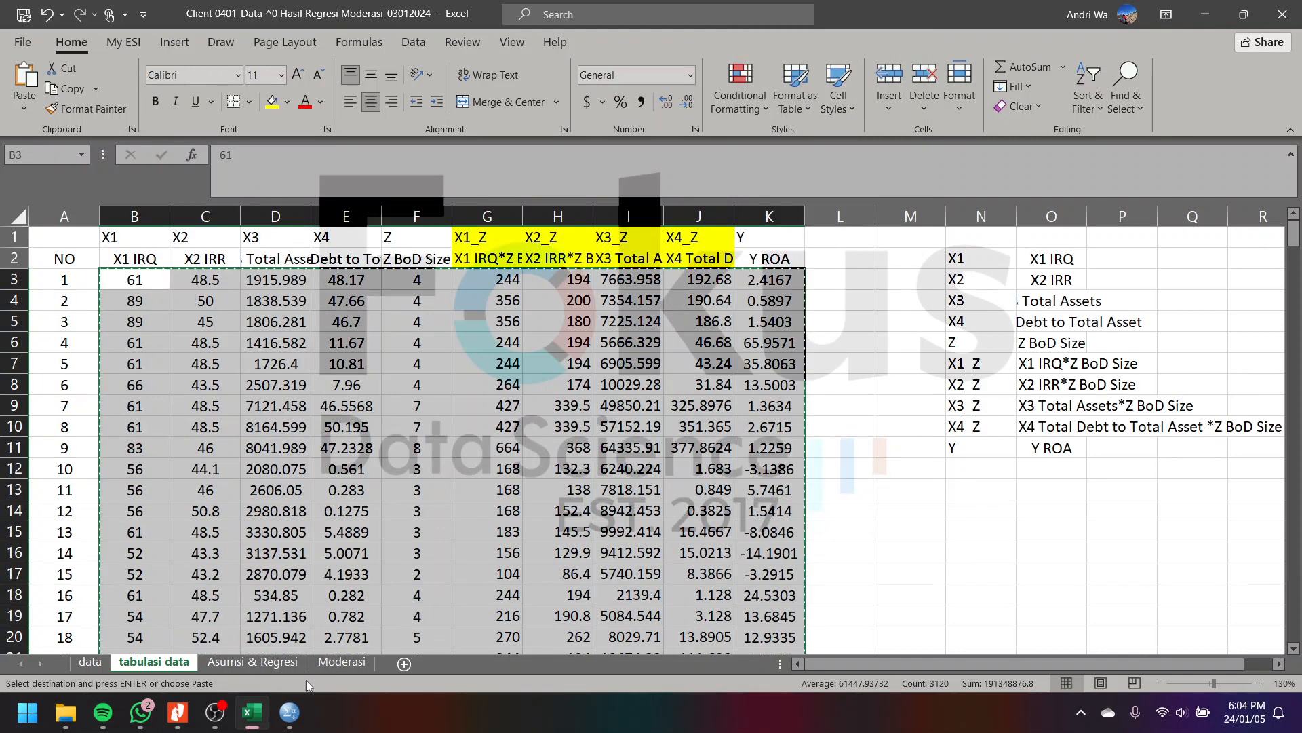
Step: Paste the copied data into the SPSS Data View, starting at row 1 of the X1 column
left_click(295, 720)
left_click(114, 132)
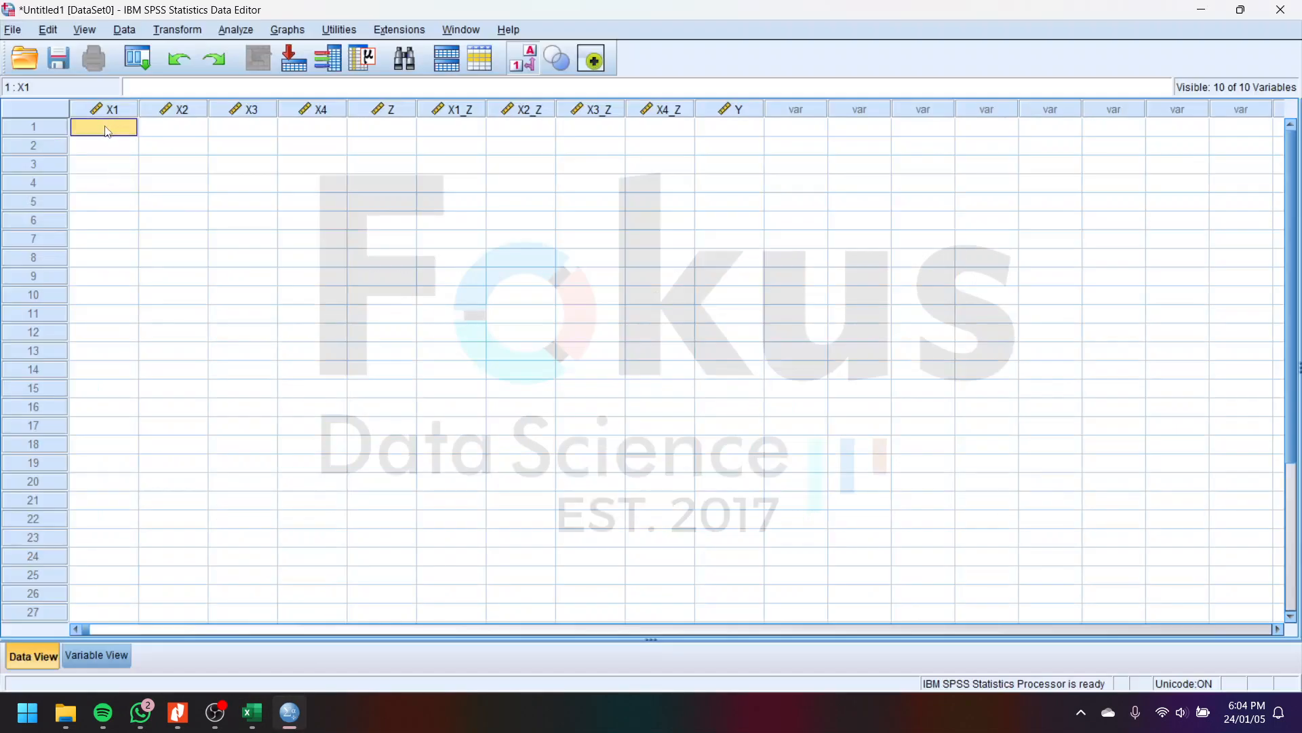
key("ctrl+v")
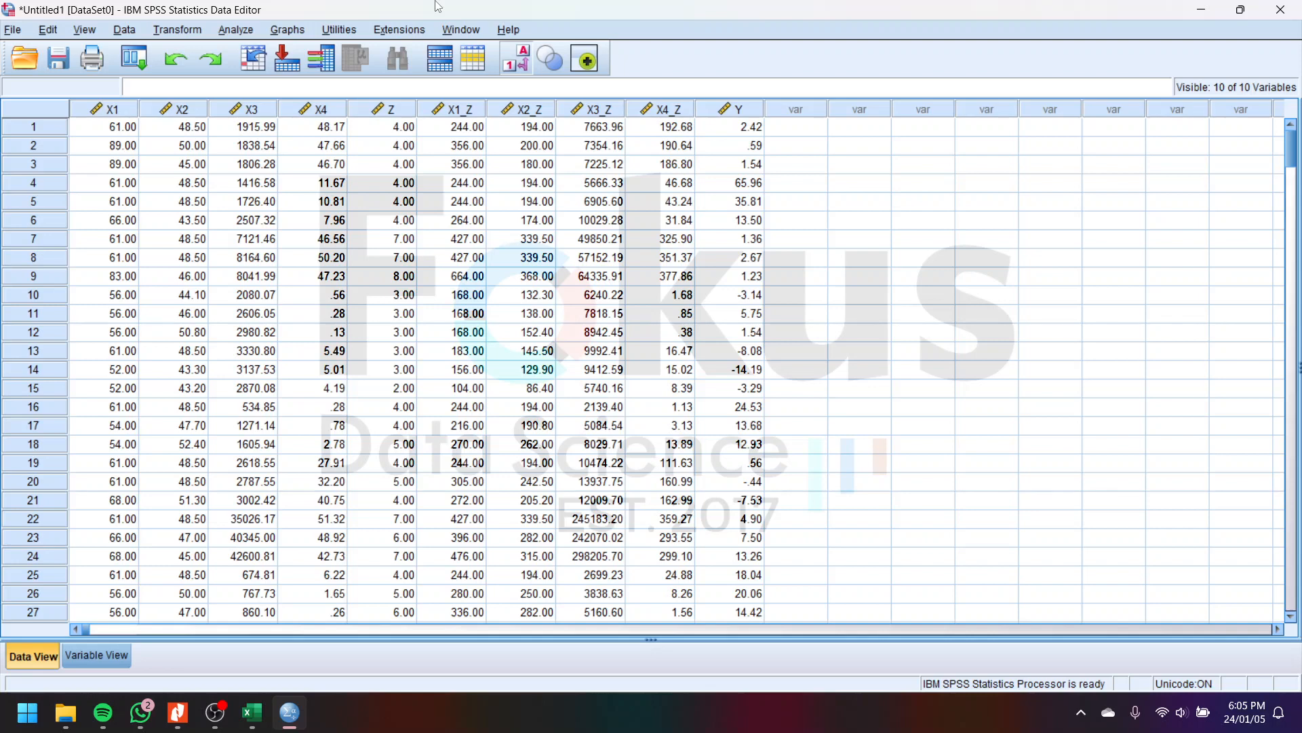
Step: Set up a Linear Regression with Y ROA as dependent and X1 IRQ, X2 IRR, X3, X4 and Z BoD Size as independents
left_click(248, 34)
mouse_move(303, 225)
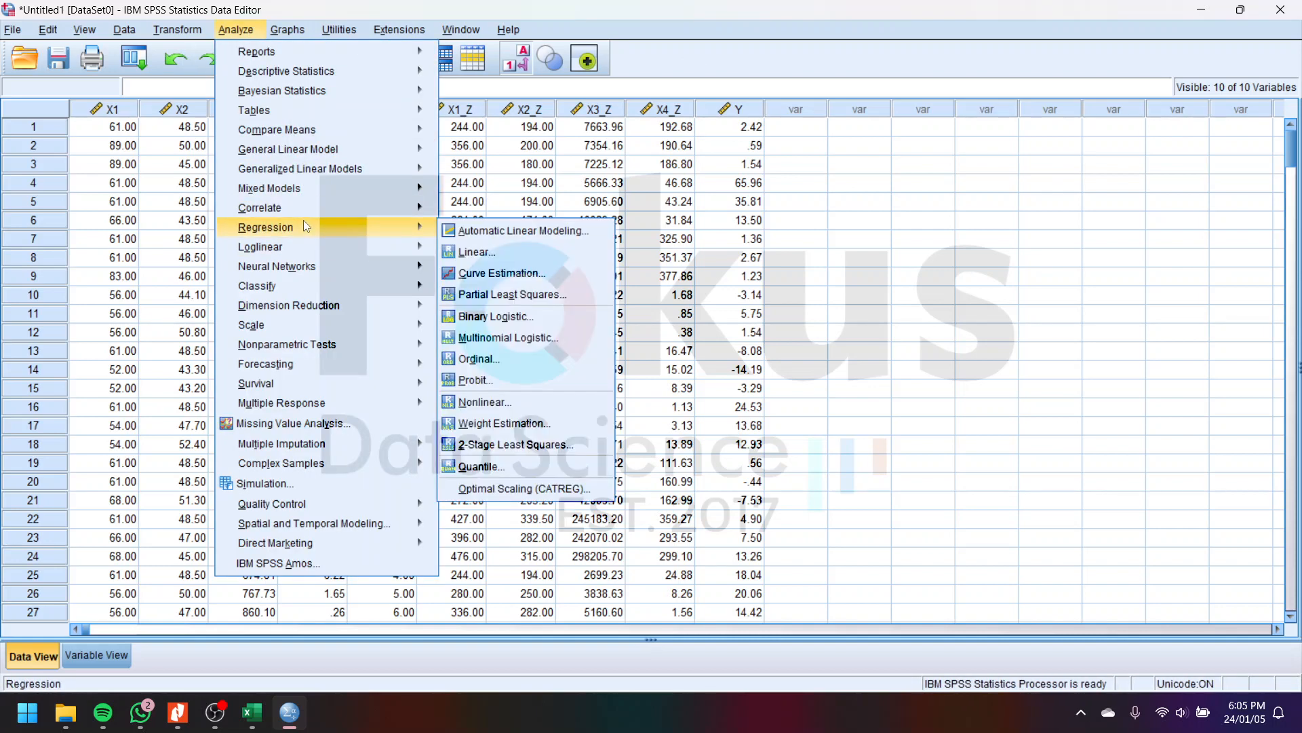
left_click(522, 254)
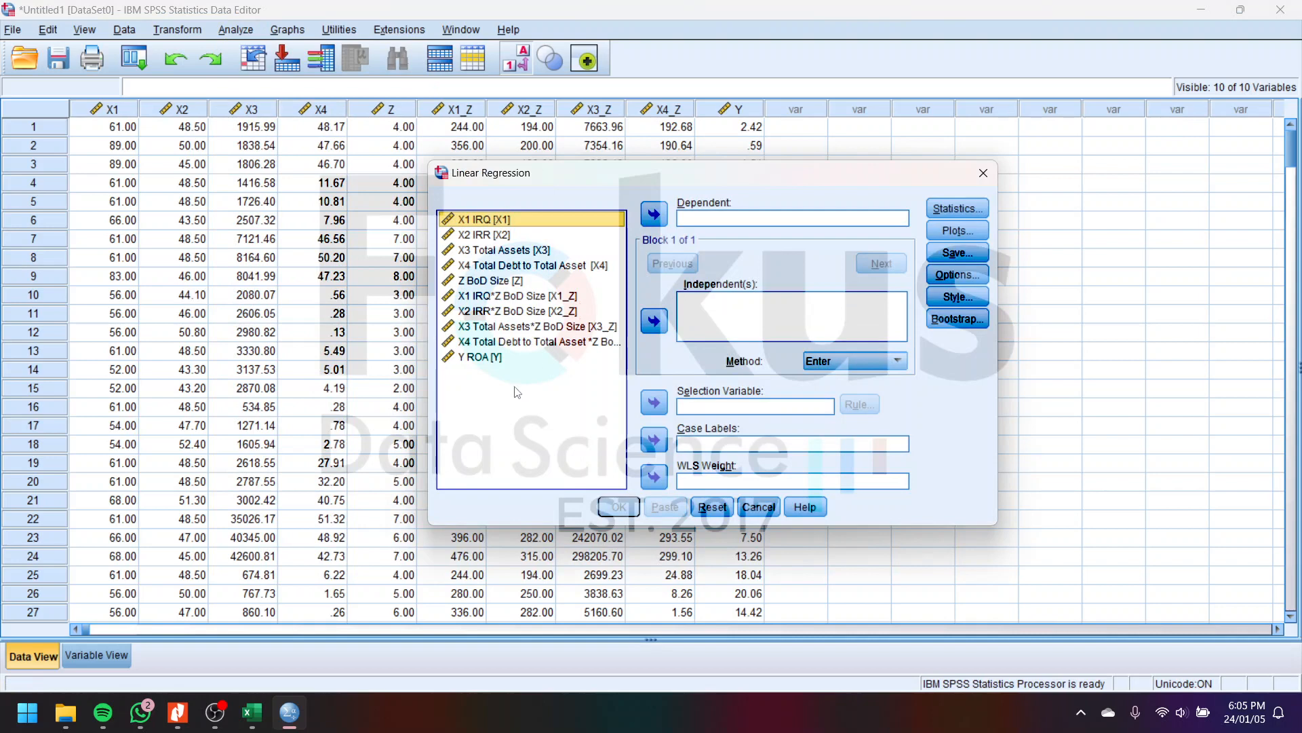
left_click(483, 358)
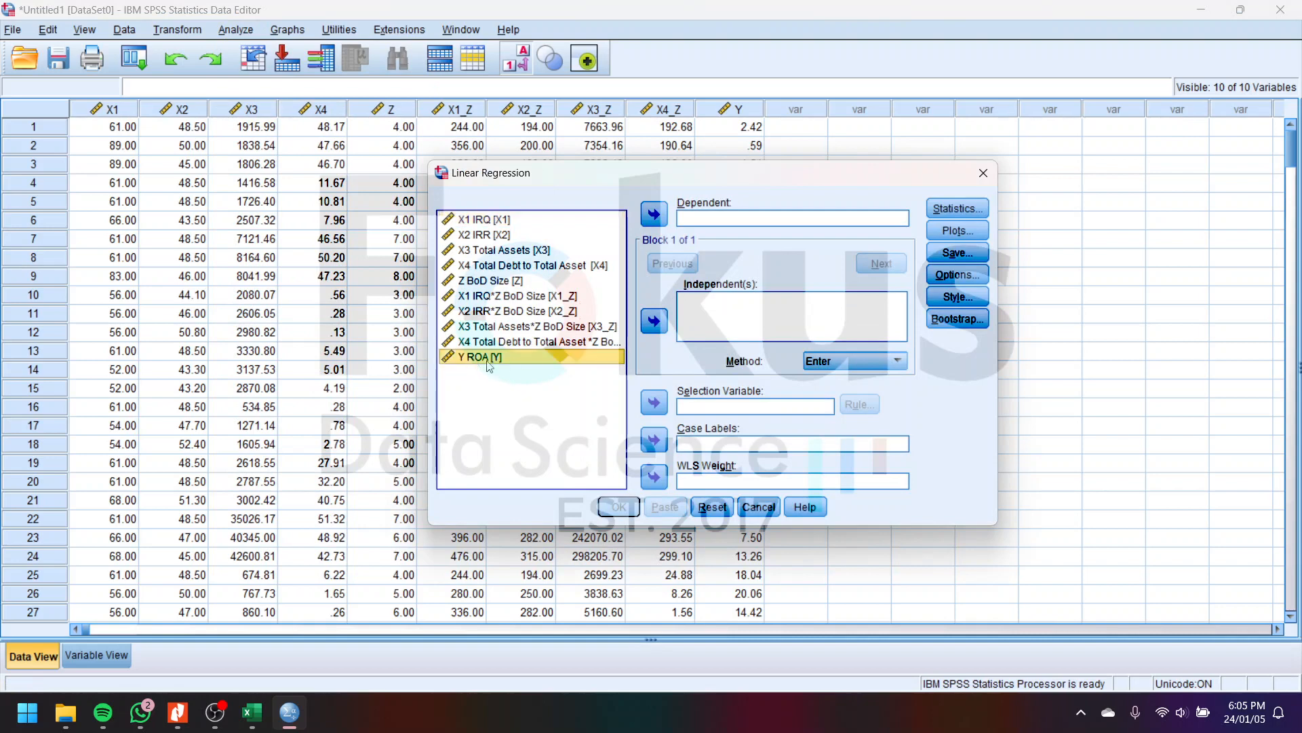
left_click(653, 215)
left_click(505, 221)
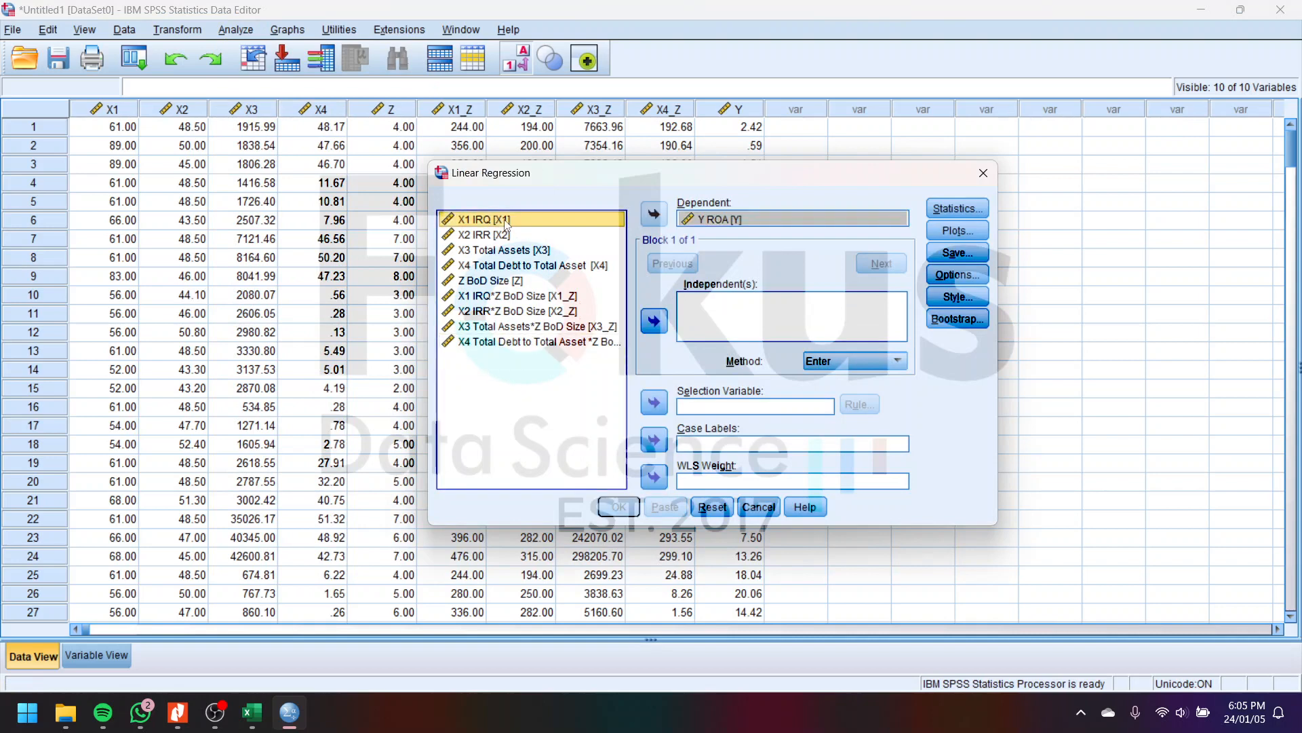
left_click(480, 284, "shift")
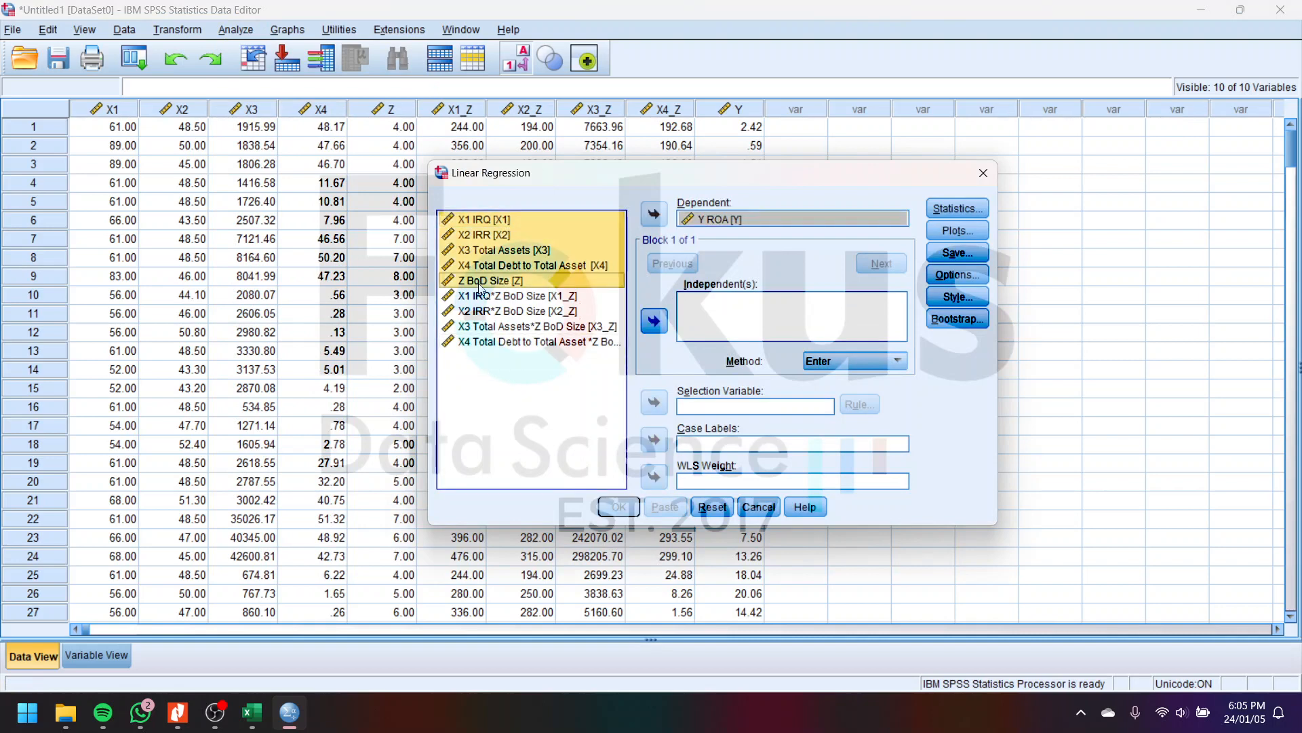
left_click(654, 321)
Step: Add collinearity diagnostics and the Durbin-Watson residual test to the regression statistics
left_click(954, 210)
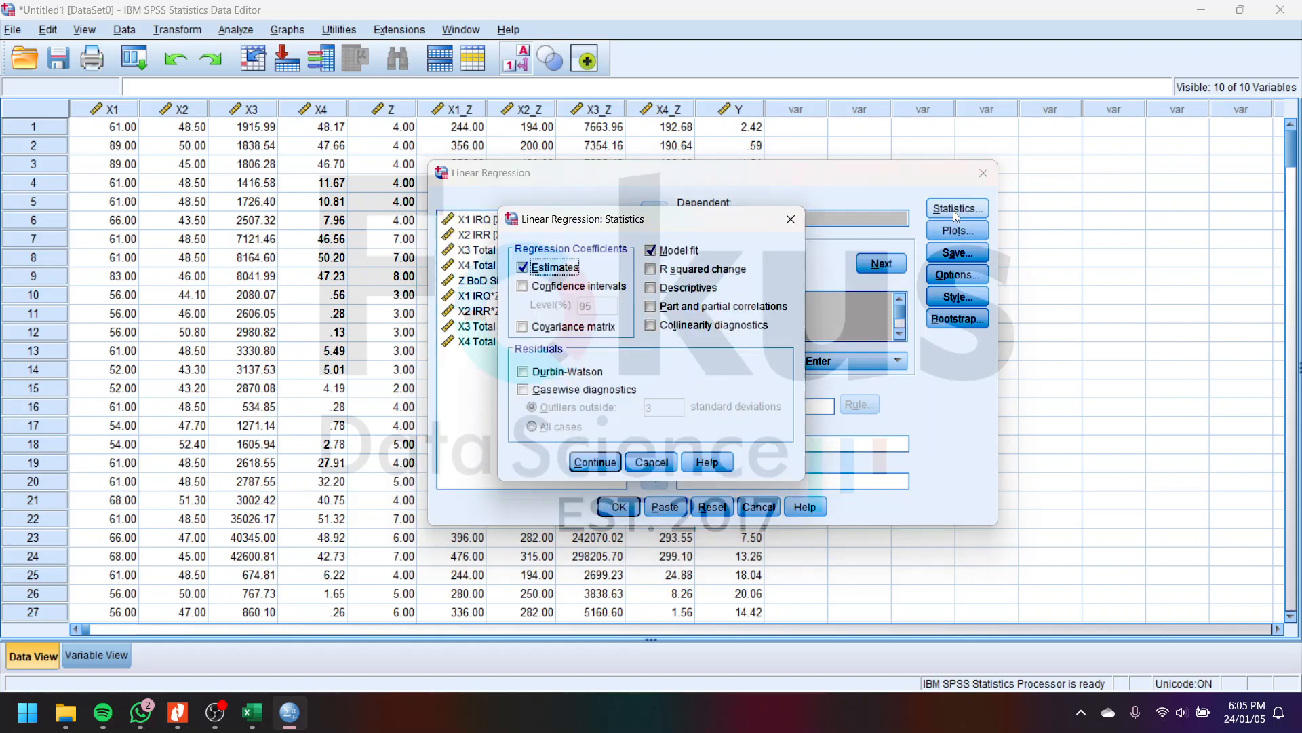
left_click(670, 326)
left_click(576, 377)
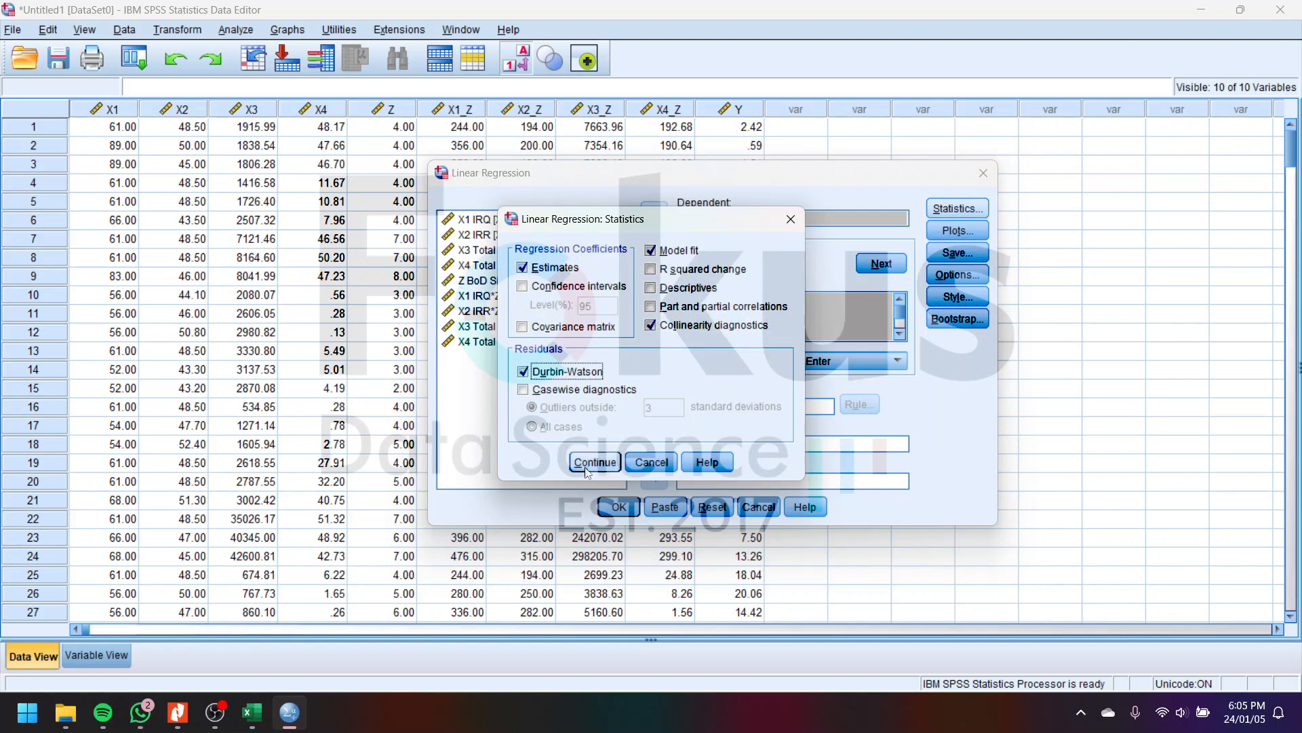
left_click(587, 464)
Step: Configure the regression plots with *SRESID as Y and *ZPRED as X, plus a histogram and normal probability plot
left_click(956, 231)
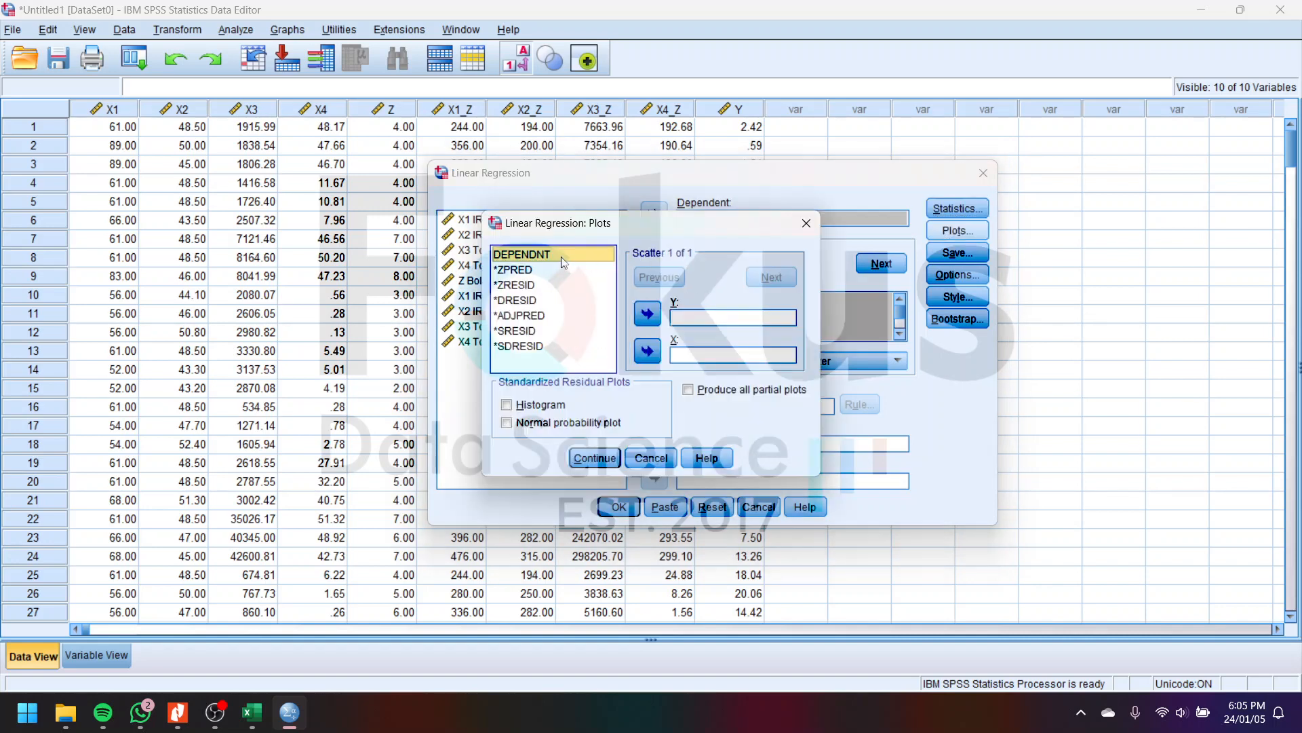
left_click(512, 271)
left_click(648, 351)
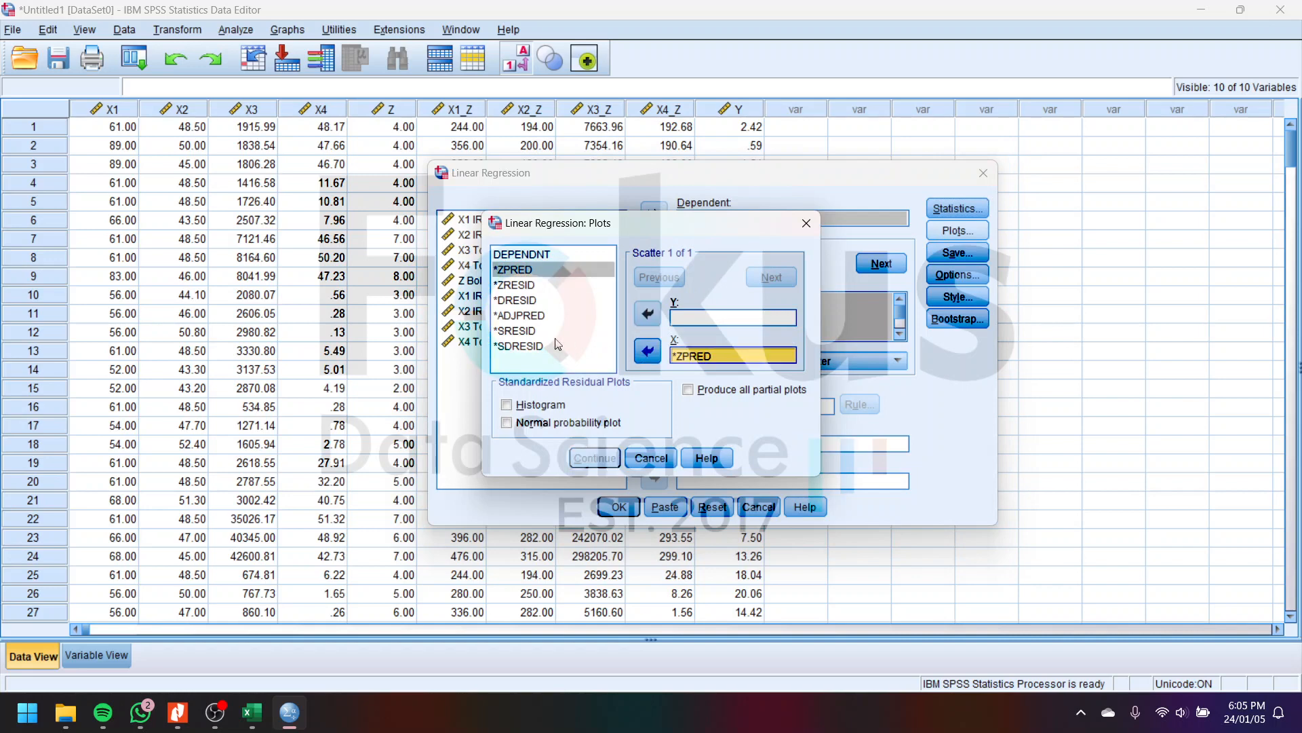
left_click(553, 331)
left_click(648, 314)
left_click(546, 406)
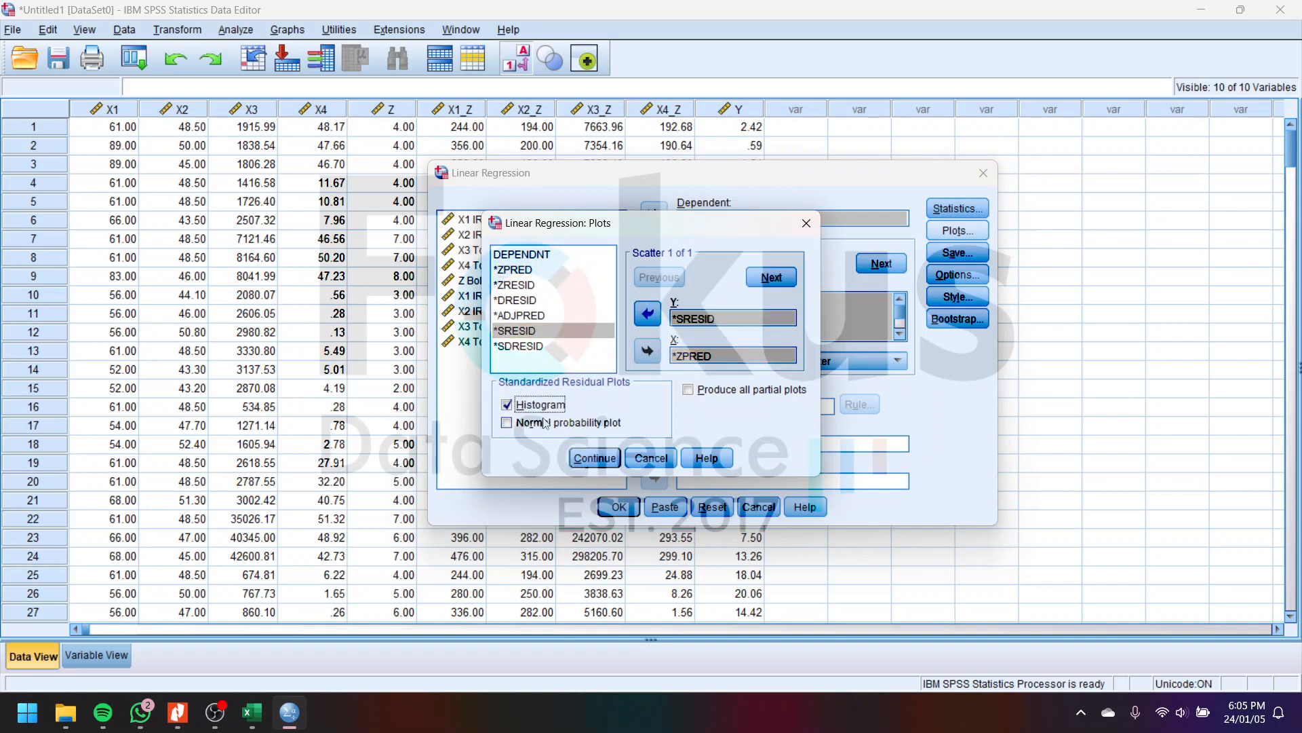
left_click(570, 423)
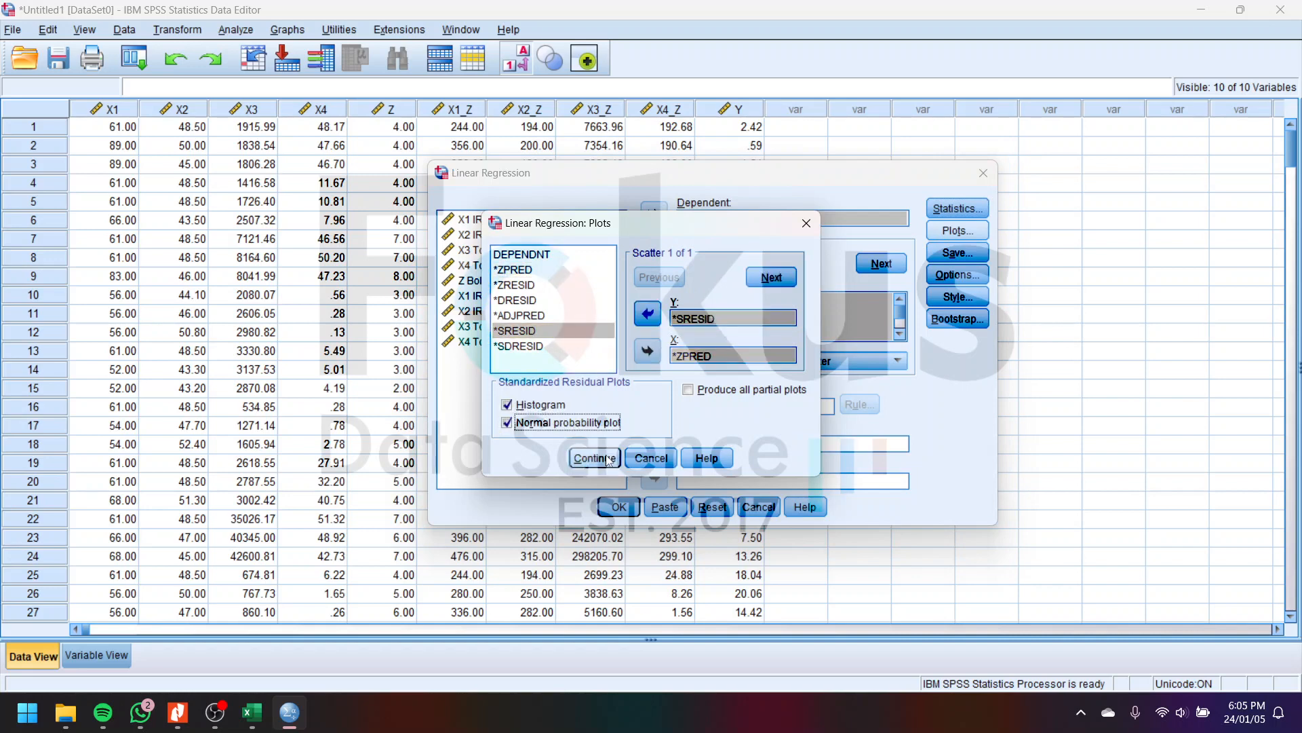
left_click(603, 460)
Step: Set the regression to save unstandardized residuals and run it with the Enter method
left_click(958, 252)
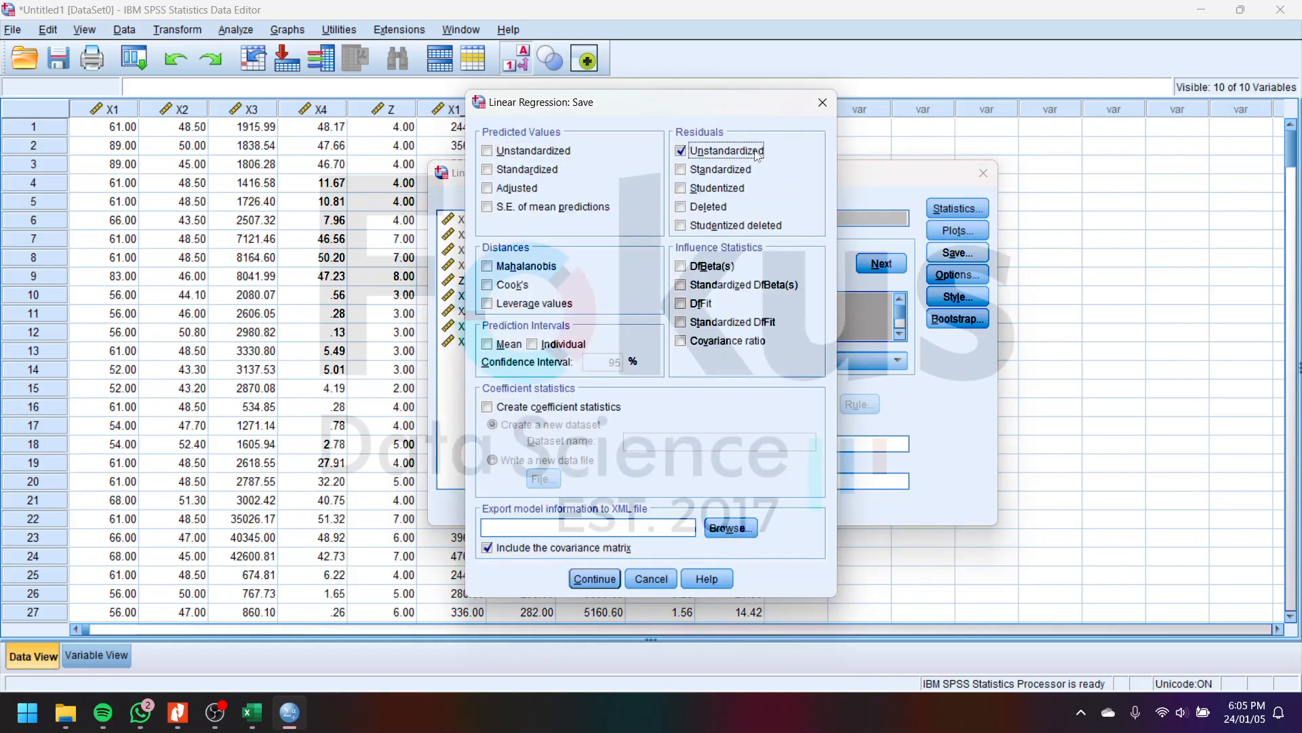
left_click(594, 578)
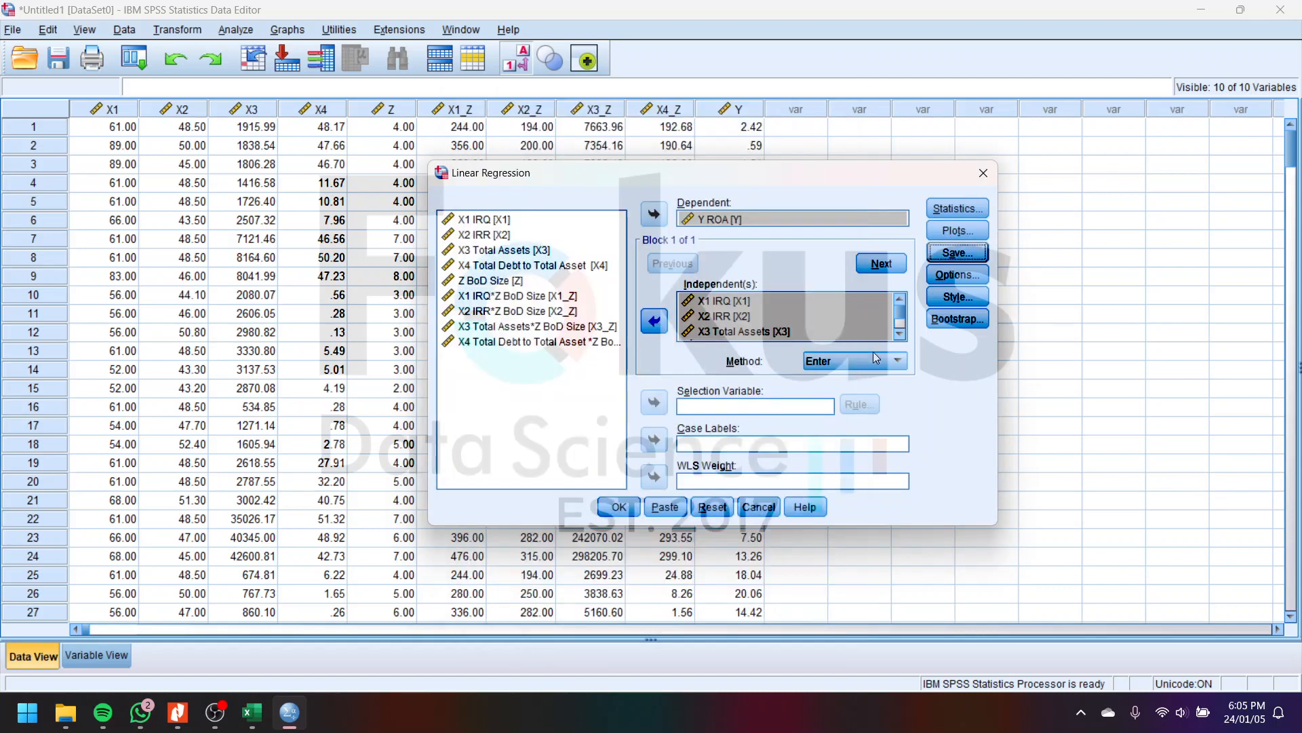
scroll(877, 322, "down", 1)
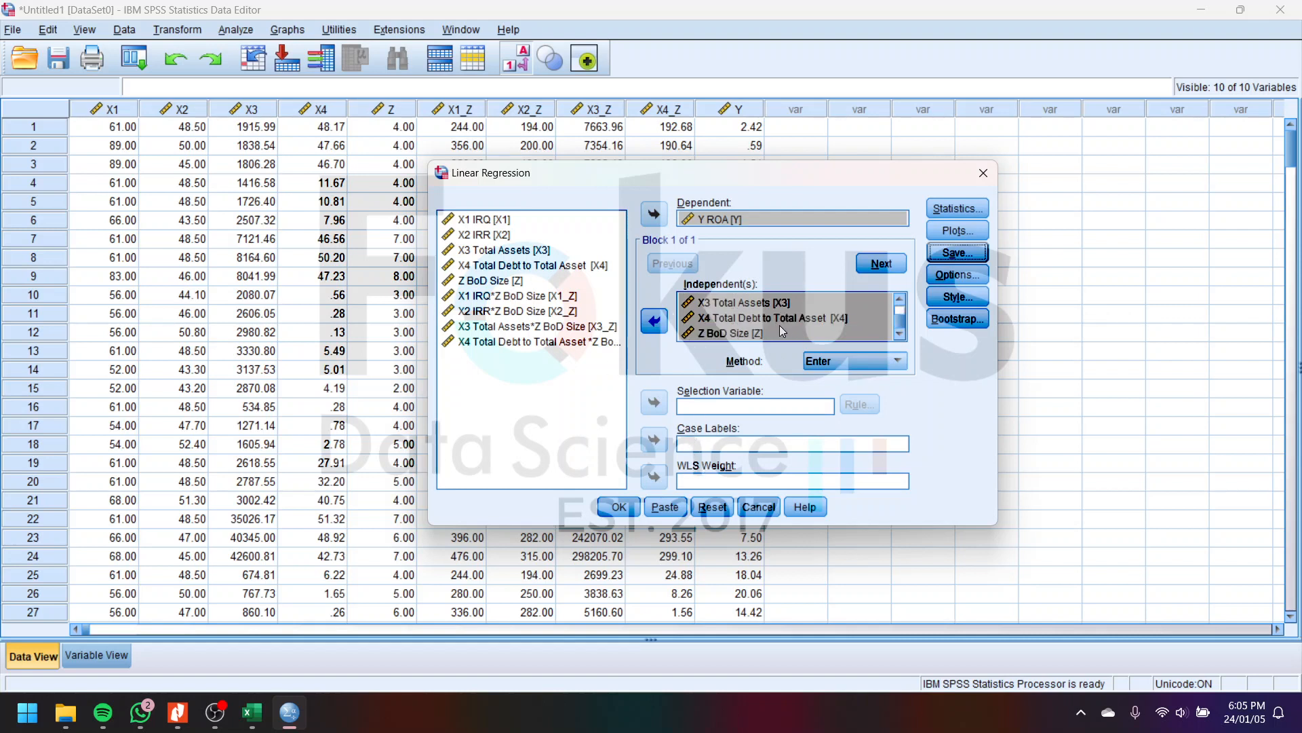
left_click(616, 508)
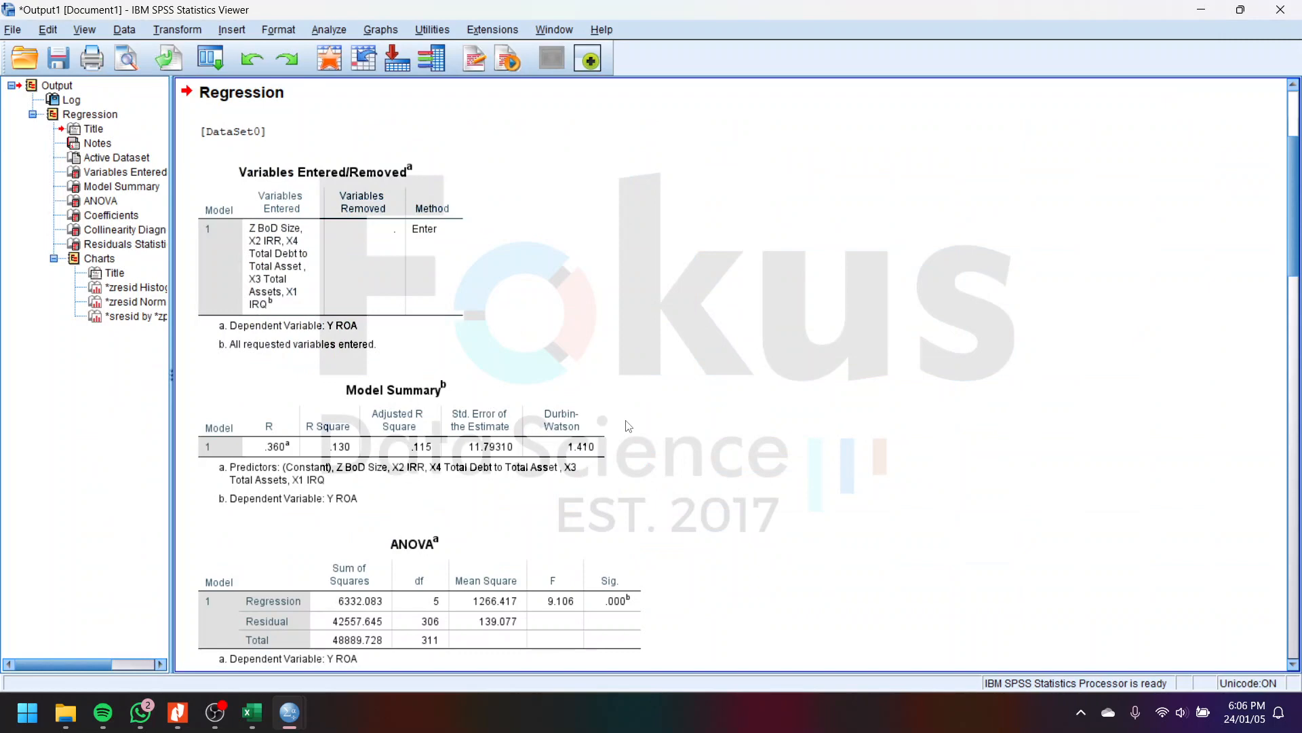
Step: Set up a legacy One-Sample Kolmogorov-Smirnov test against the Normal distribution with Unstandardized Residual as the test variable
scroll(629, 426, "down", 15)
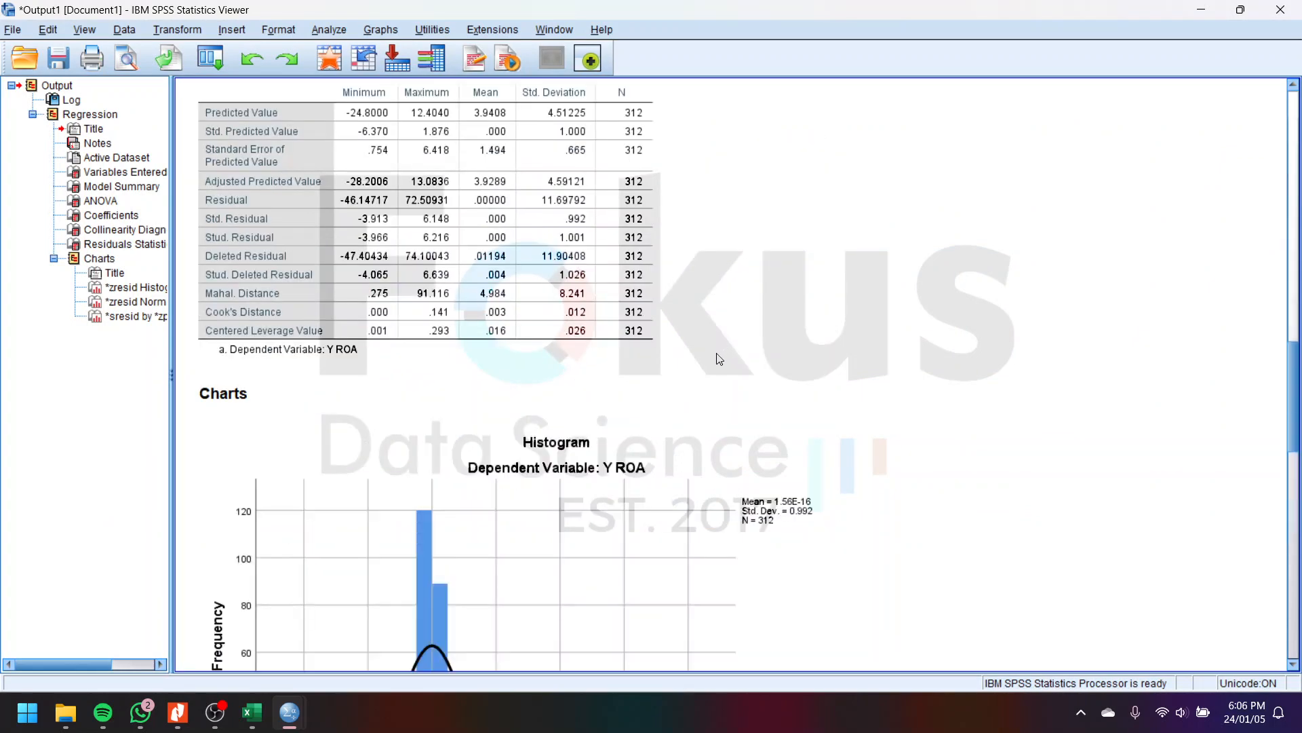
scroll(719, 359, "down", 10)
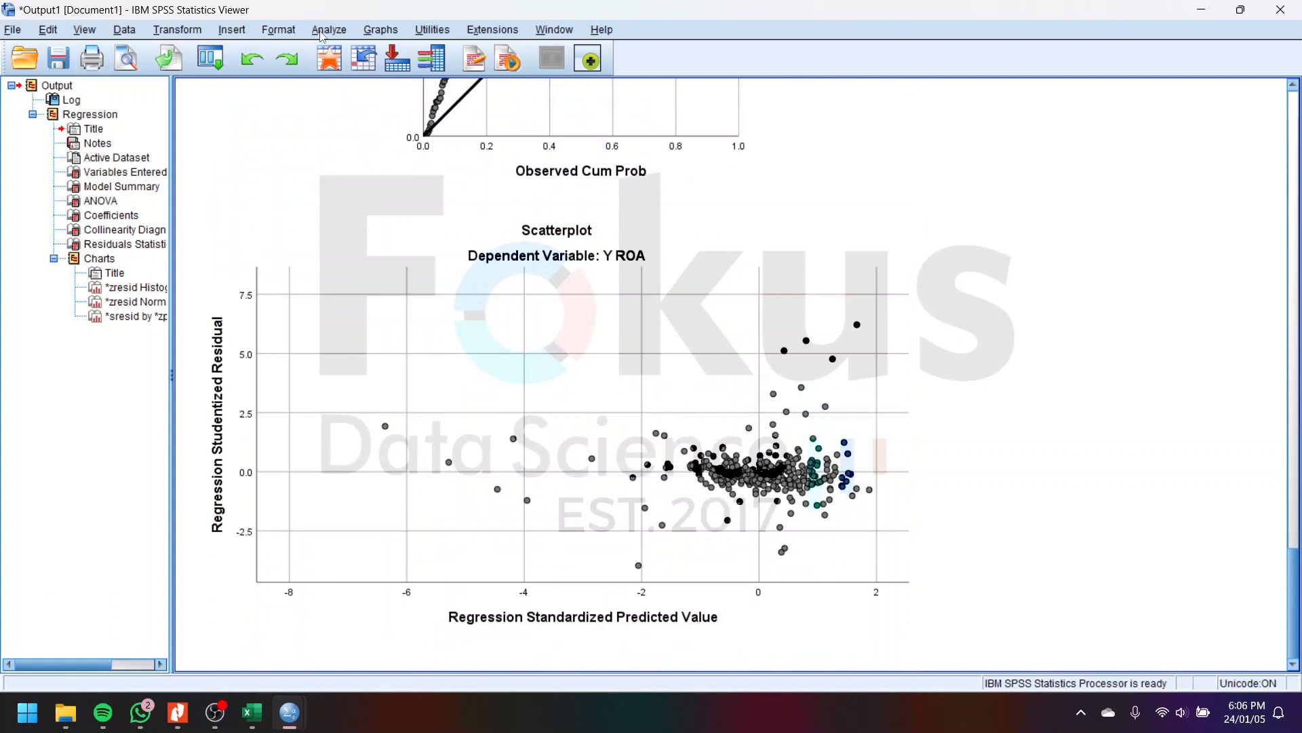
left_click(322, 32)
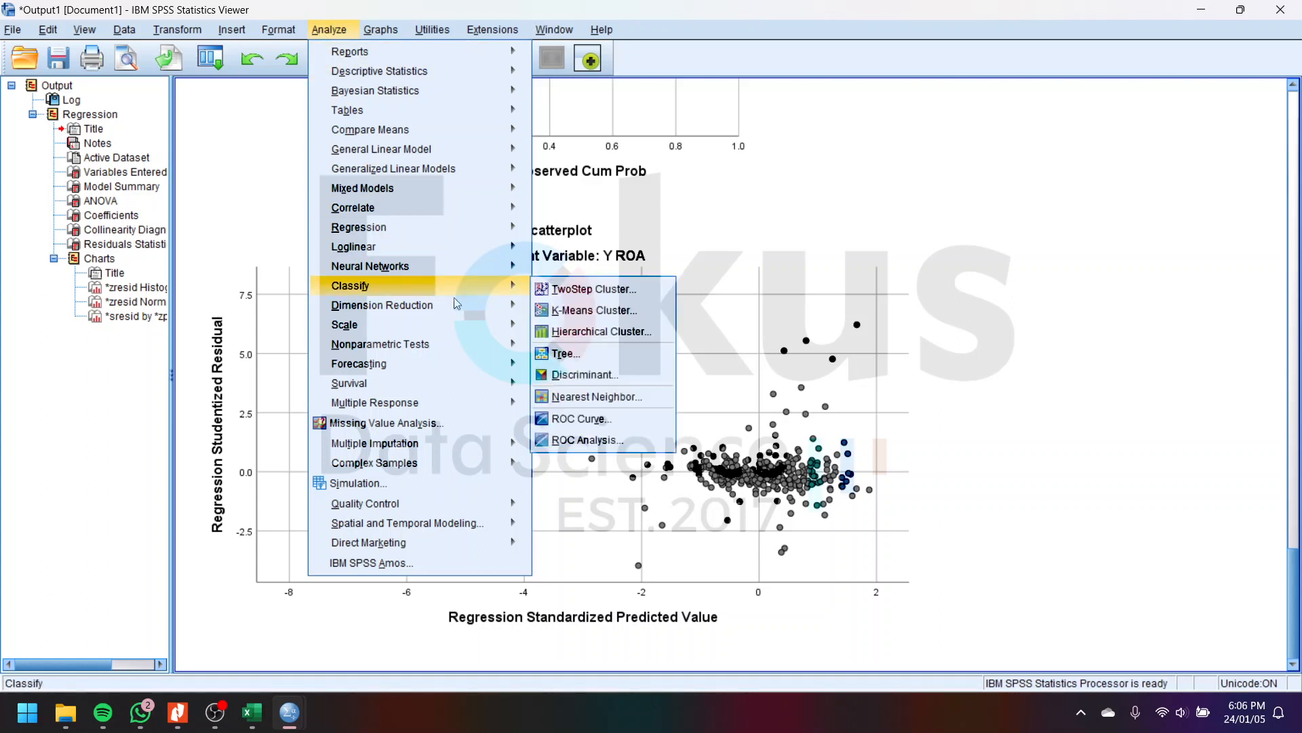
mouse_move(453, 343)
mouse_move(674, 409)
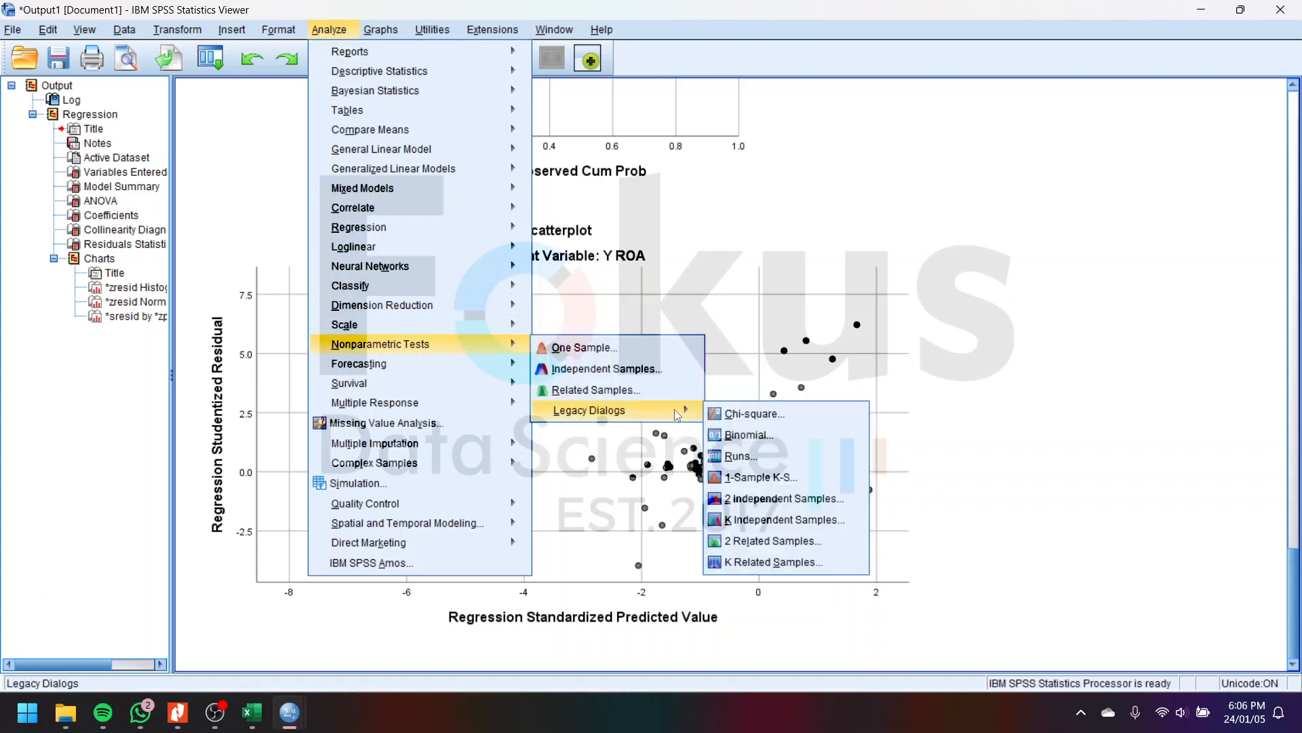
left_click(744, 480)
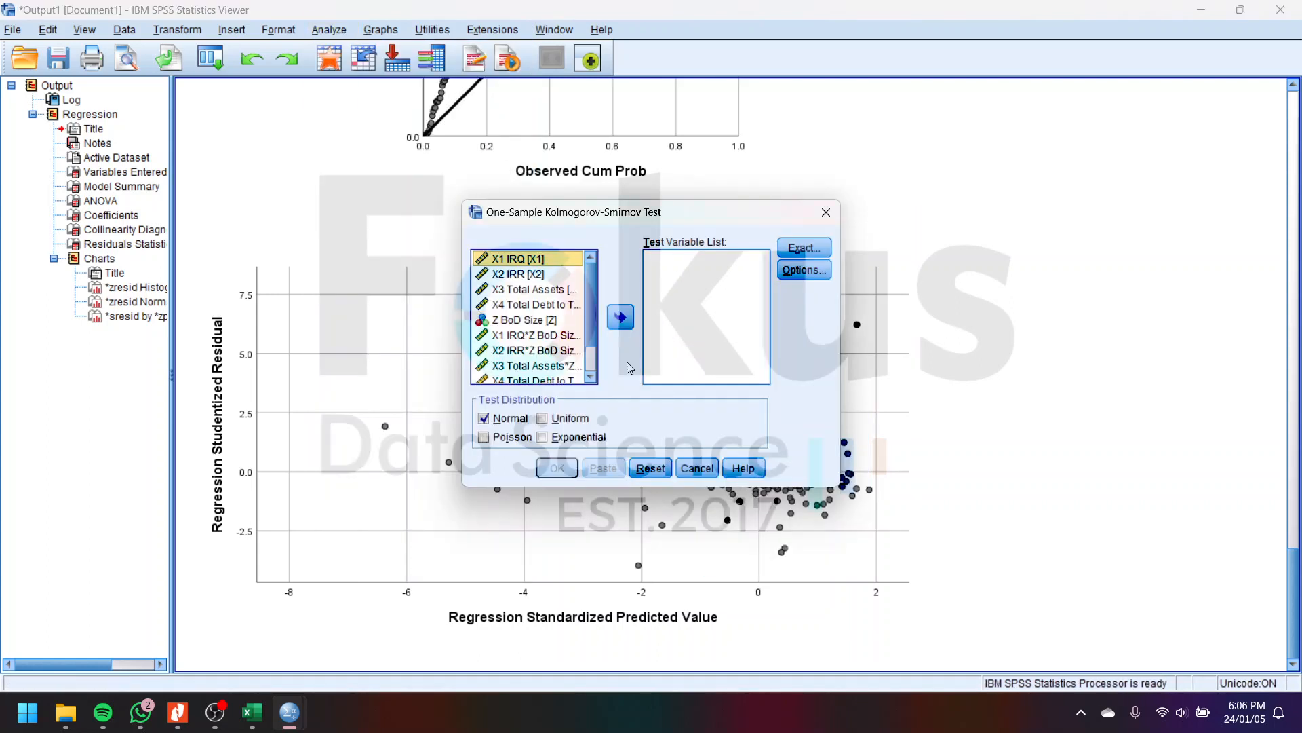
scroll(548, 377, "down", 2)
left_click(531, 376)
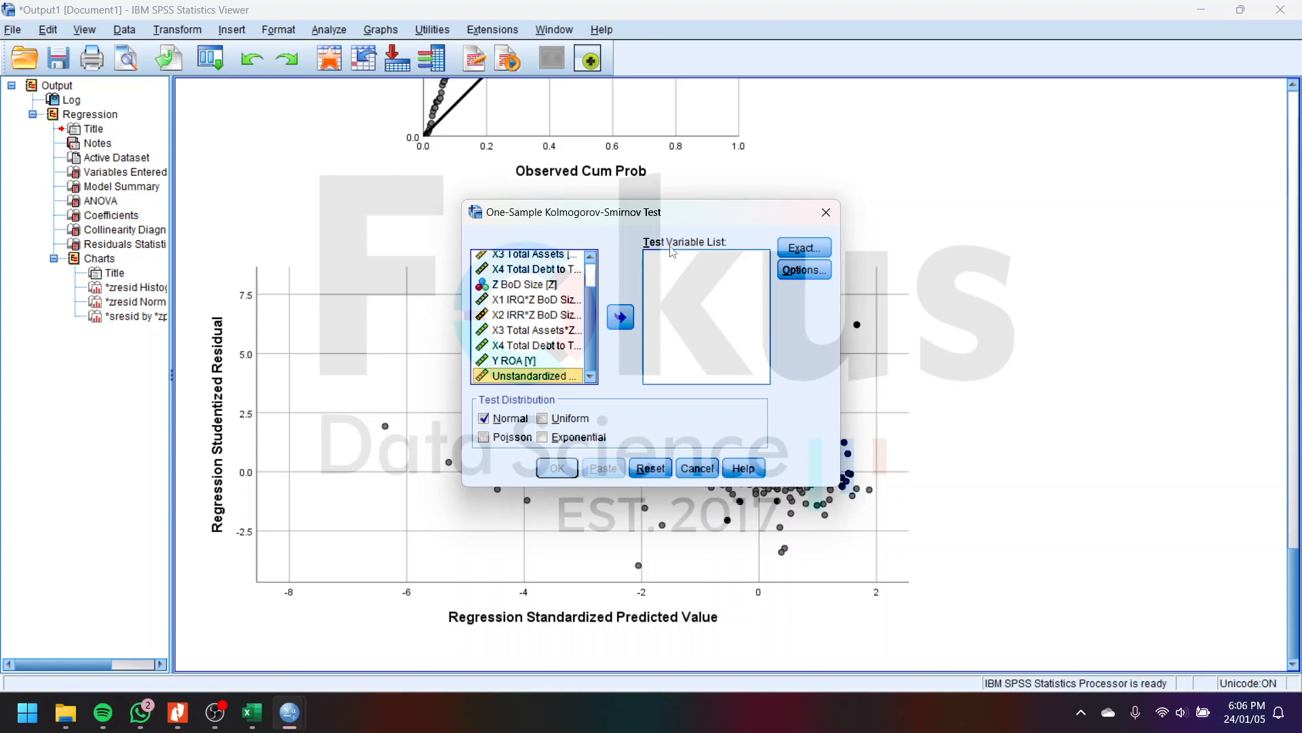
left_click(620, 317)
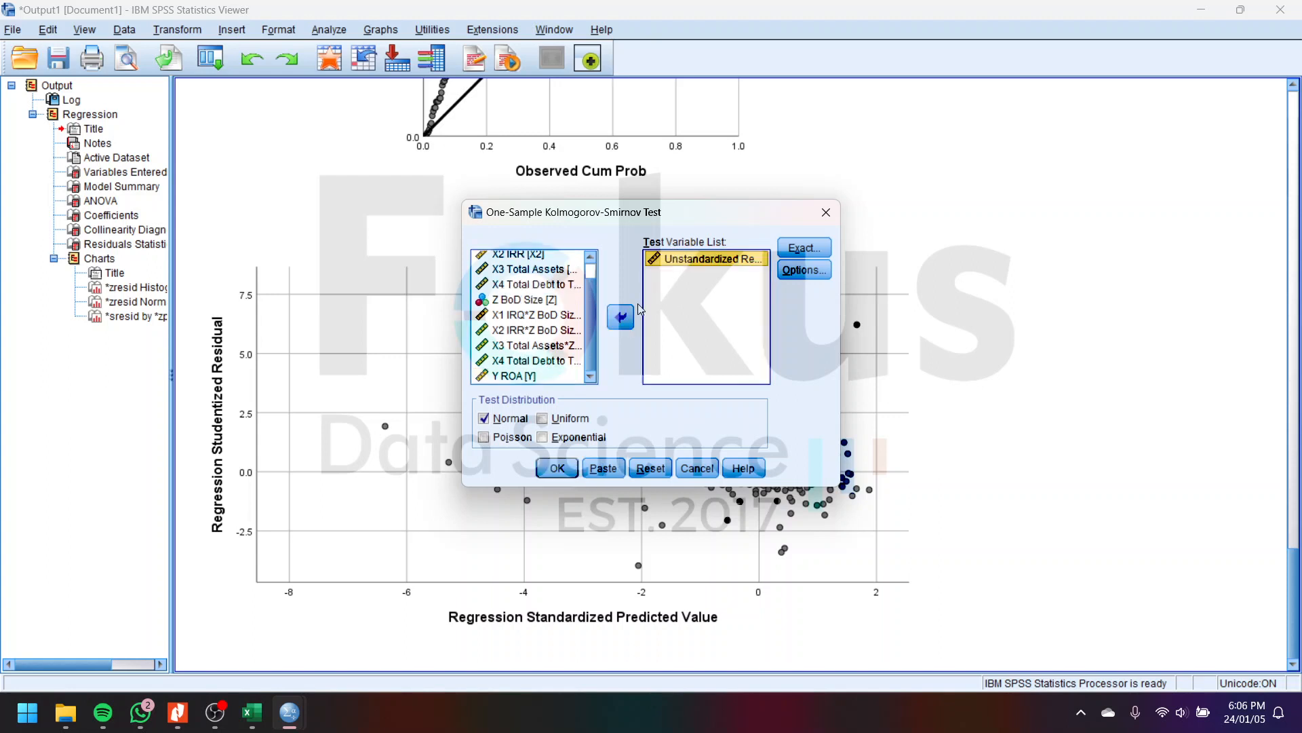
Step: Set the exact test method to Monte Carlo and run the Kolmogorov-Smirnov test
left_click(808, 248)
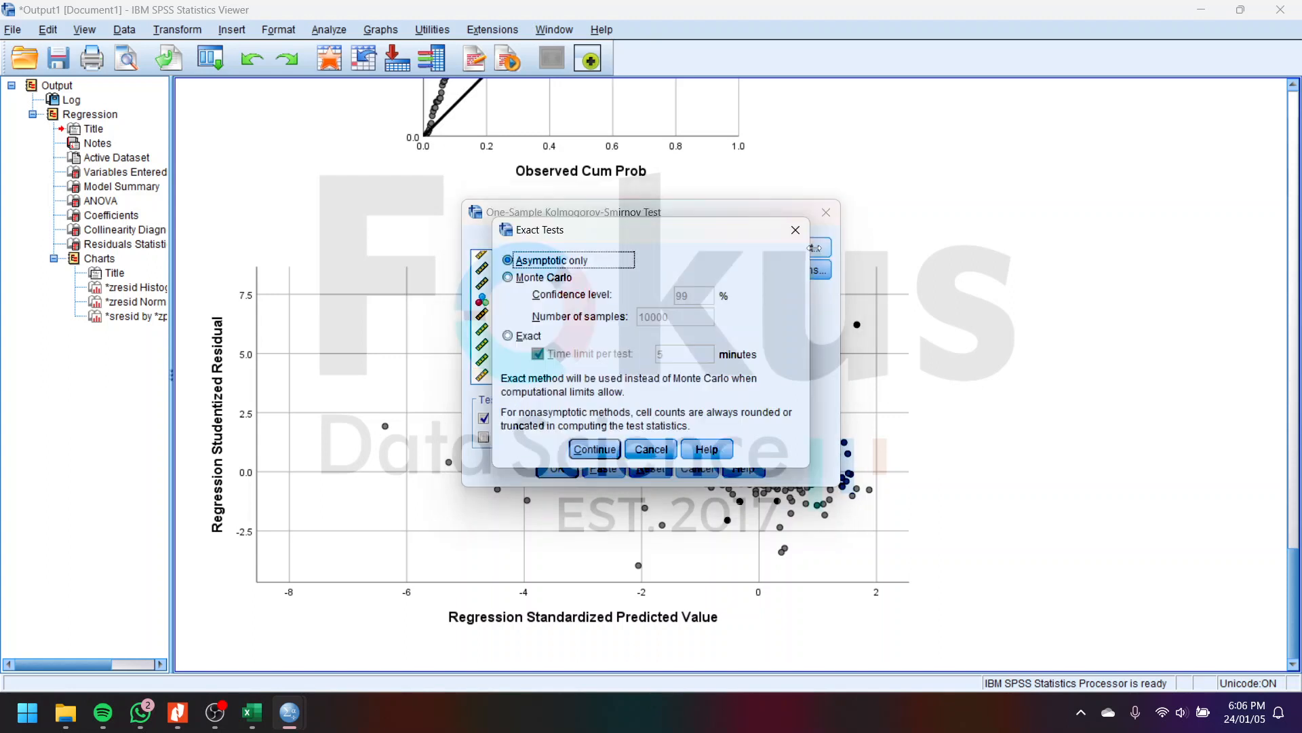
left_click(525, 279)
left_click(595, 449)
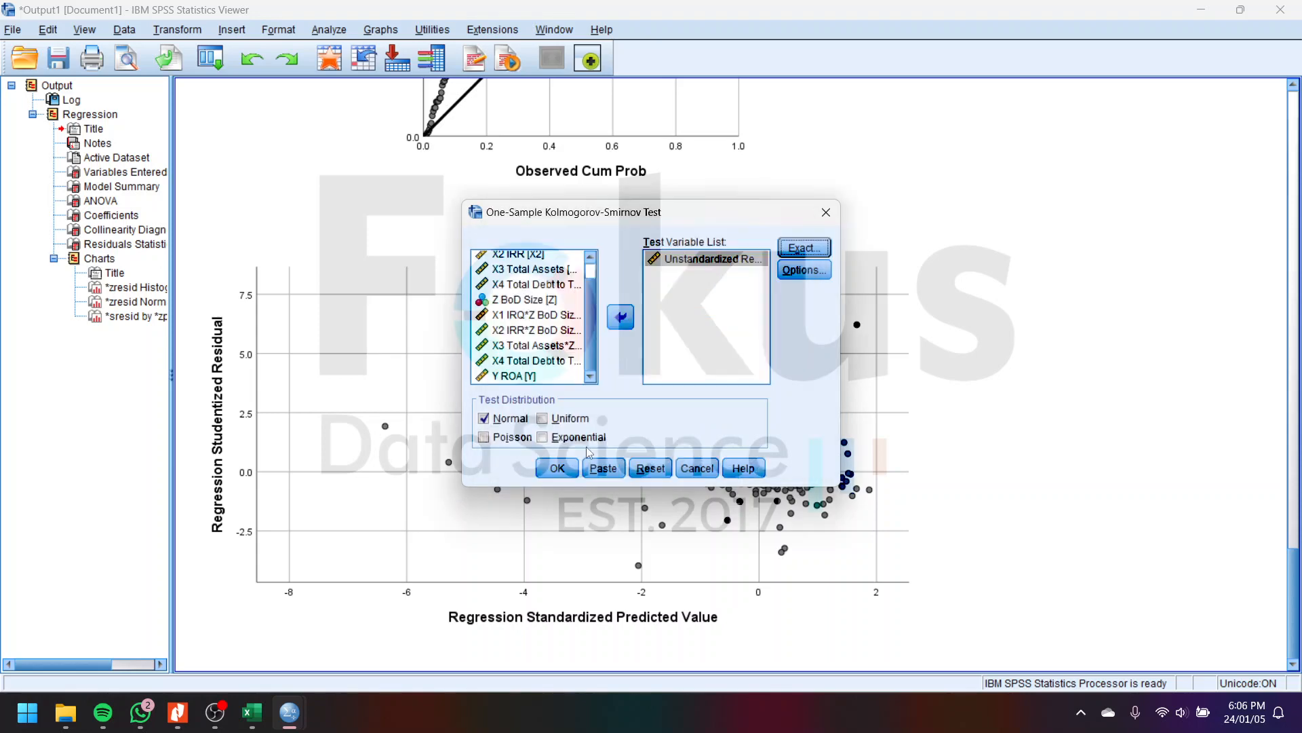
left_click(561, 470)
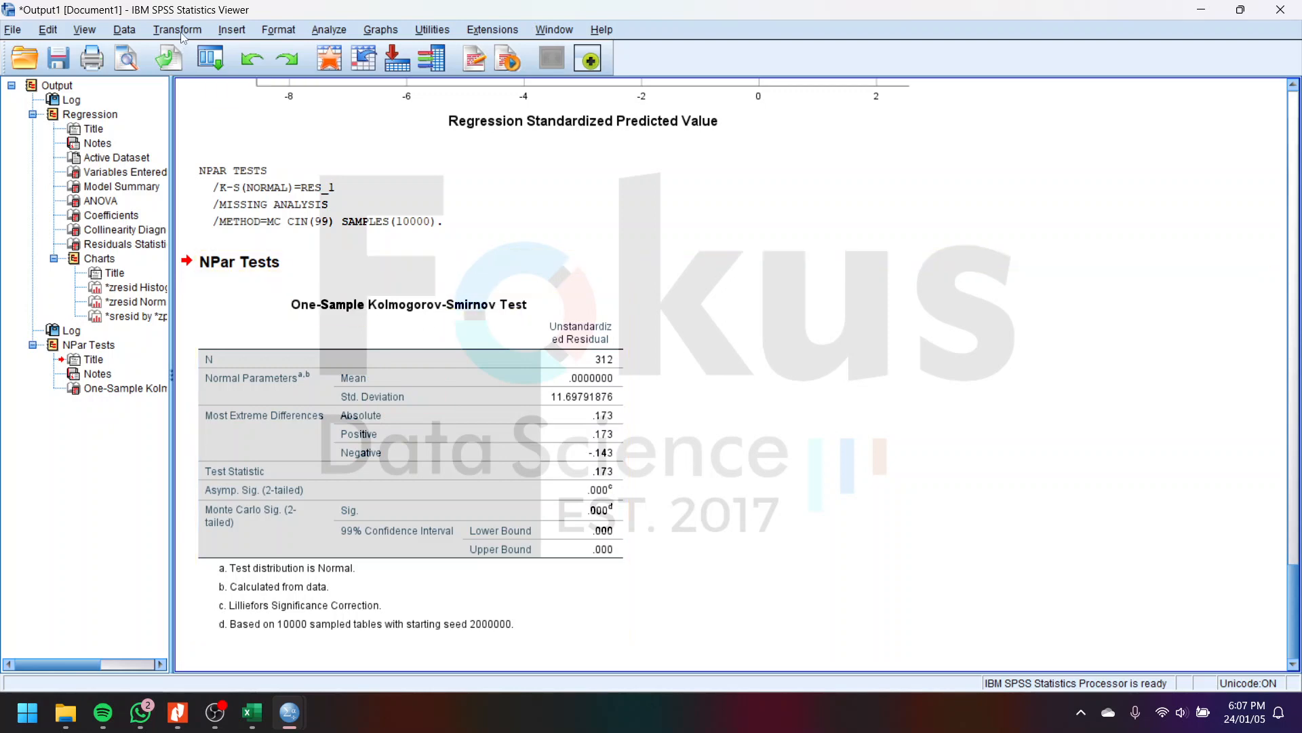
Step: Return to the Data View of the dataset and select the saved residual column RES_1
mouse_move(290, 712)
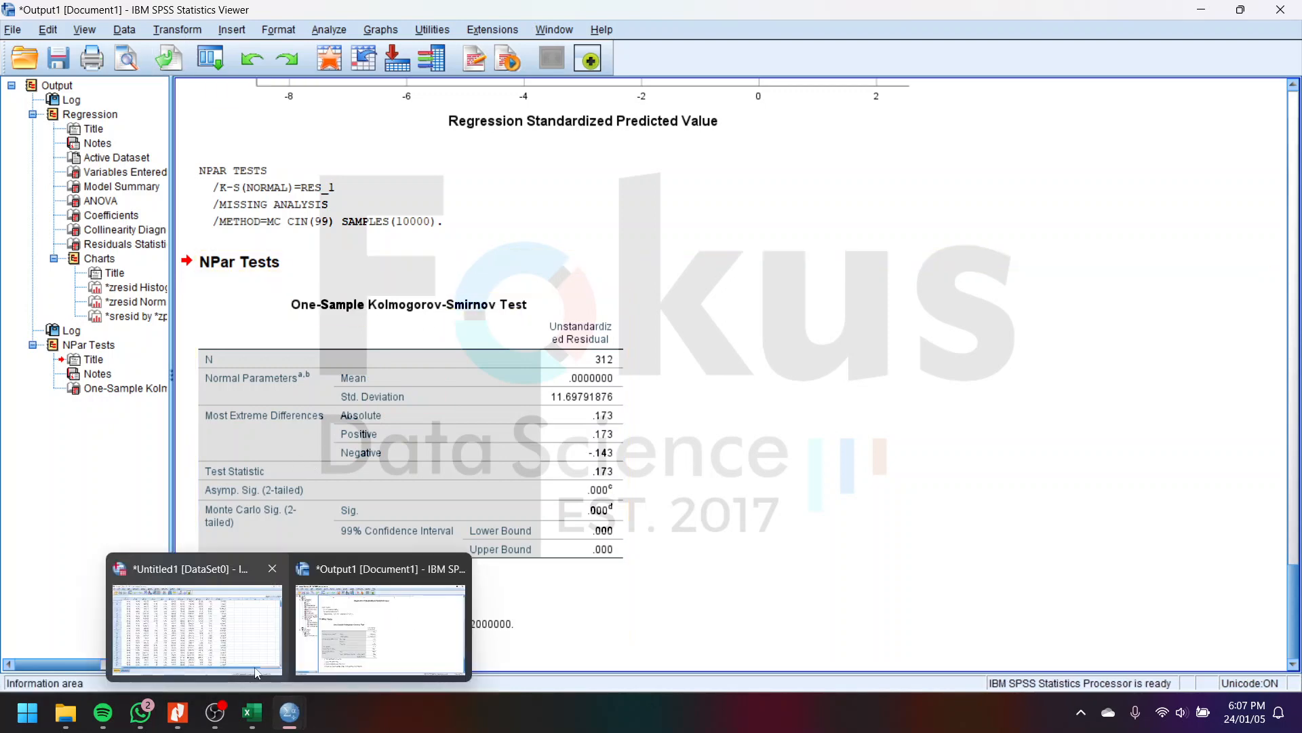
left_click(257, 672)
left_click(841, 110)
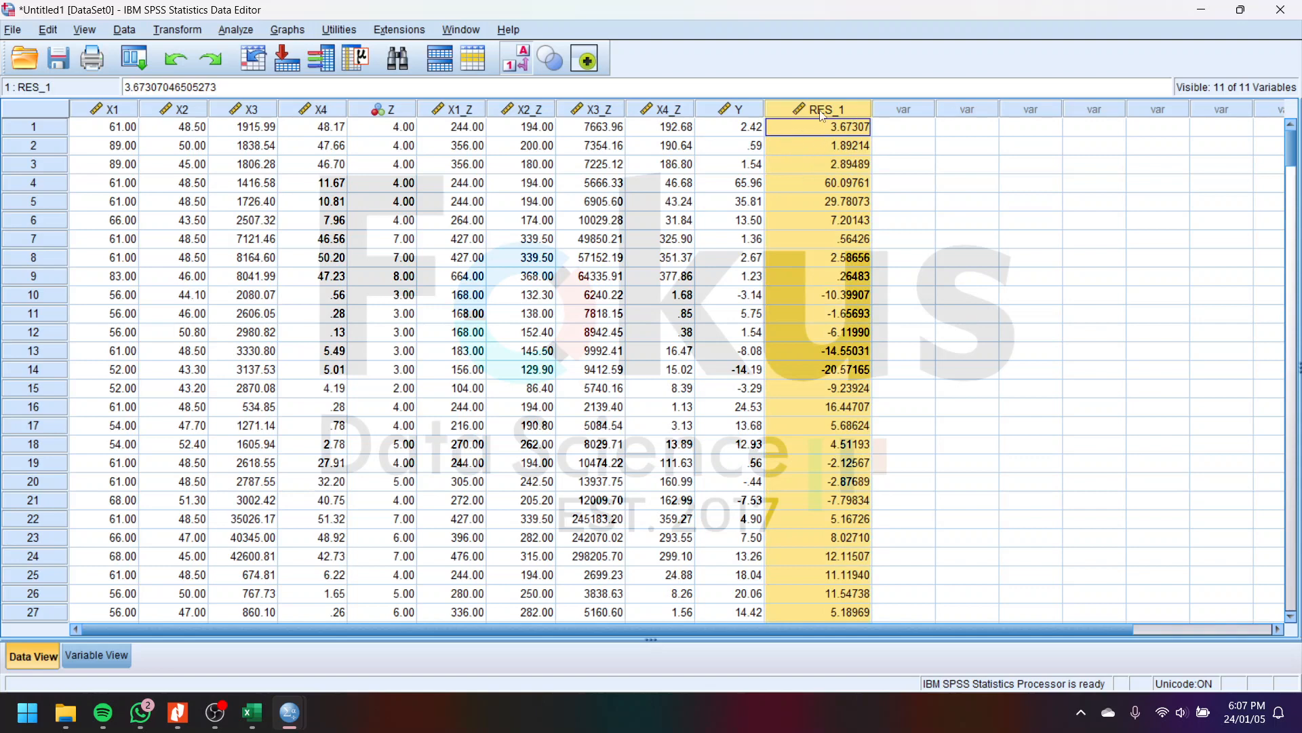
Step: Compute a new variable ABS_RES as the absolute value of the unstandardized residual, ABS(RES_1)
left_click(175, 30)
left_click(184, 59)
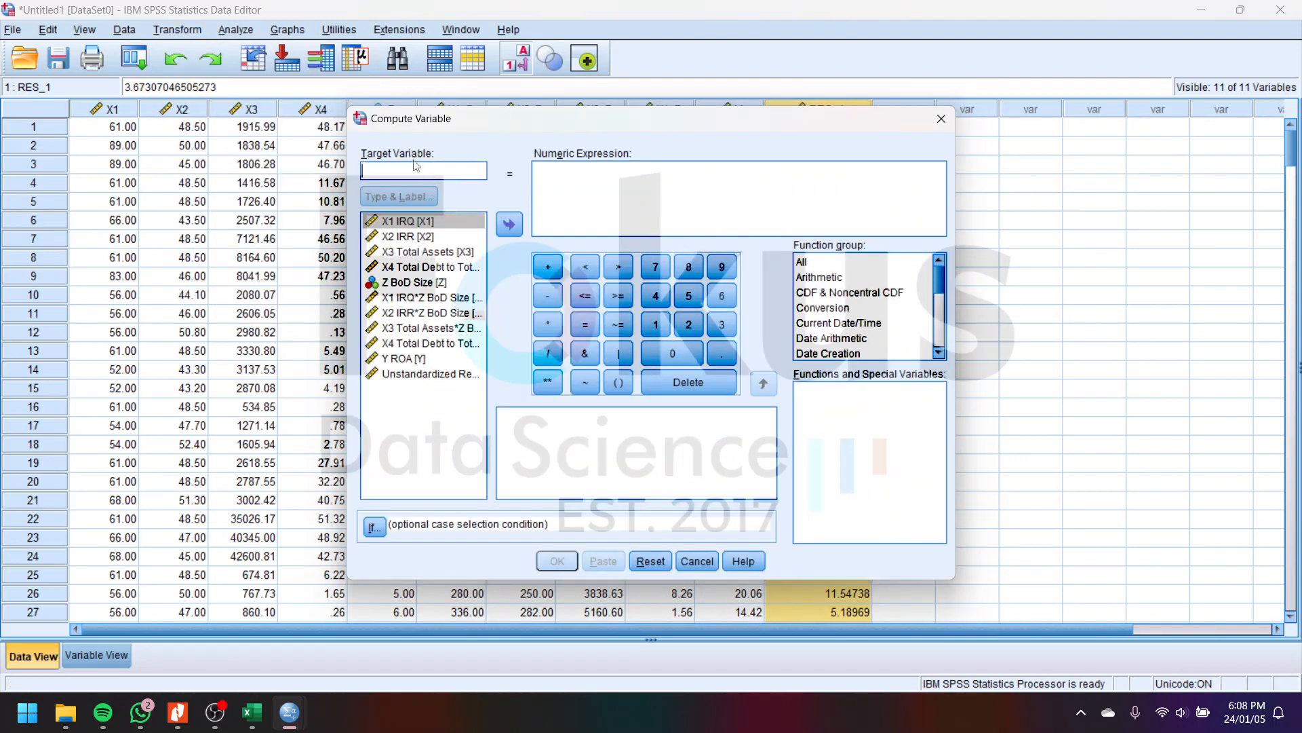
type("ABS_RES")
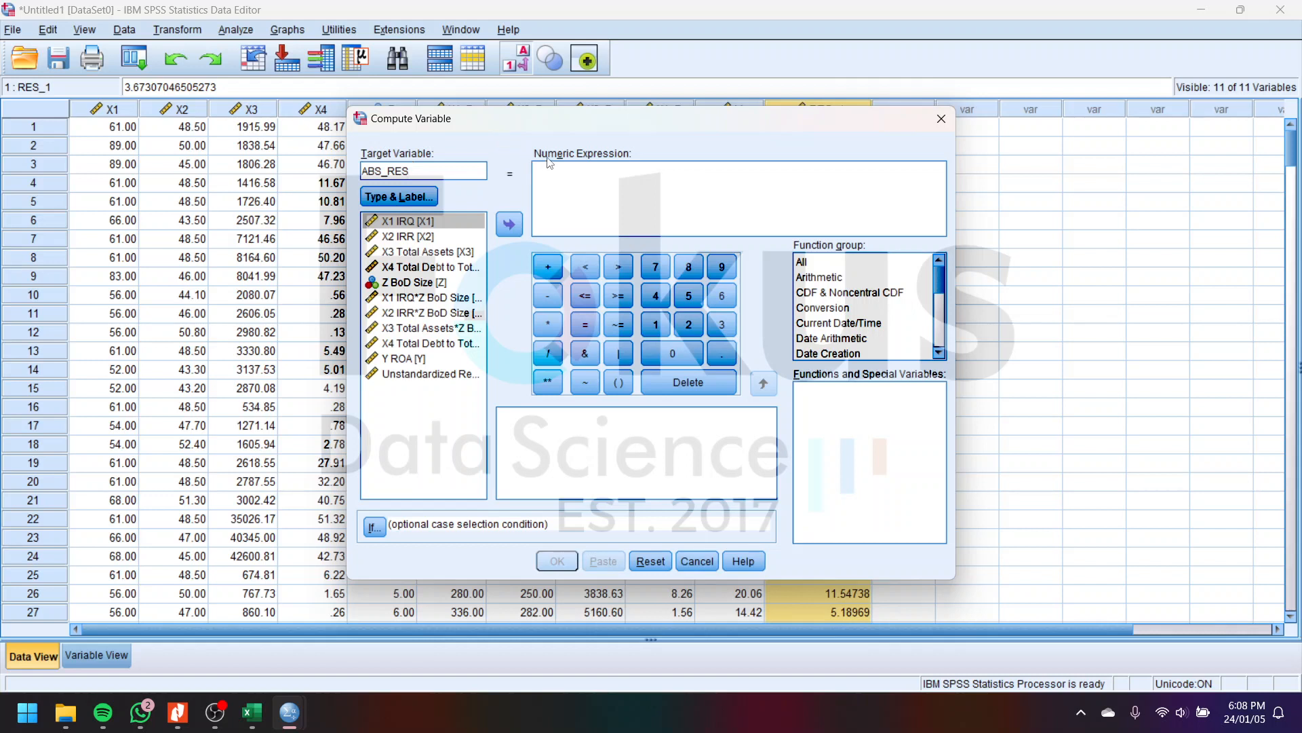
left_click(567, 174)
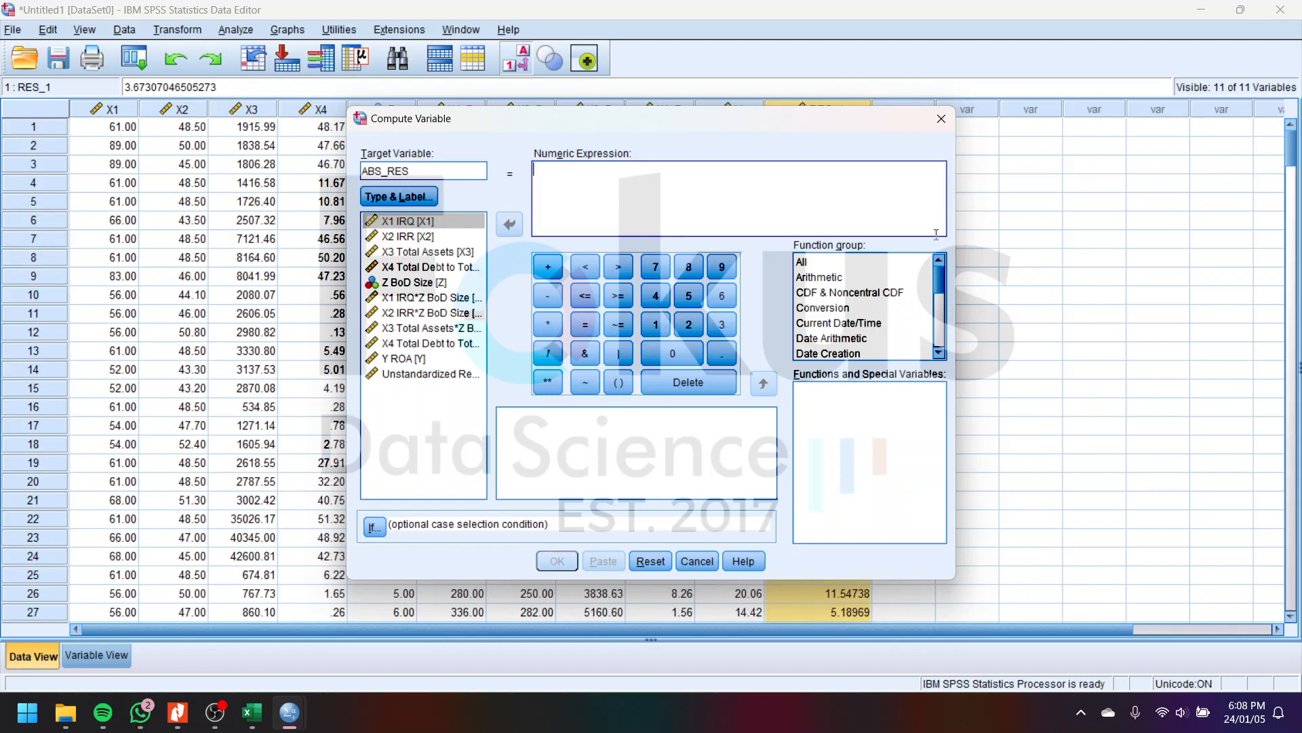
left_click(811, 265)
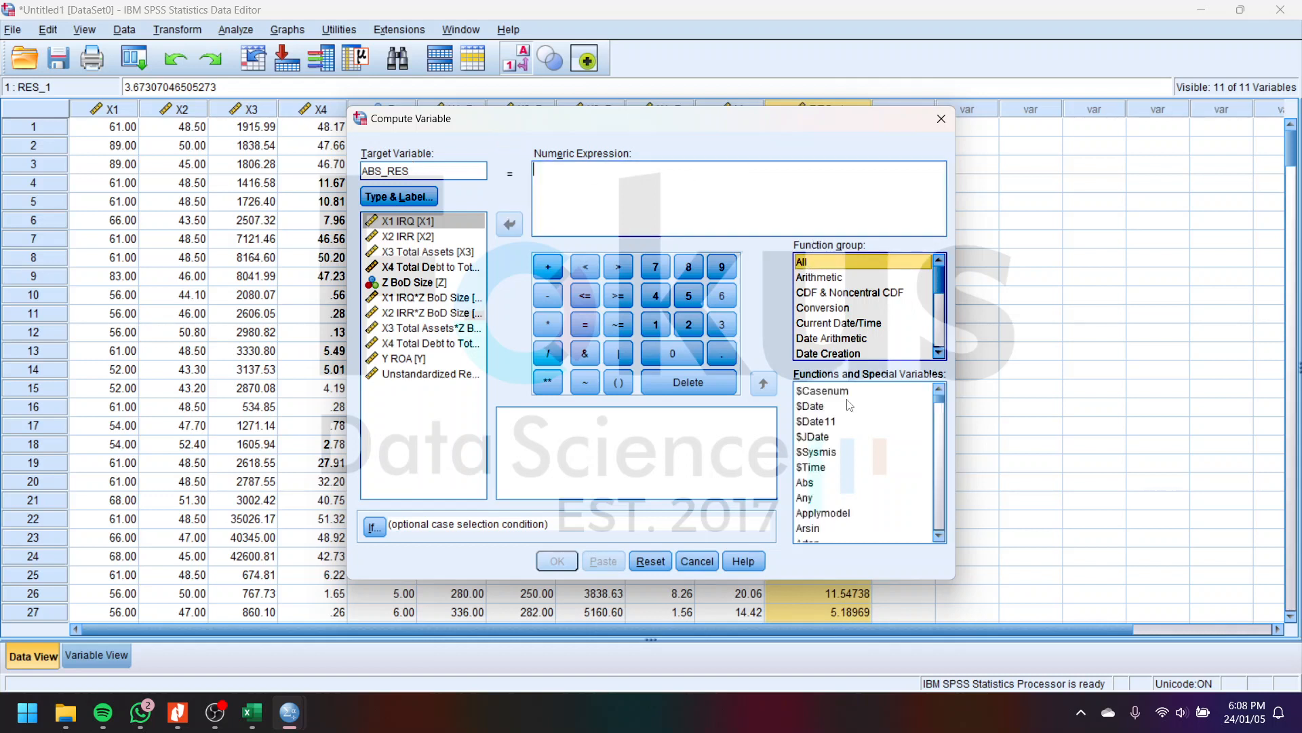
double_click(806, 483)
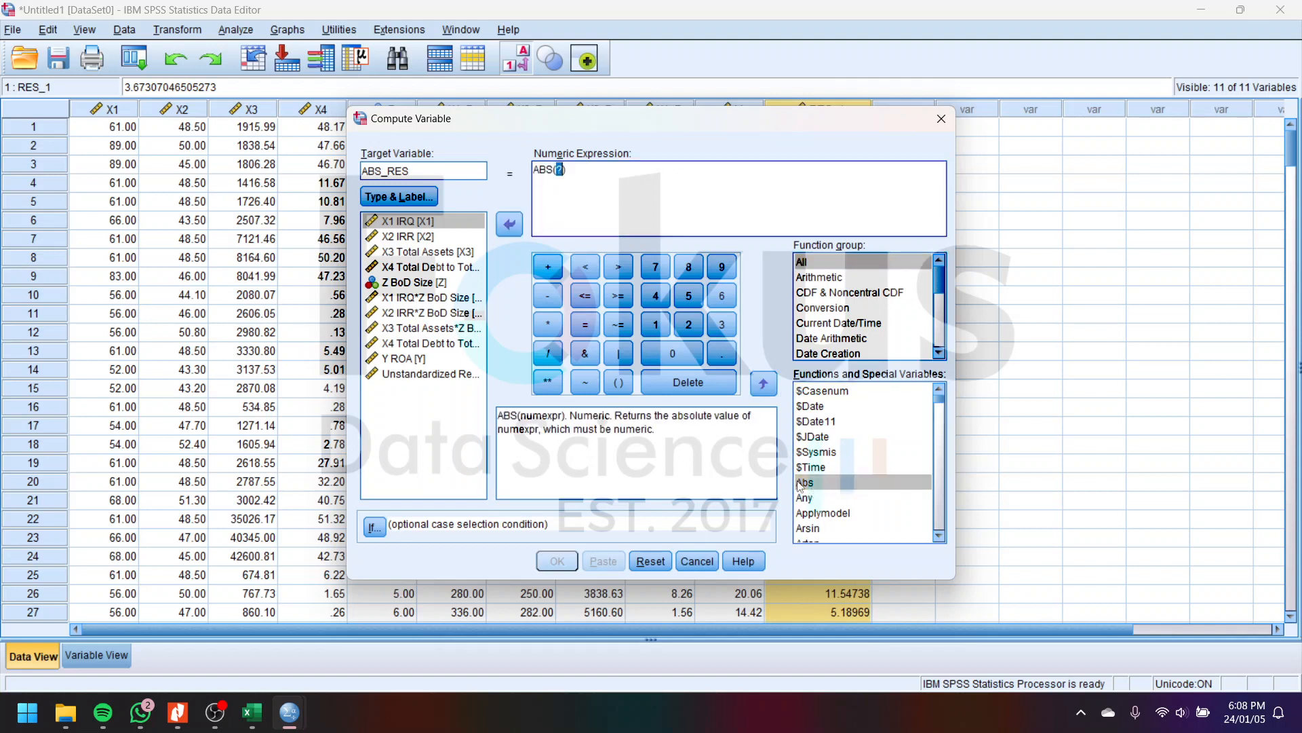
double_click(447, 375)
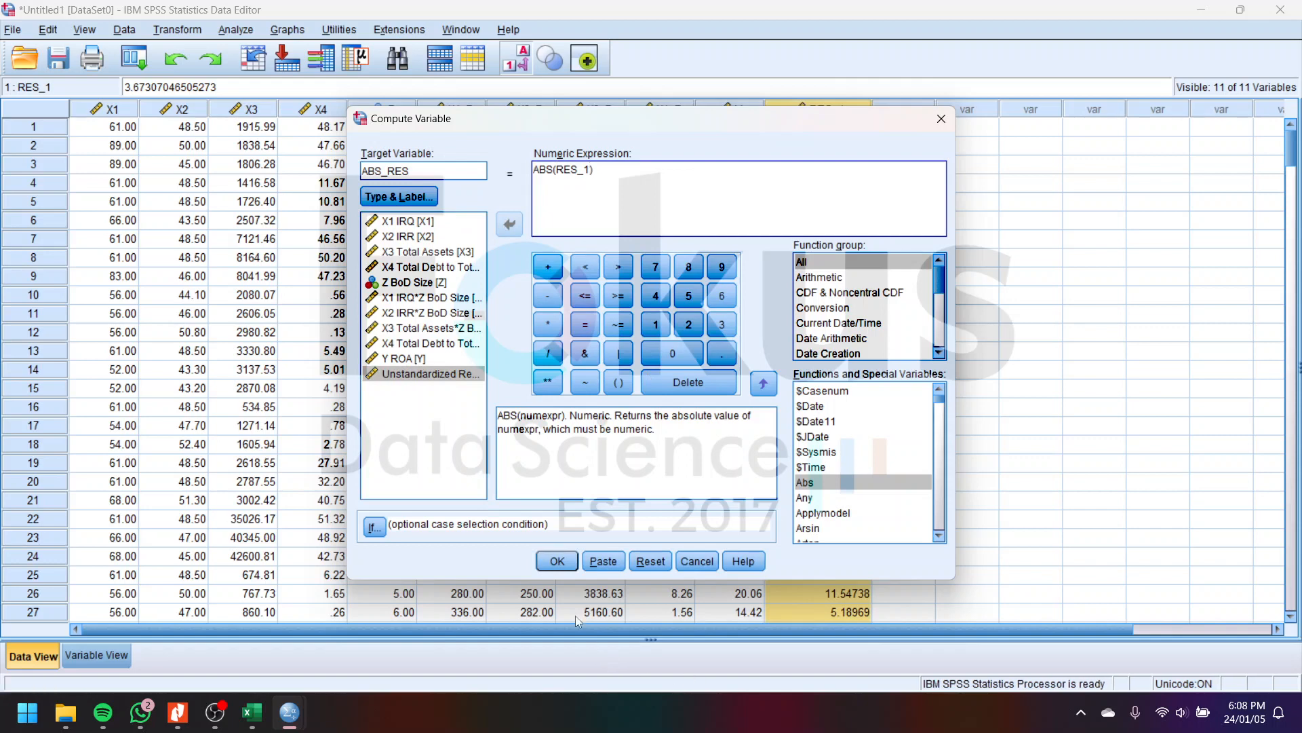
left_click(562, 567)
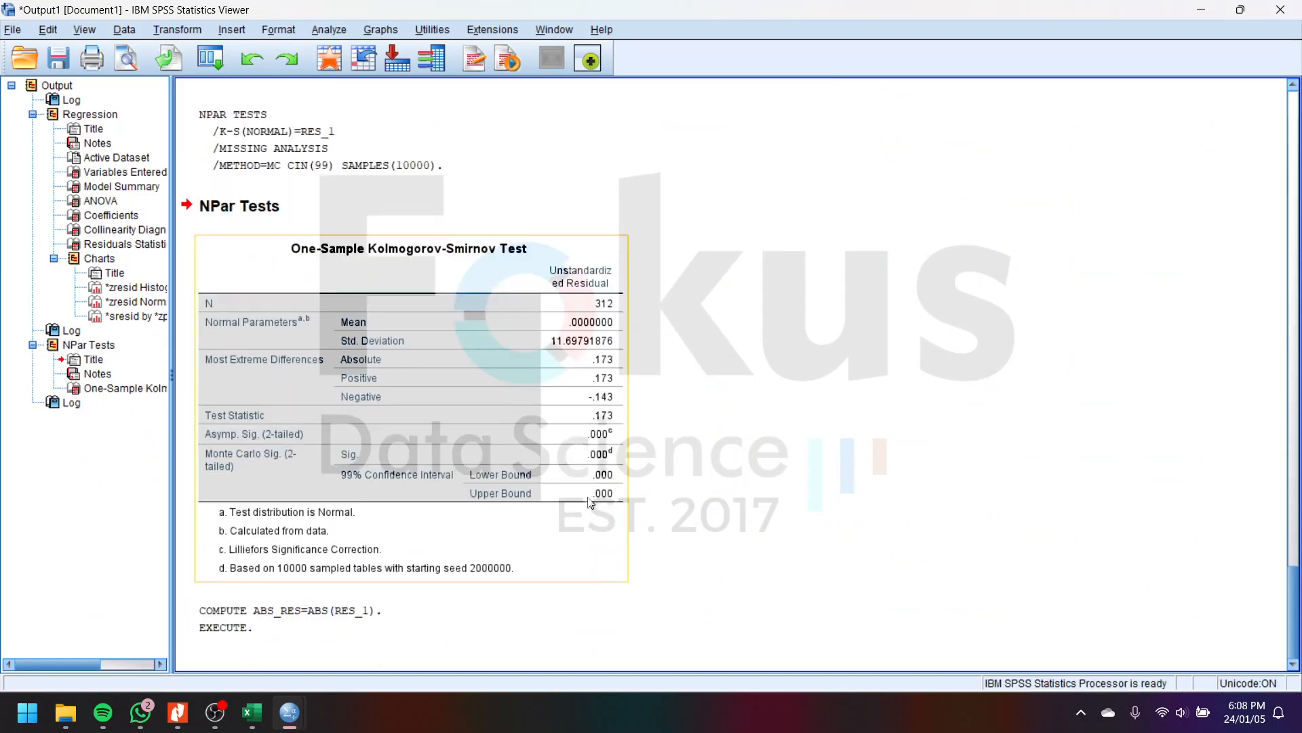
Step: Return to the dataset window and select the computed ABS_RES column
mouse_move(287, 710)
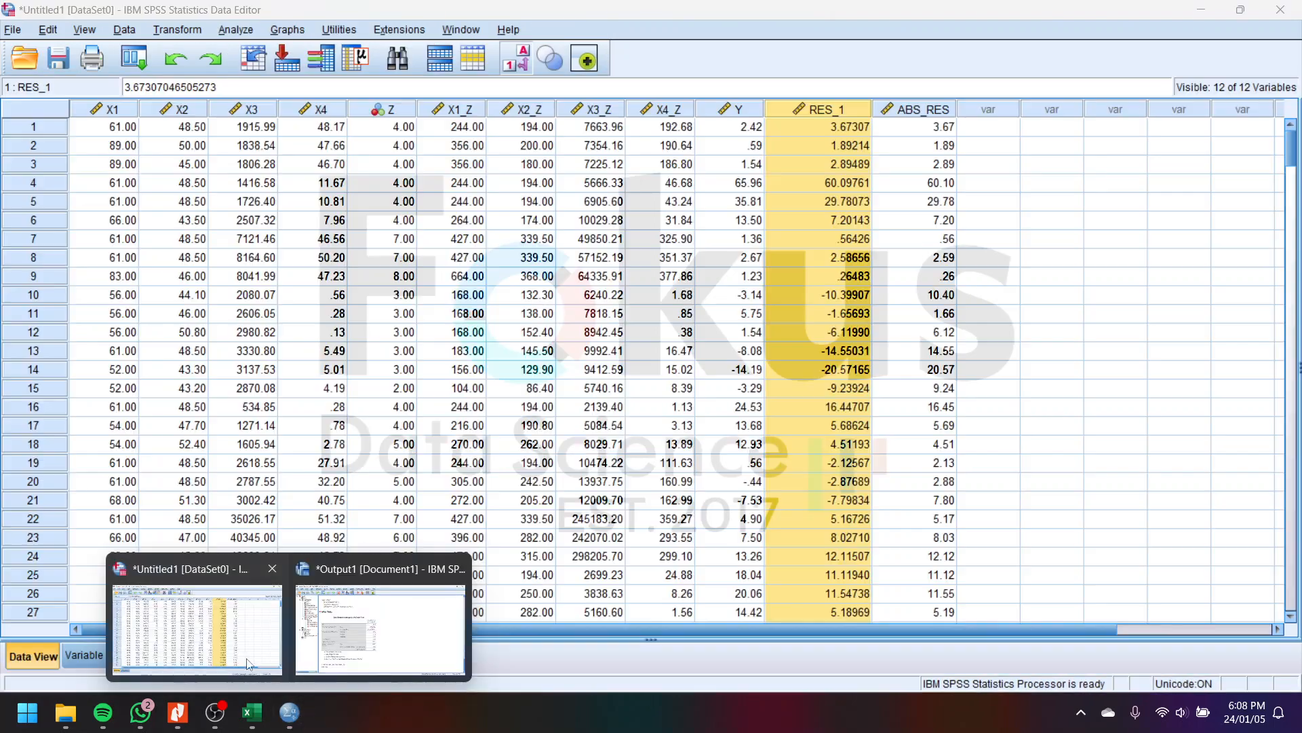
left_click(190, 624)
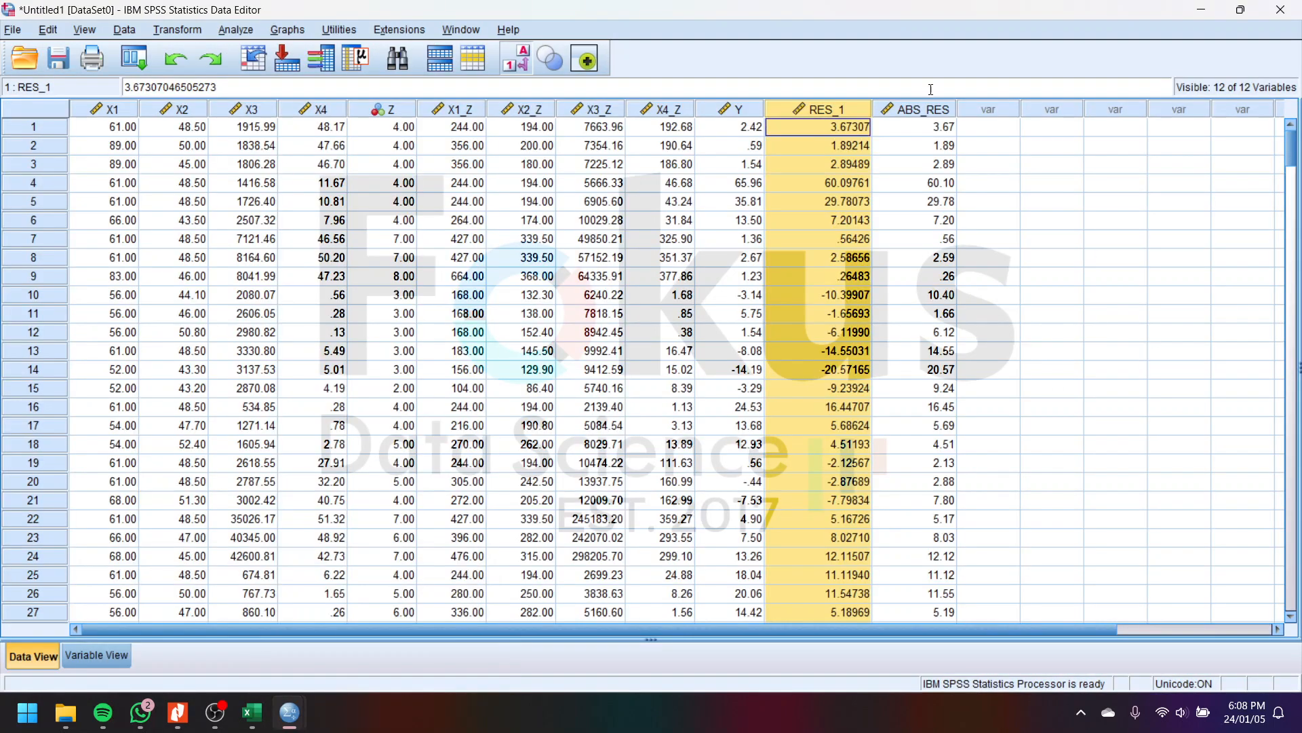
left_click(922, 114)
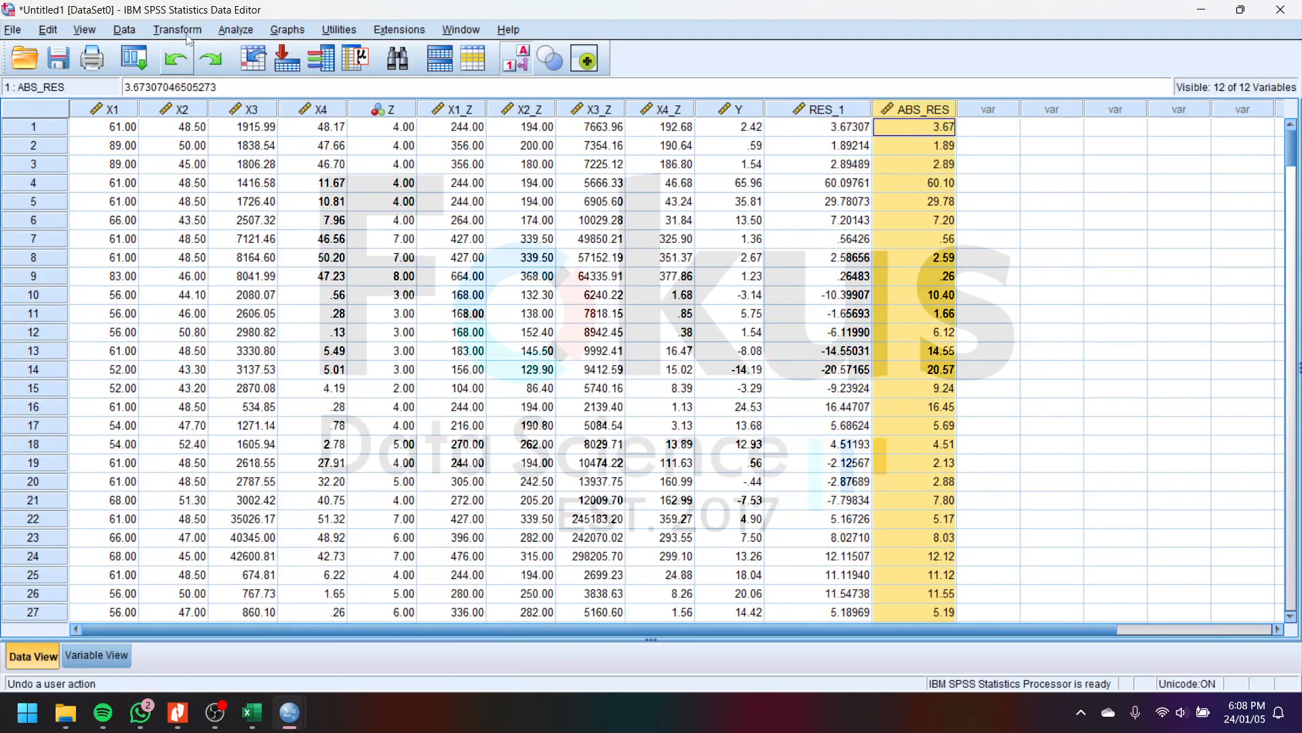
Step: Reset the Linear Regression settings and assign X1, X2, X3, X4 and Z as the independent variables
left_click(232, 31)
mouse_move(366, 227)
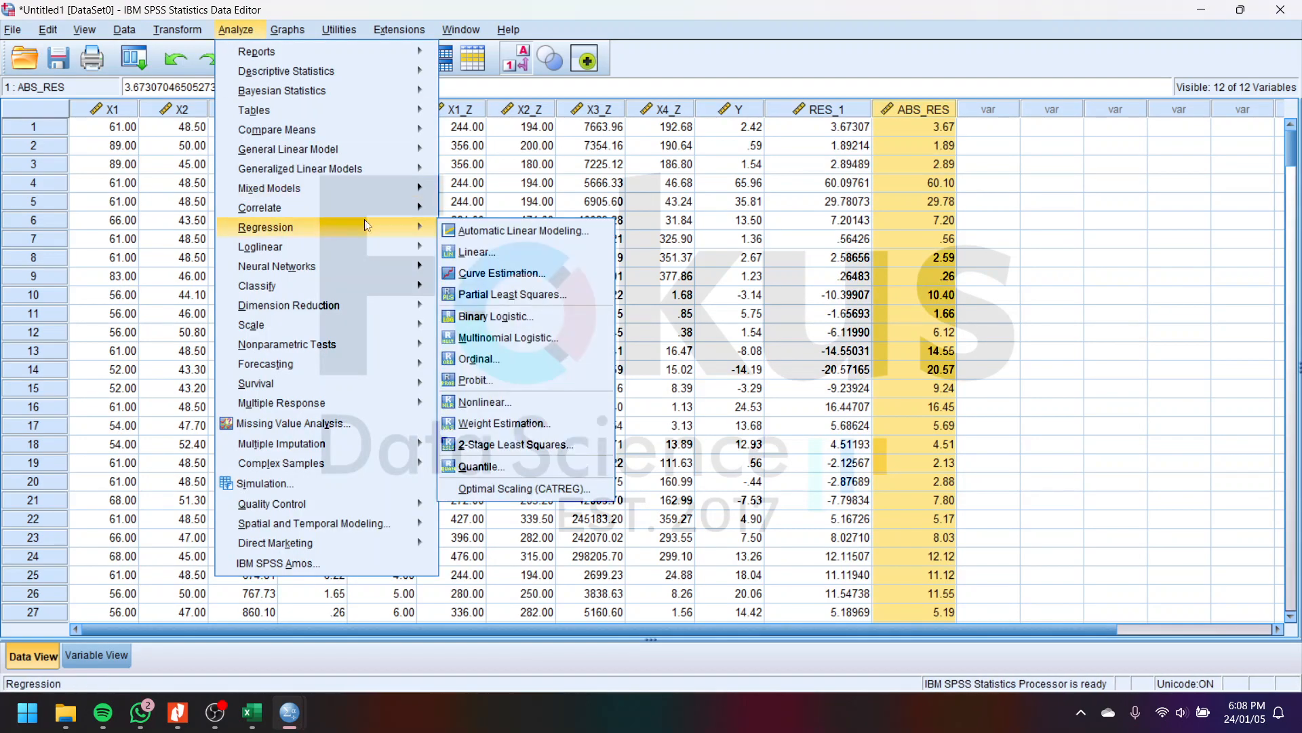
left_click(526, 257)
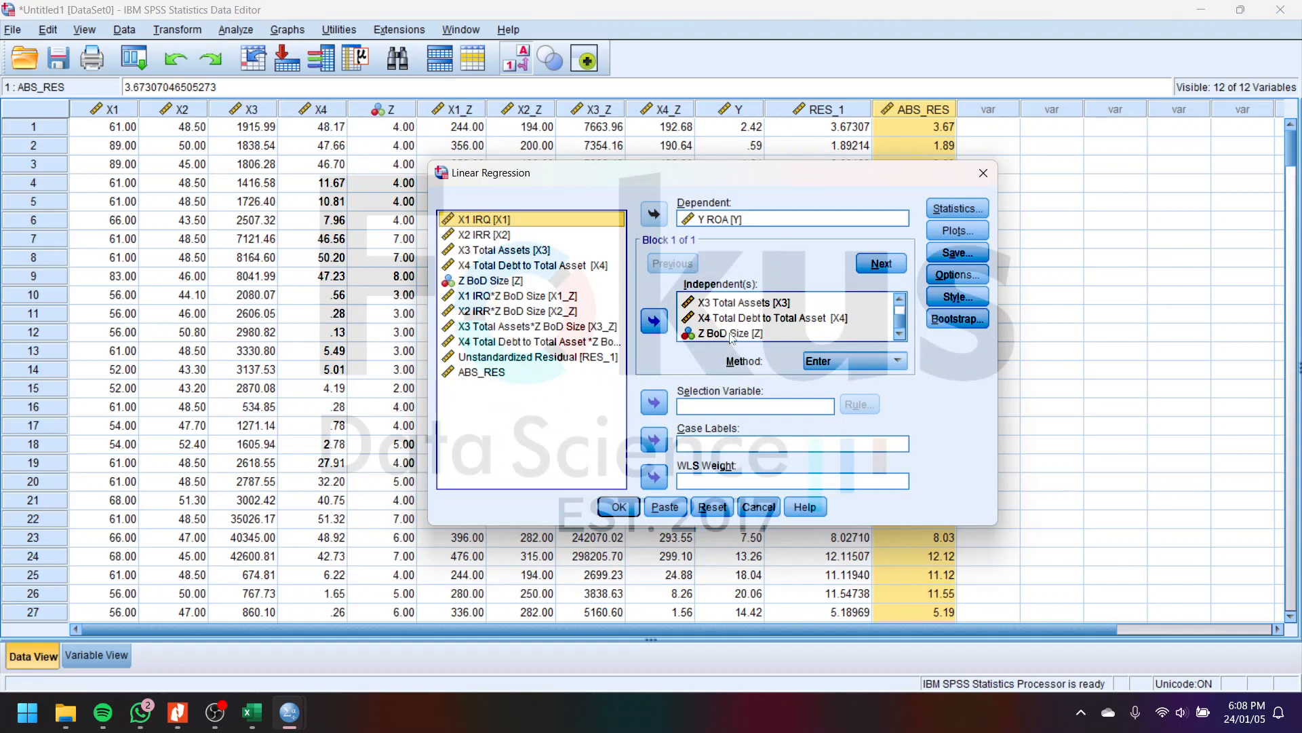
scroll(818, 334, "up", 1)
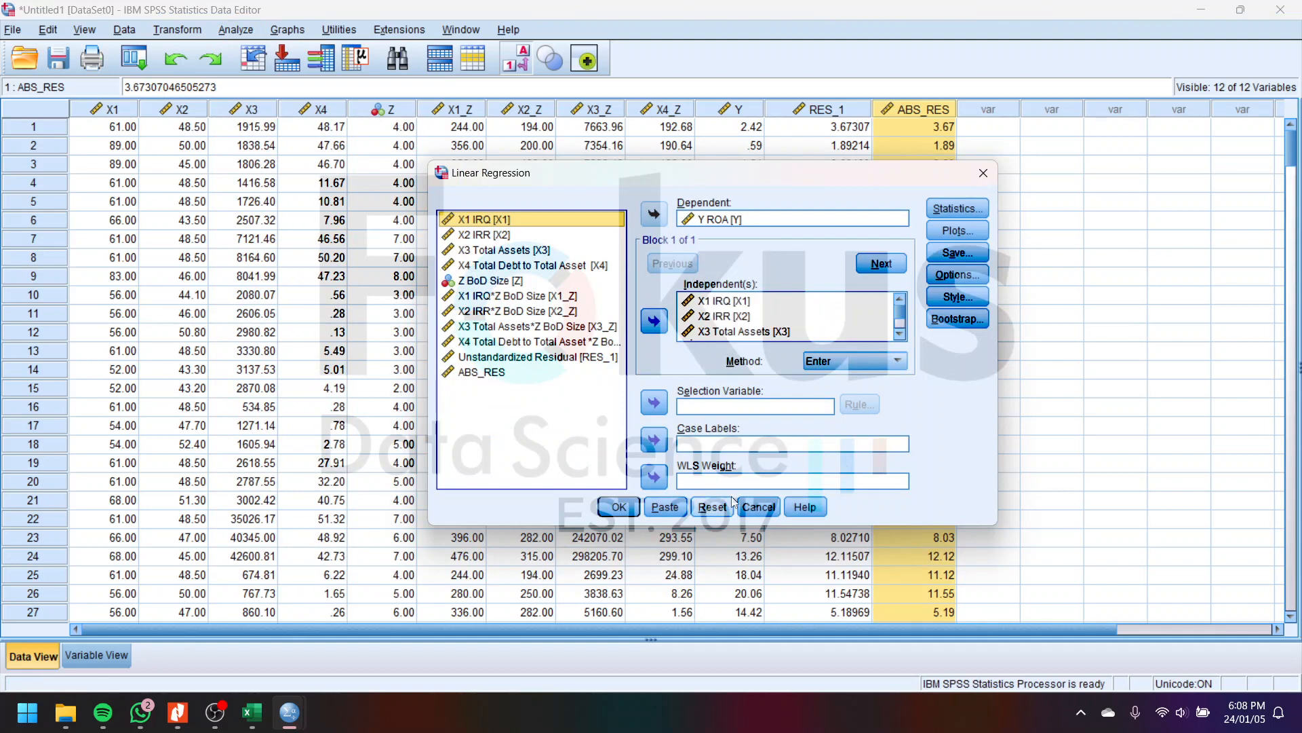
left_click(712, 507)
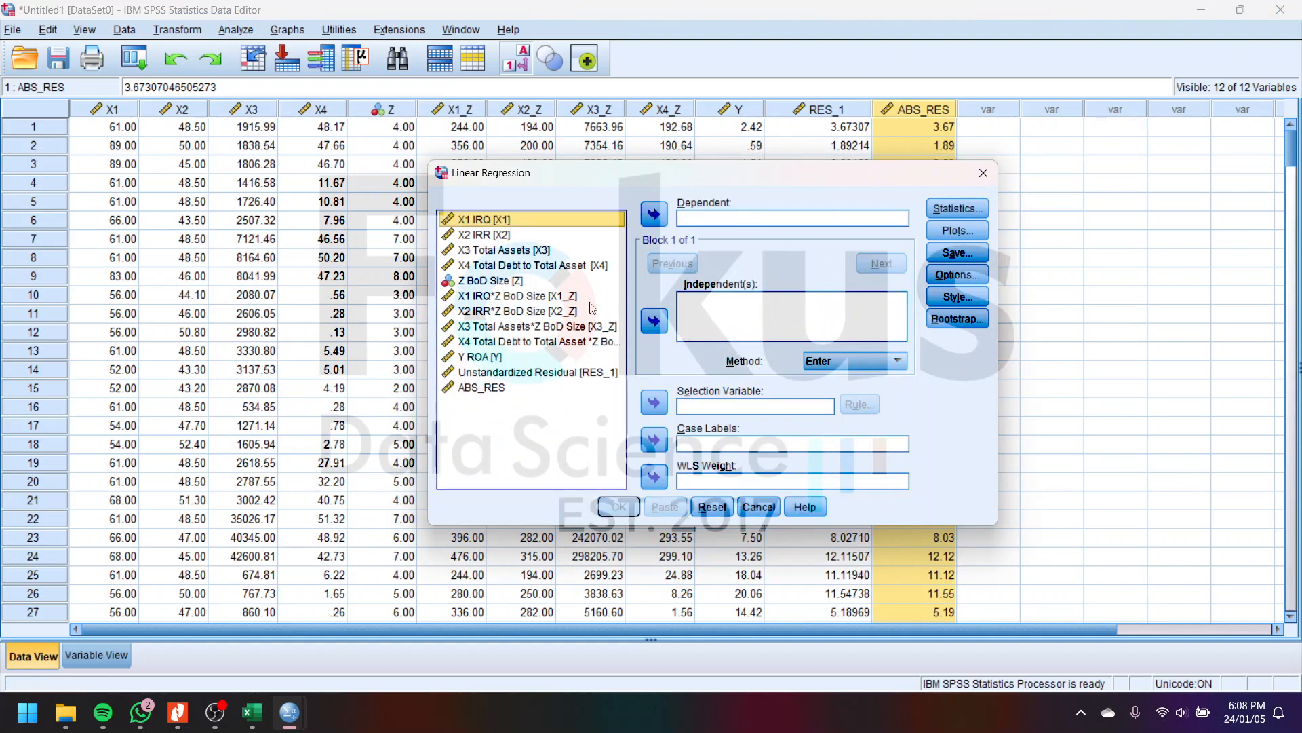
left_click(492, 280, "shift")
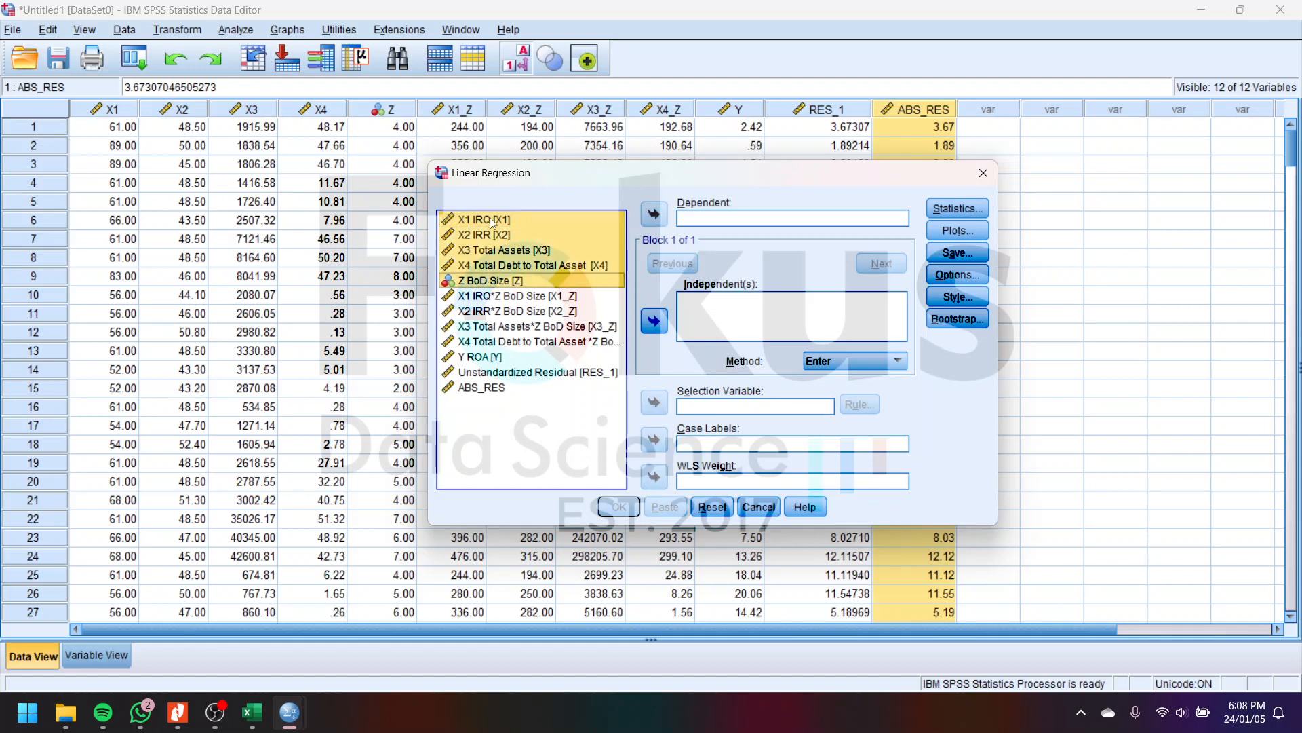
left_click(654, 321)
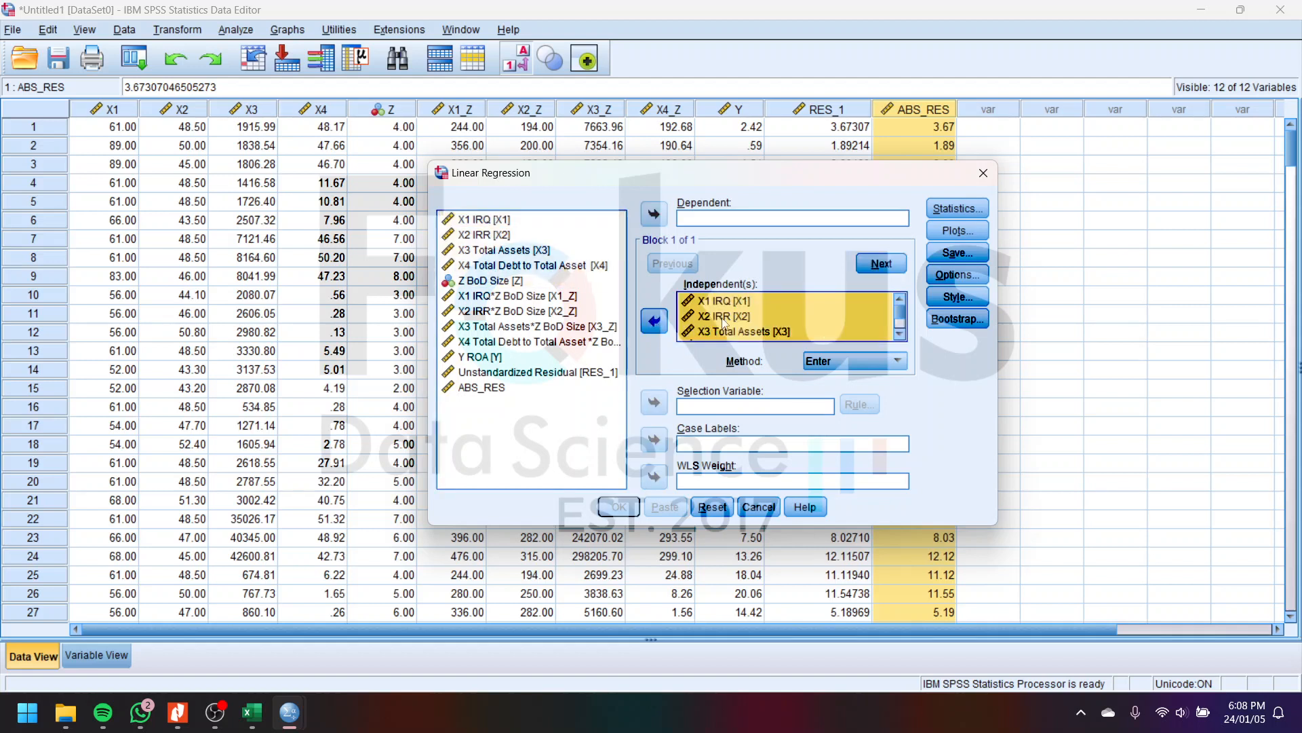
scroll(724, 324, "down", 1)
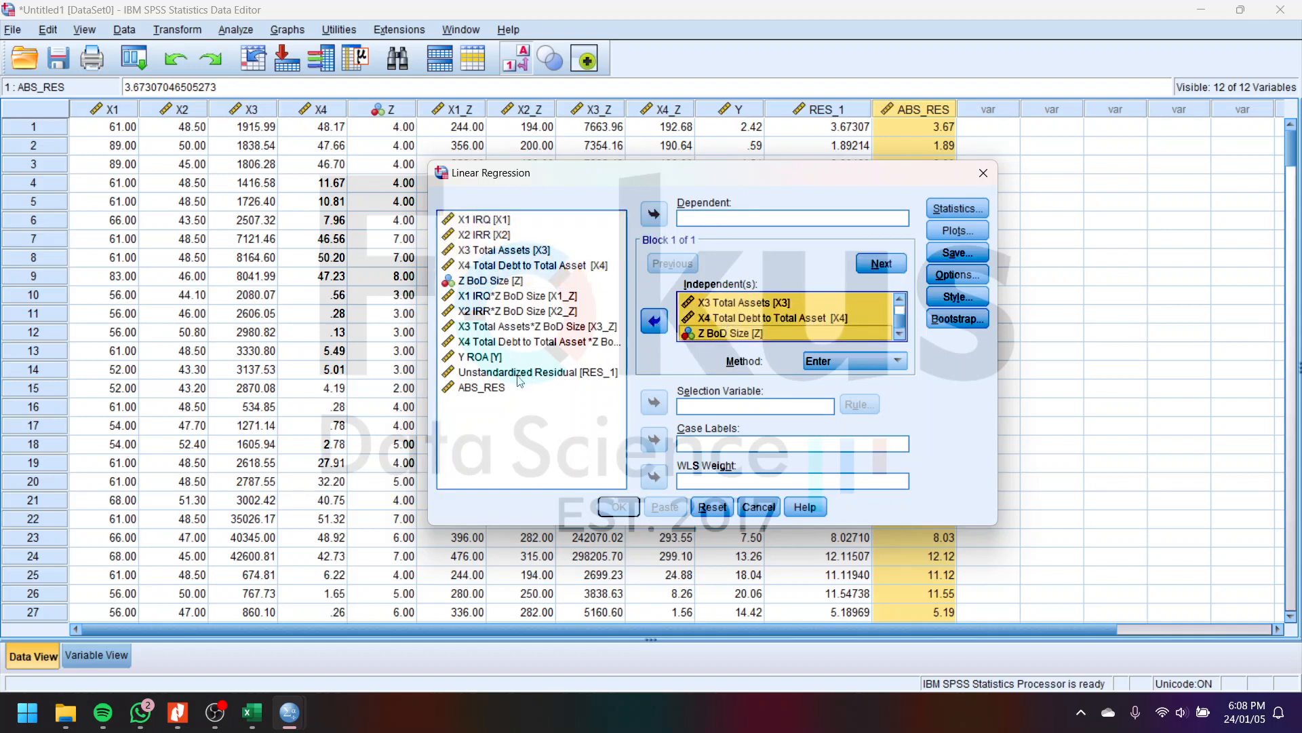
Step: Set ABS_RES as the dependent variable and run the regression with the Enter method
left_click(482, 387)
left_click(654, 214)
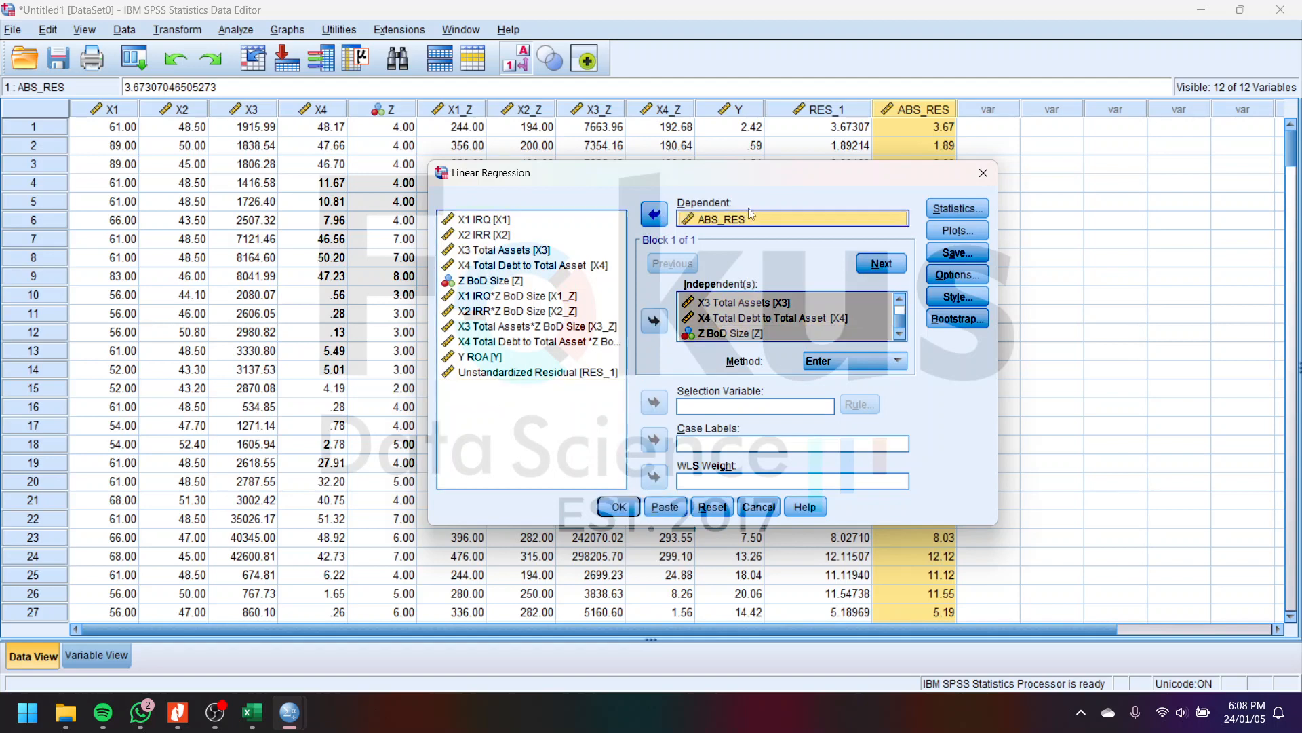
left_click(619, 507)
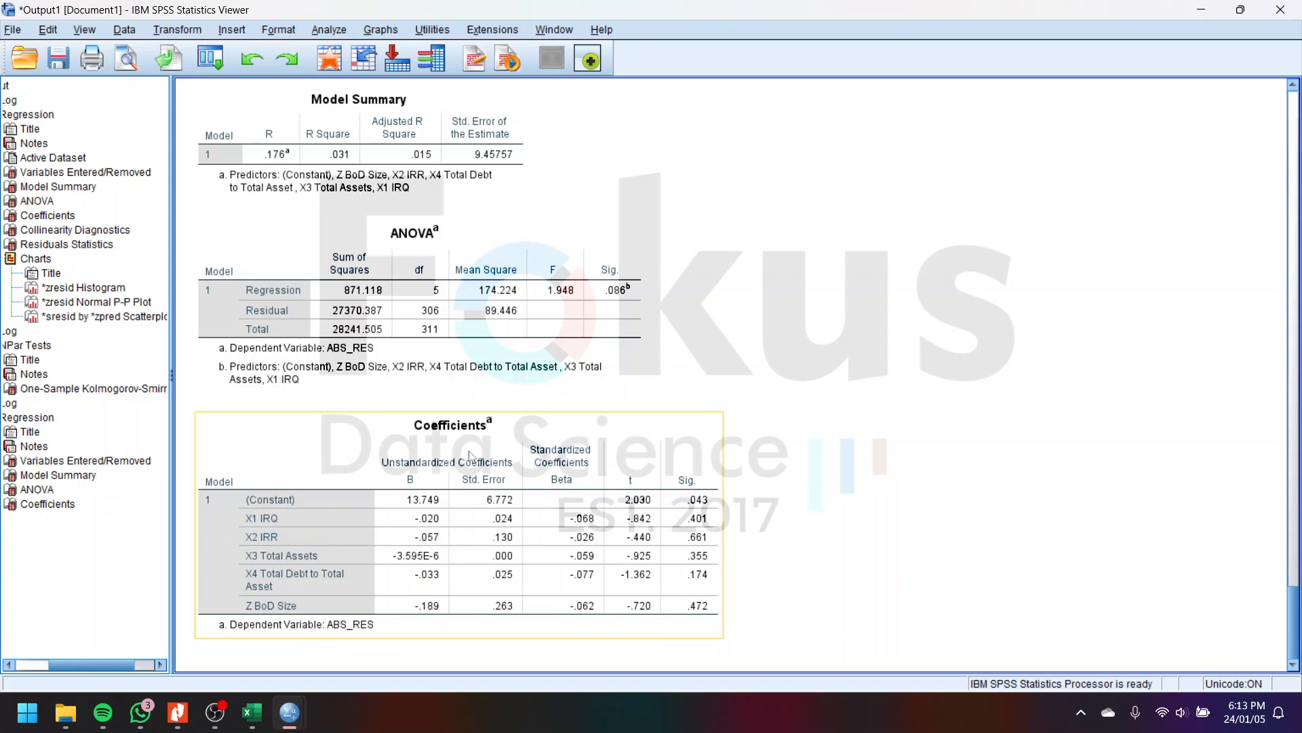
Step: Retitle the Coefficients table of the ABS_RES regression as "heteroskedastisitas"
double_click(459, 430)
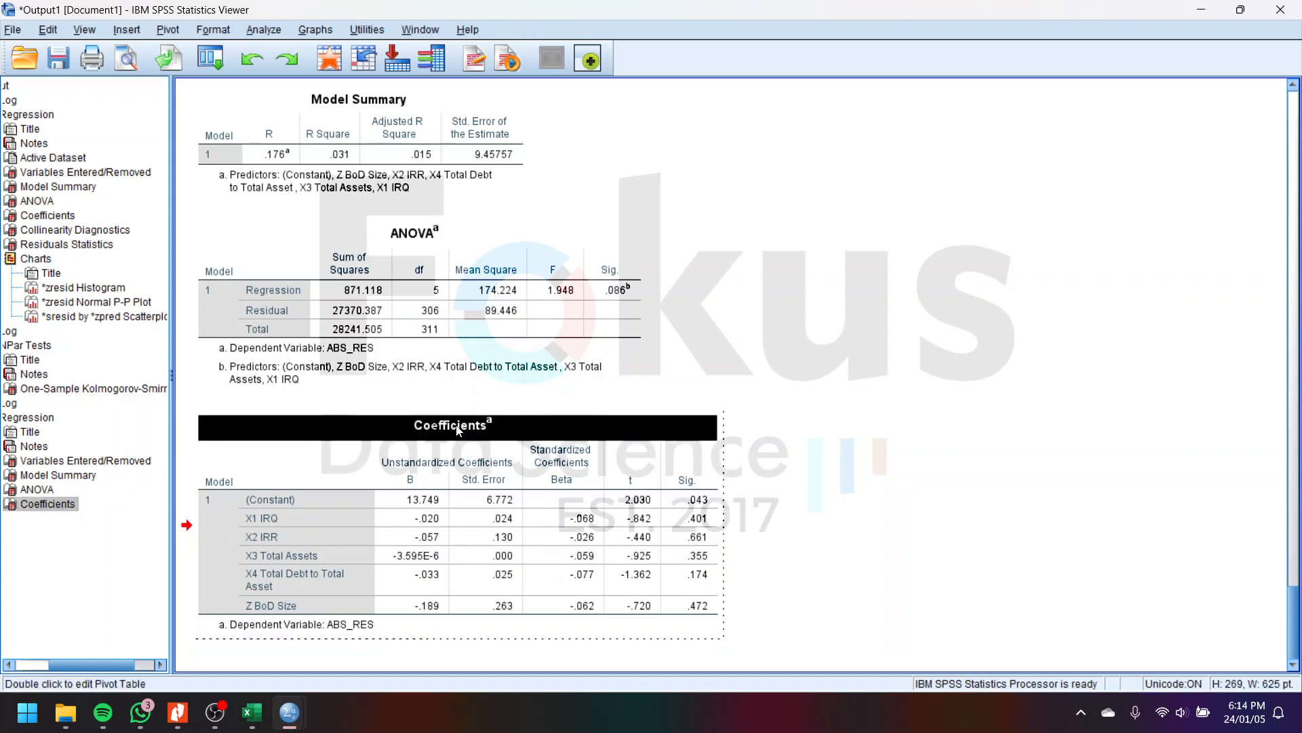
double_click(459, 431)
key("BackSpace")
type("heter")
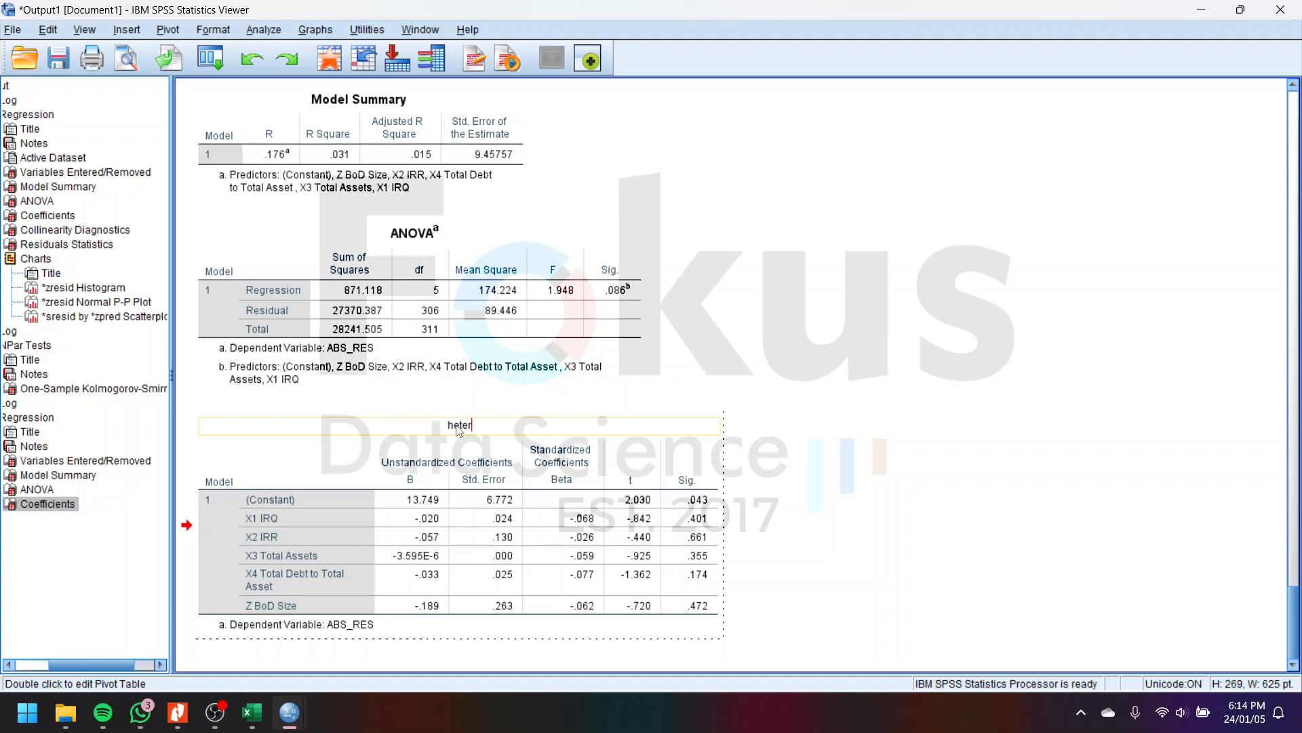
type("oskedastisitas")
left_click(800, 500)
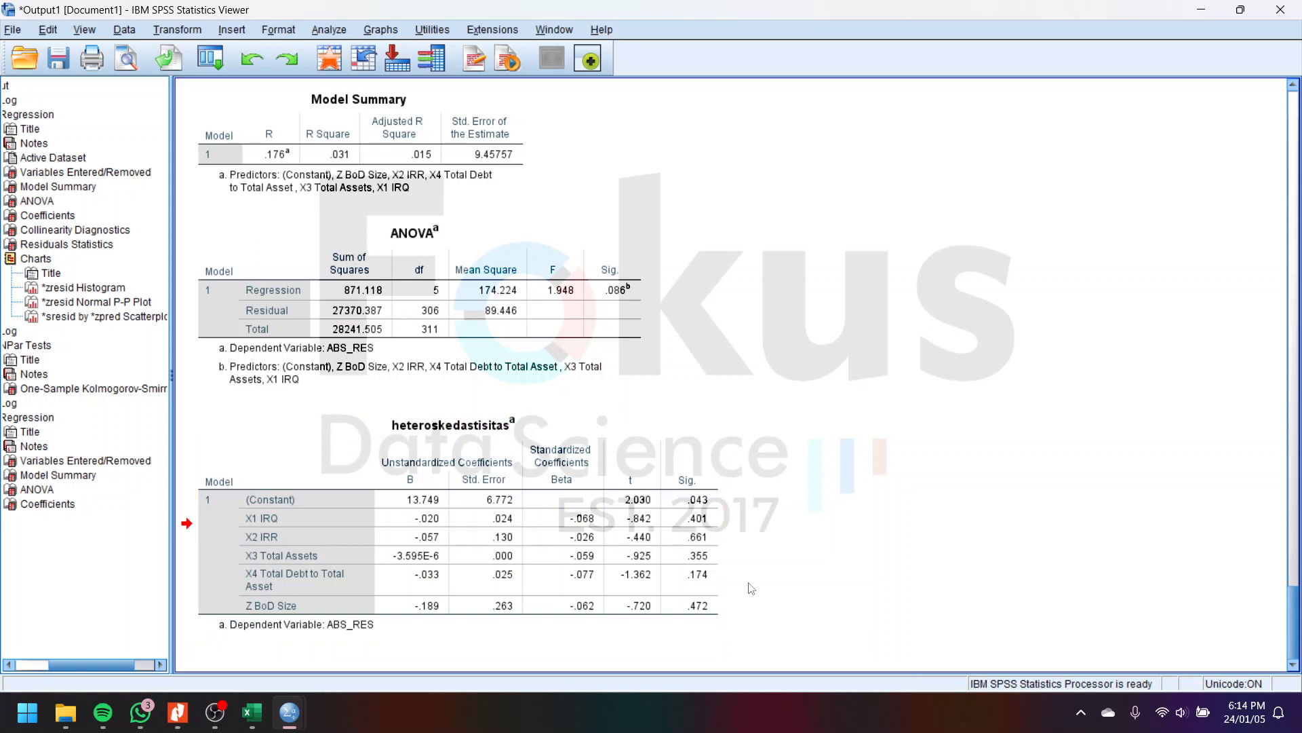
Step: Examine the significance values in the heteroskedastisitas table and the Model Summary of the first regression
left_click(712, 531)
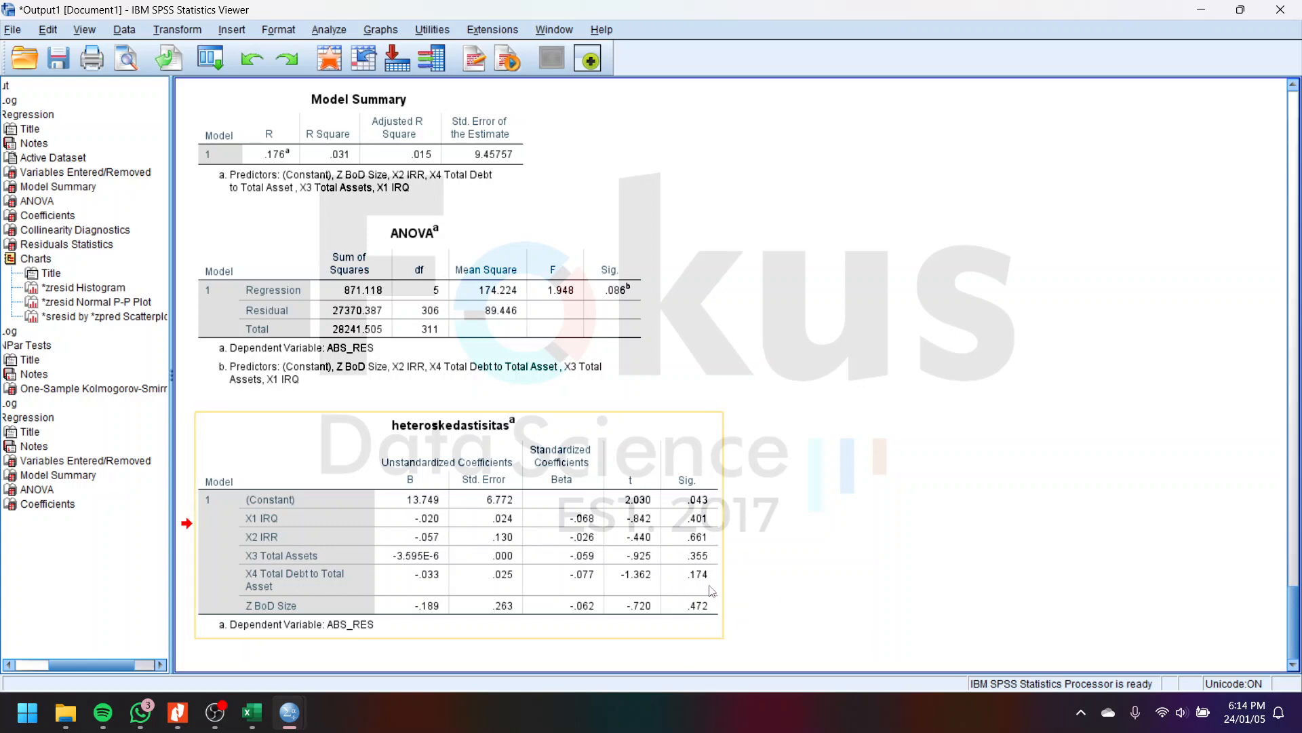
scroll(685, 607, "up", 15)
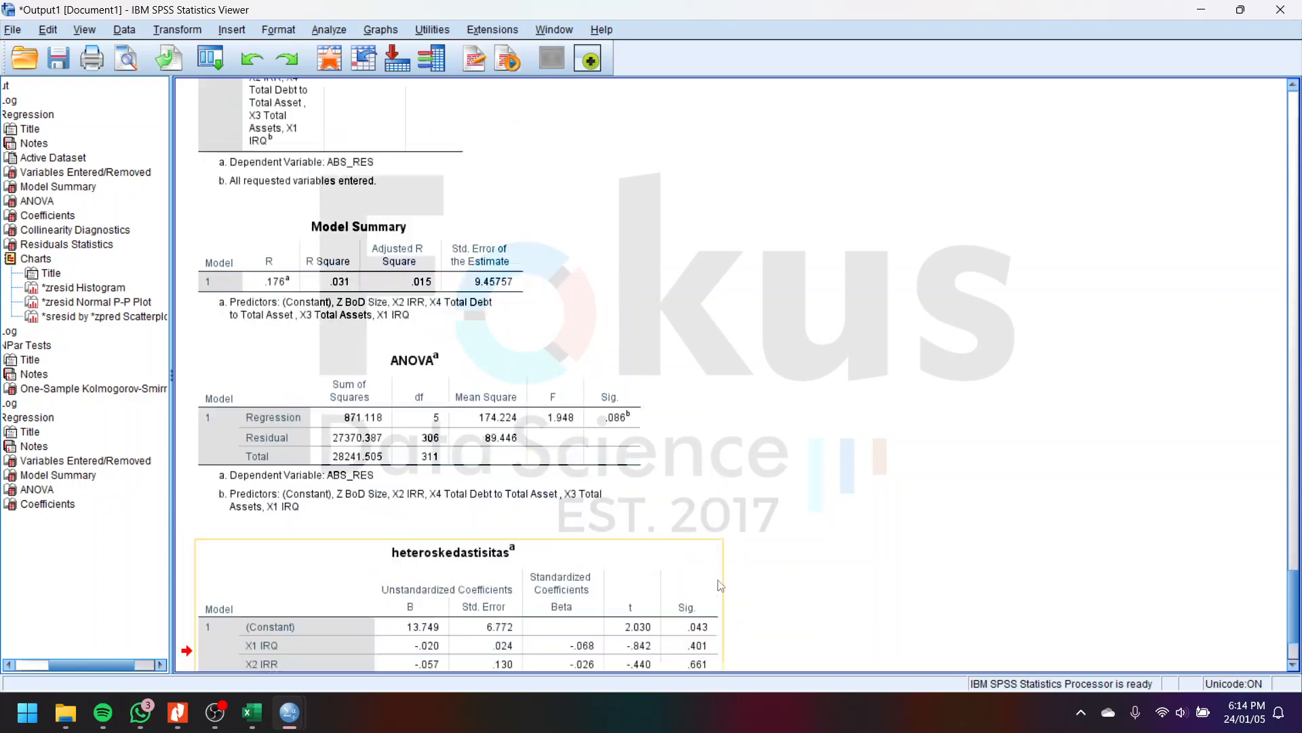
scroll(720, 584, "down", 12)
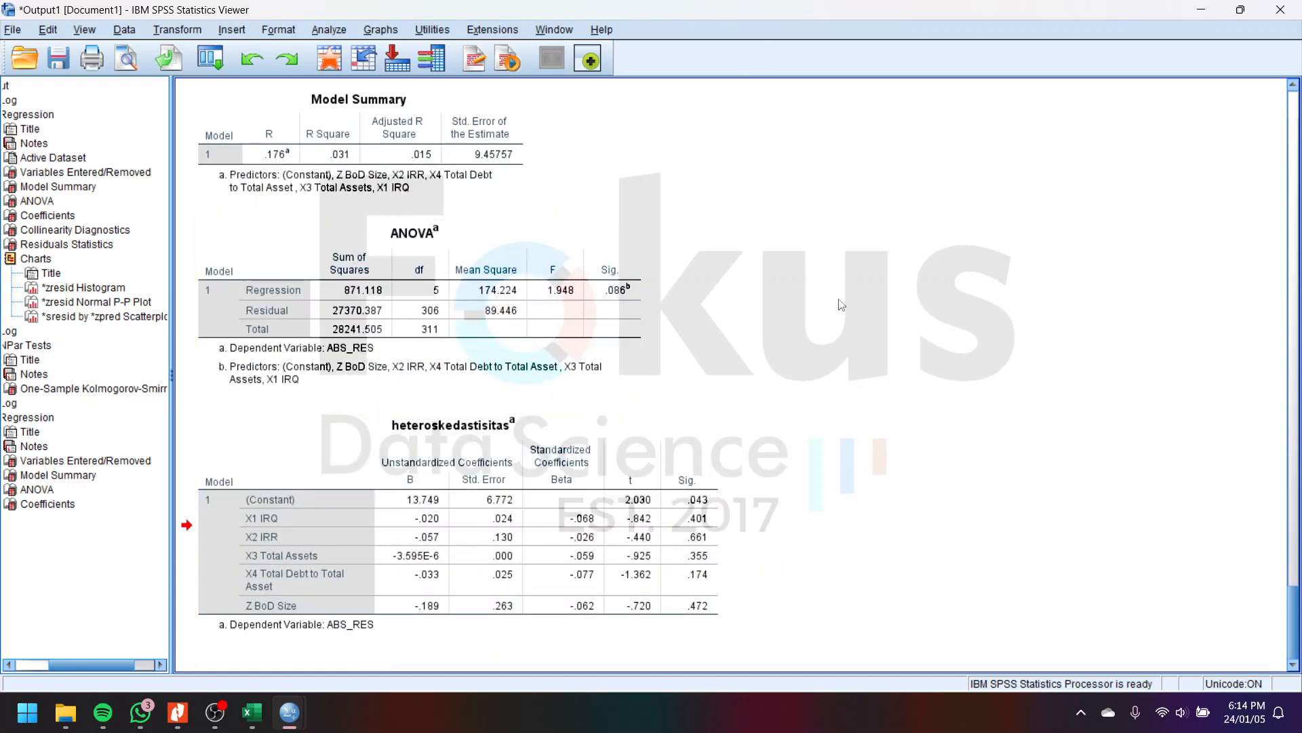
scroll(841, 305, "up", 20)
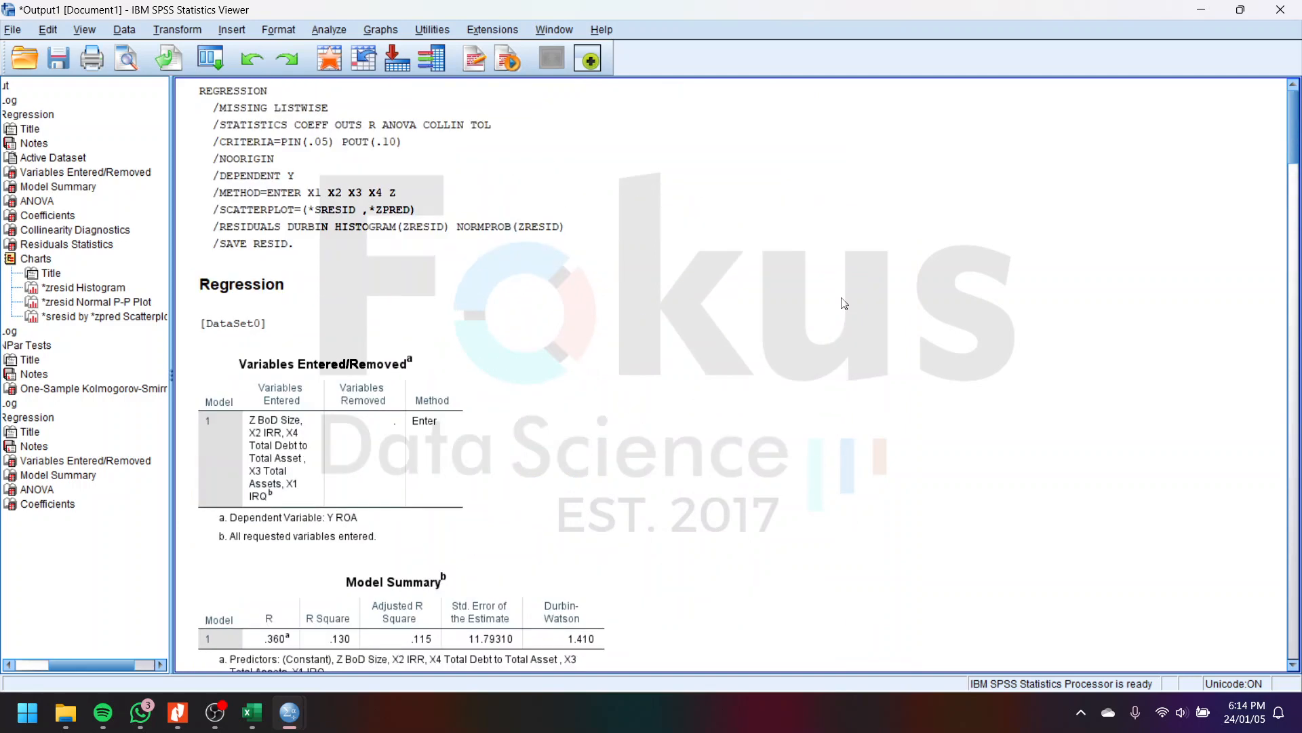
scroll(844, 304, "down", 6)
scroll(624, 318, "up", 3)
left_click(505, 392)
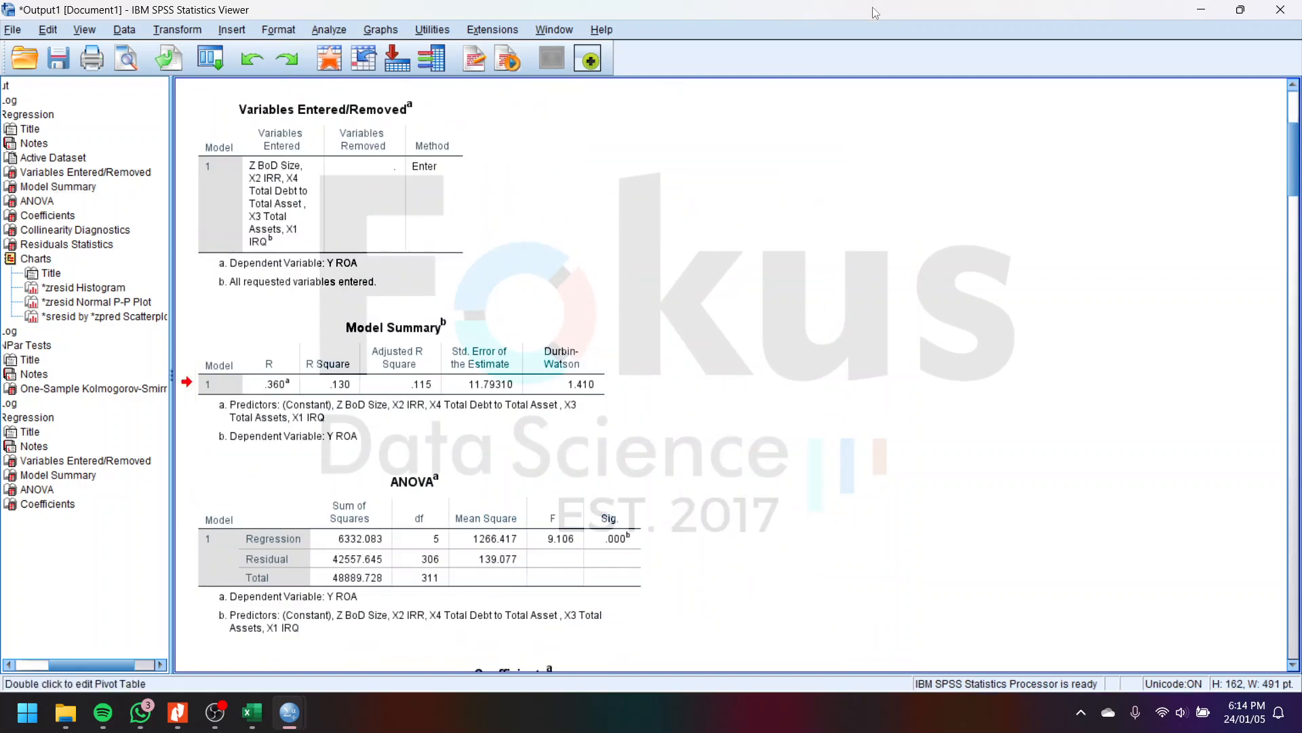
Step: Arrange the SPSS output and the Excel results workbook side by side, showing the Asumsi Klasik tables on the Asumsi & Regresi sheet
left_click_drag(1056, 5, 2, 224)
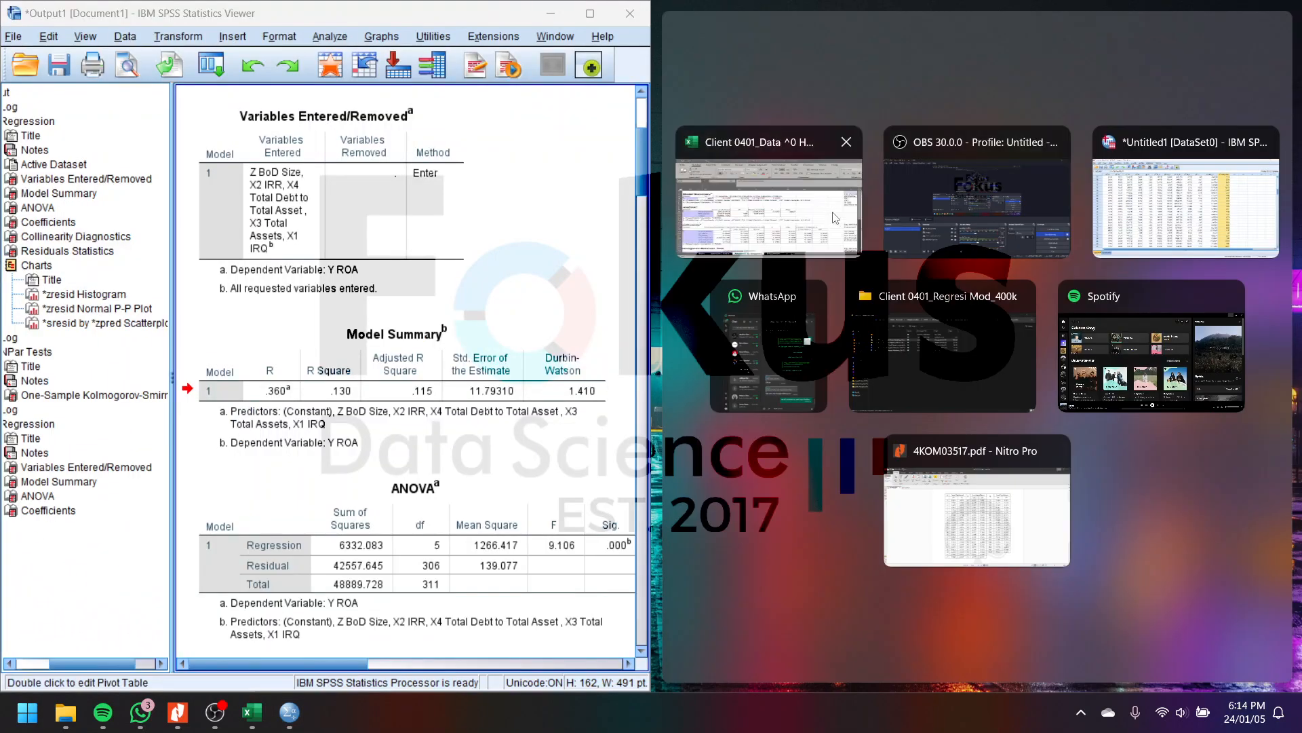
left_click(835, 217)
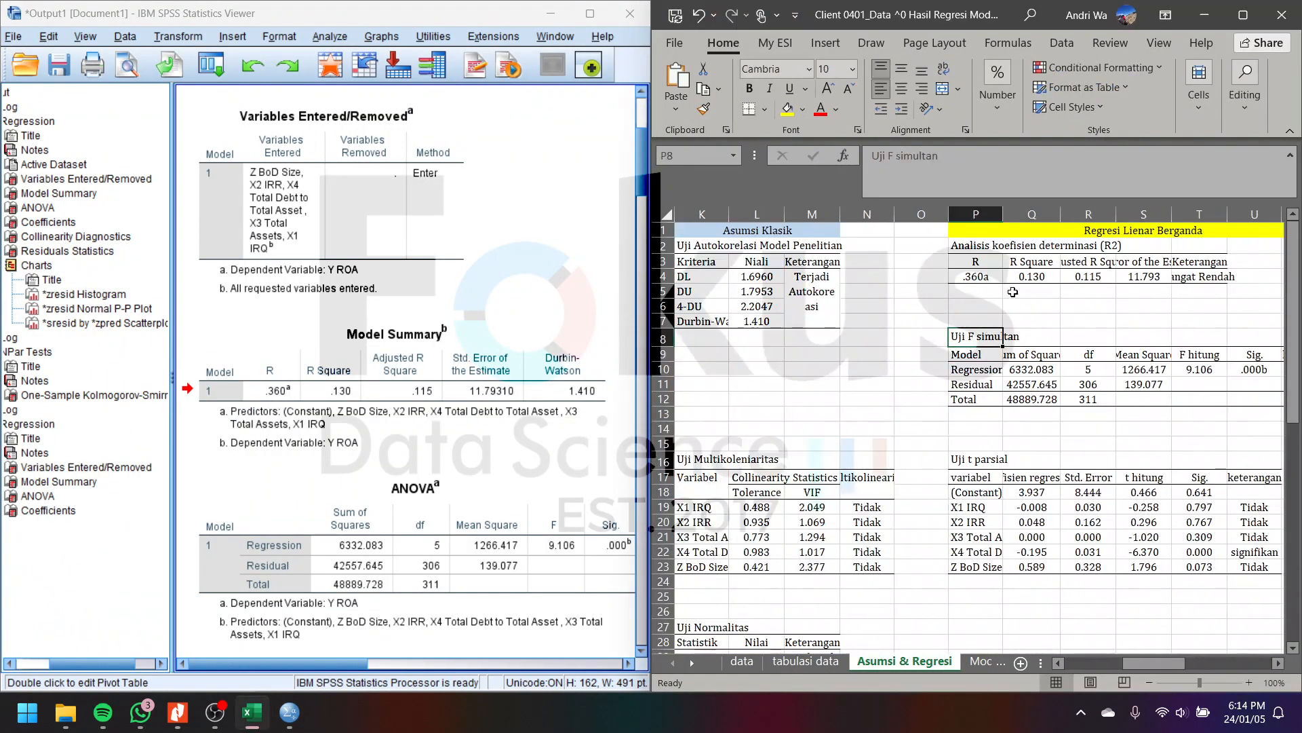
scroll(1025, 257, "left", 3)
scroll(1026, 392, "right", 2)
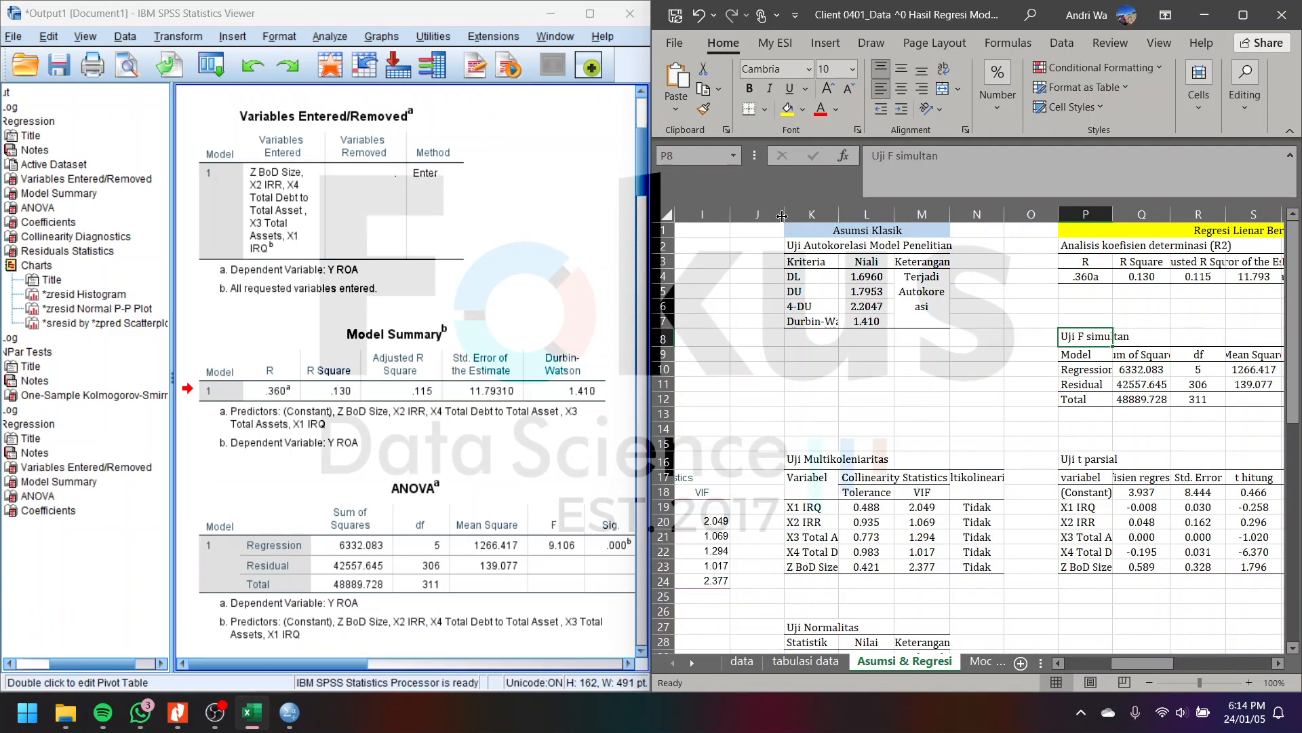
Step: Review the Uji Multikoleniaritas, Uji Normalitas and Uji Heteroskedastisitas tables on the Asumsi & Regresi sheet
left_click_drag(888, 208, 907, 212)
left_click(832, 417)
scroll(827, 444, "down", 5)
scroll(825, 456, "up", 2)
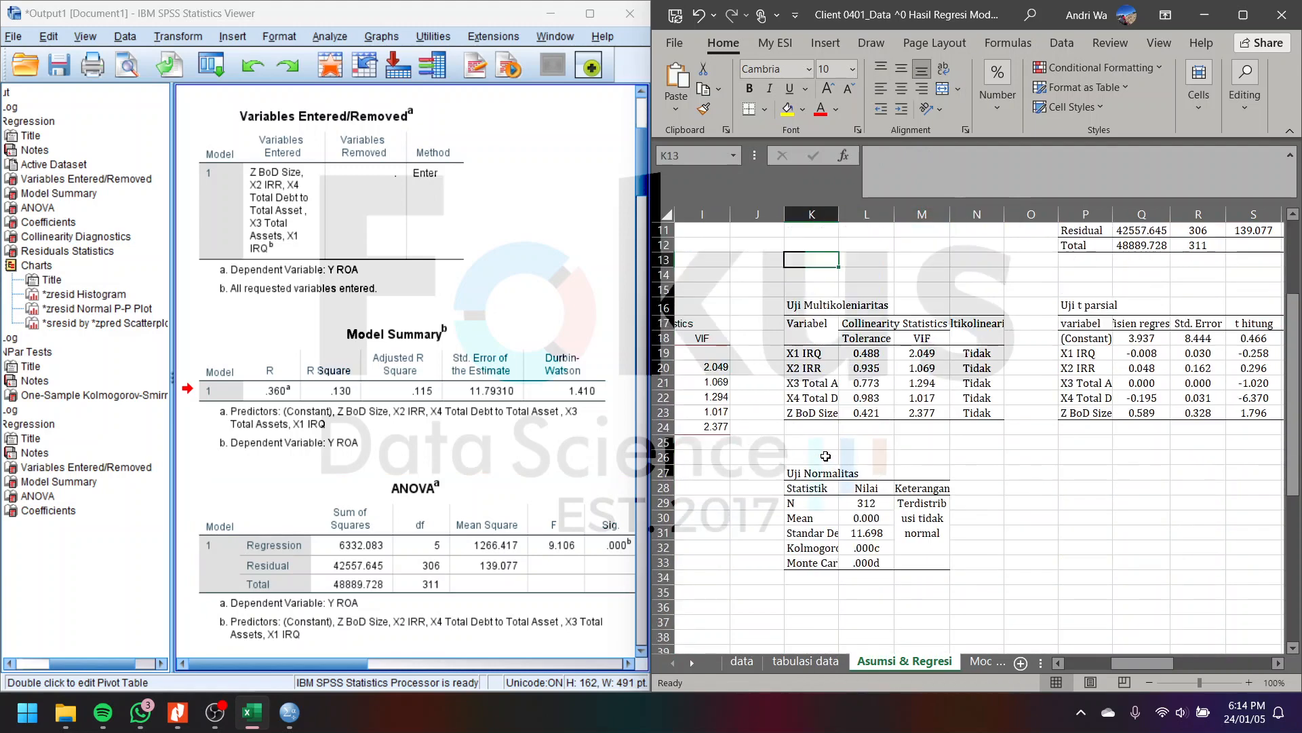
scroll(826, 456, "down", 4)
left_click(810, 397)
left_click(804, 464)
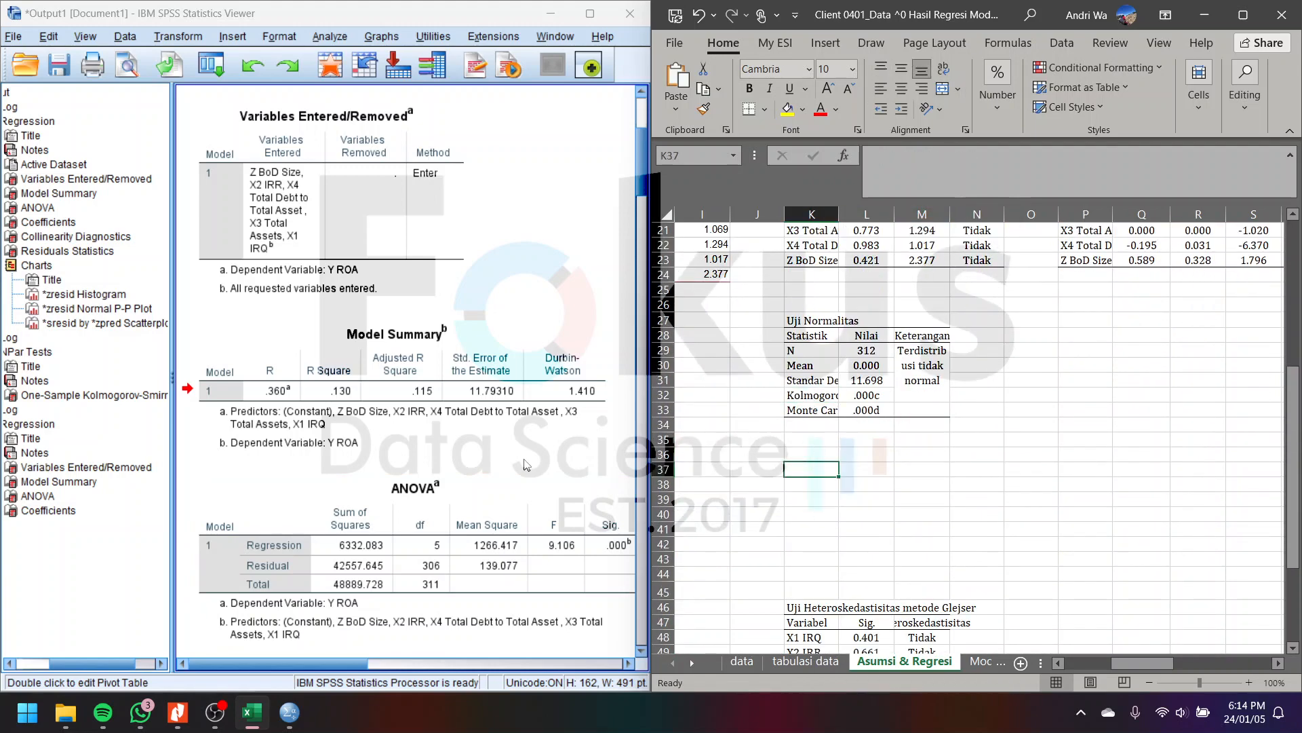
Step: Locate the One-Sample Kolmogorov-Smirnov Test table in the SPSS output to compare with the Uji Normalitas table
scroll(526, 467, "down", 5)
scroll(526, 467, "up", 8)
scroll(526, 467, "down", 7)
scroll(526, 467, "down", 20)
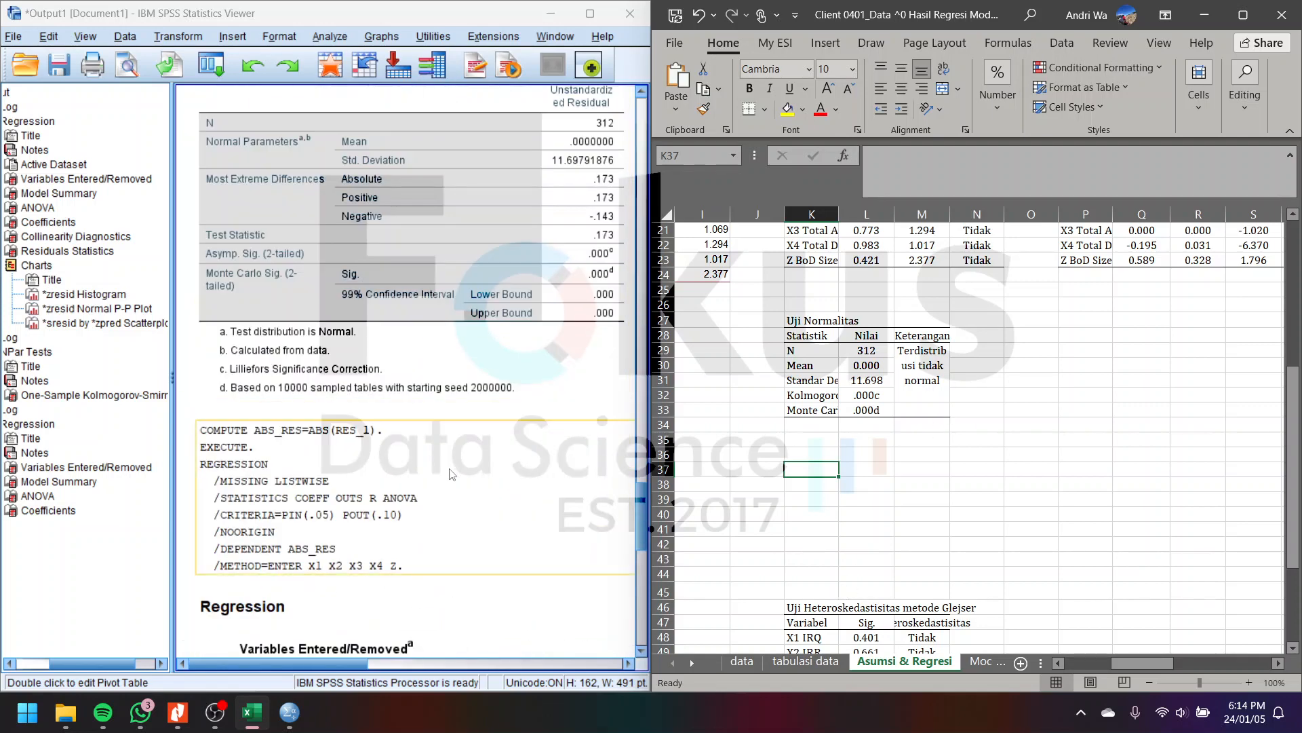
scroll(553, 392, "up", 4)
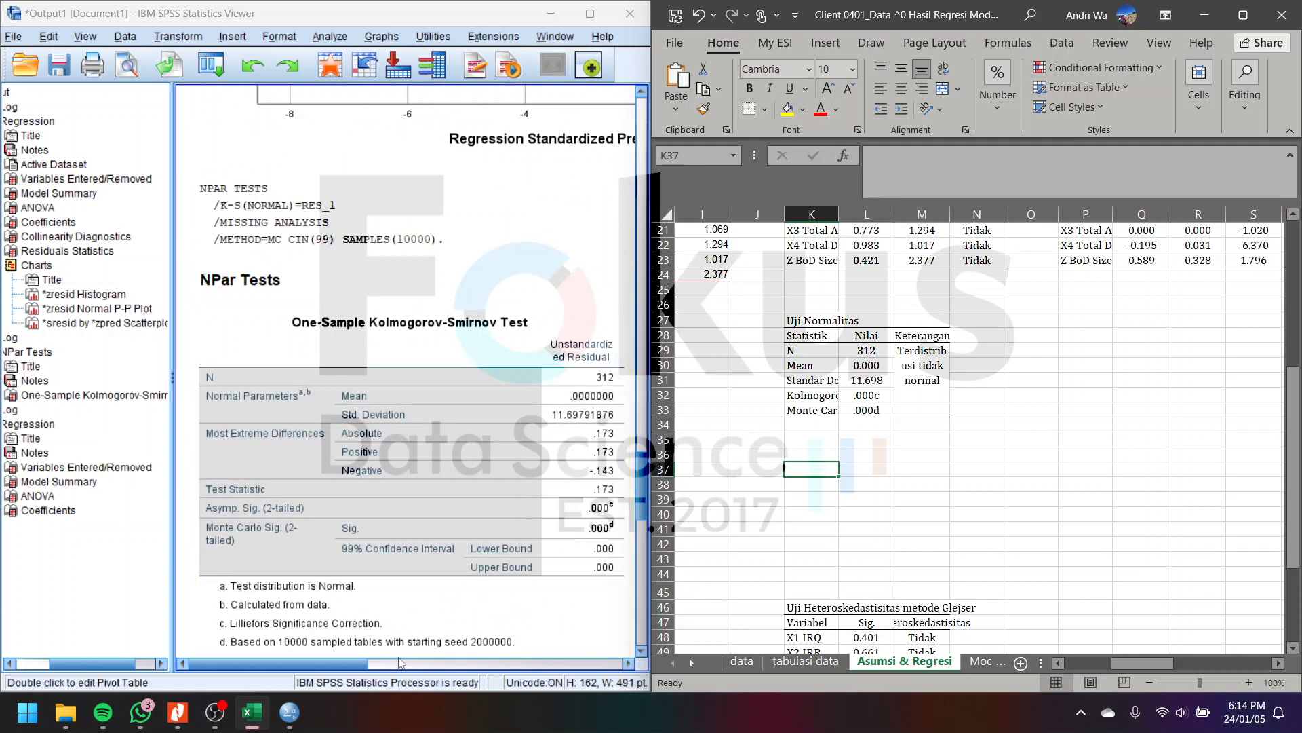
mouse_move(345, 664)
left_mouse_down()
mouse_move(369, 667)
mouse_move(351, 667)
left_mouse_up()
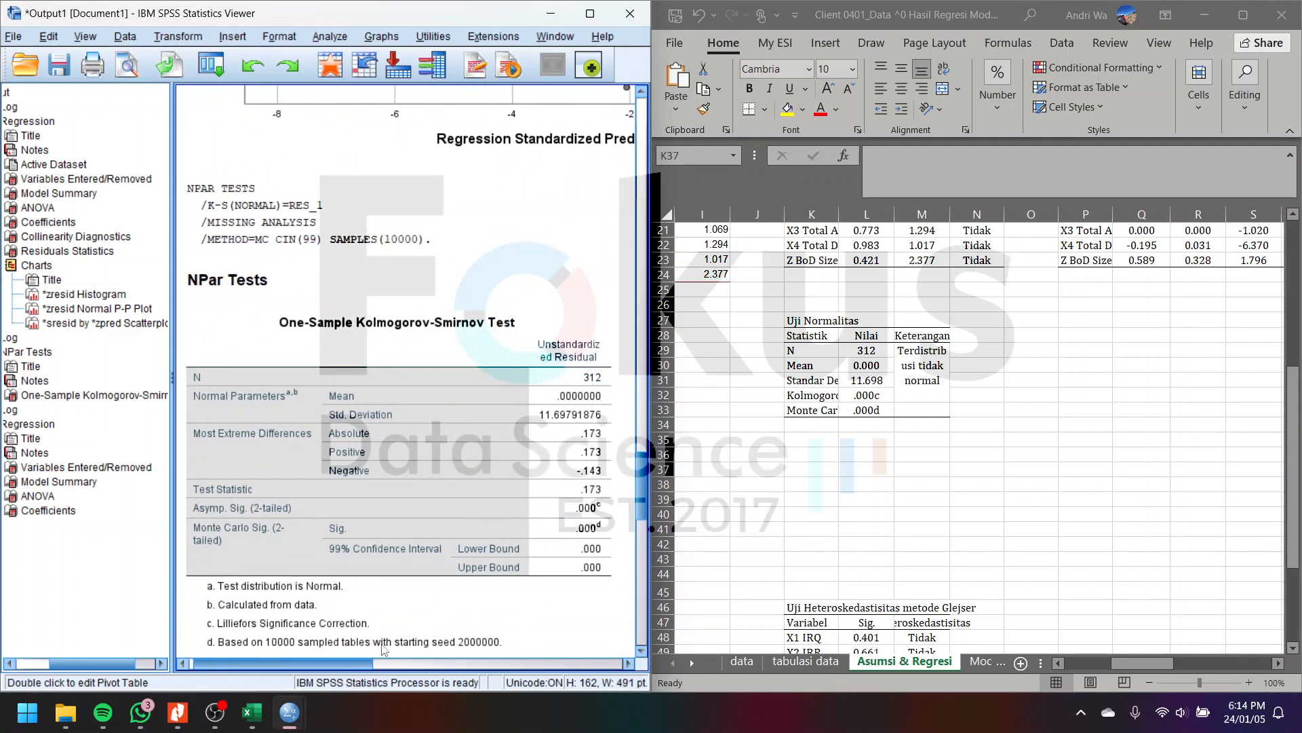
Step: Compare the One-Sample Kolmogorov-Smirnov Test output with the Uji Normalitas table and its Keterangan on the Asumsi & Regresi sheet
left_click(856, 430)
left_click(442, 513)
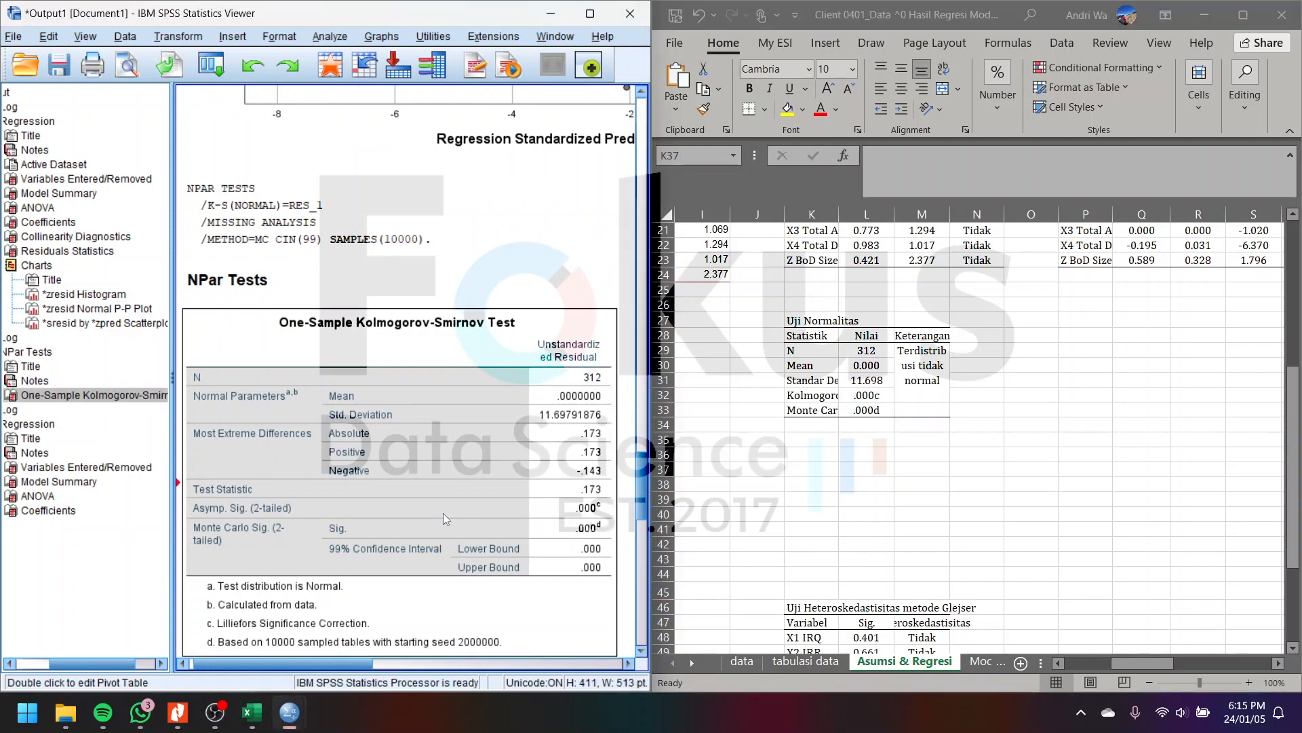
scroll(462, 580, "down", 5)
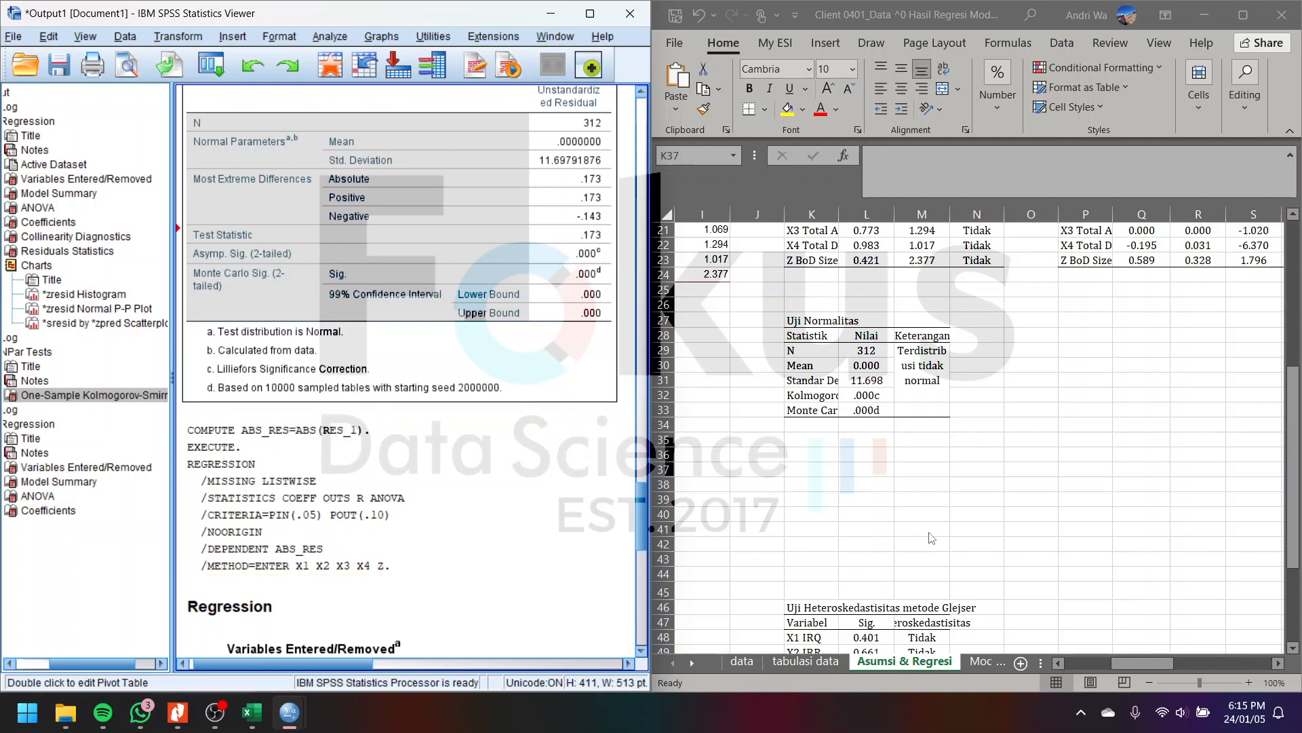
scroll(536, 468, "up", 3)
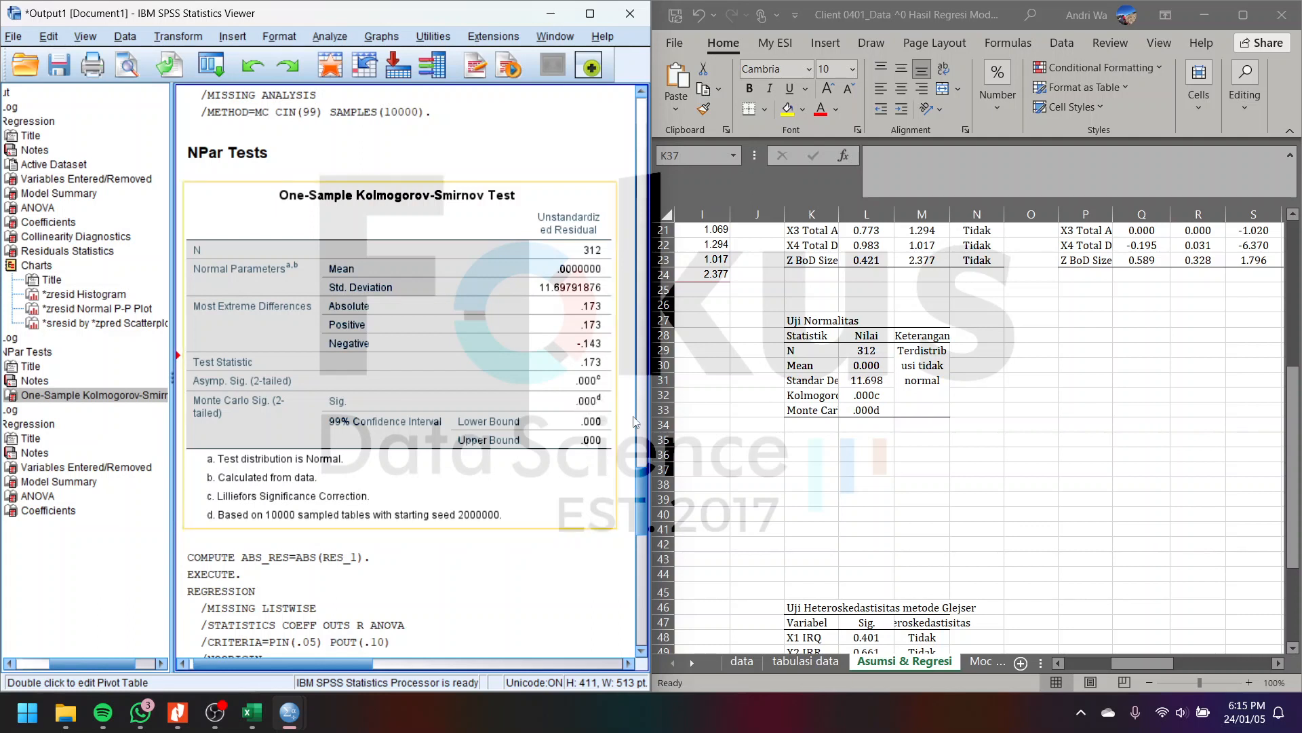
left_click(860, 407)
left_click(924, 358)
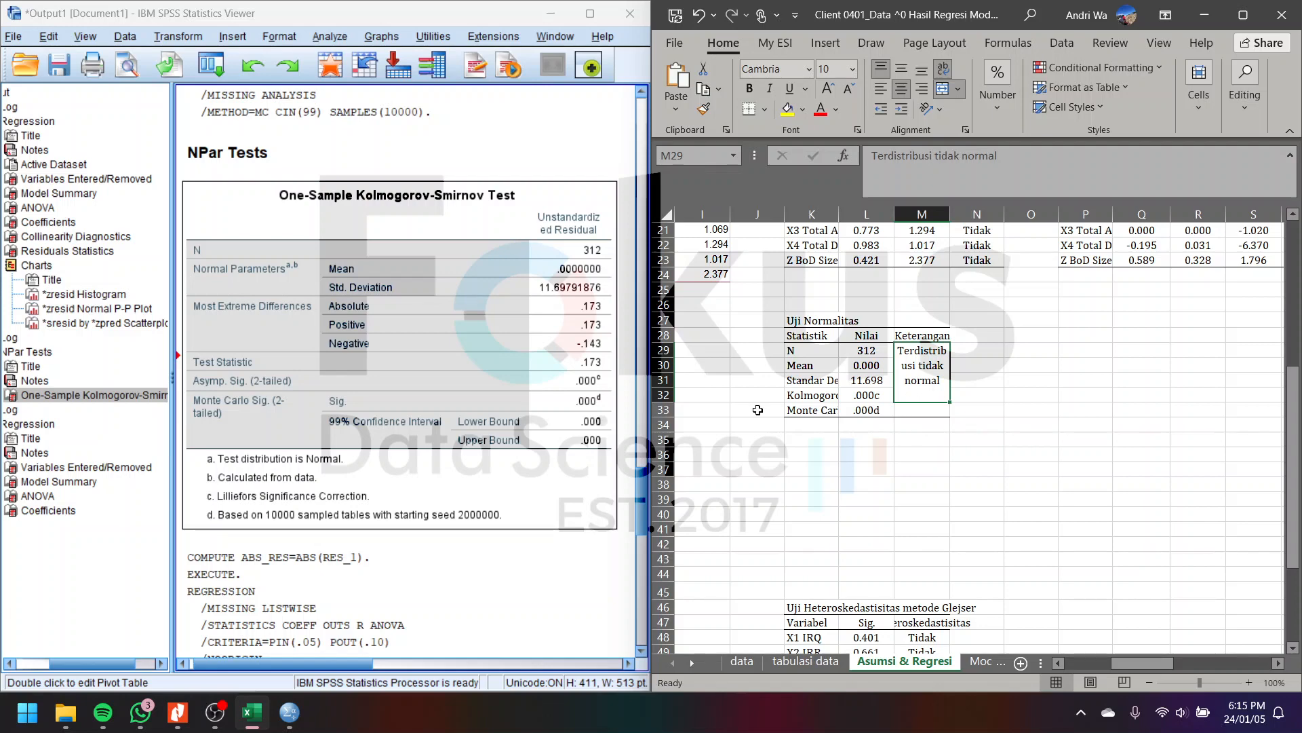
scroll(1062, 445, "up", 7)
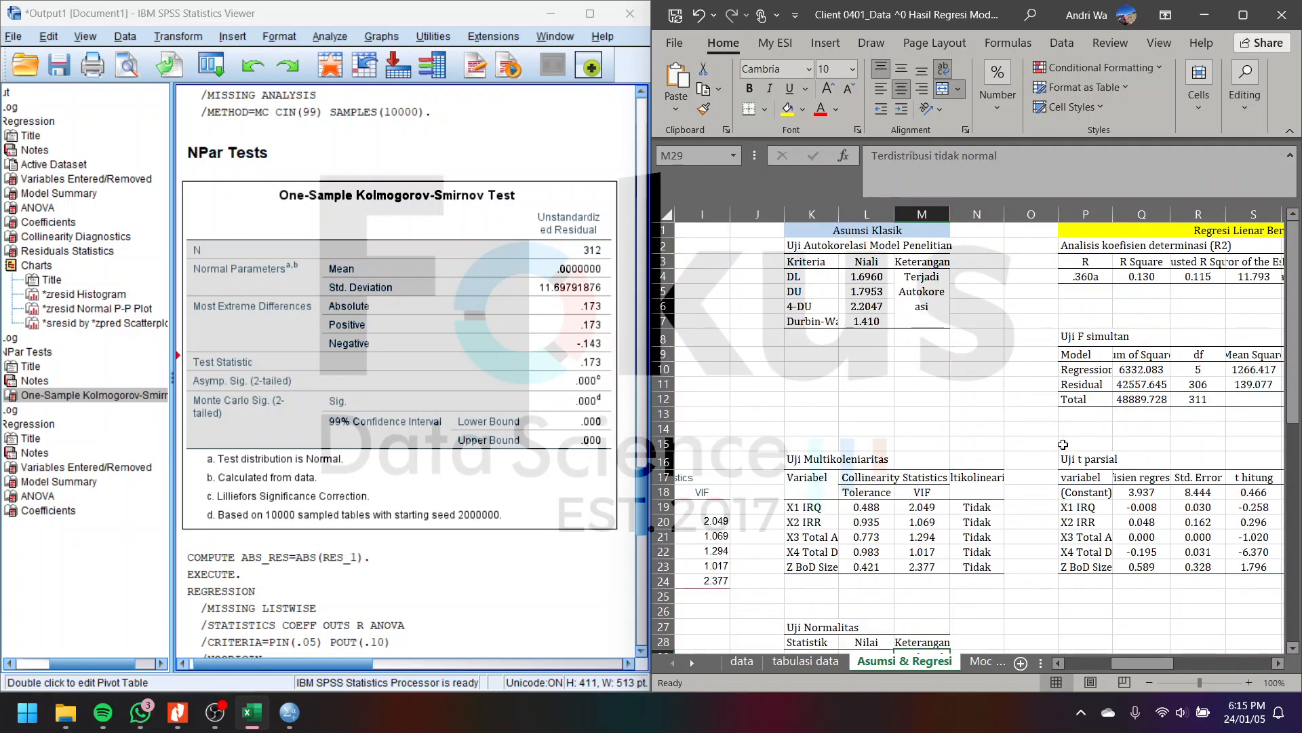
left_click(922, 428)
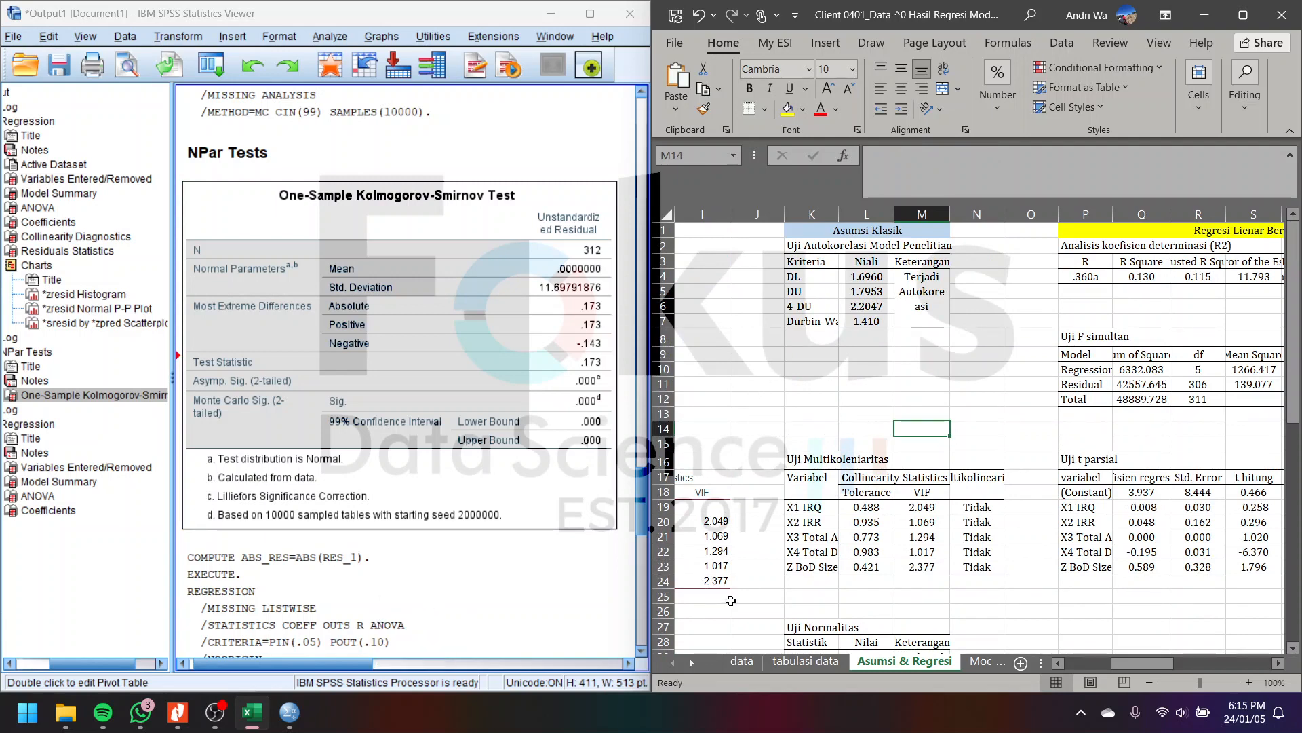
left_click(786, 428)
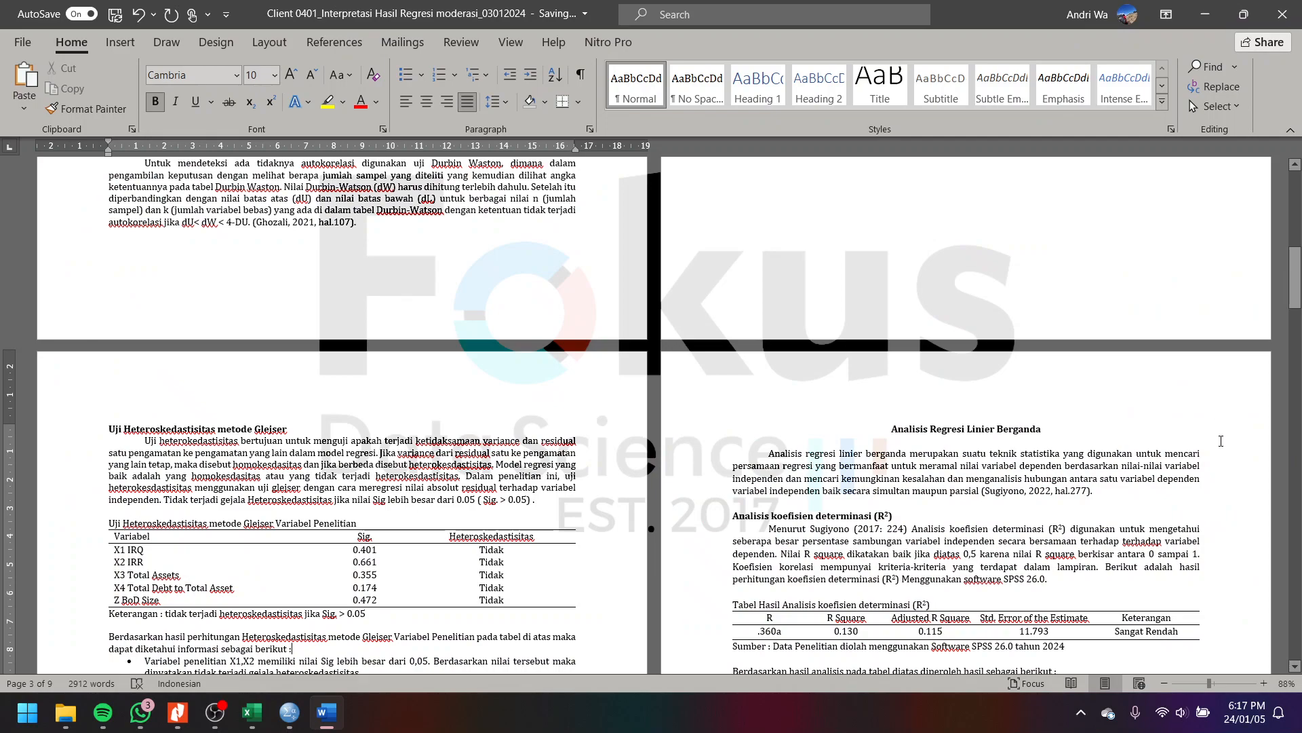
Step: Review the Uji Normalitas and Uji Autokorelasi sections of the Word interpretation document, enlarging the page view to 156%
scroll(349, 510, "up", 10)
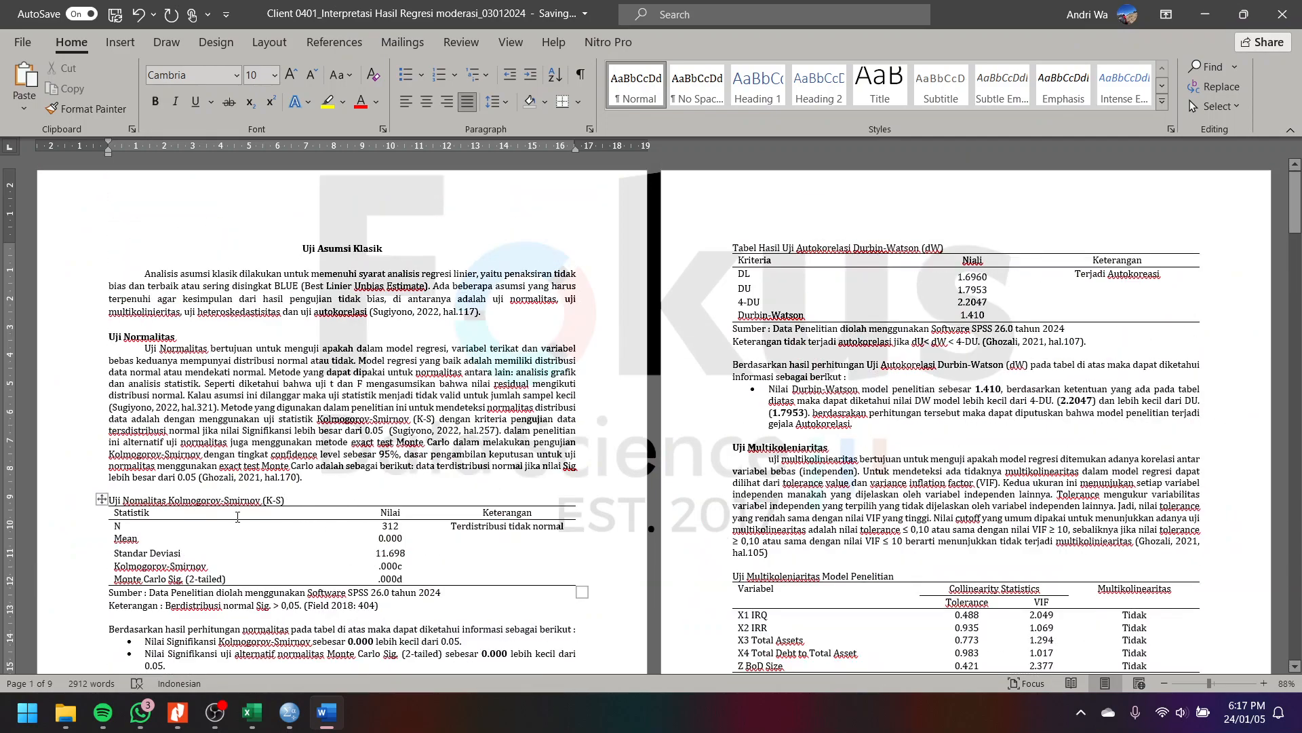
scroll(244, 507, "down", 3)
left_click(344, 472)
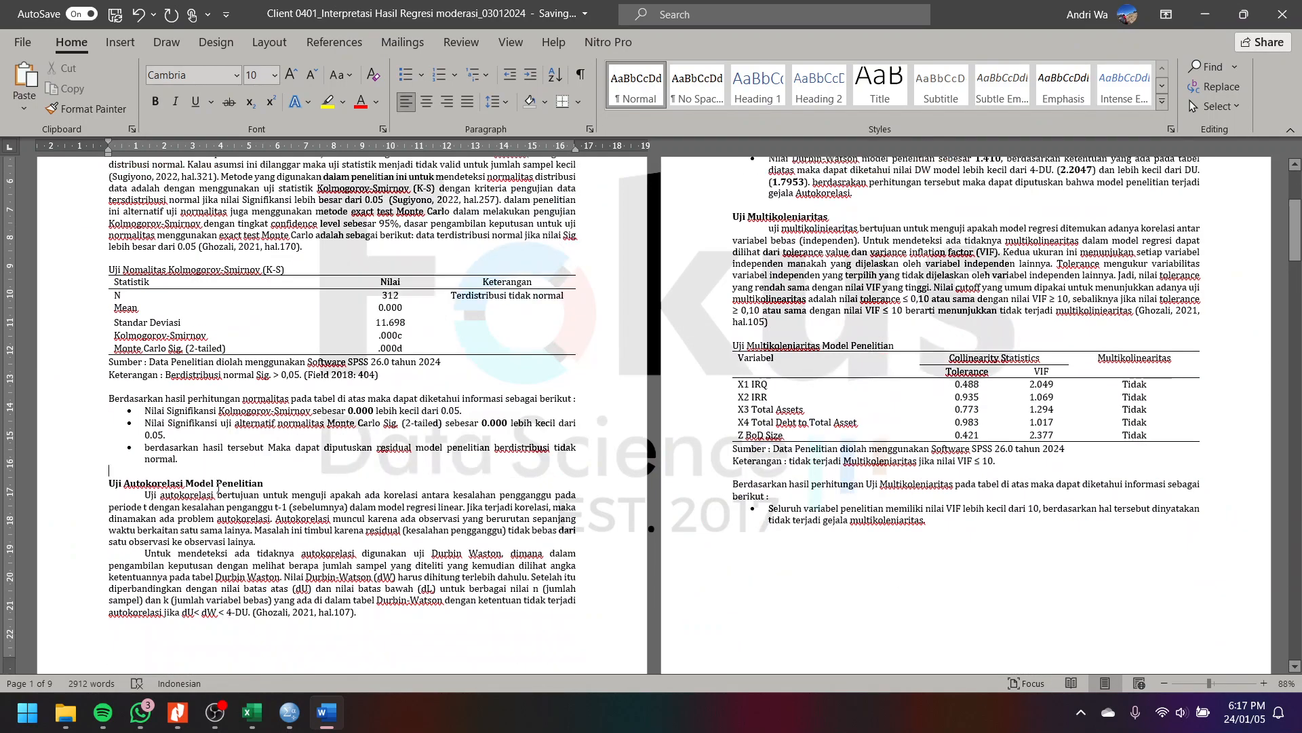
left_click_drag(153, 479, 285, 507)
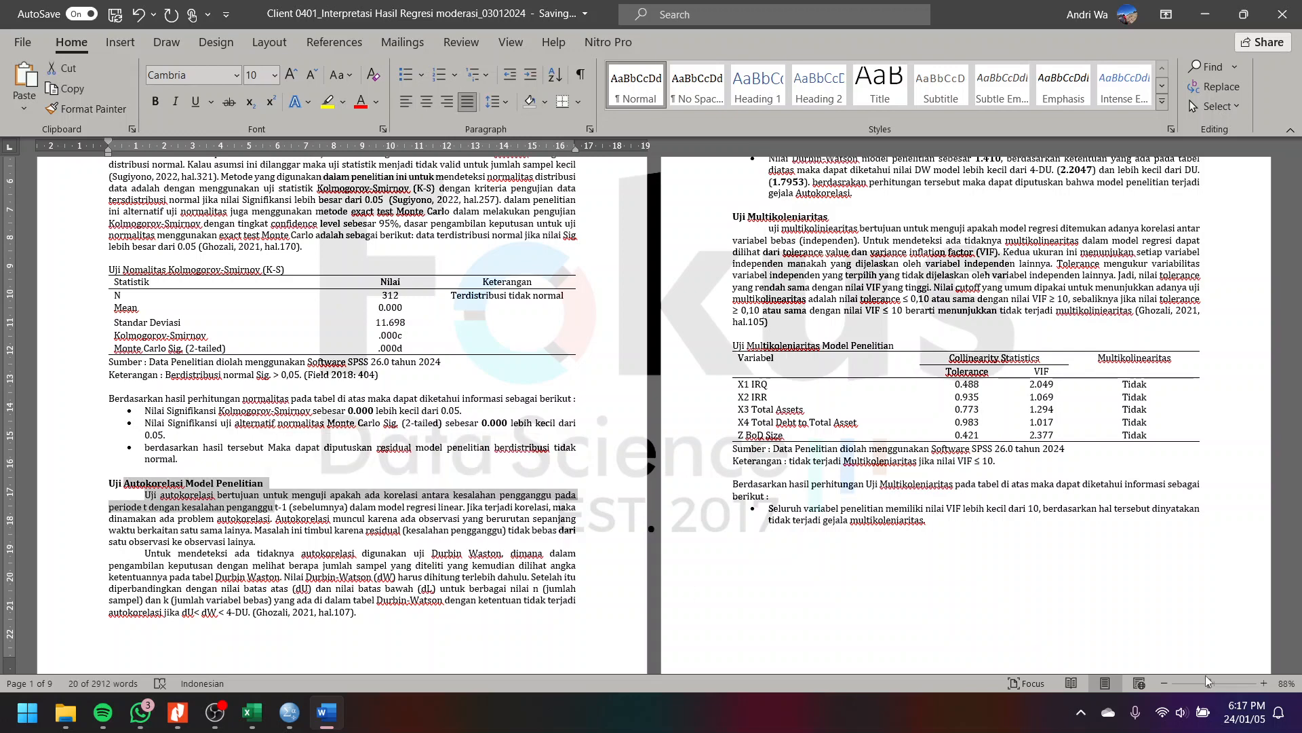
left_click_drag(1210, 683, 1220, 683)
scroll(747, 505, "down", 5)
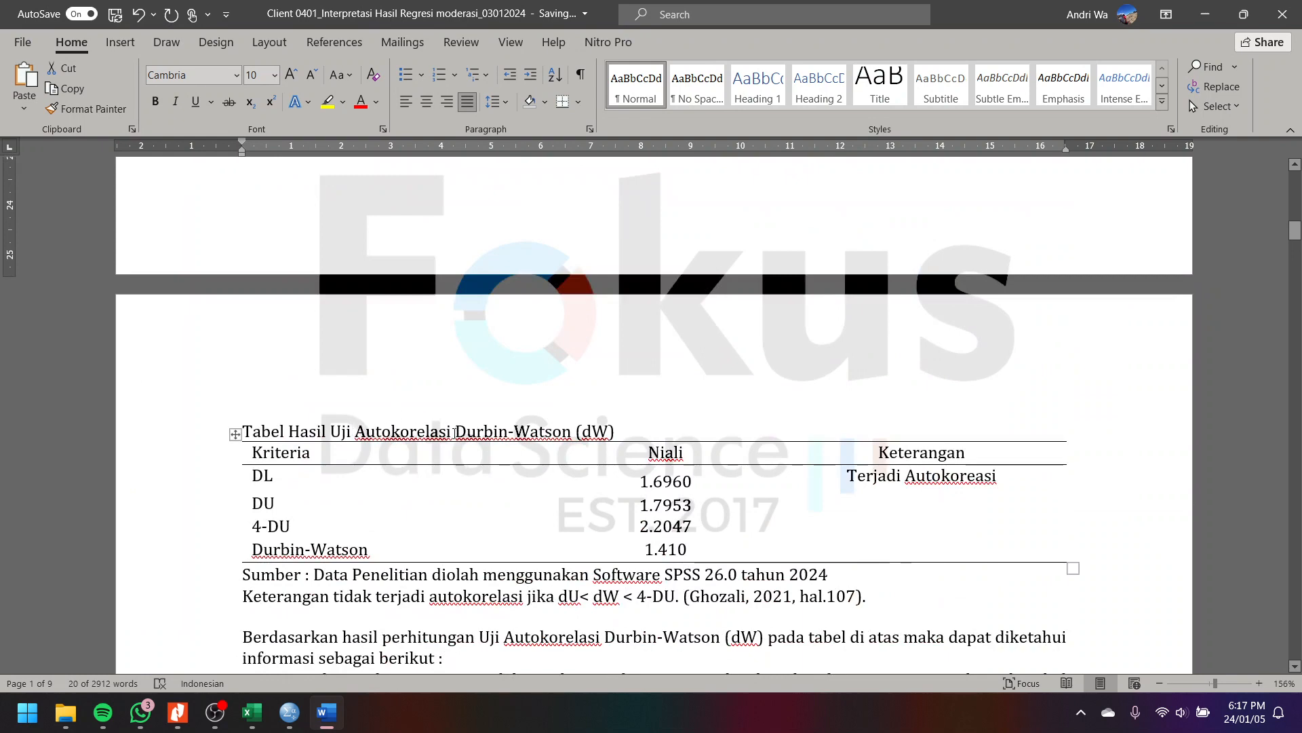
Step: Examine the Durbin-Watson, DL, DU and 4-DU values in the Uji Autokorelasi results table and the interpretation below it
double_click(482, 429)
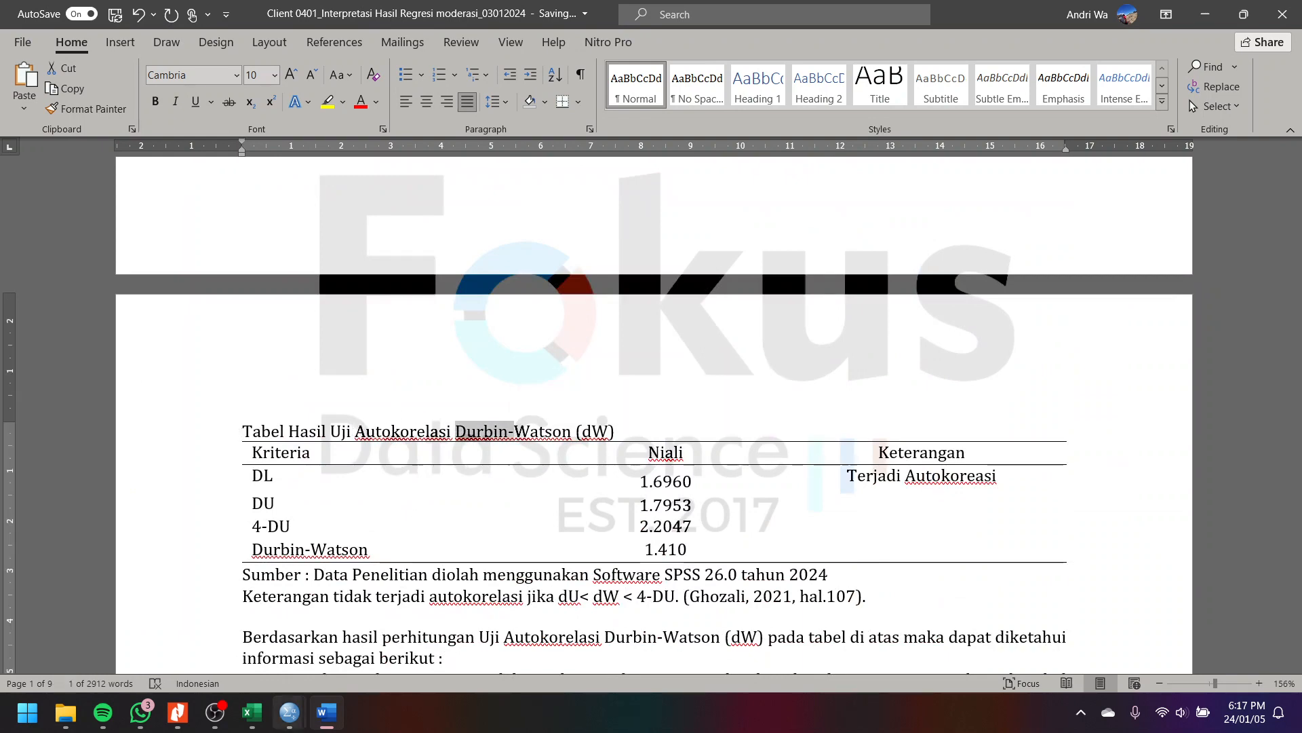
scroll(550, 551, "down", 1)
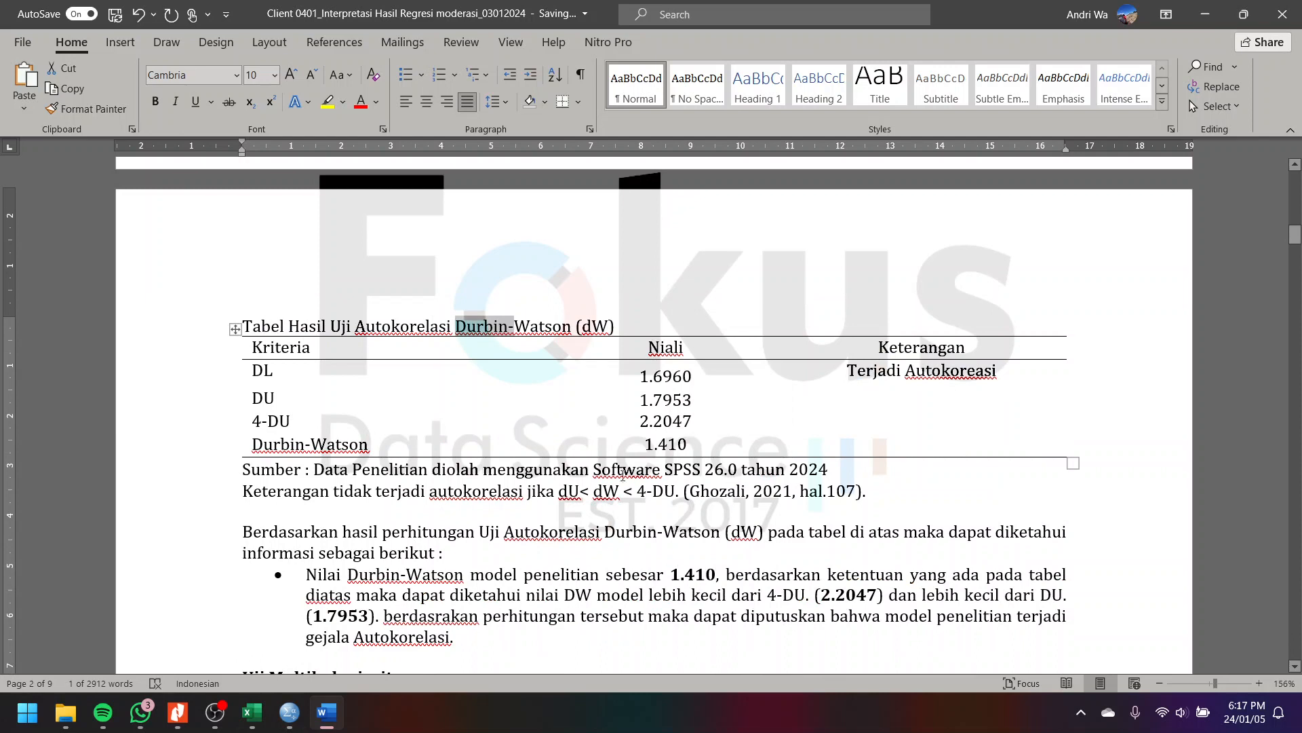
left_click_drag(245, 445, 649, 451)
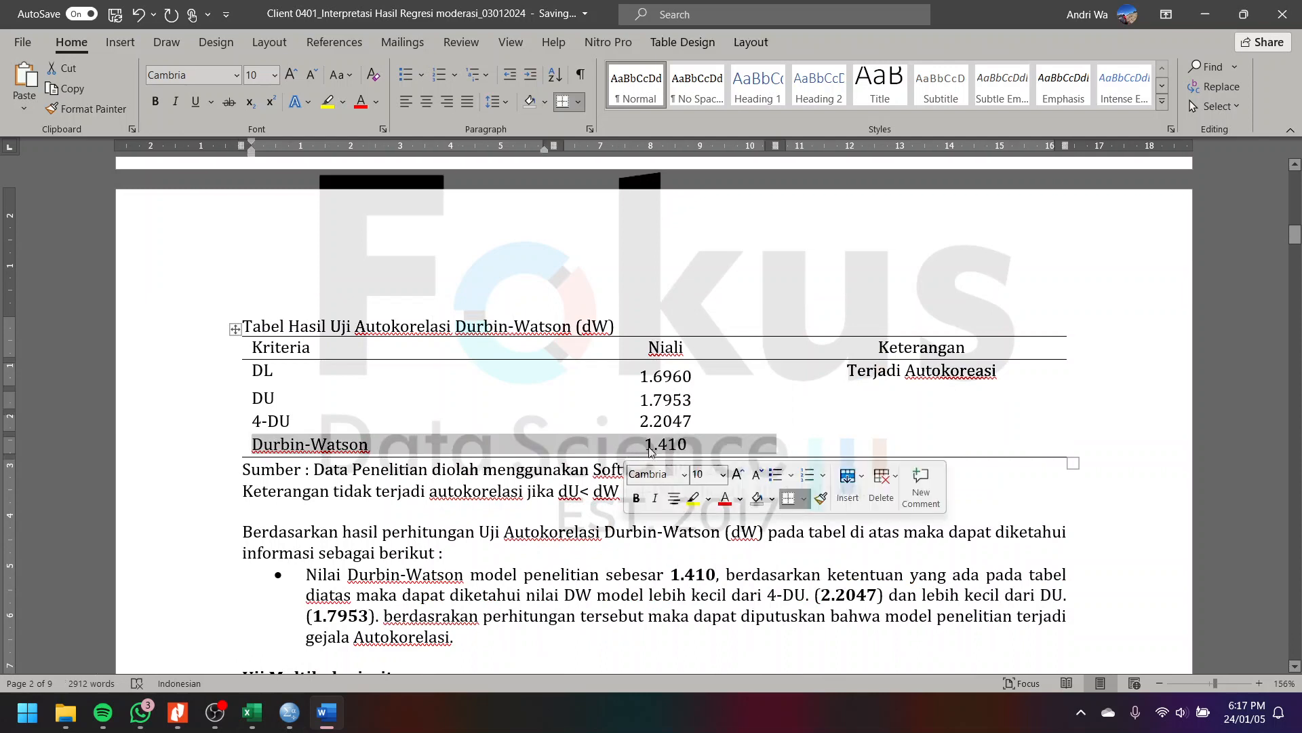
left_click(678, 447)
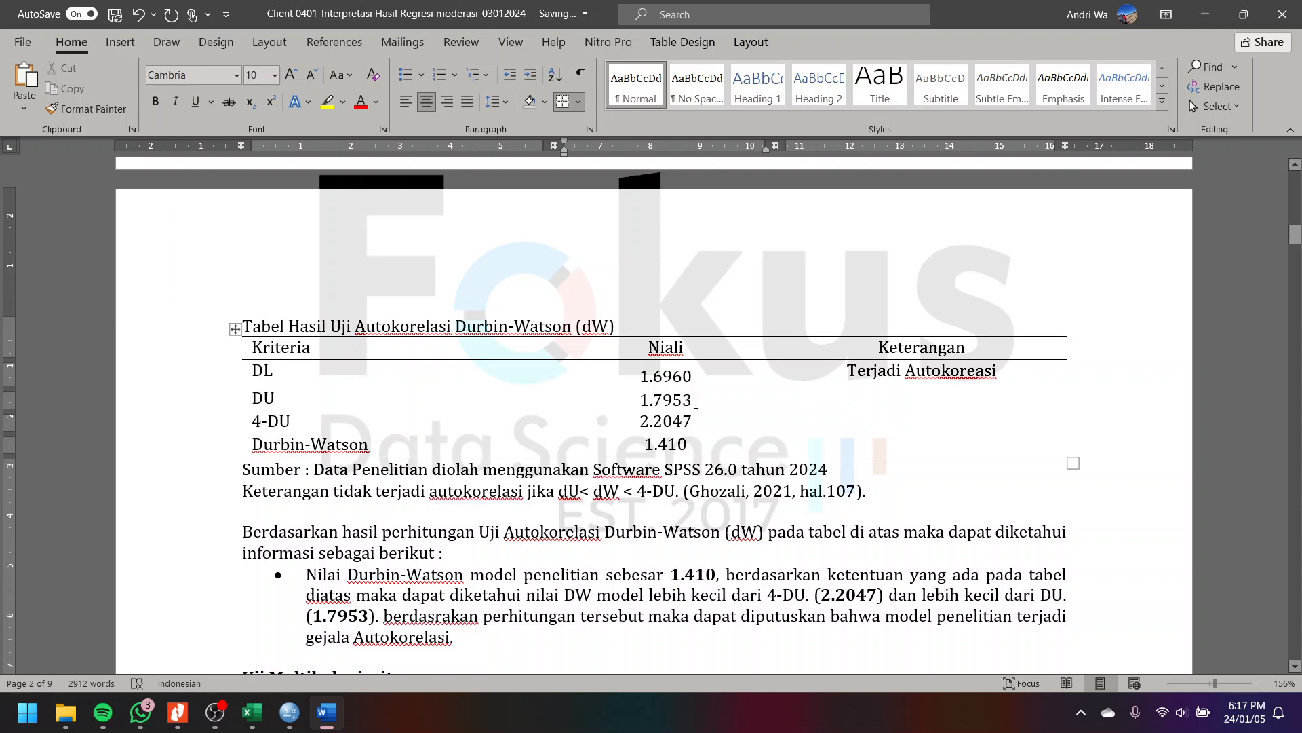
double_click(695, 402)
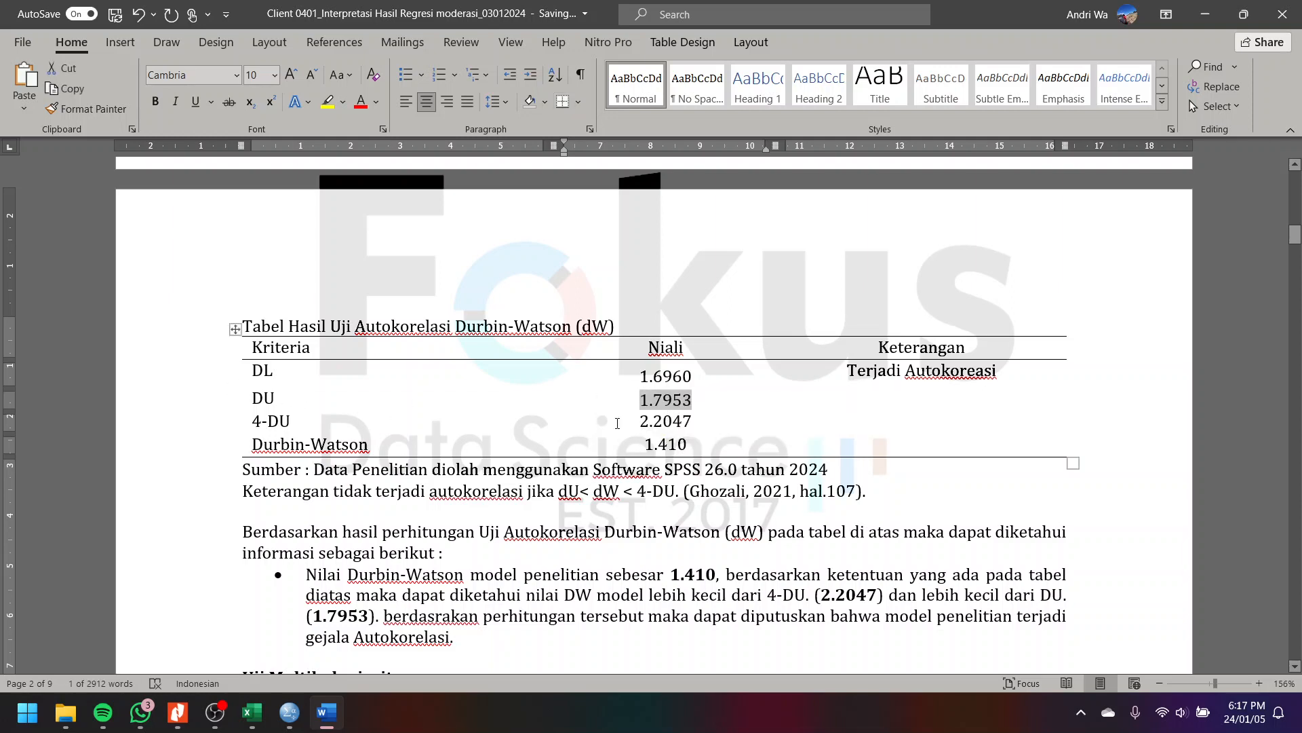
left_click_drag(617, 423, 697, 426)
left_click(678, 445)
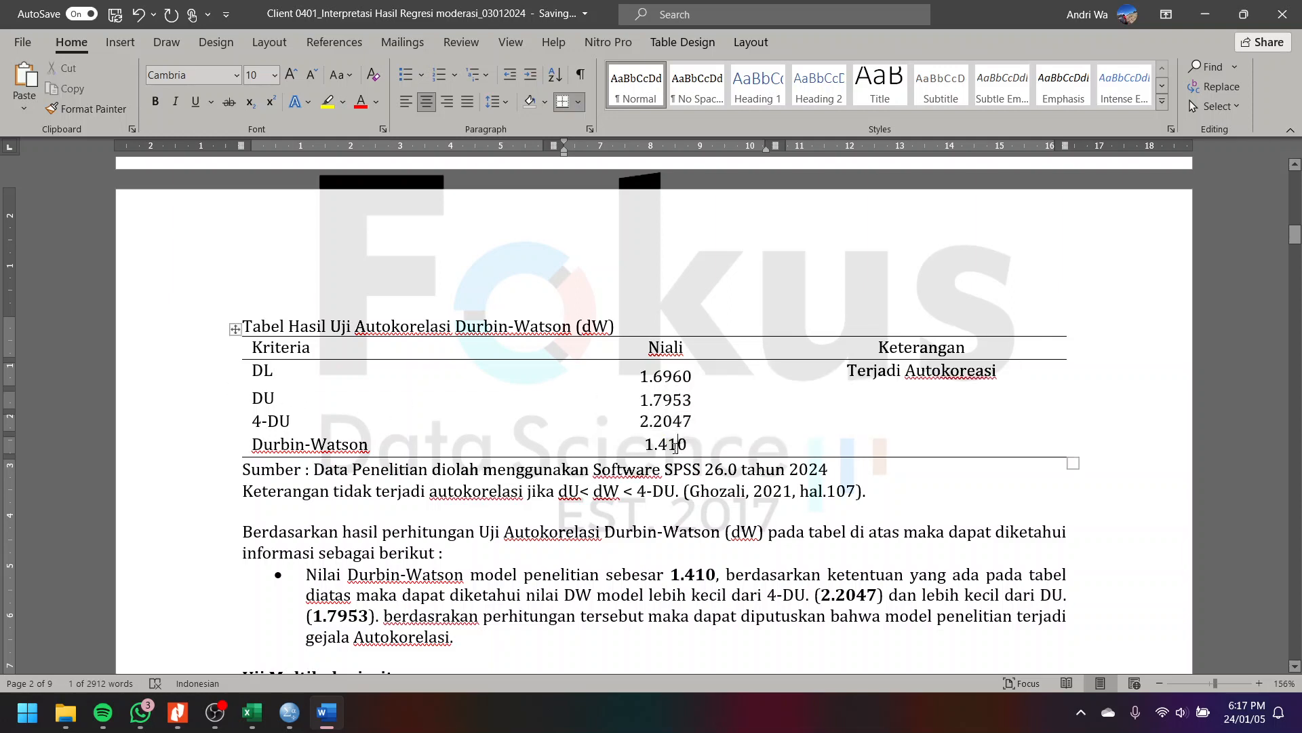
double_click(623, 444)
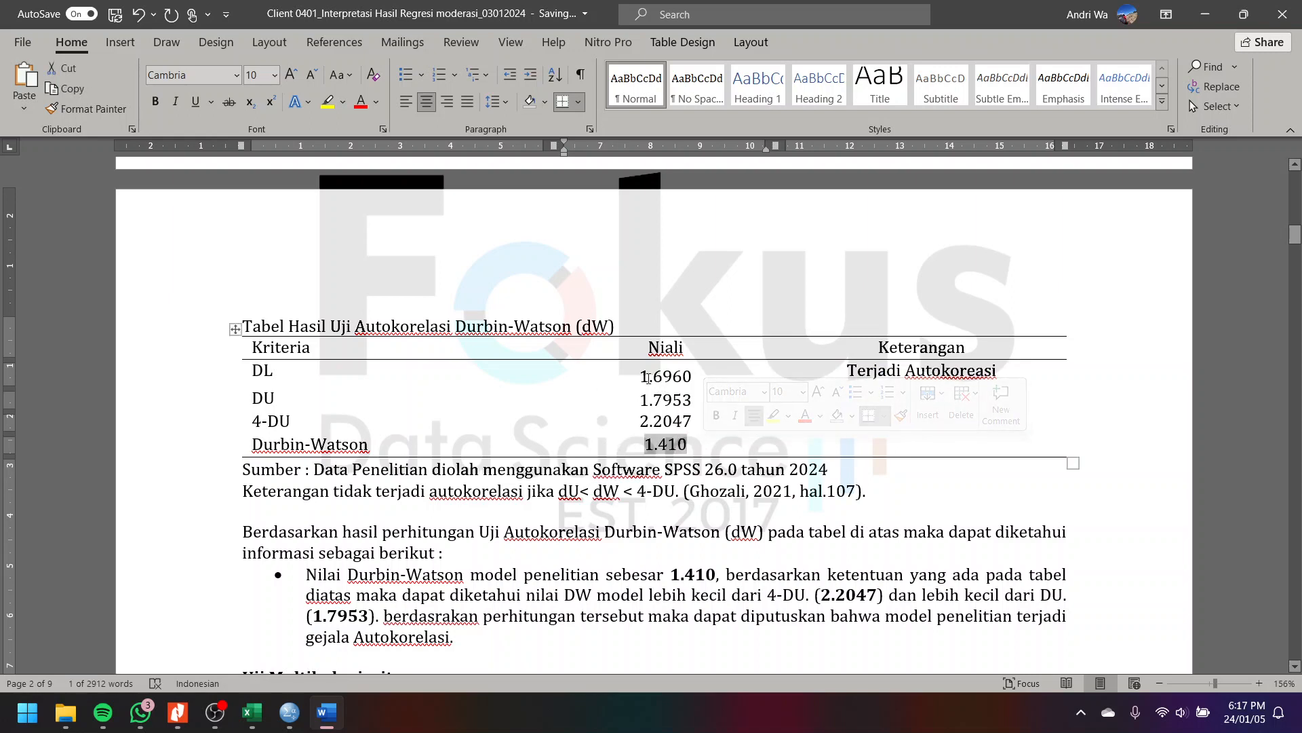
left_click_drag(634, 374, 685, 423)
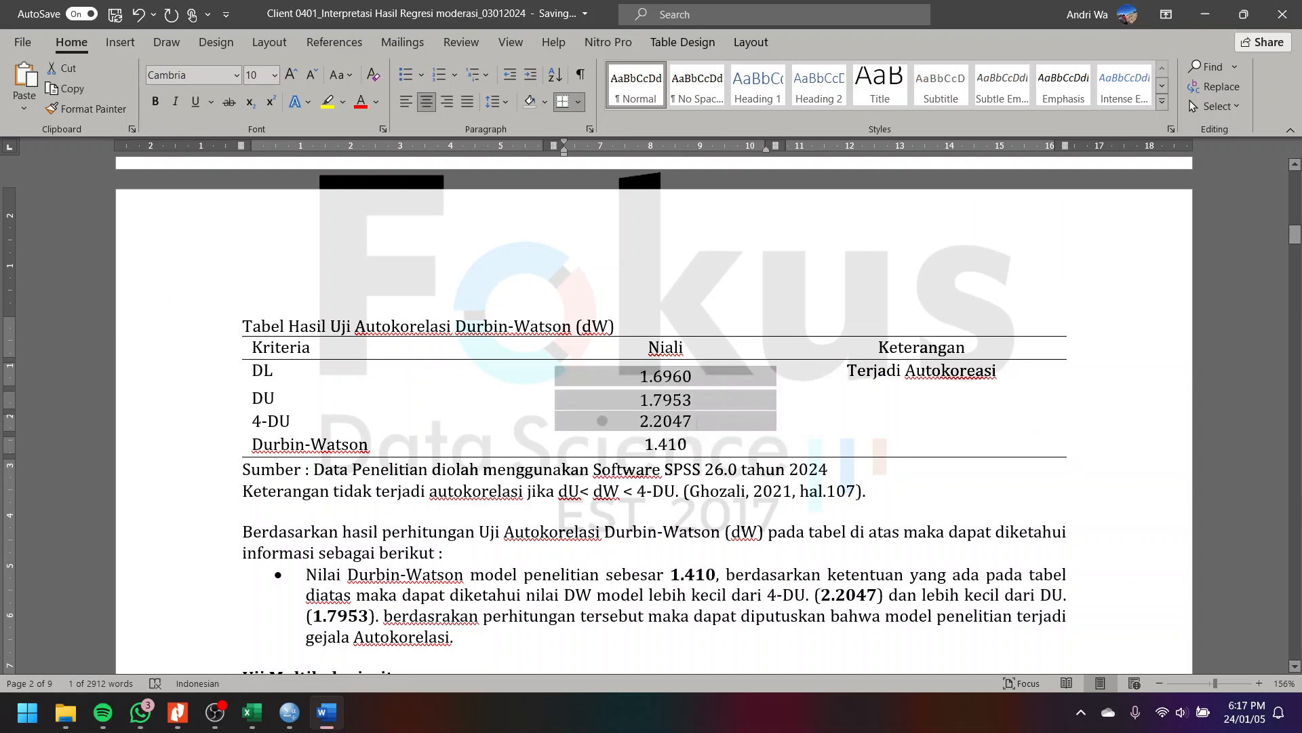
left_click(723, 614)
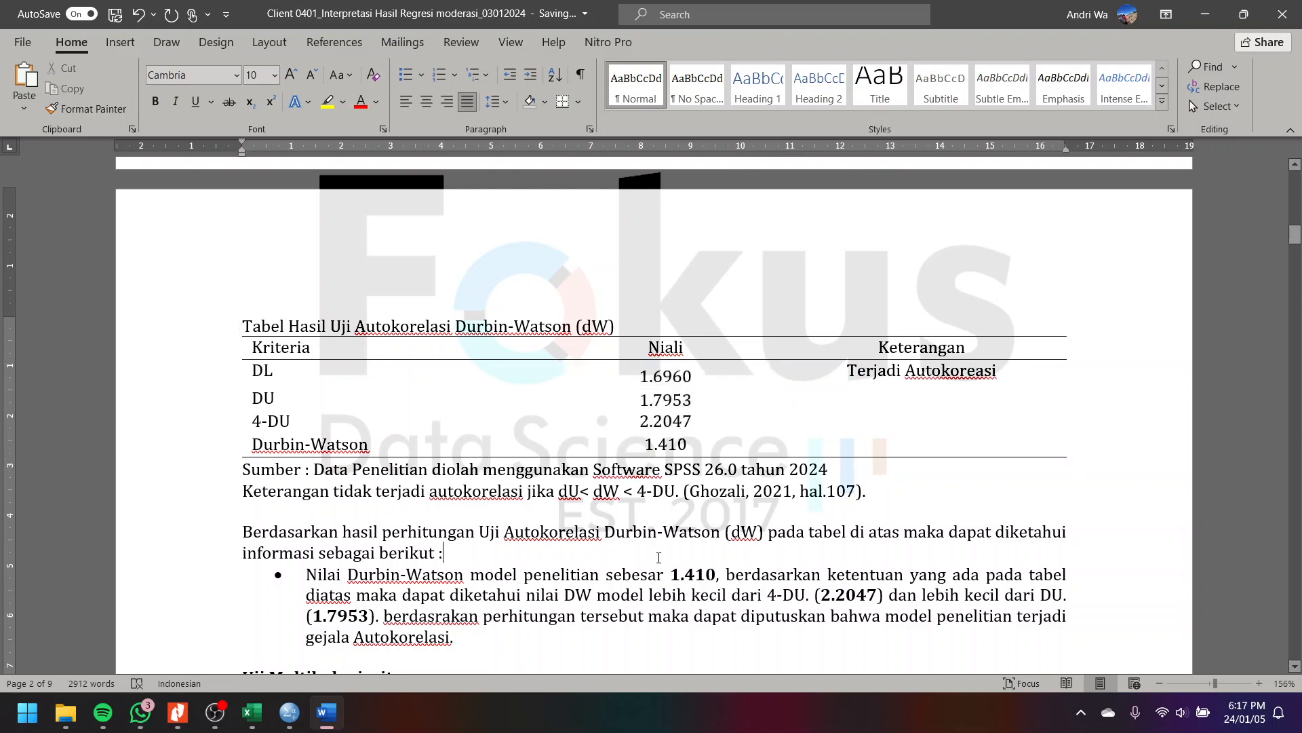
left_click(624, 648)
scroll(678, 425, "down", 3)
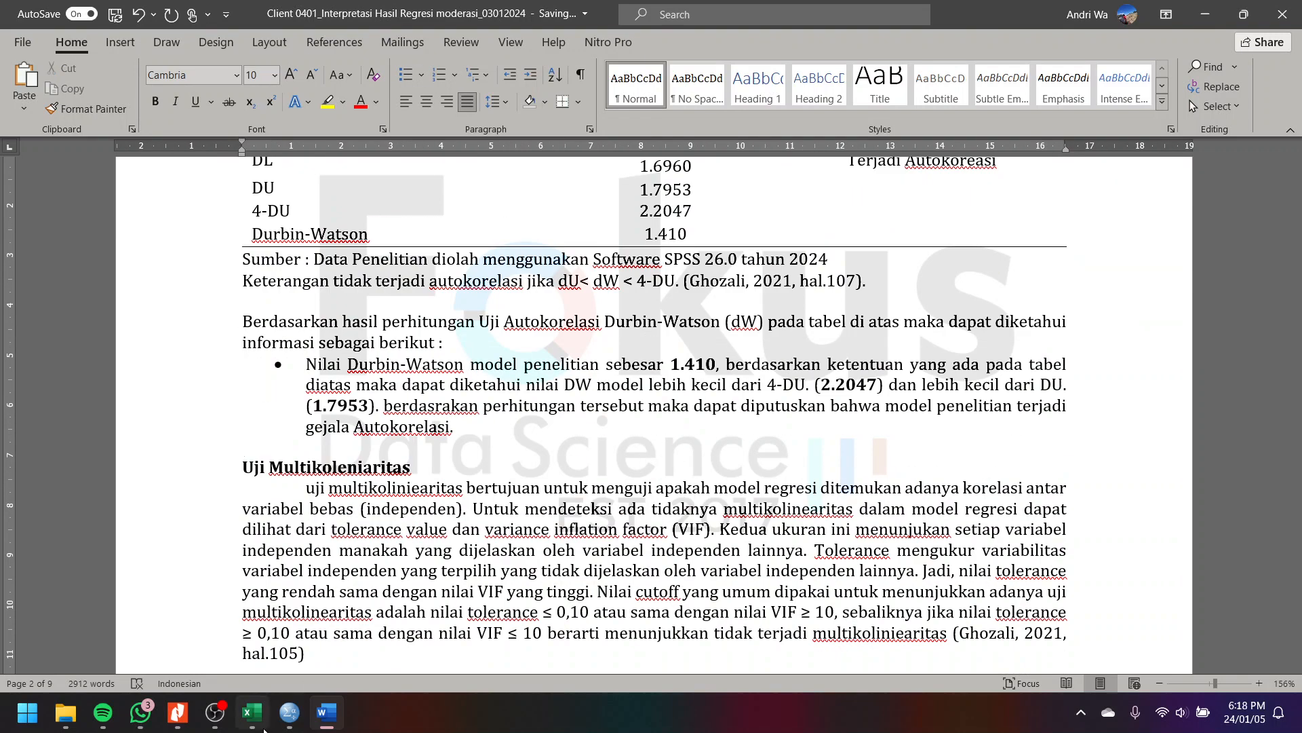
Step: Switch to the Excel workbook and SPSS output and compare the Durbin-Watson value in their first-regression Model Summary tables
left_click(251, 712)
left_click(891, 518)
scroll(891, 518, "left", 5)
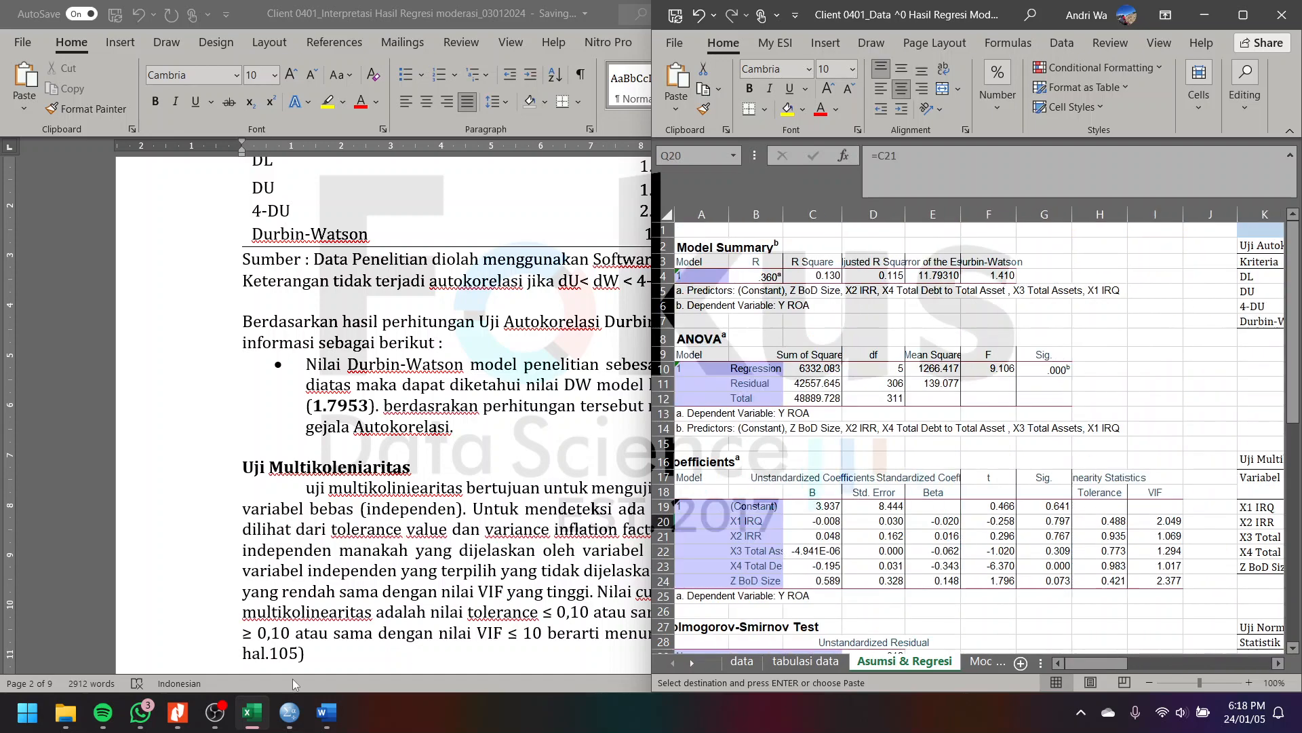
mouse_move(289, 712)
left_click(345, 627)
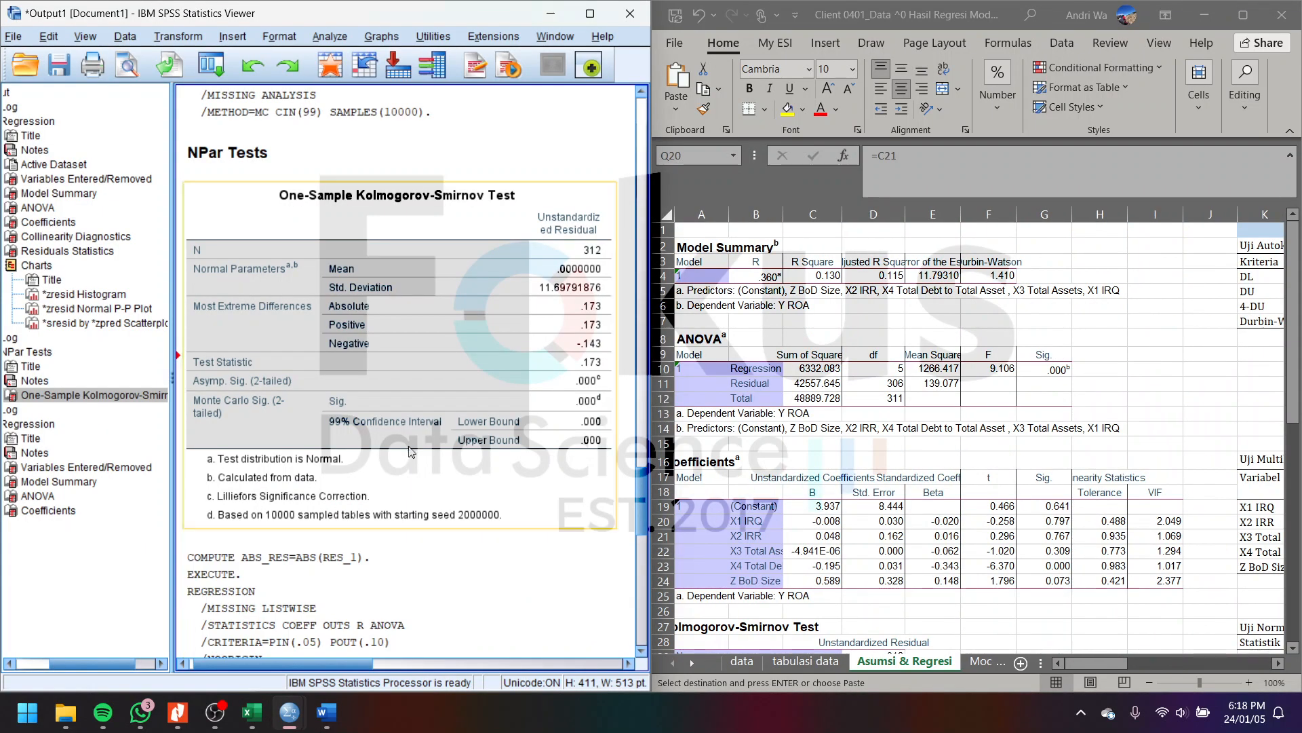
scroll(395, 458, "up", 15)
scroll(395, 458, "up", 15)
scroll(475, 407, "down", 5)
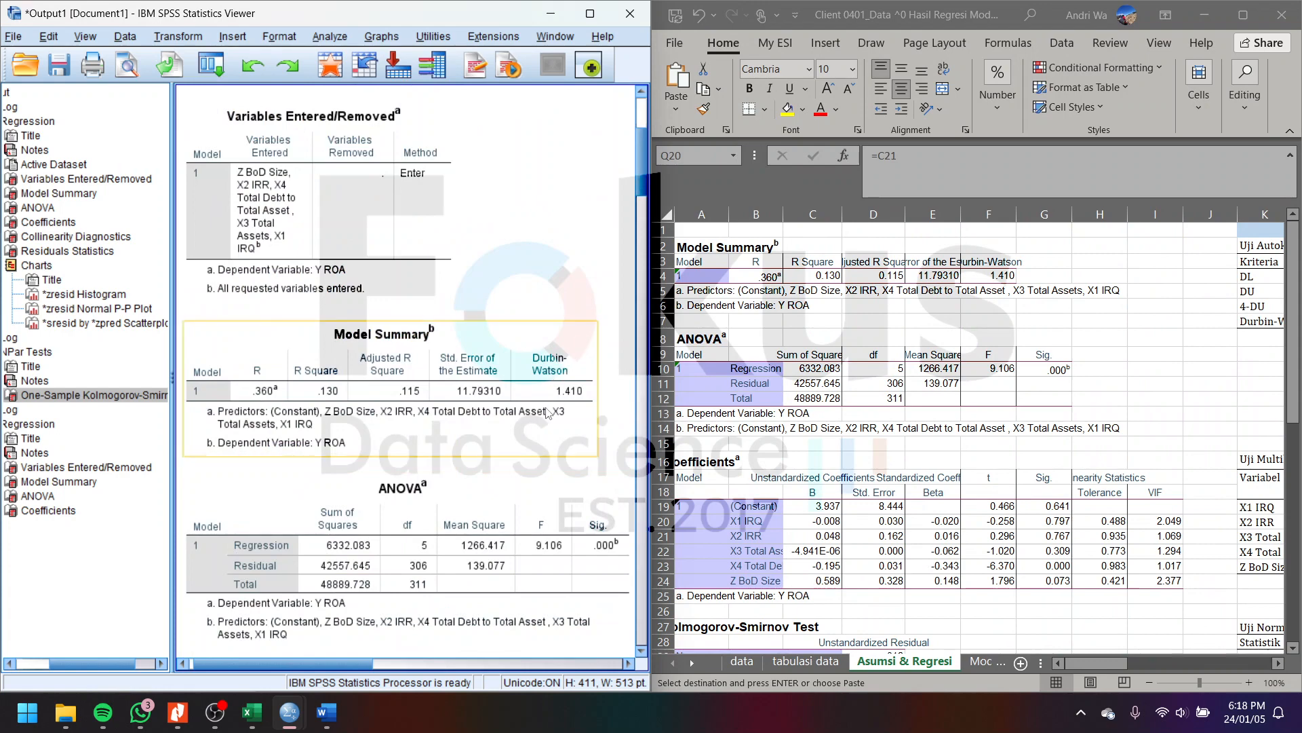
left_click(251, 713)
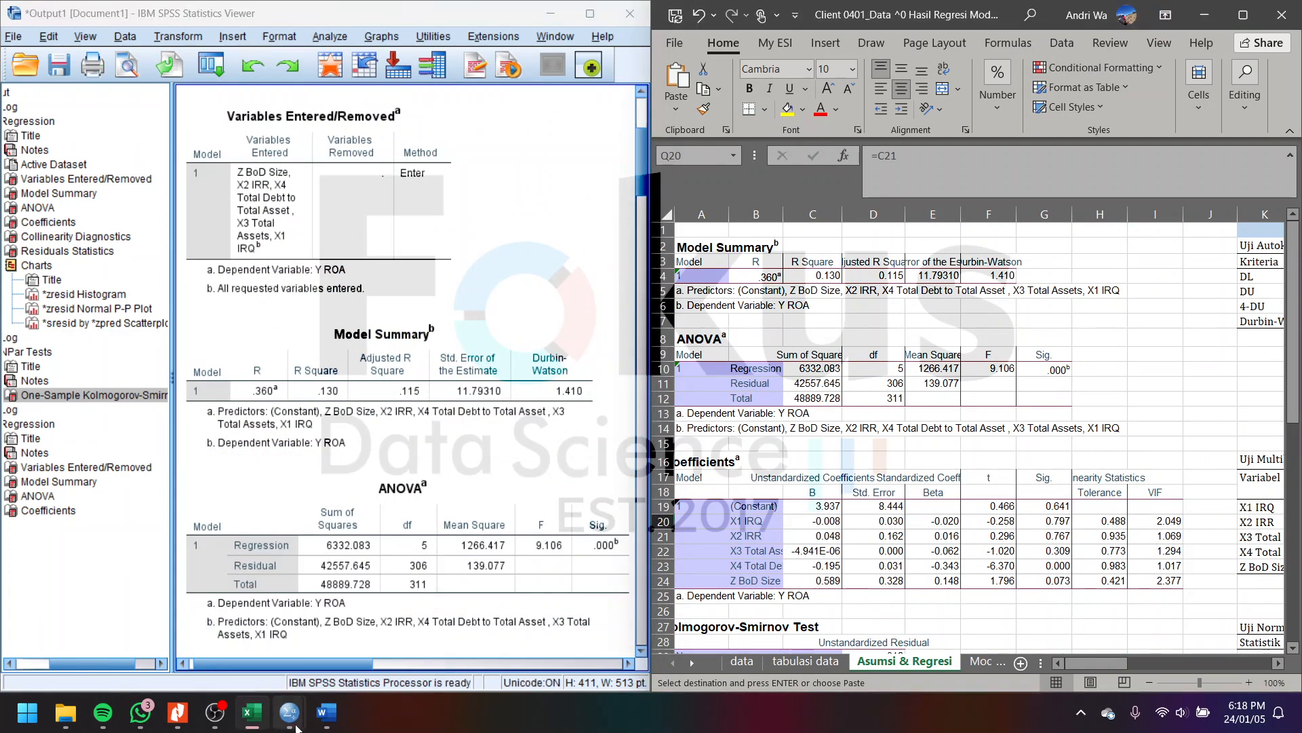
Step: Return to the Word document and review the Uji Multikoleniaritas explanation and the VIF column of its table
left_click(321, 726)
scroll(616, 521, "down", 5)
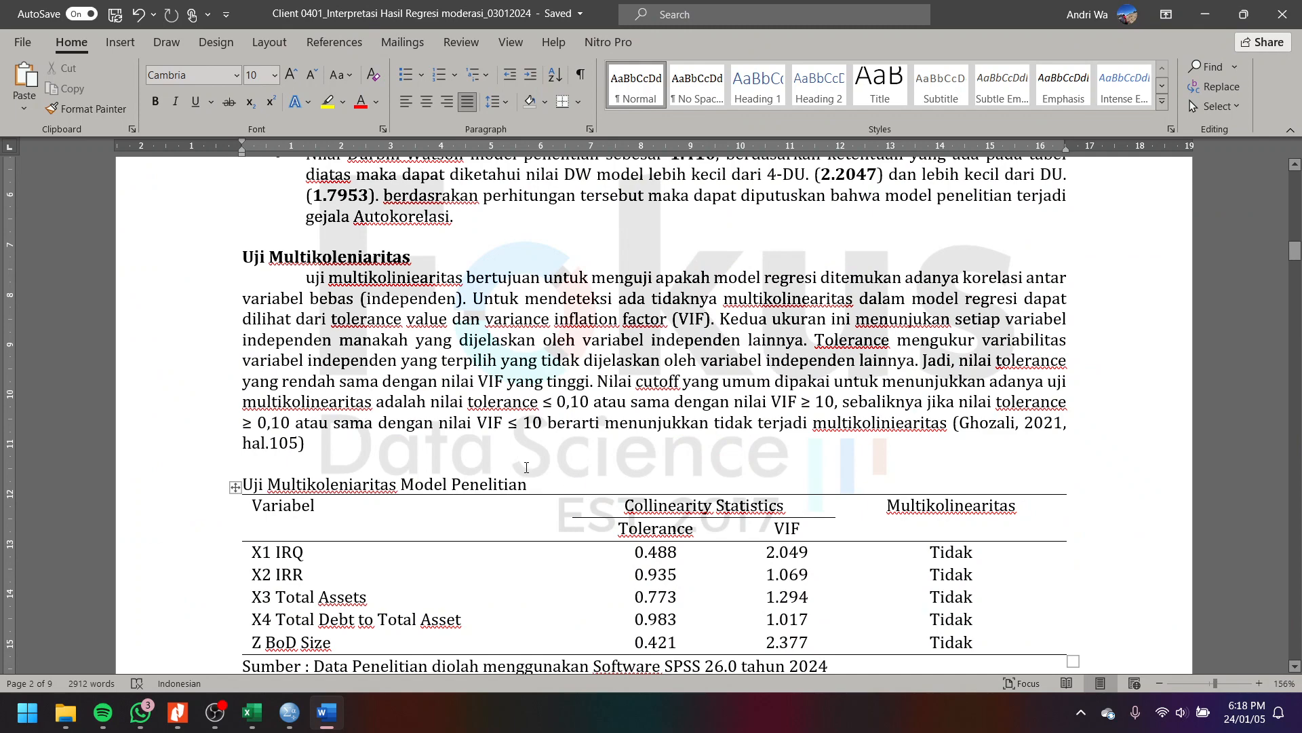
scroll(277, 367, "up", 2)
left_click_drag(242, 362, 453, 561)
scroll(779, 467, "down", 4)
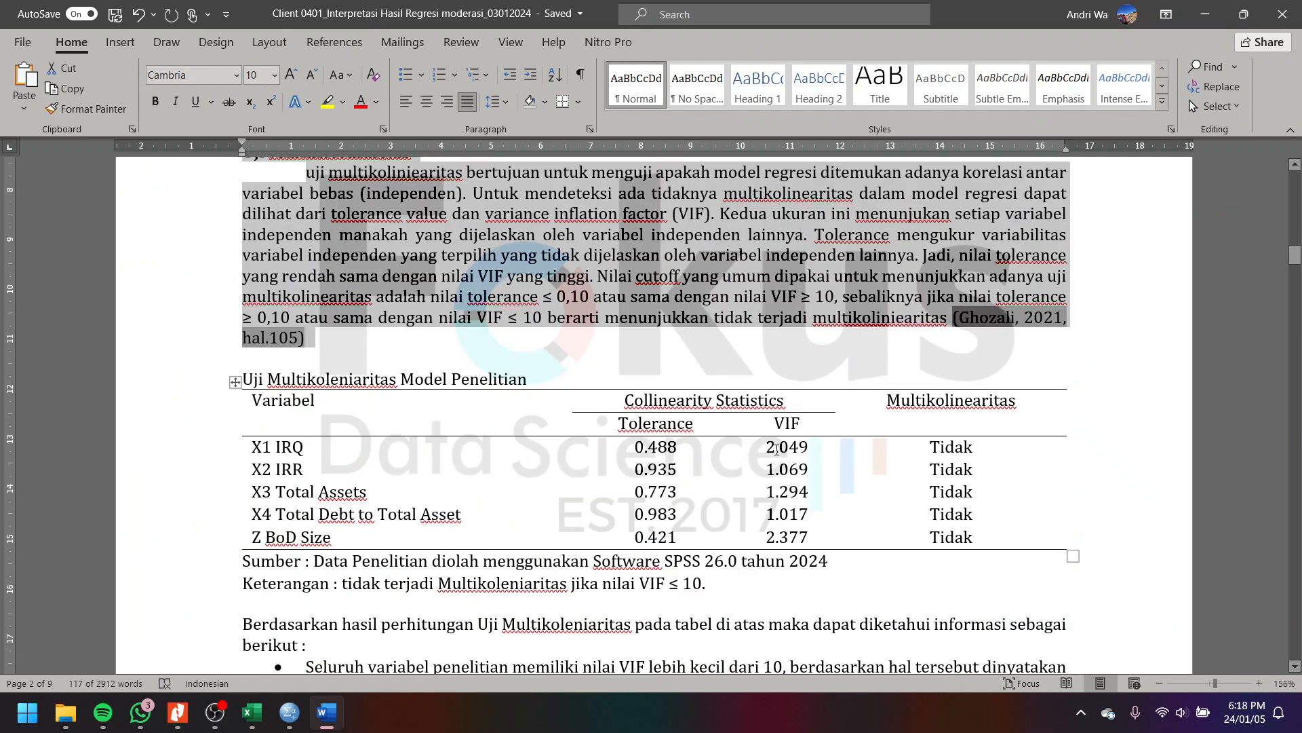
left_click_drag(777, 447, 790, 539)
Step: Switch back to SPSS and Excel and compare the VIF values in their Coefficients tables
left_click(323, 712)
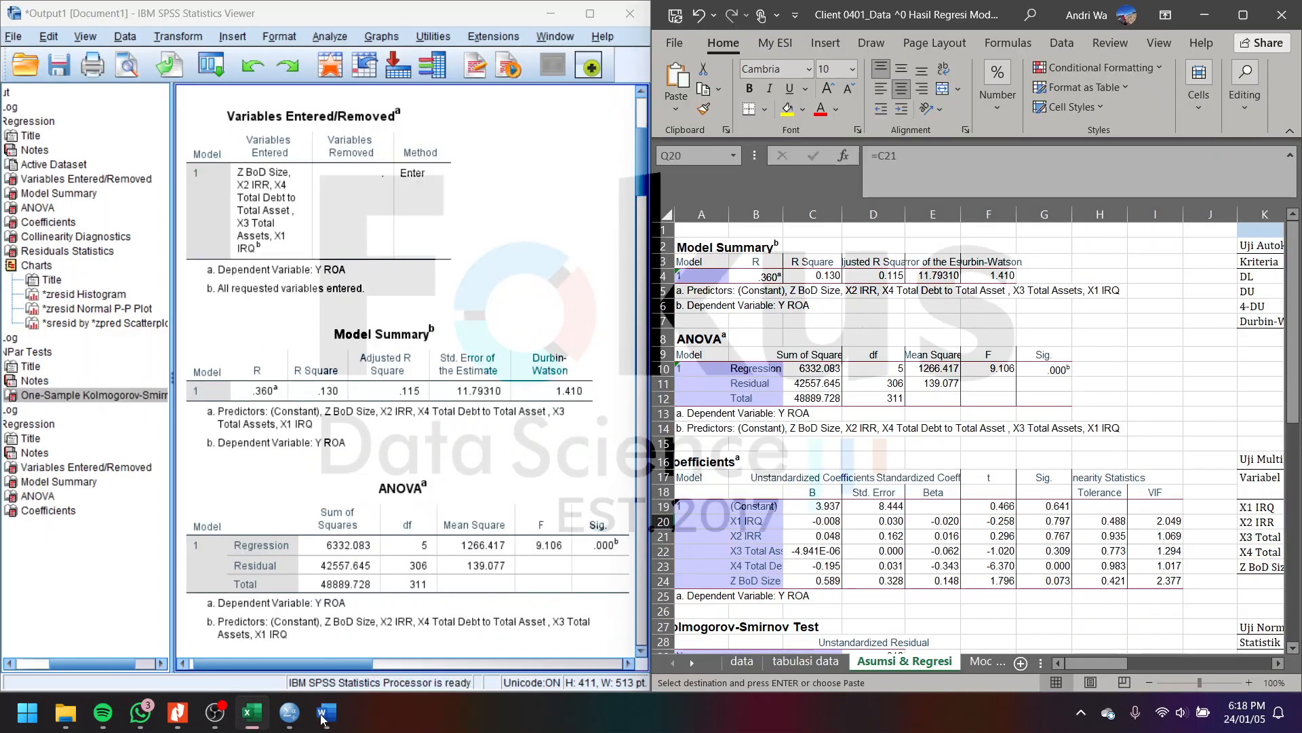
scroll(370, 645, "down", 3)
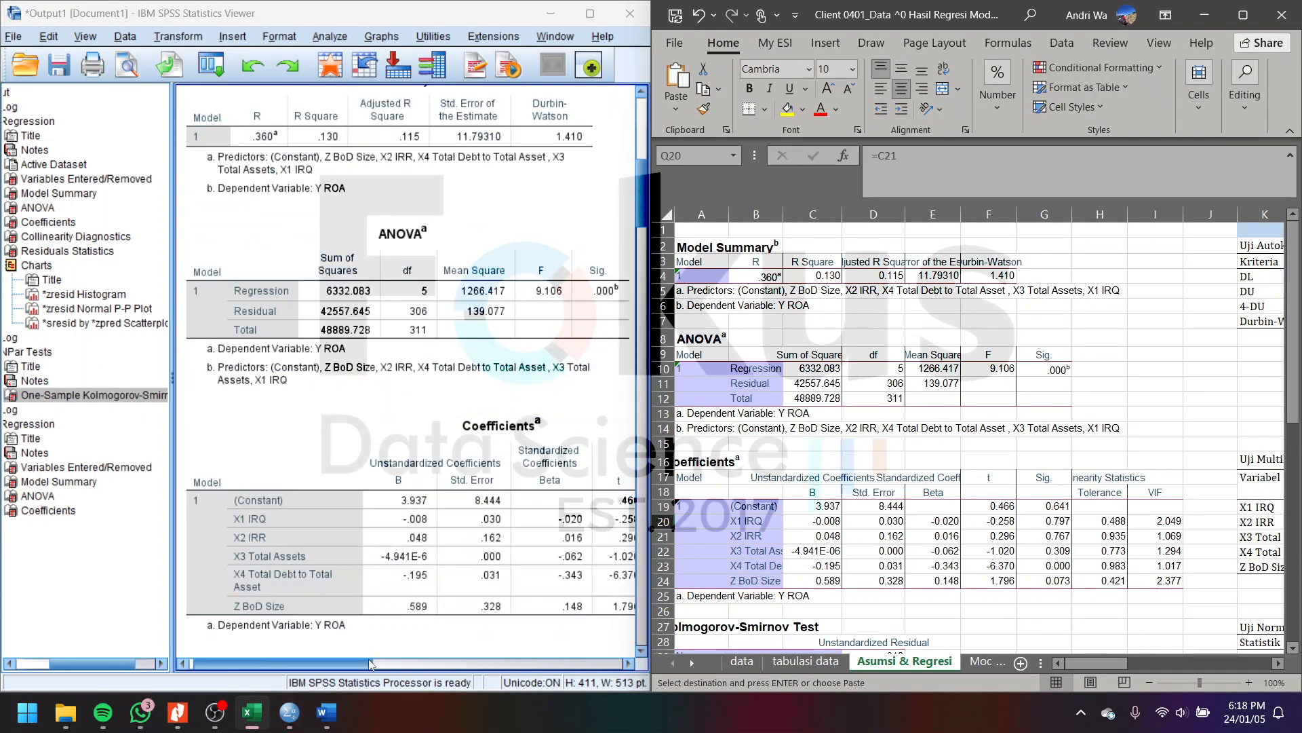
left_click_drag(371, 662, 500, 617)
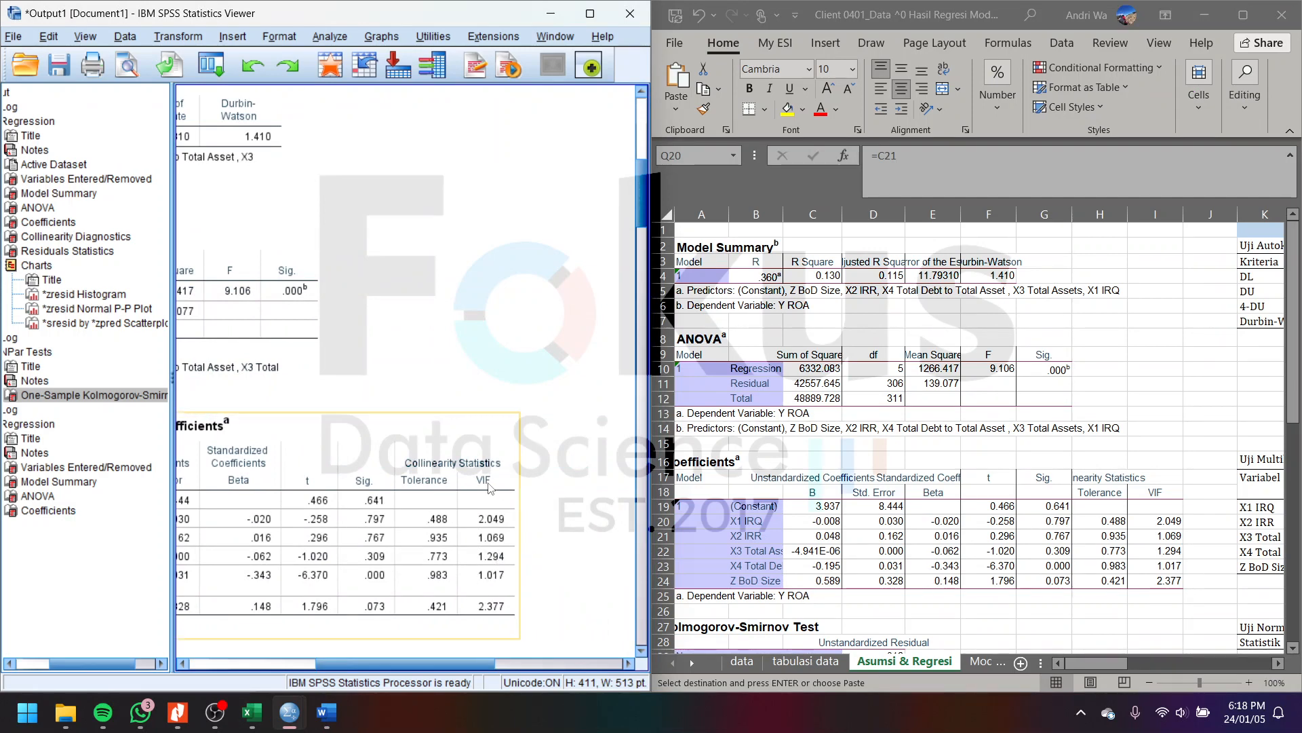
left_click(1161, 528)
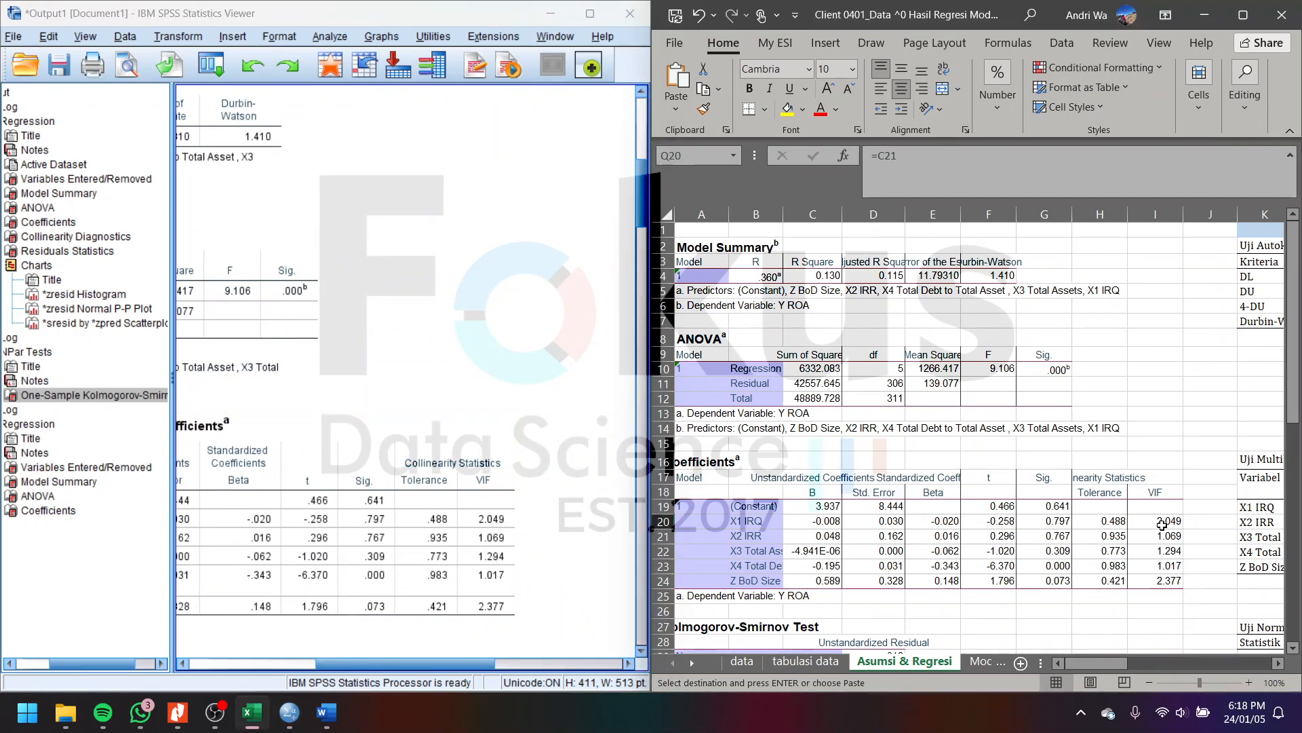
Step: Return to the Word document and review the Uji Multikoleniaritas conclusion and the Uji Heteroskedastisitas metode Glejser section
left_click(326, 712)
scroll(676, 493, "down", 6)
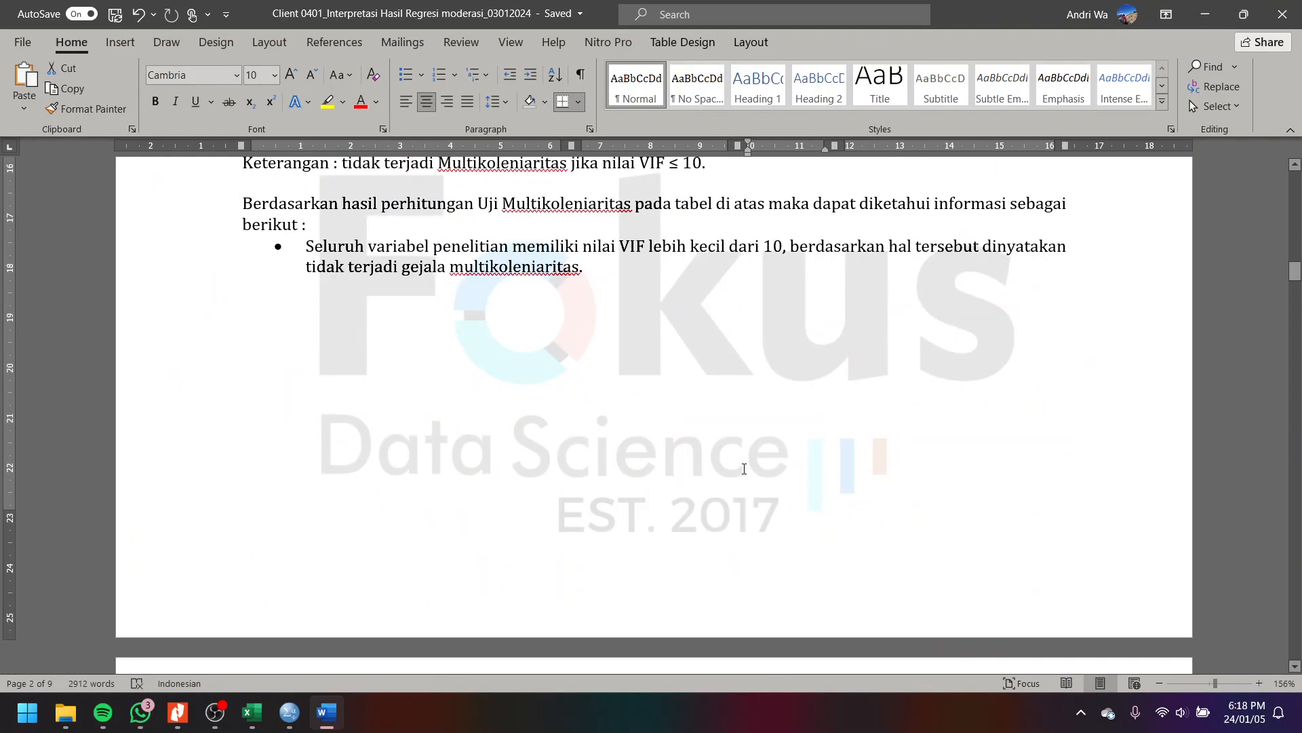
scroll(741, 470, "up", 6)
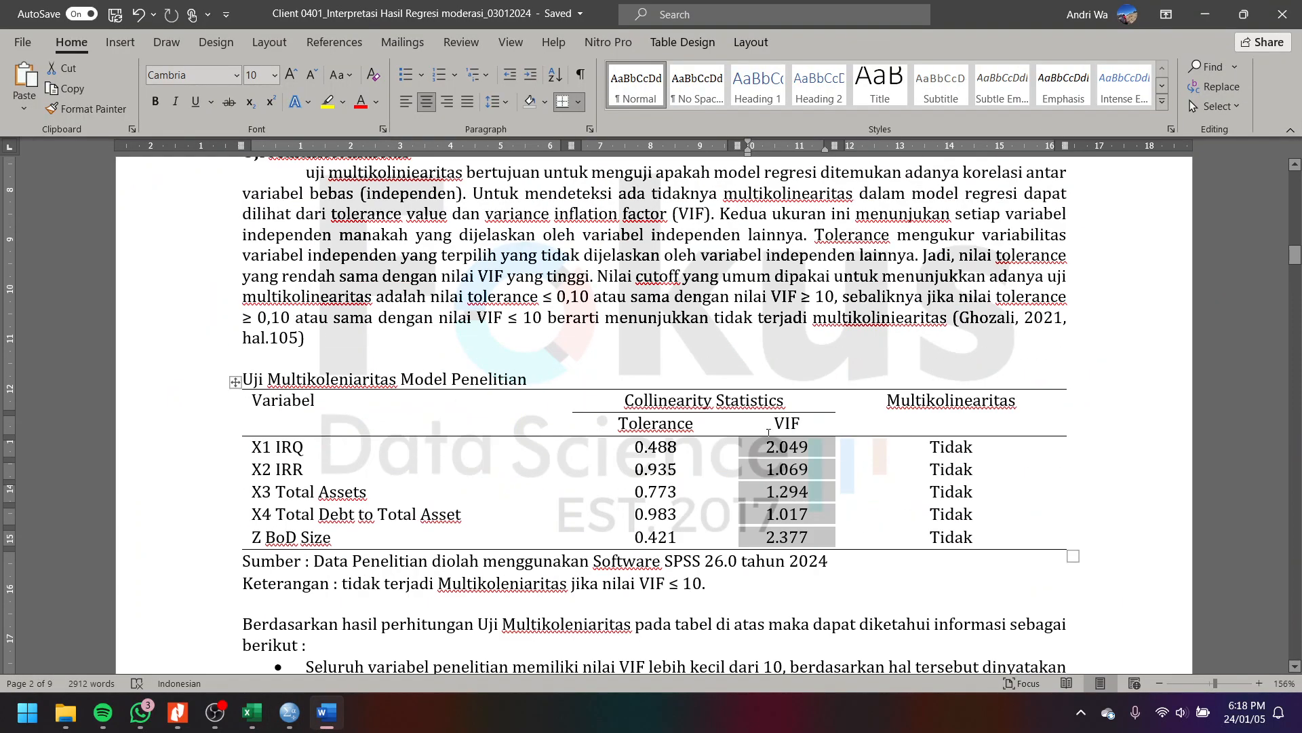
scroll(769, 433, "down", 10)
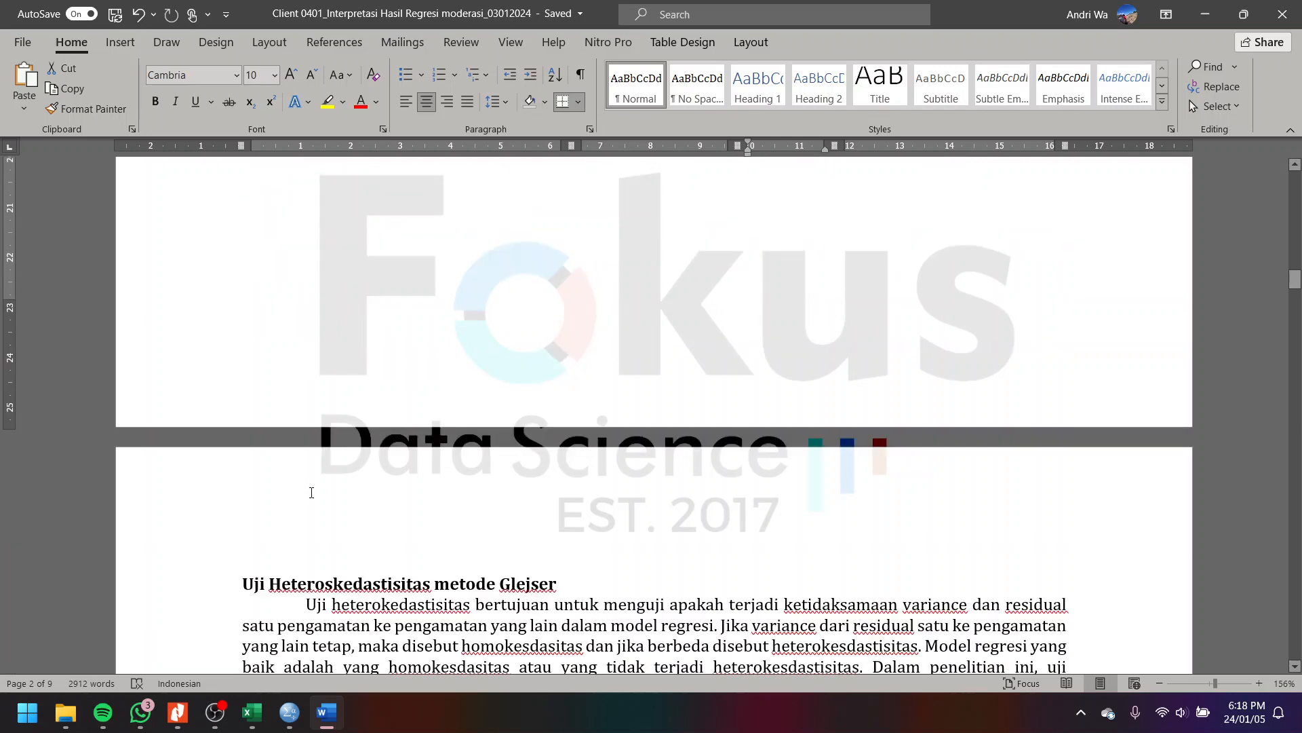
scroll(311, 492, "down", 4)
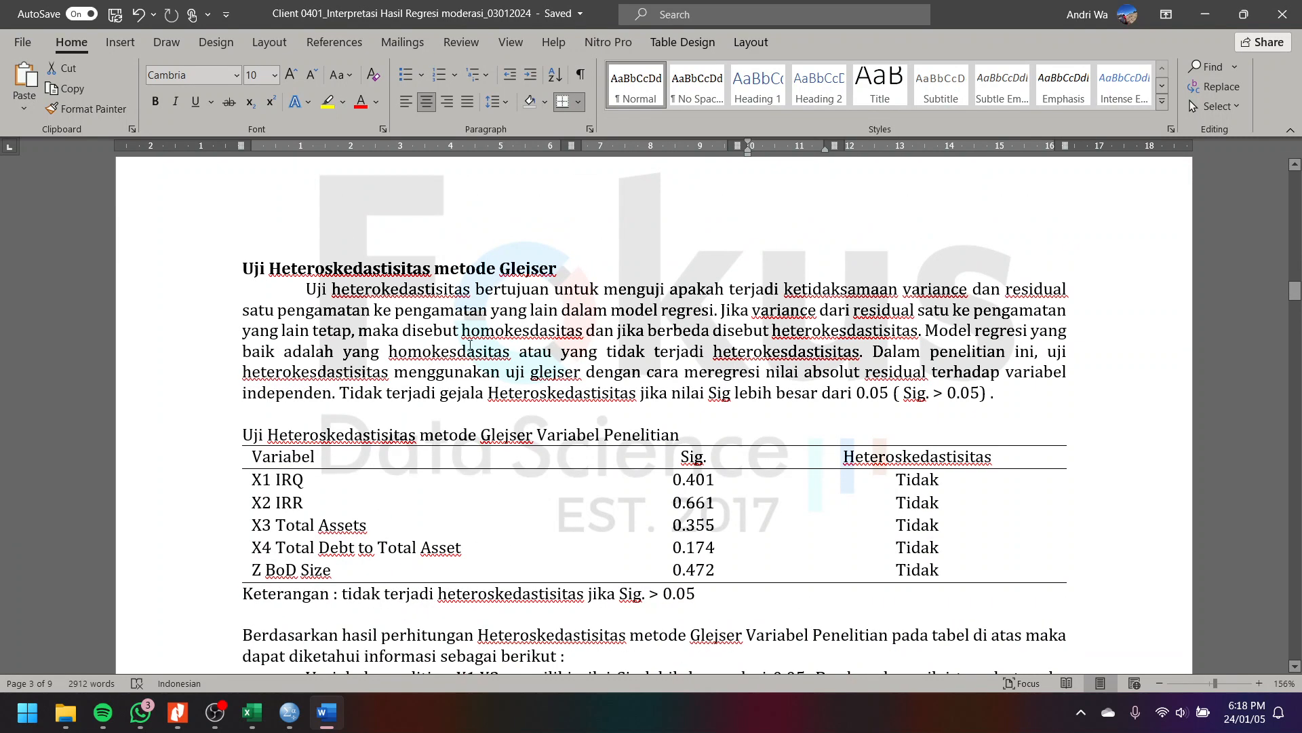
Step: Switch to the SPSS output and compare the Sig. values in its heteroskedastisitas coefficients table with the Glejser table in Word
left_click_drag(288, 271, 614, 292)
left_click(289, 713)
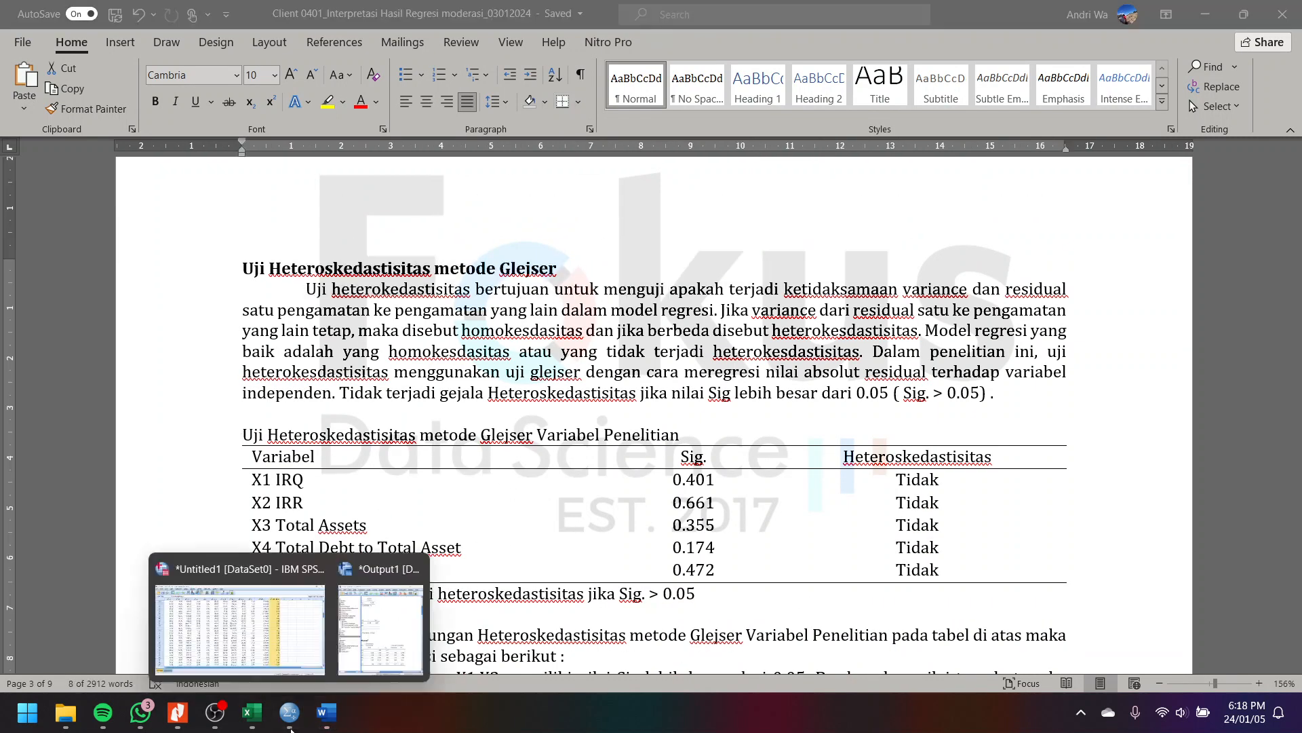
left_click(372, 600)
scroll(516, 535, "down", 3)
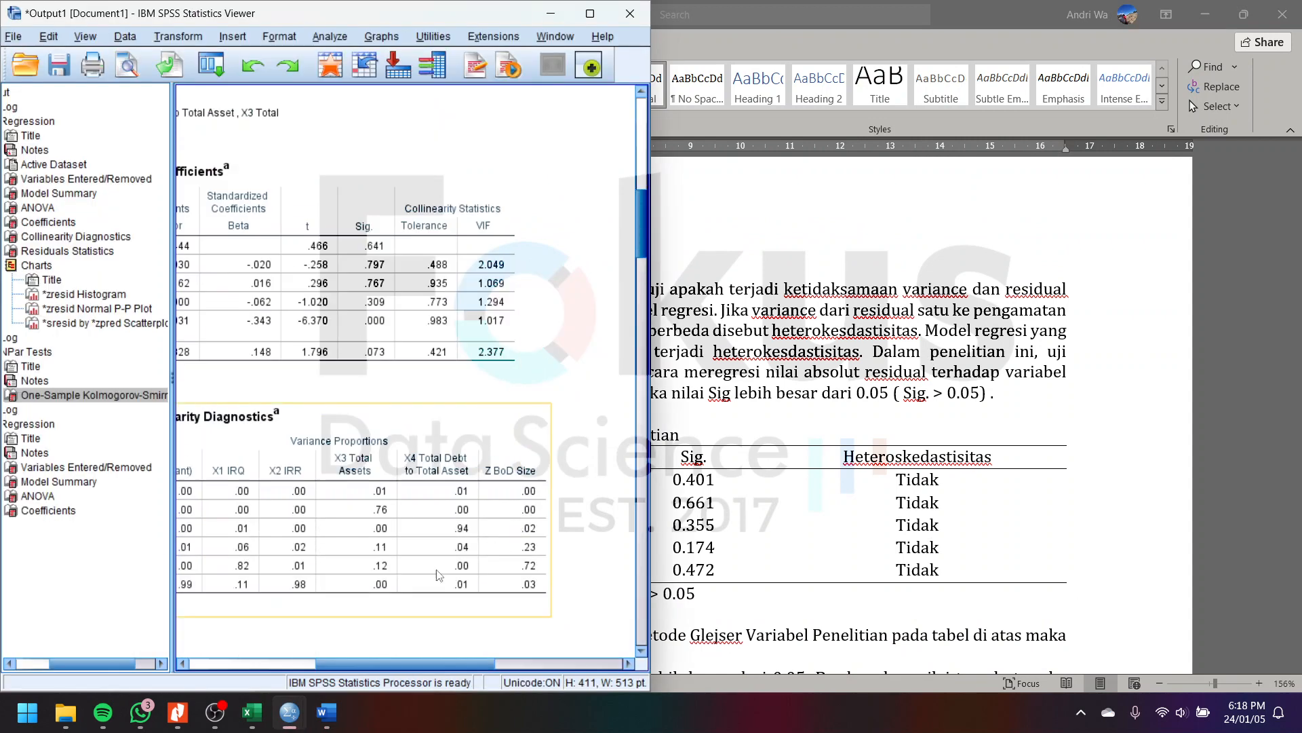
left_click_drag(456, 662, 392, 645)
scroll(385, 612, "down", 10)
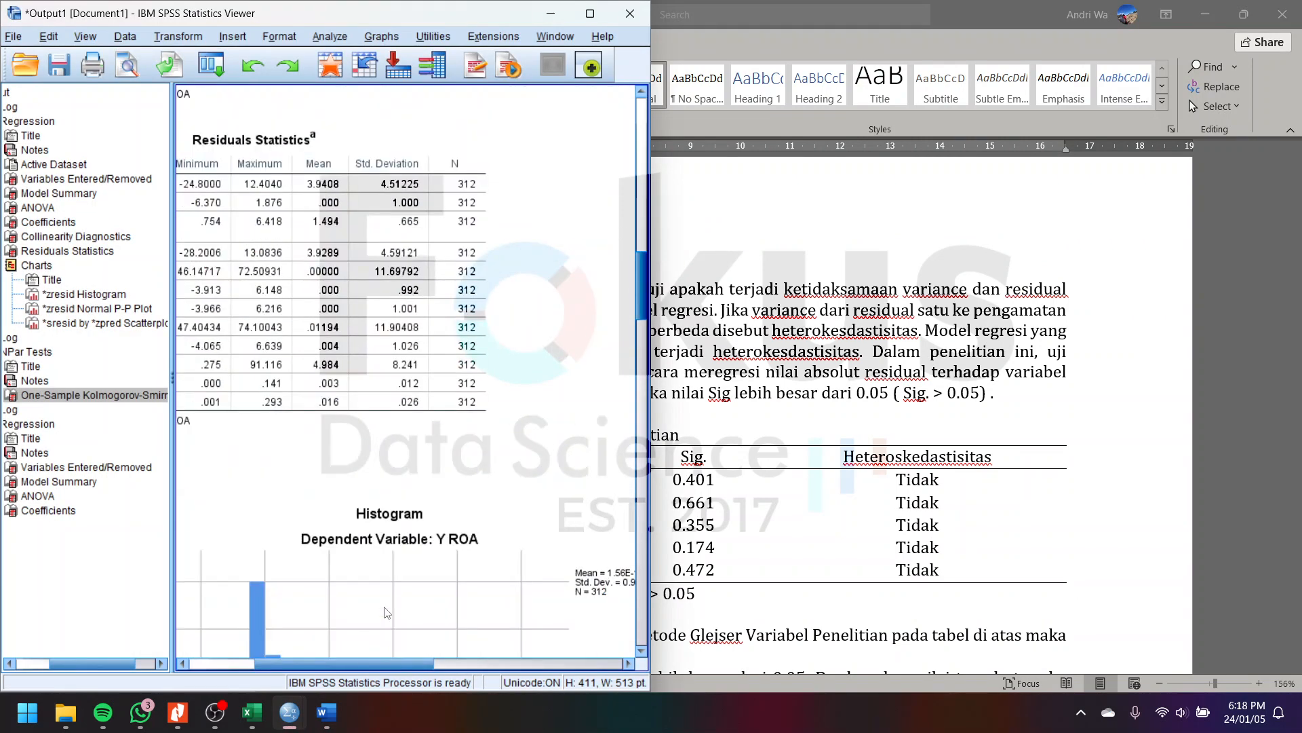
scroll(387, 613, "up", 10)
scroll(235, 560, "left", 3)
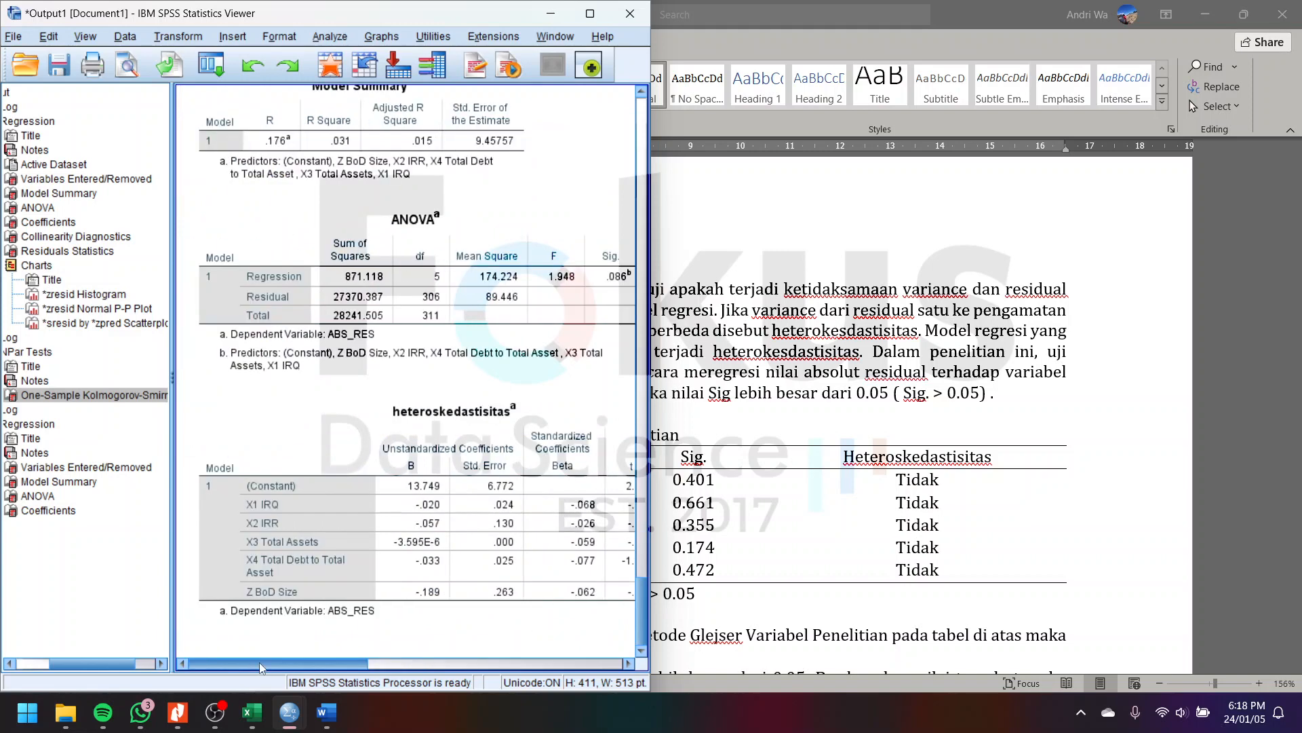
scroll(344, 597, "right", 5)
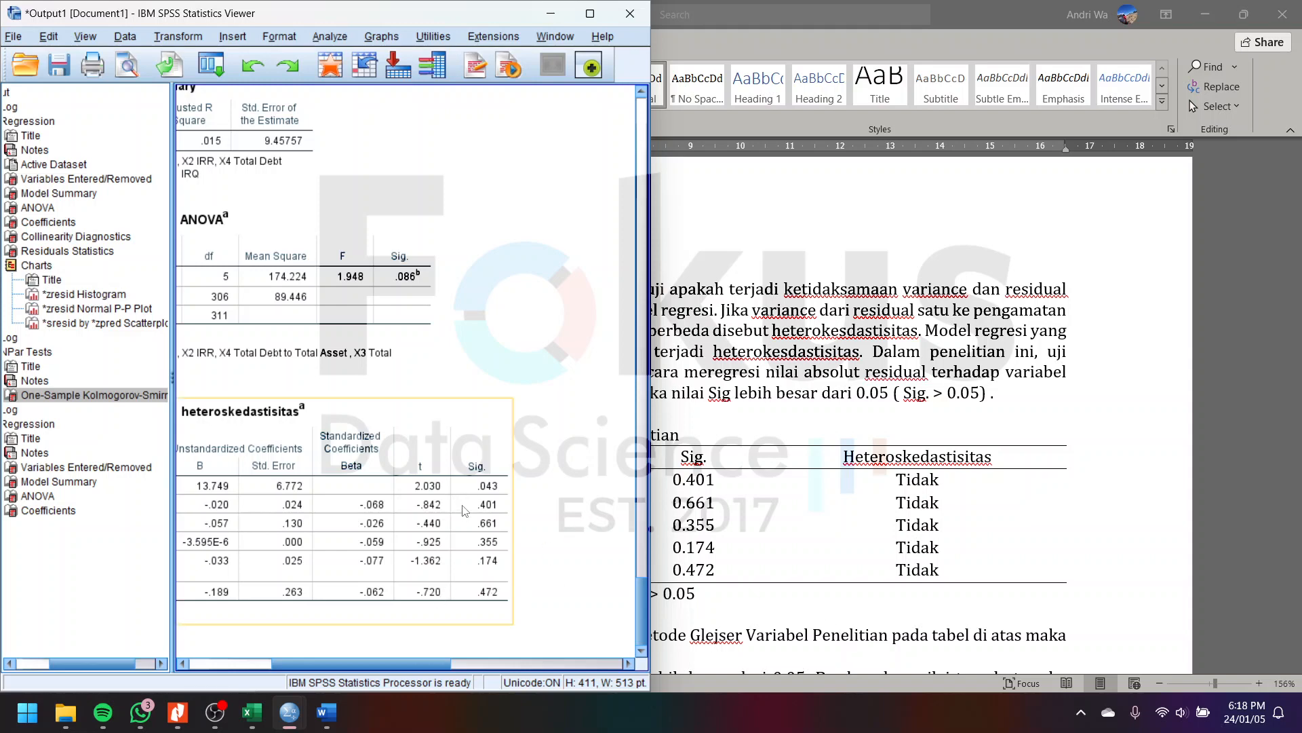
scroll(327, 651, "left", 5)
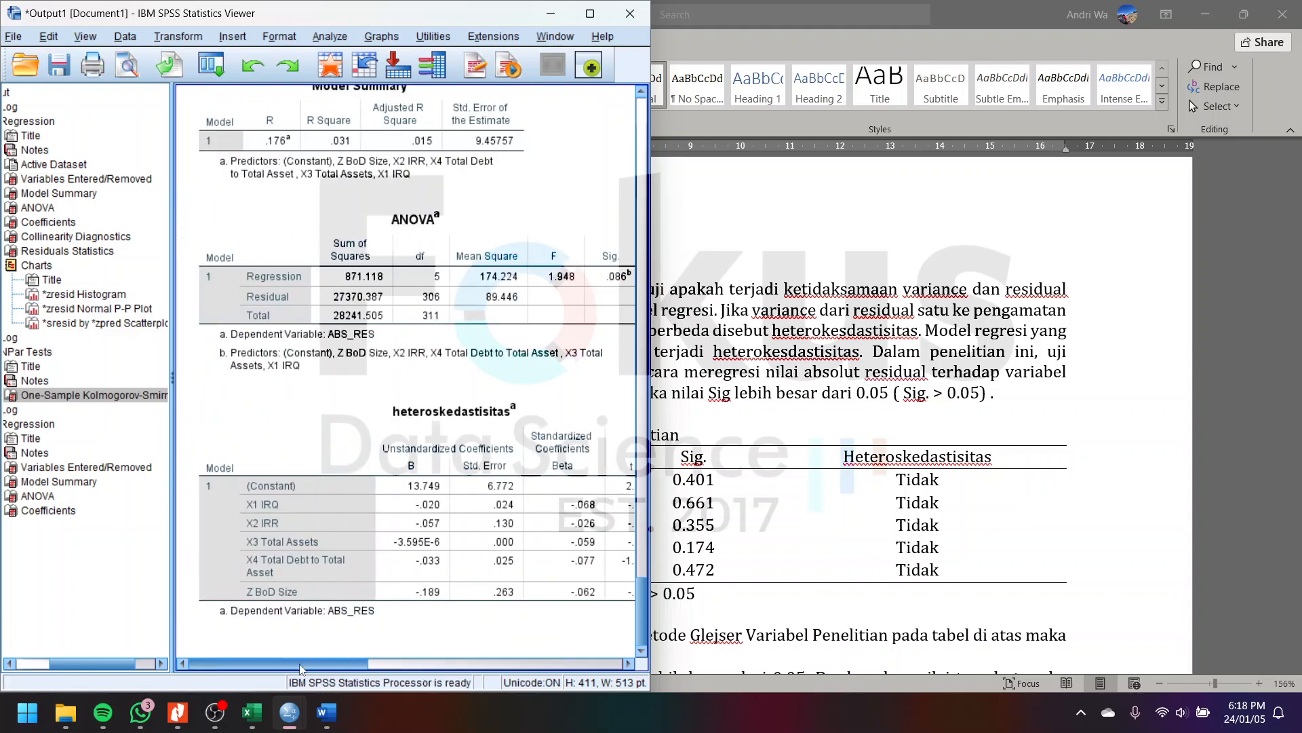
scroll(327, 655, "right", 5)
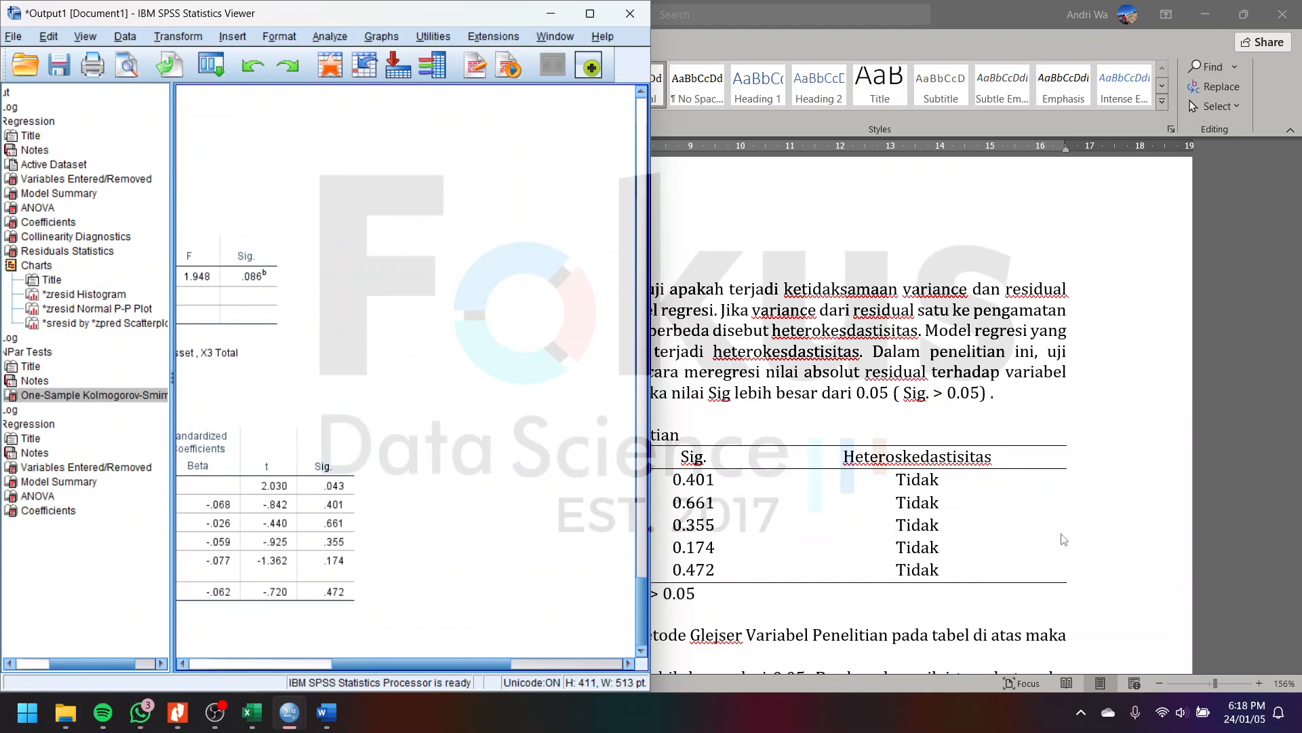
Step: Return to the Word document and review the Glejser conclusion and the Analisis koefisien determinasi (R²) explanation and table
left_click(948, 567)
scroll(739, 589, "down", 5)
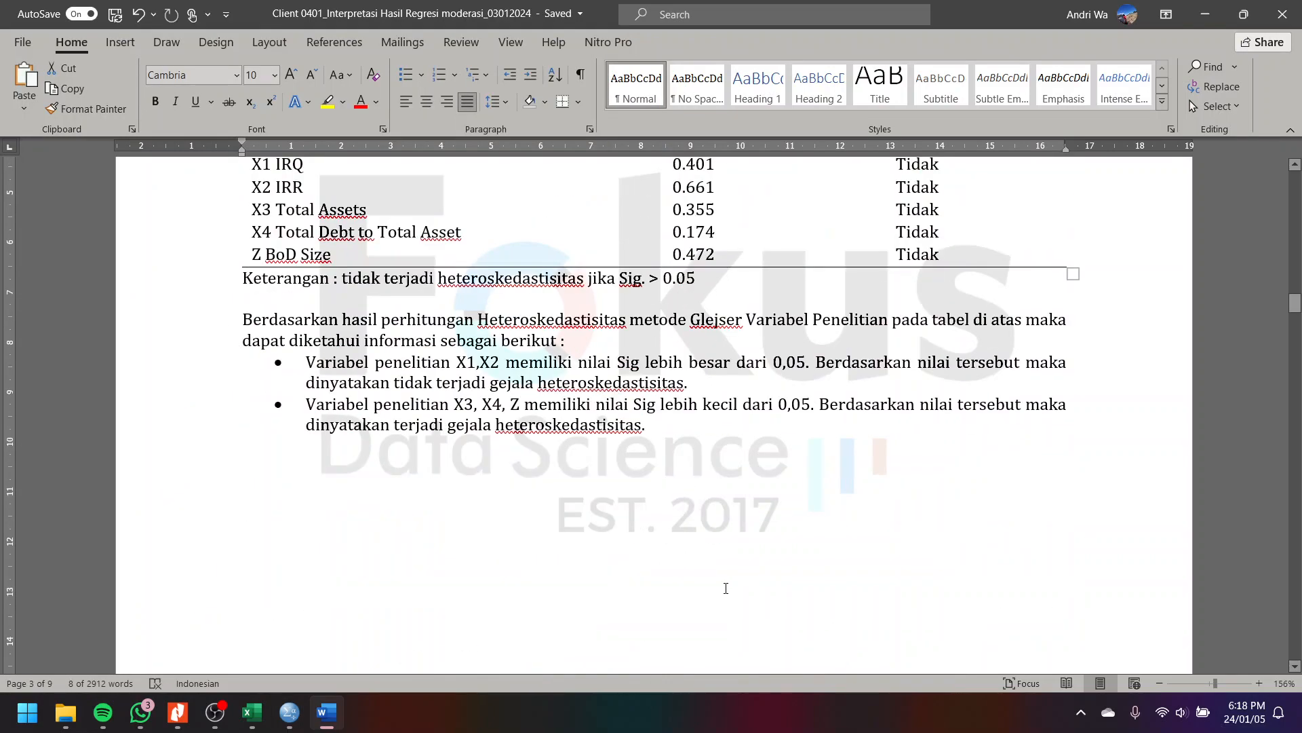
scroll(728, 584, "down", 10)
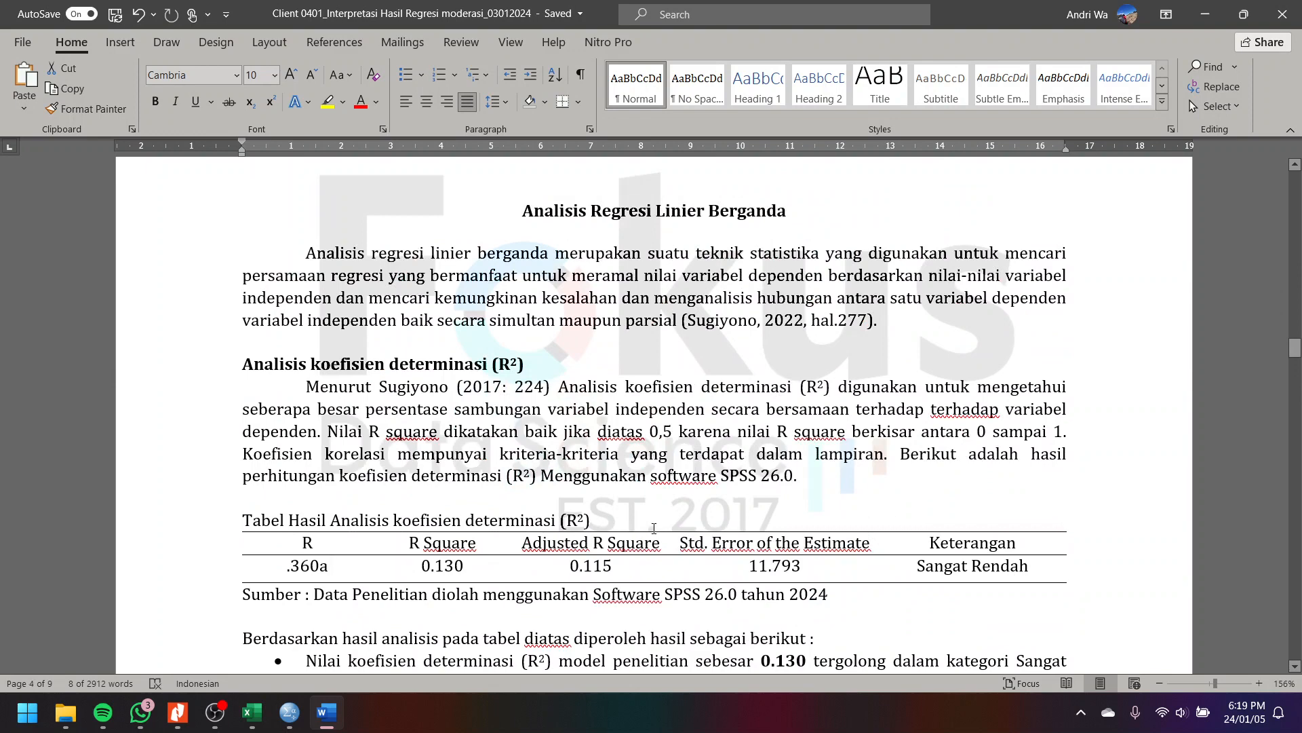
left_click_drag(526, 219, 884, 460)
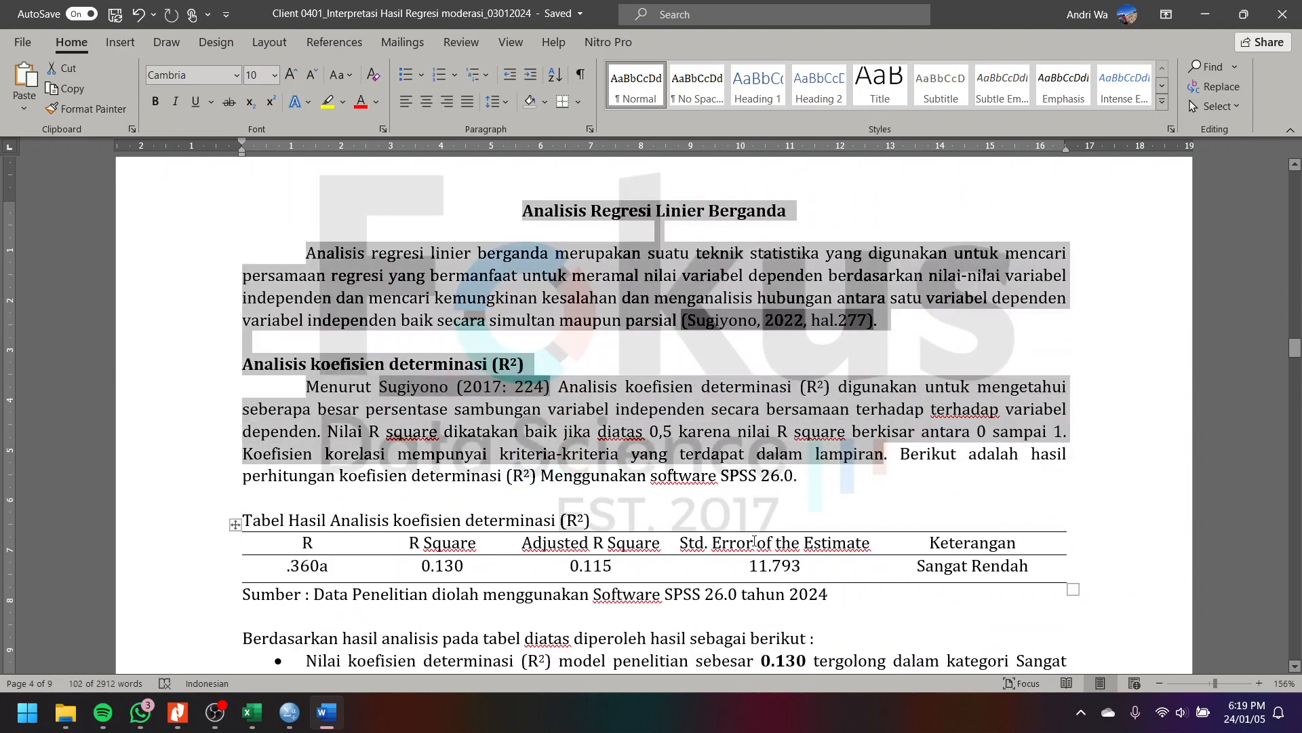
scroll(712, 540, "down", 2)
left_click(638, 534)
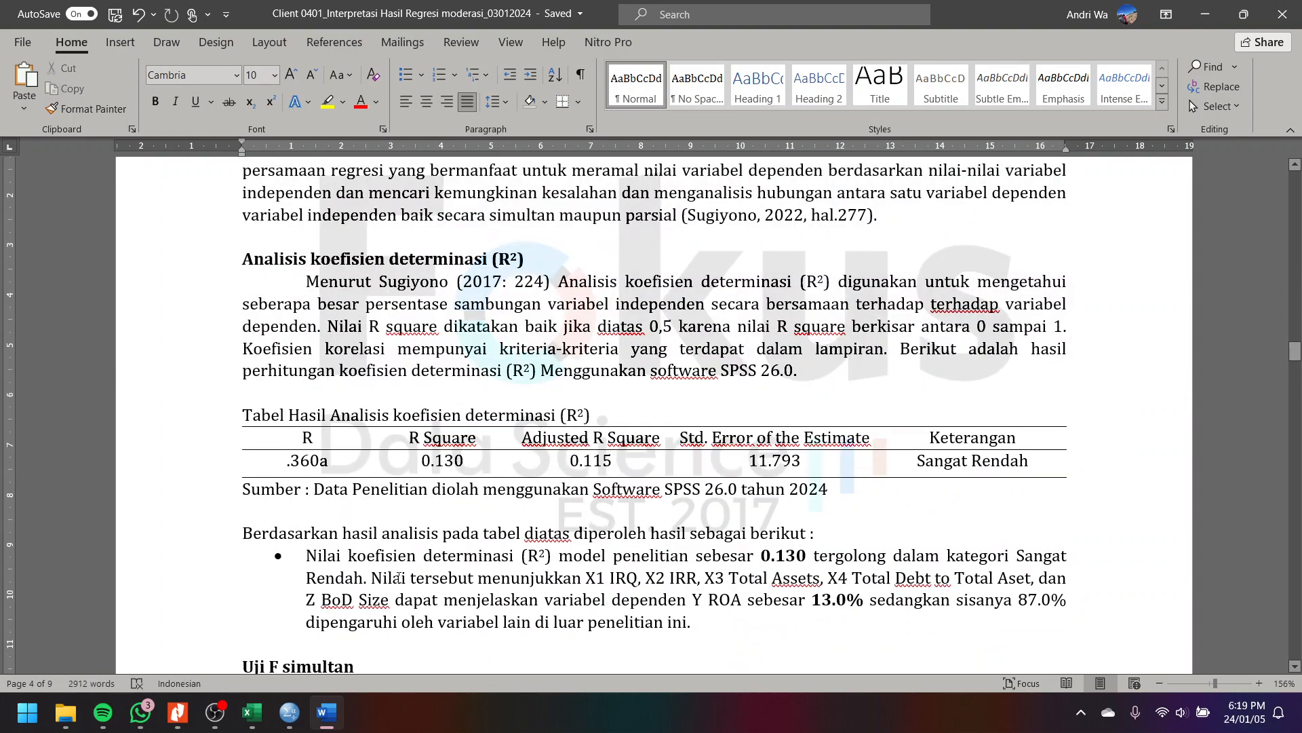
Step: Switch to the SPSS output and examine the R Square values in the first regression's Model Summary table
mouse_move(289, 712)
left_click(356, 617)
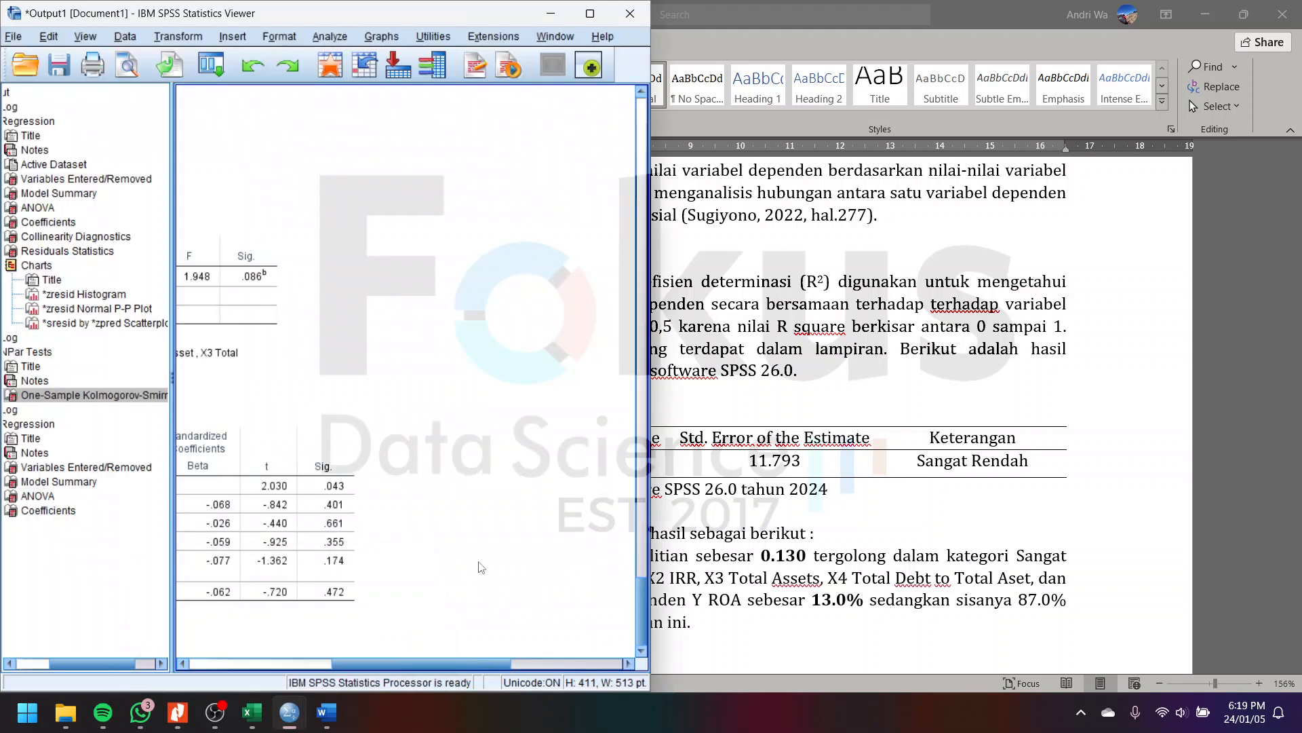
scroll(407, 543, "up", 15)
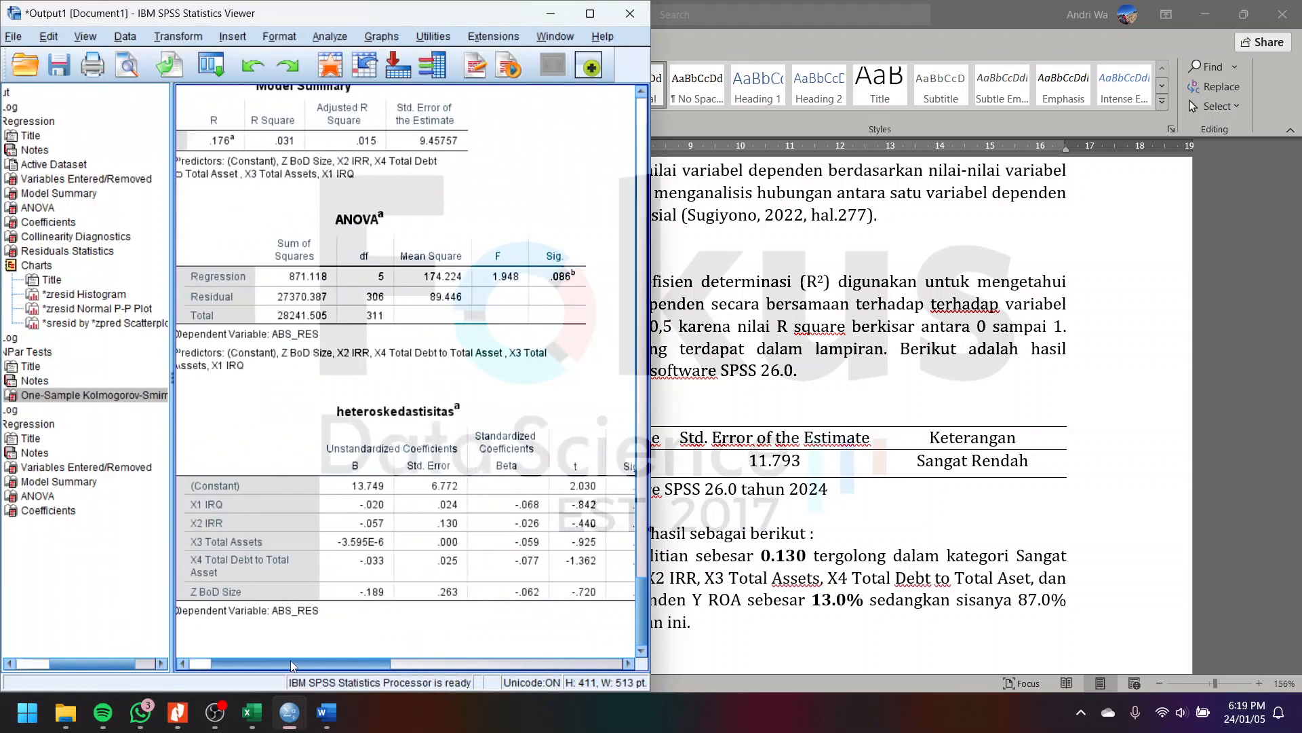
scroll(391, 395, "up", 10)
scroll(390, 396, "down", 4)
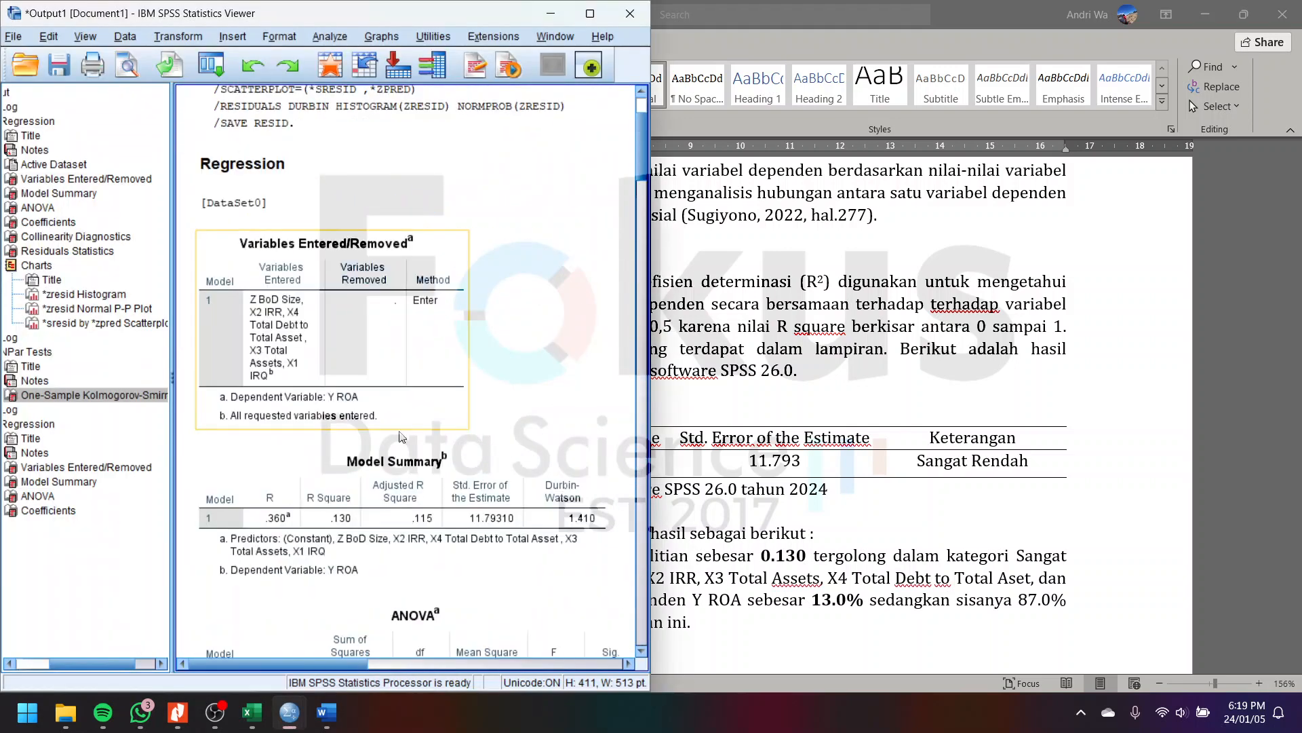
left_click(351, 396)
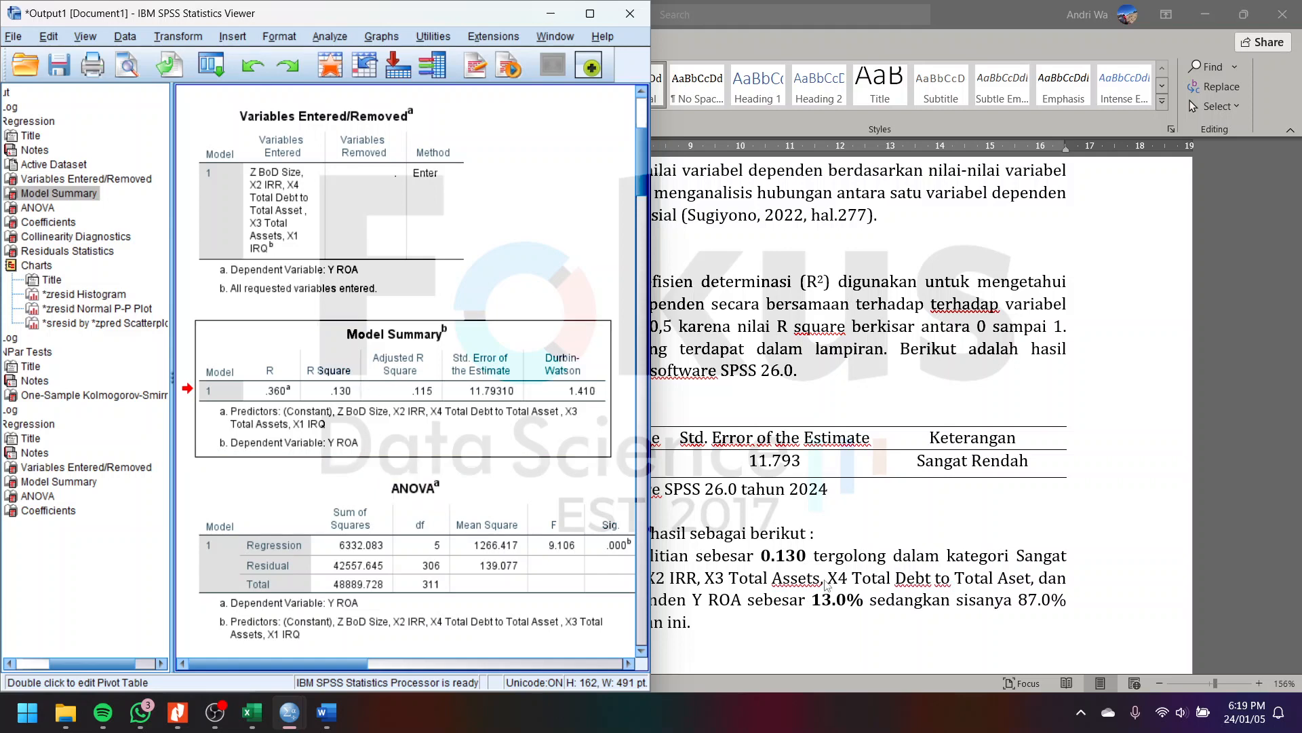
Step: Return to the Word document and review the R² interpretation, including its predictors, dependent variable and explained and remaining percentages
left_click(826, 579)
scroll(771, 590, "down", 2)
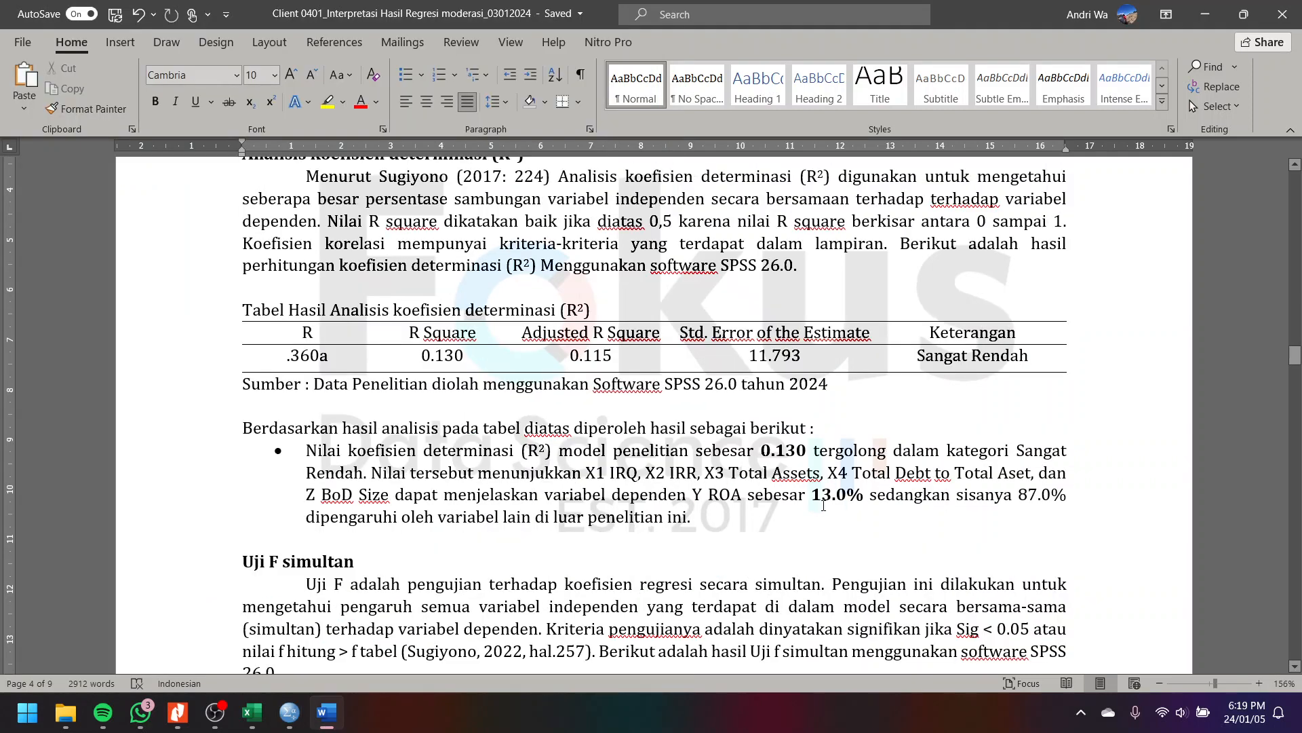
left_click(837, 495)
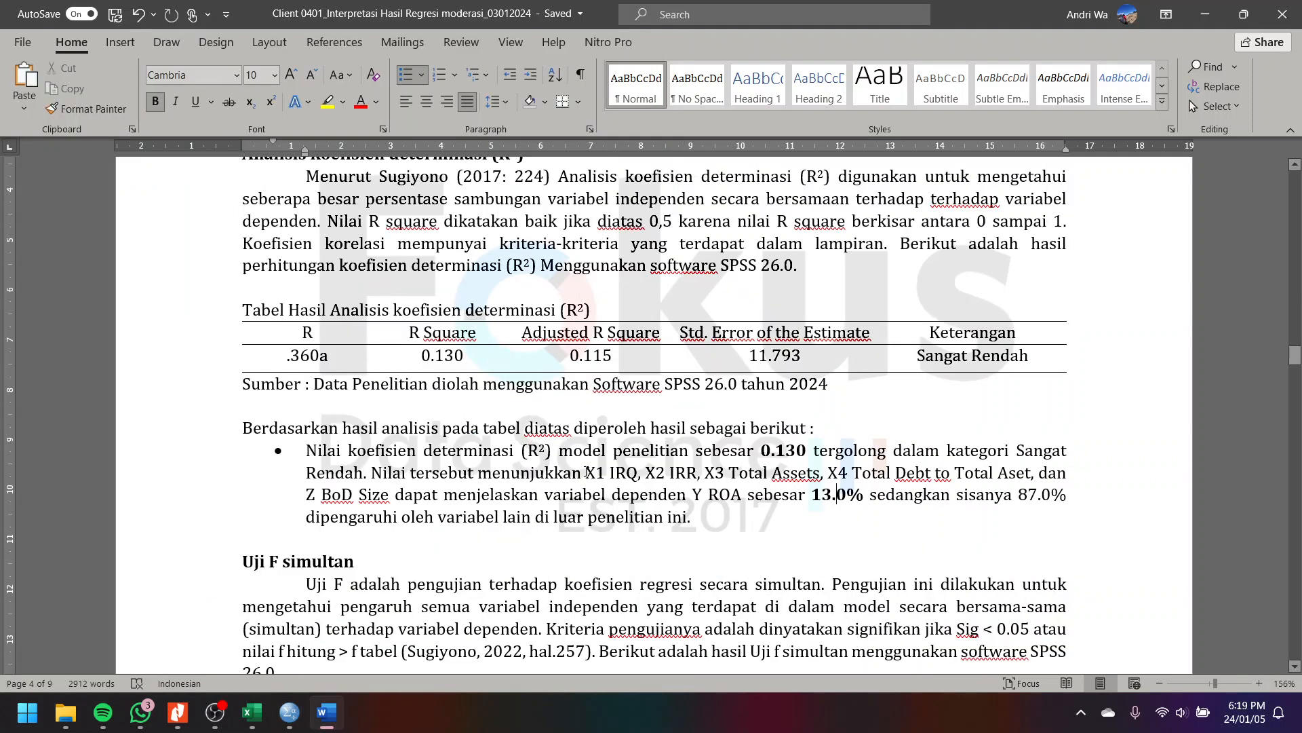
left_click_drag(586, 473, 395, 494)
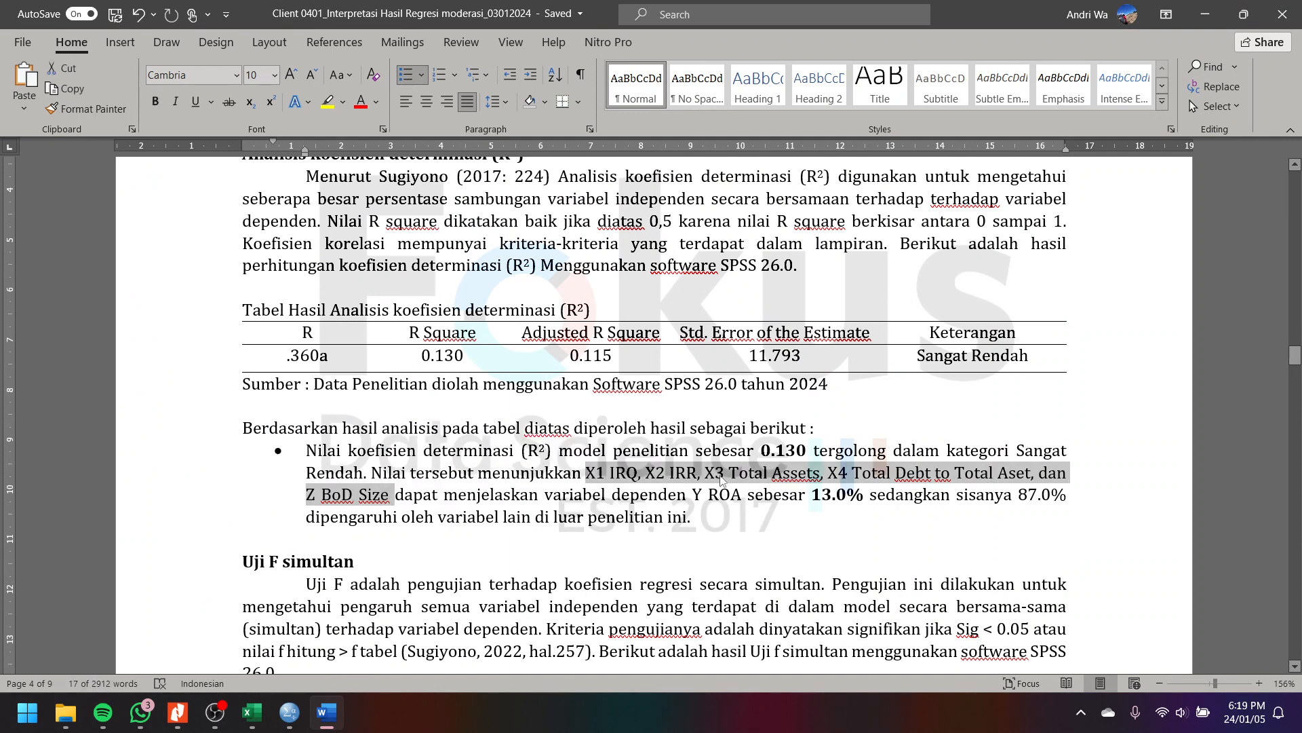
left_click(831, 499)
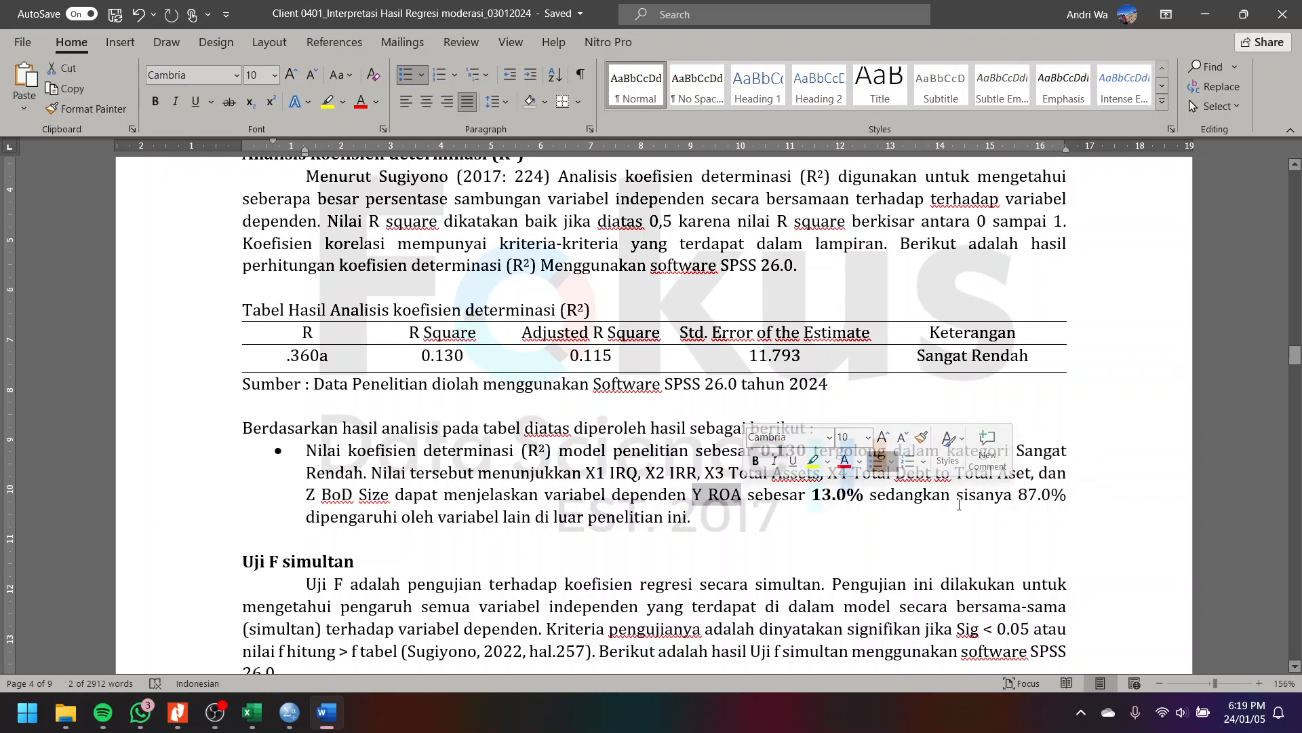
left_click_drag(1018, 496, 1068, 500)
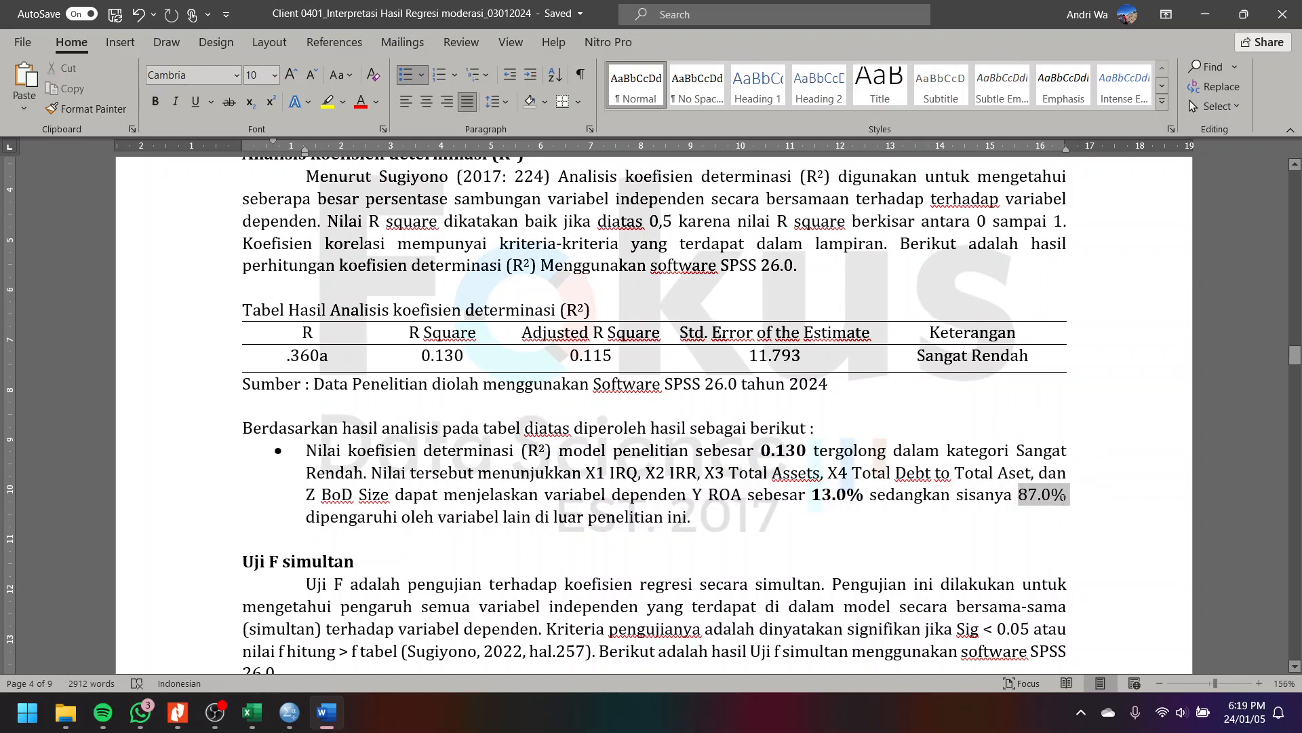
left_click(450, 519)
Step: Review the Uji F simultan explanation, its conclusions and the Sig. column of its result table
scroll(450, 519, "down", 3)
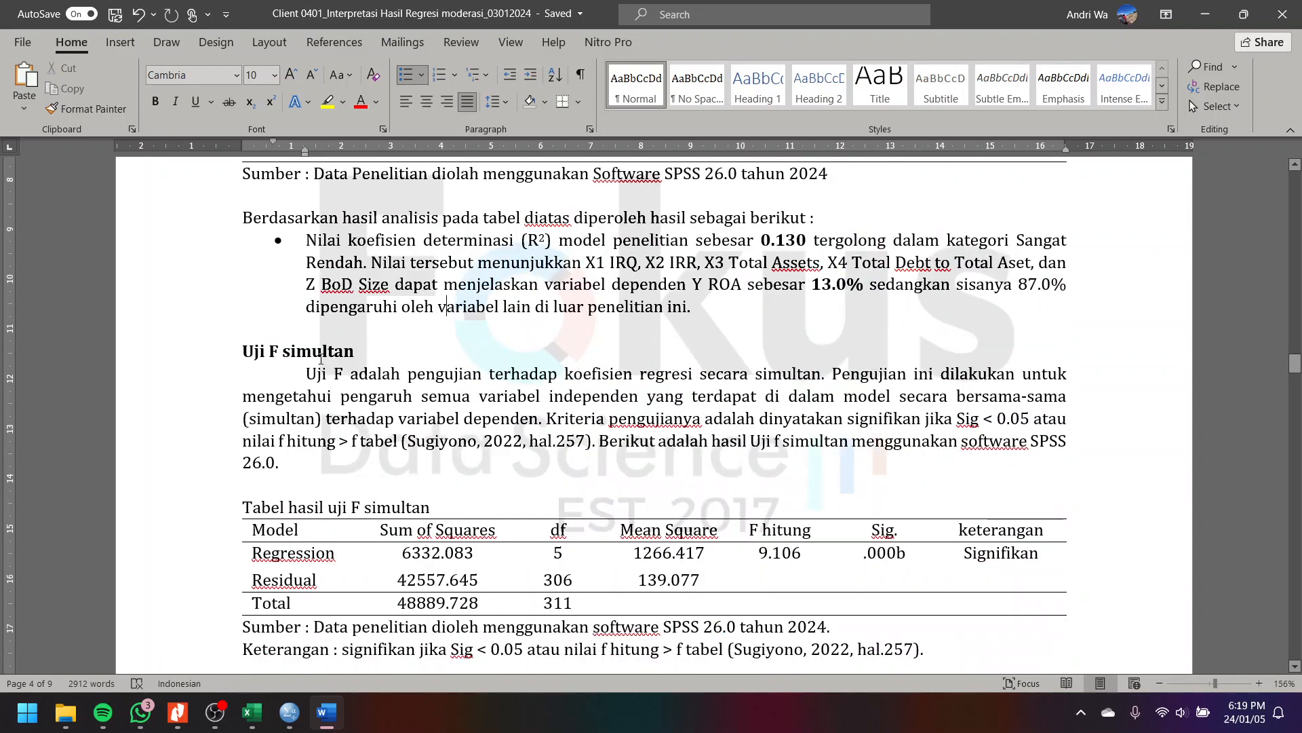
left_click_drag(322, 374, 417, 396)
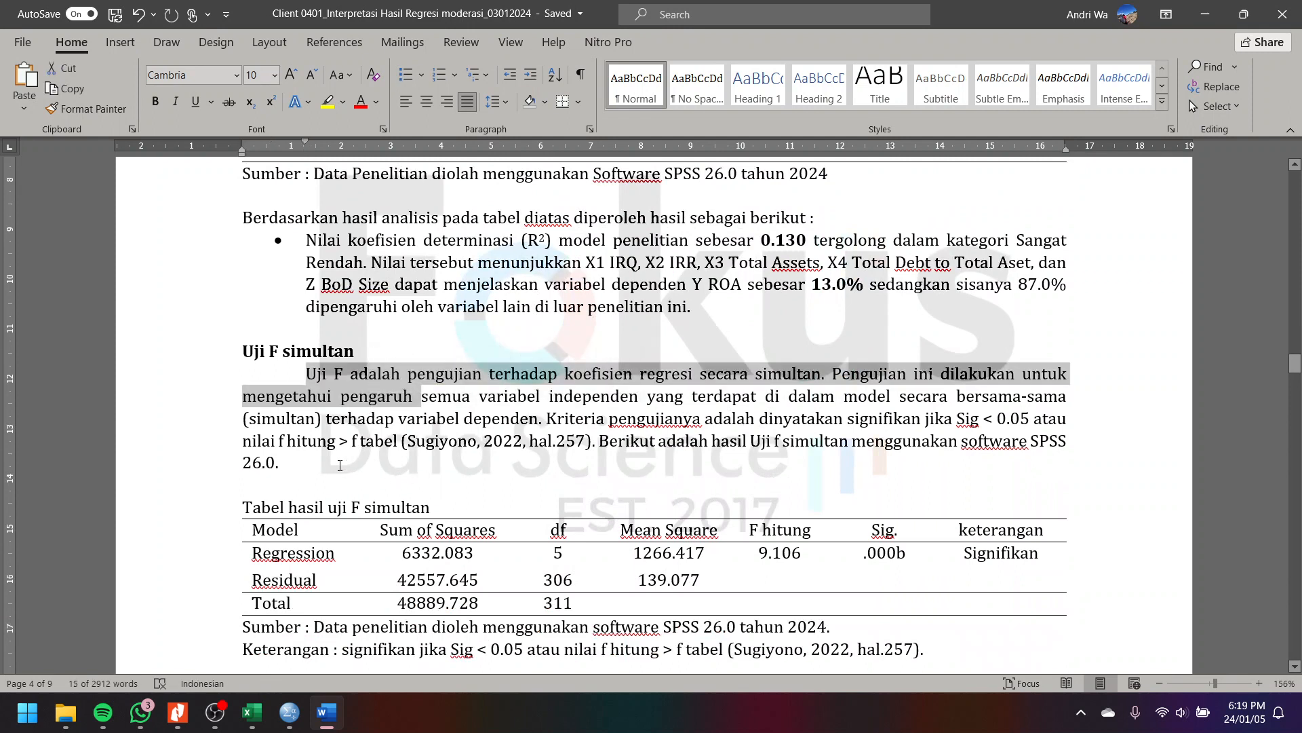
left_click(283, 487)
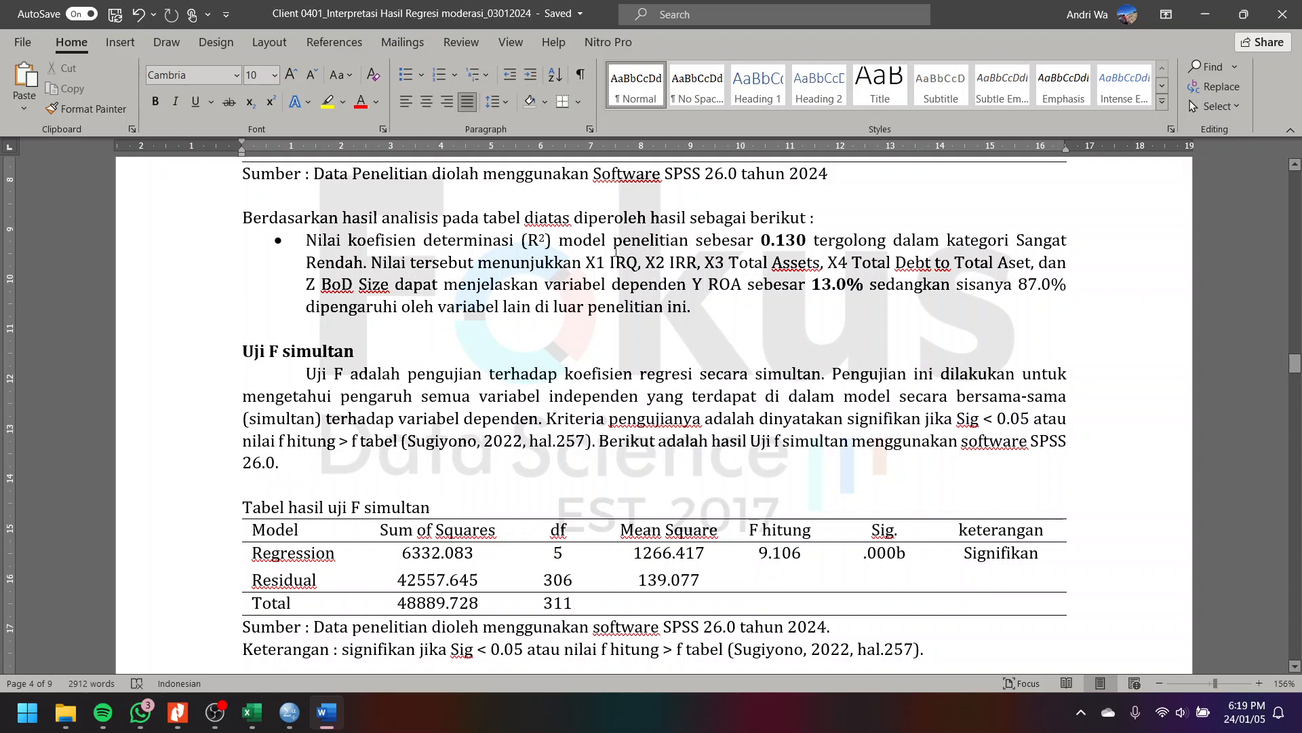
left_click_drag(596, 263, 395, 285)
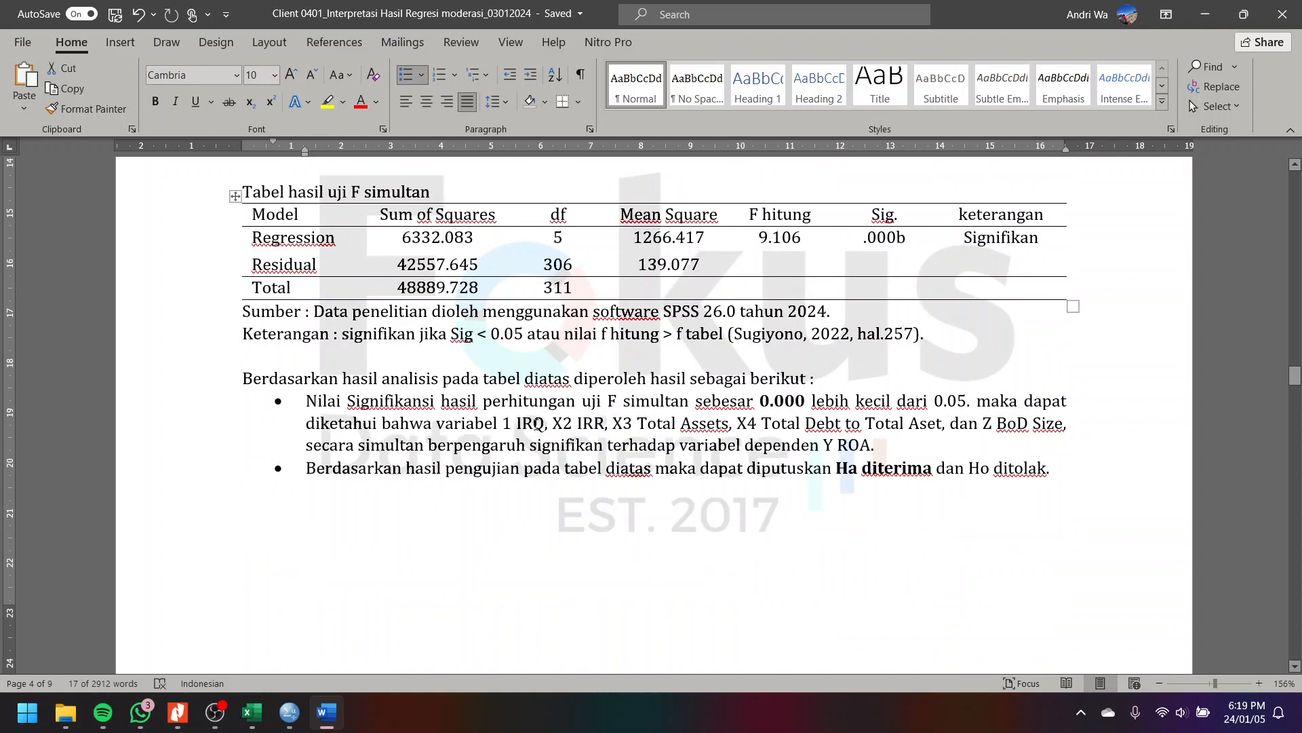
left_click(871, 444)
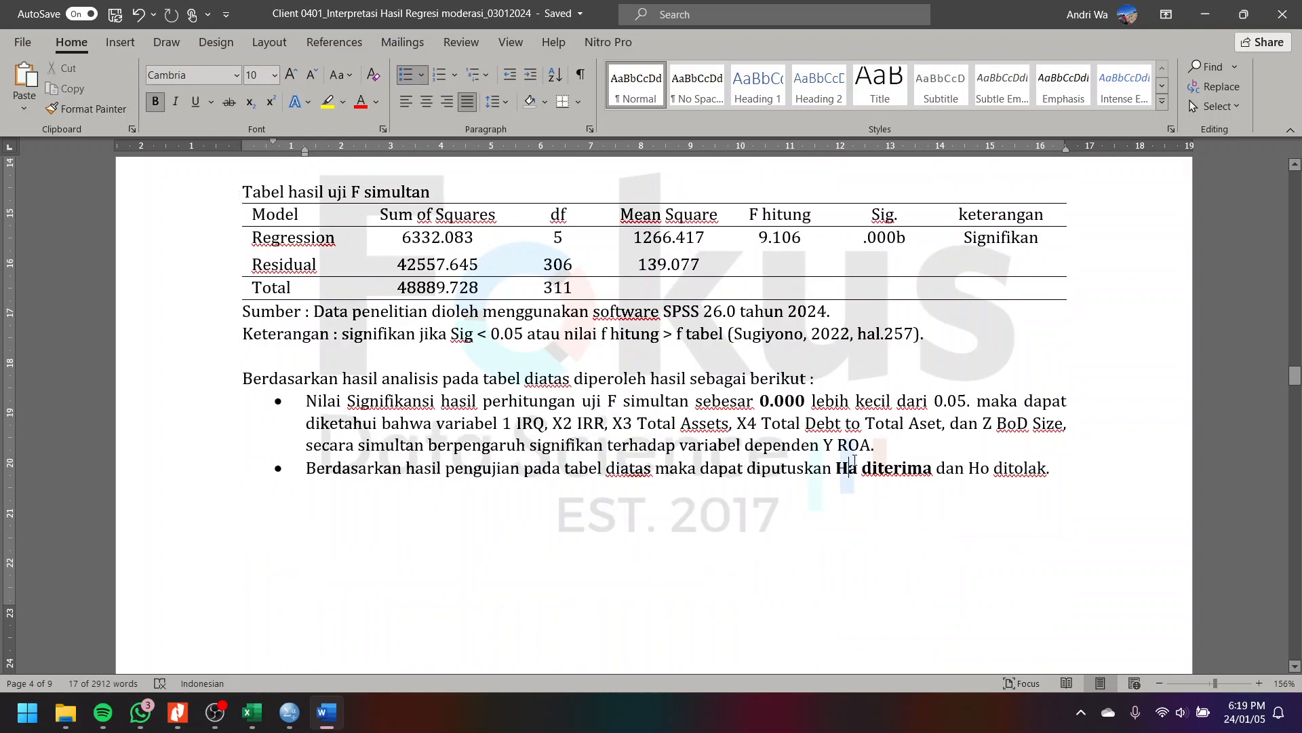
scroll(878, 371, "up", 3)
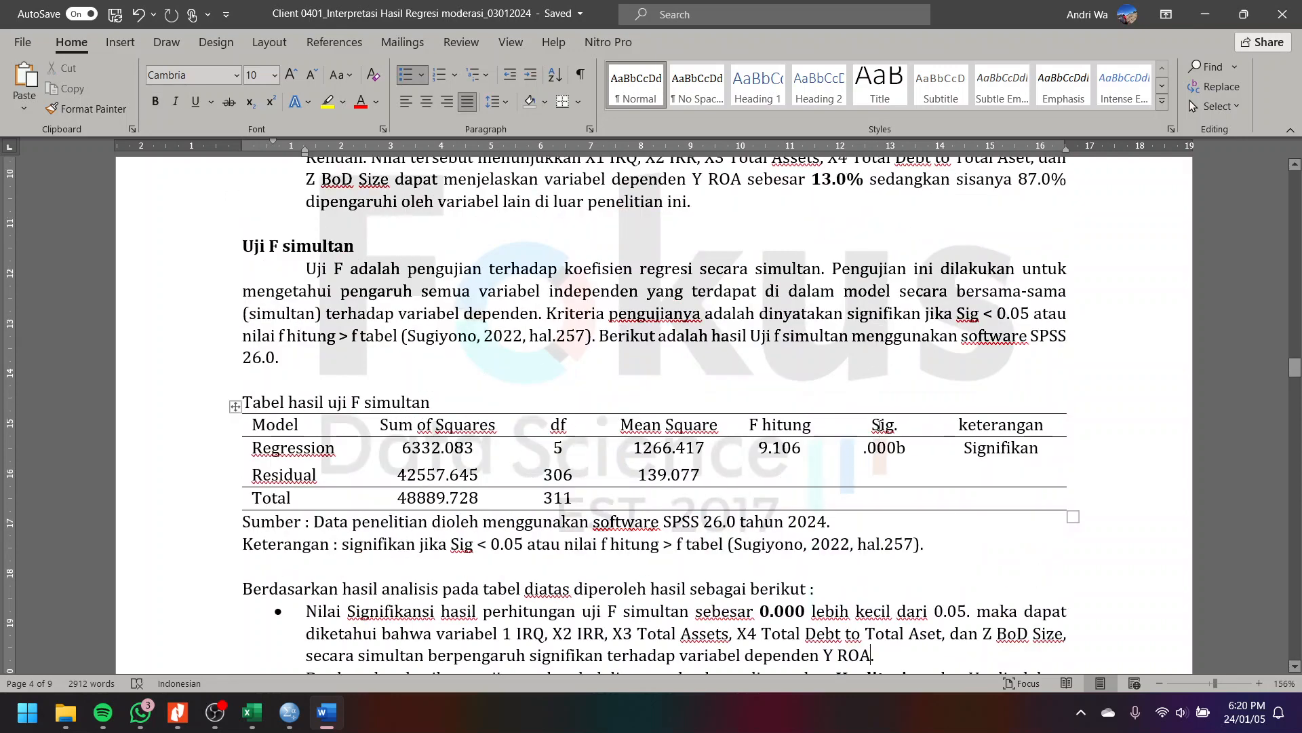
left_click_drag(879, 426, 882, 449)
Step: Switch to the SPSS output and examine the first regression's ANOVA and Coefficients tables, including the Sig. columns
mouse_move(293, 719)
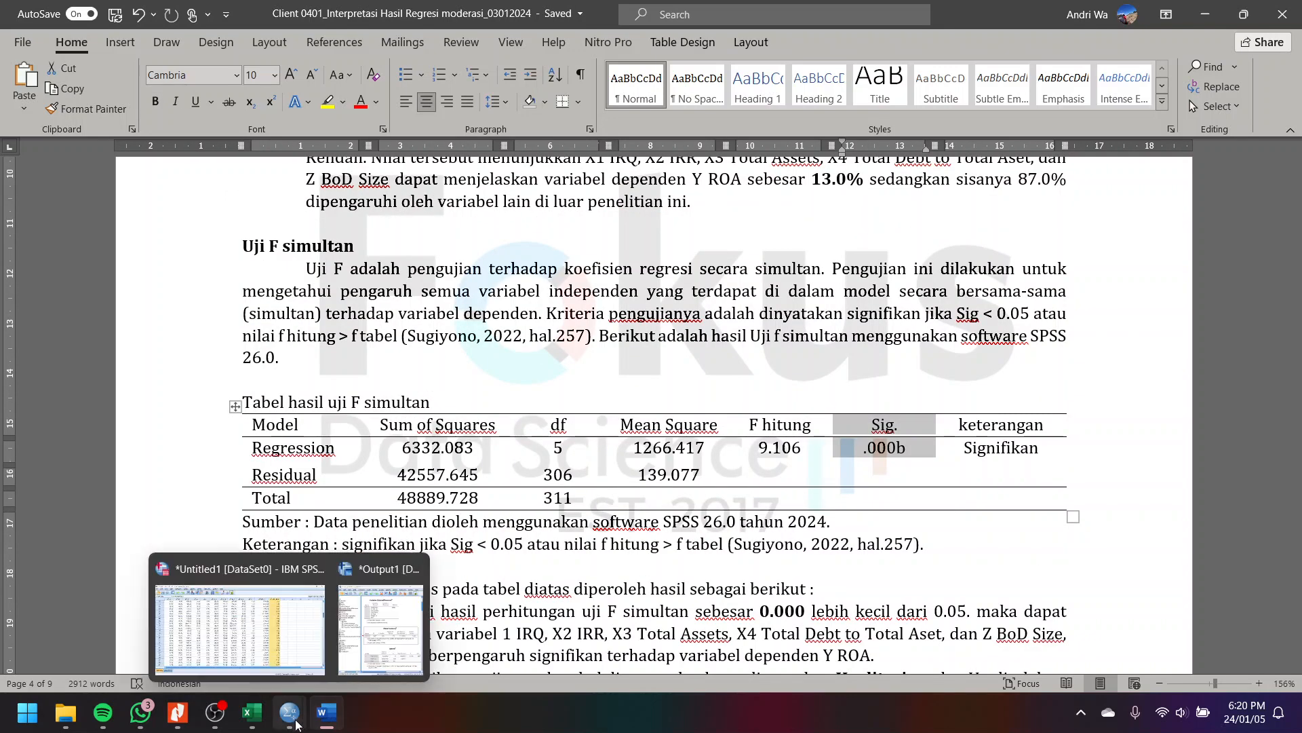
left_click(380, 628)
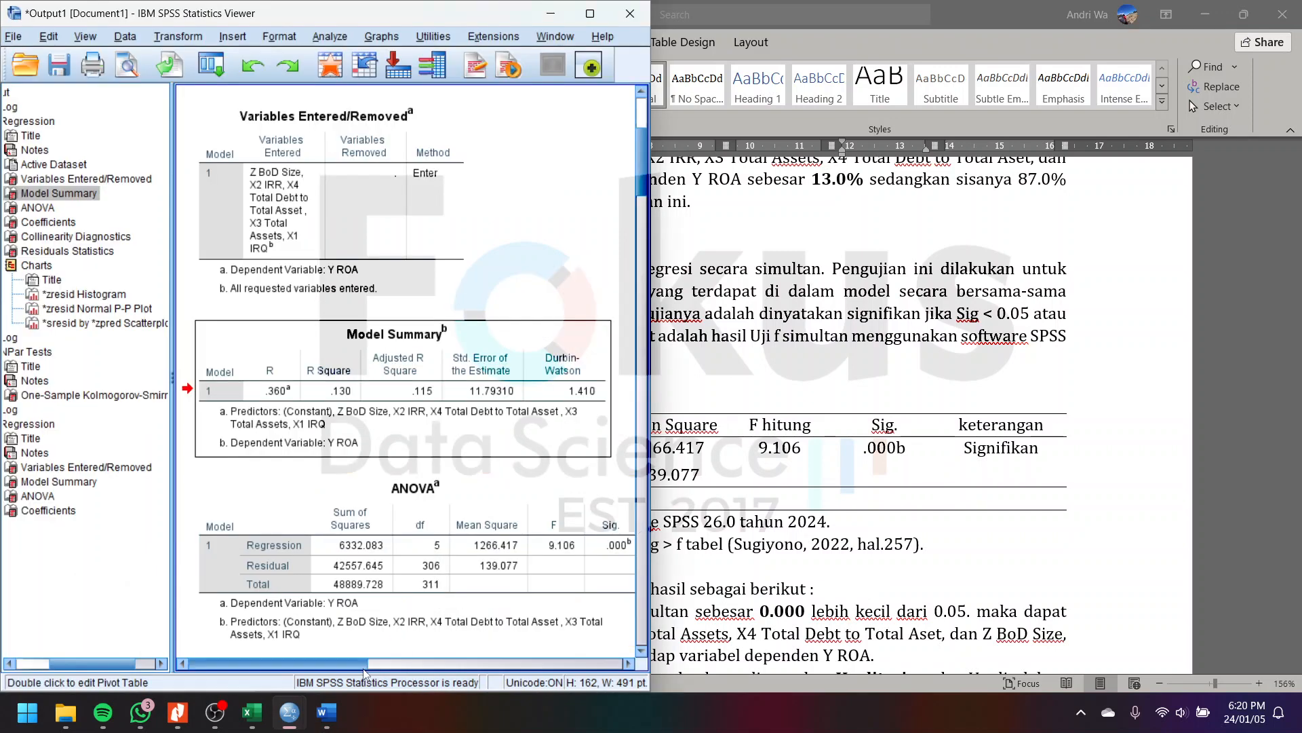
left_click_drag(372, 671, 409, 673)
scroll(407, 543, "down", 3)
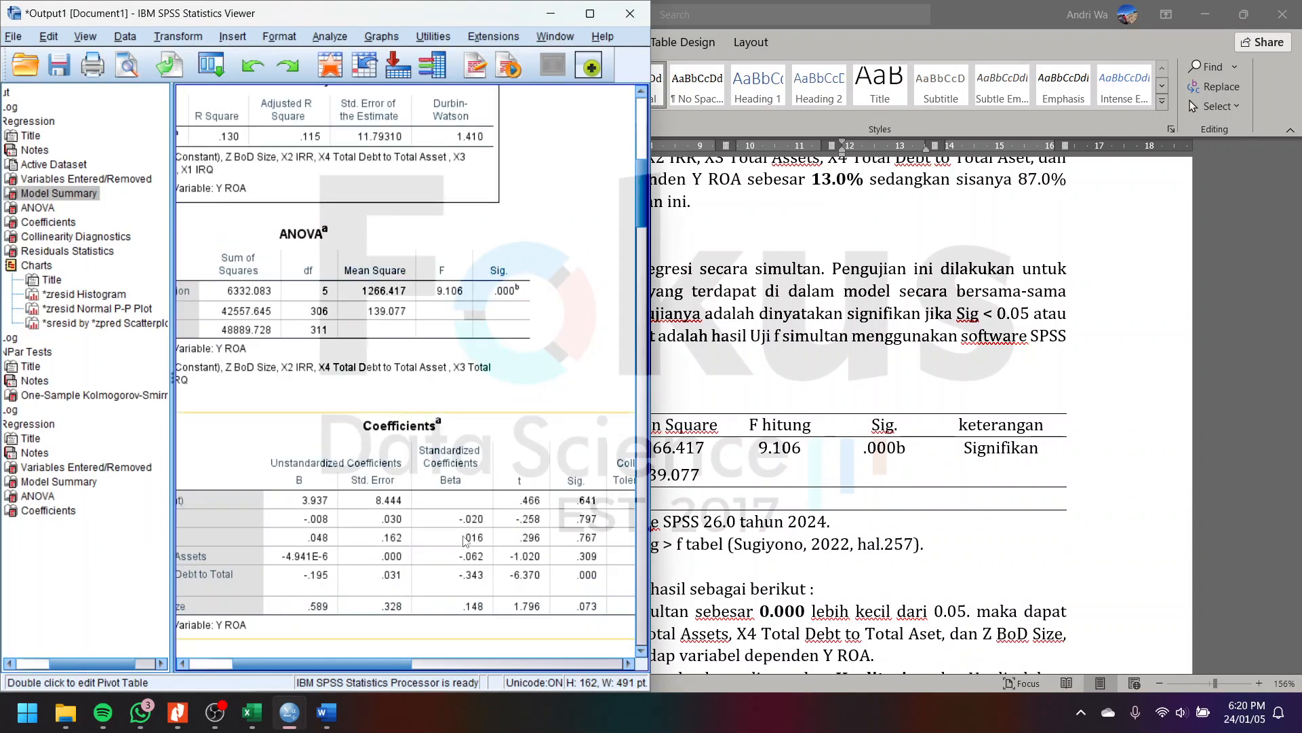
left_click(363, 519)
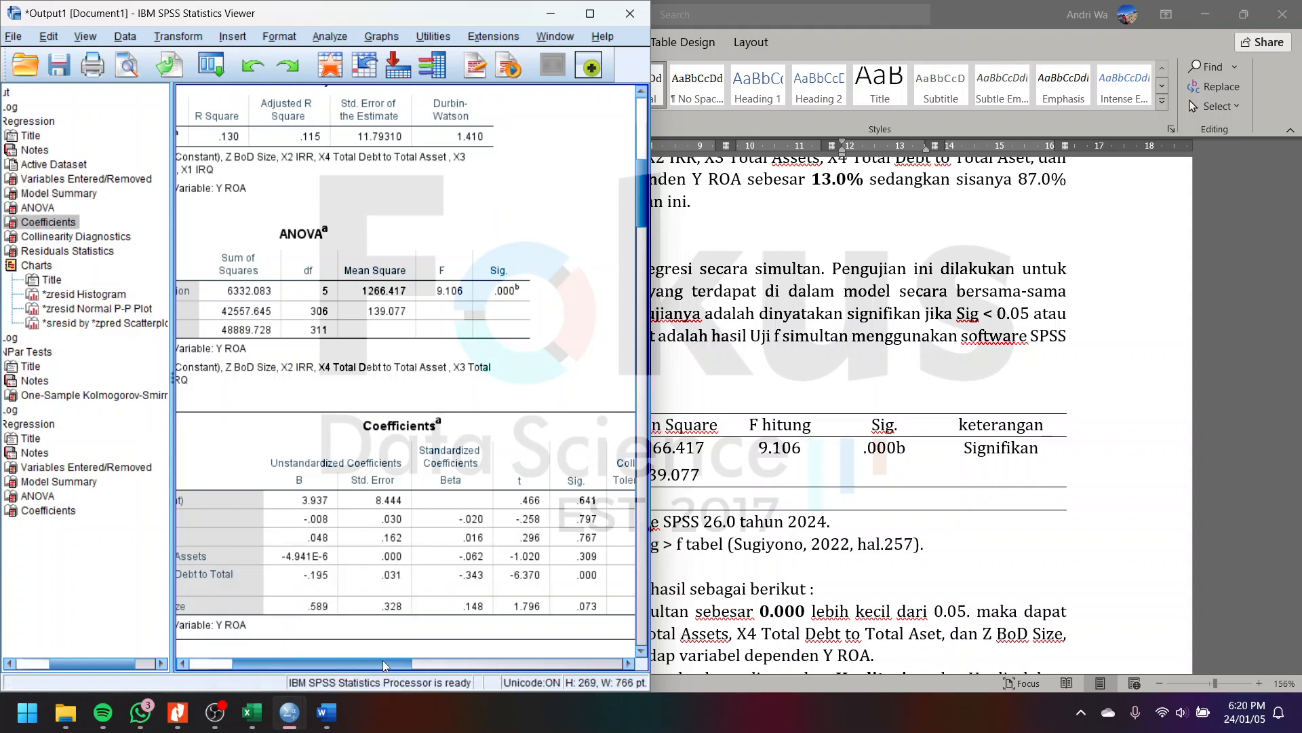
mouse_move(383, 666)
left_mouse_down()
mouse_move(341, 666)
mouse_move(412, 668)
mouse_move(359, 667)
left_mouse_up()
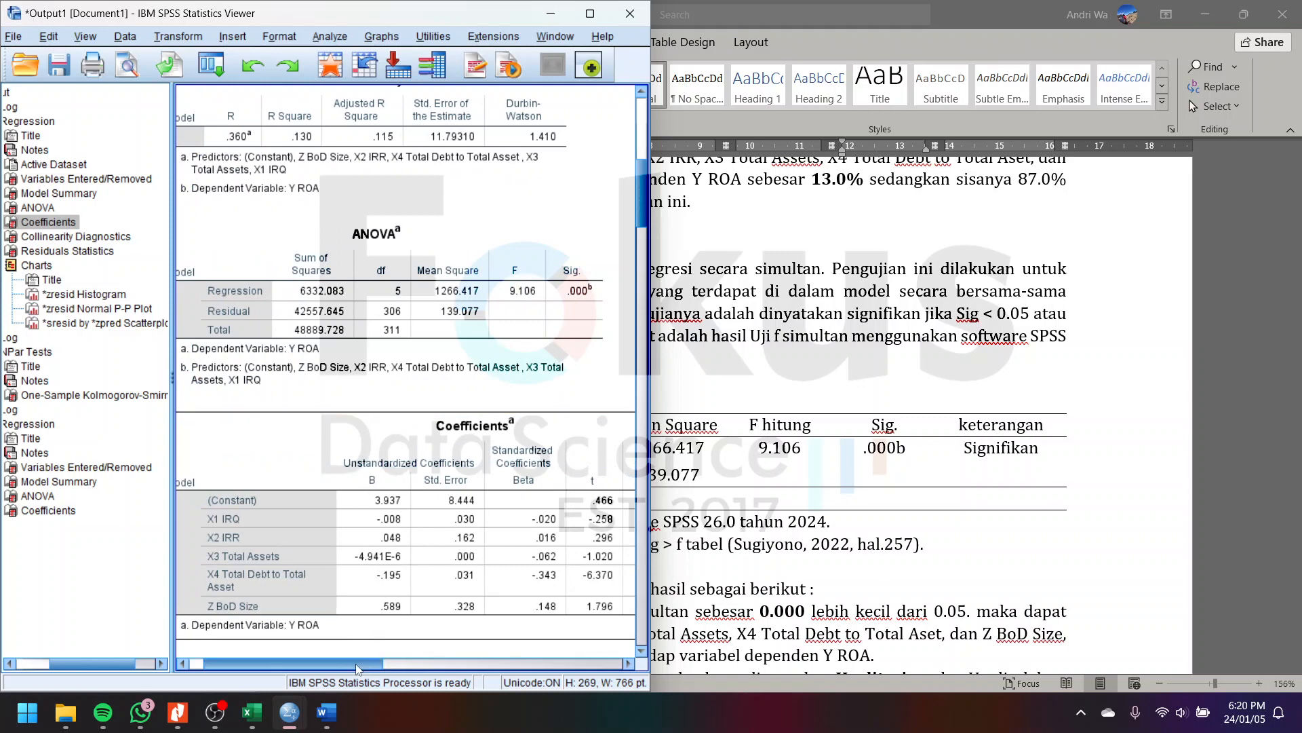
left_click_drag(339, 663, 478, 664)
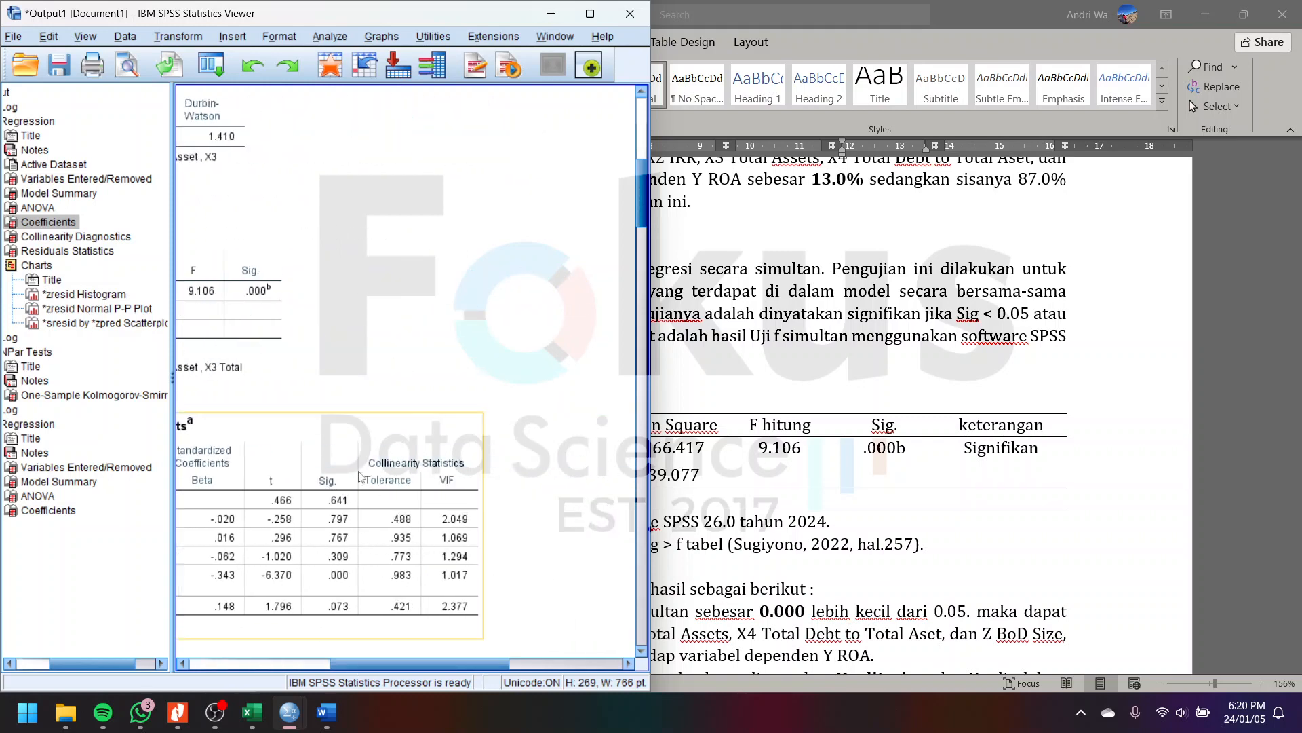
Step: Return to the Word document and review the Uji F conclusion and the uji t parsial result table
key("alt+Tab")
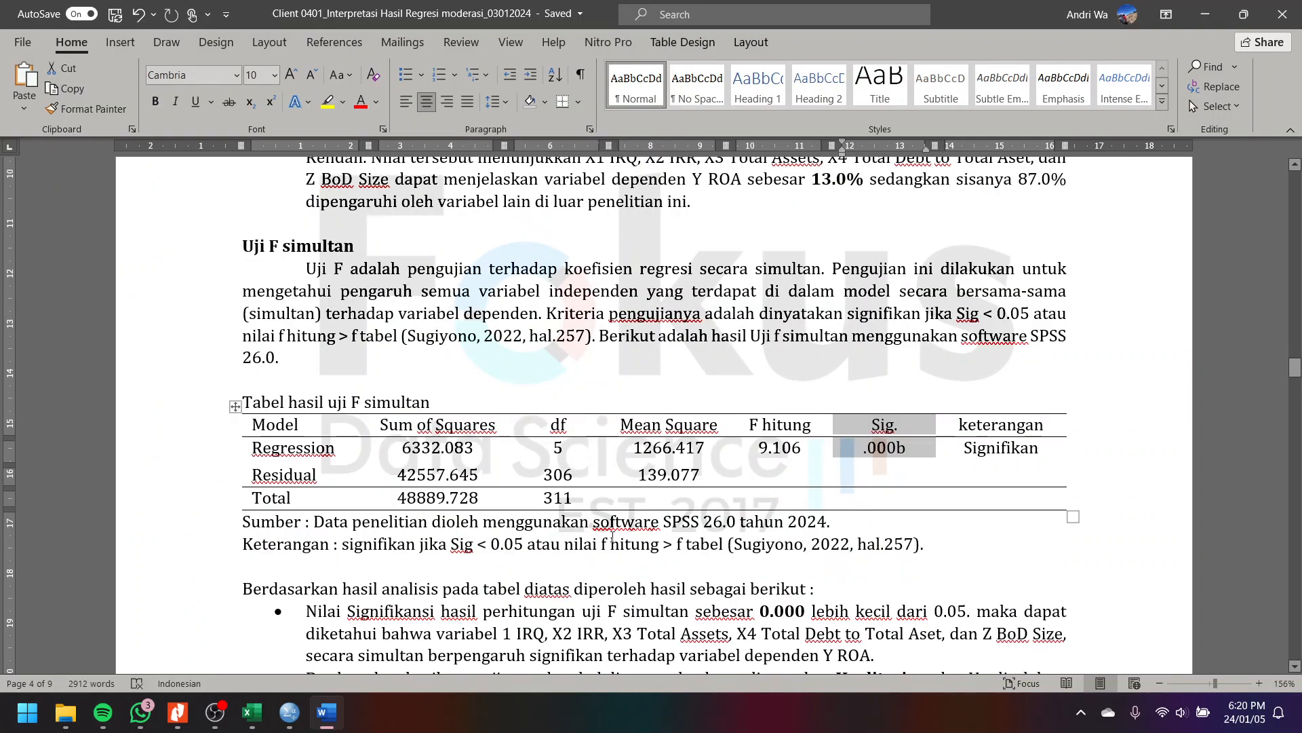
scroll(668, 491, "down", 3)
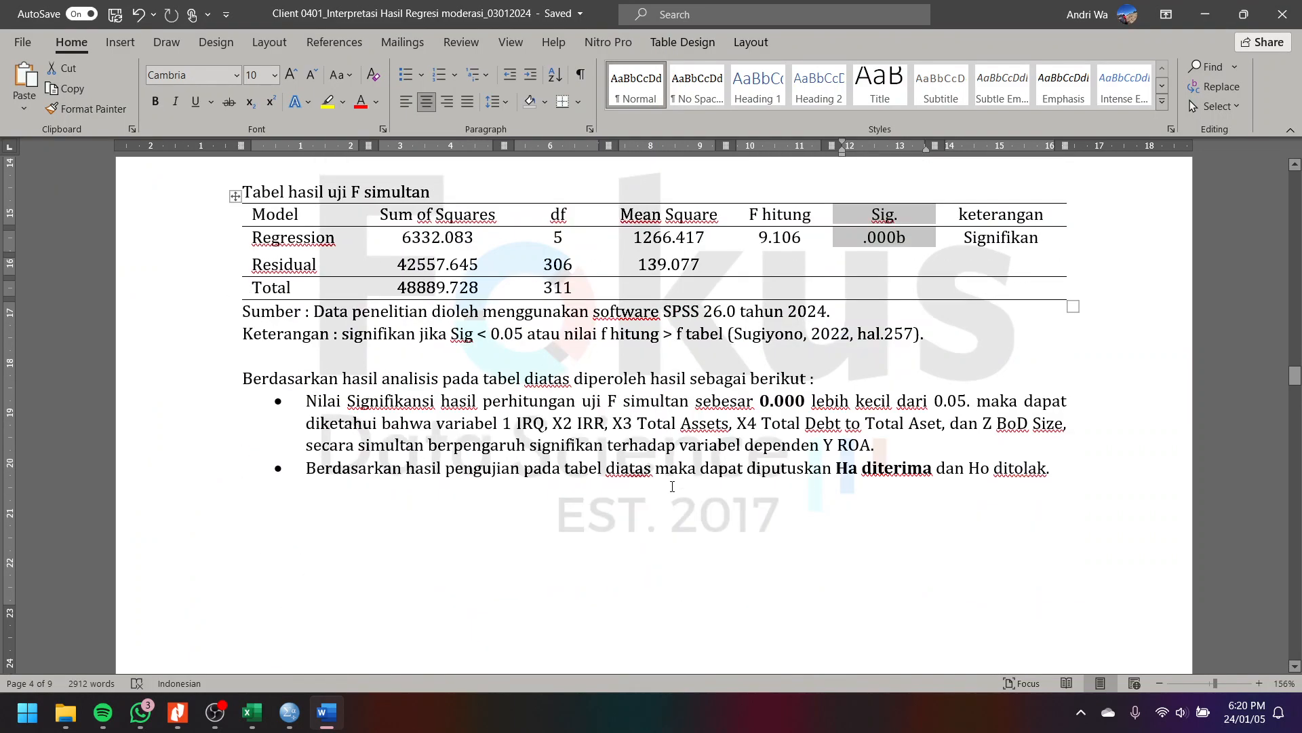
scroll(727, 418, "down", 15)
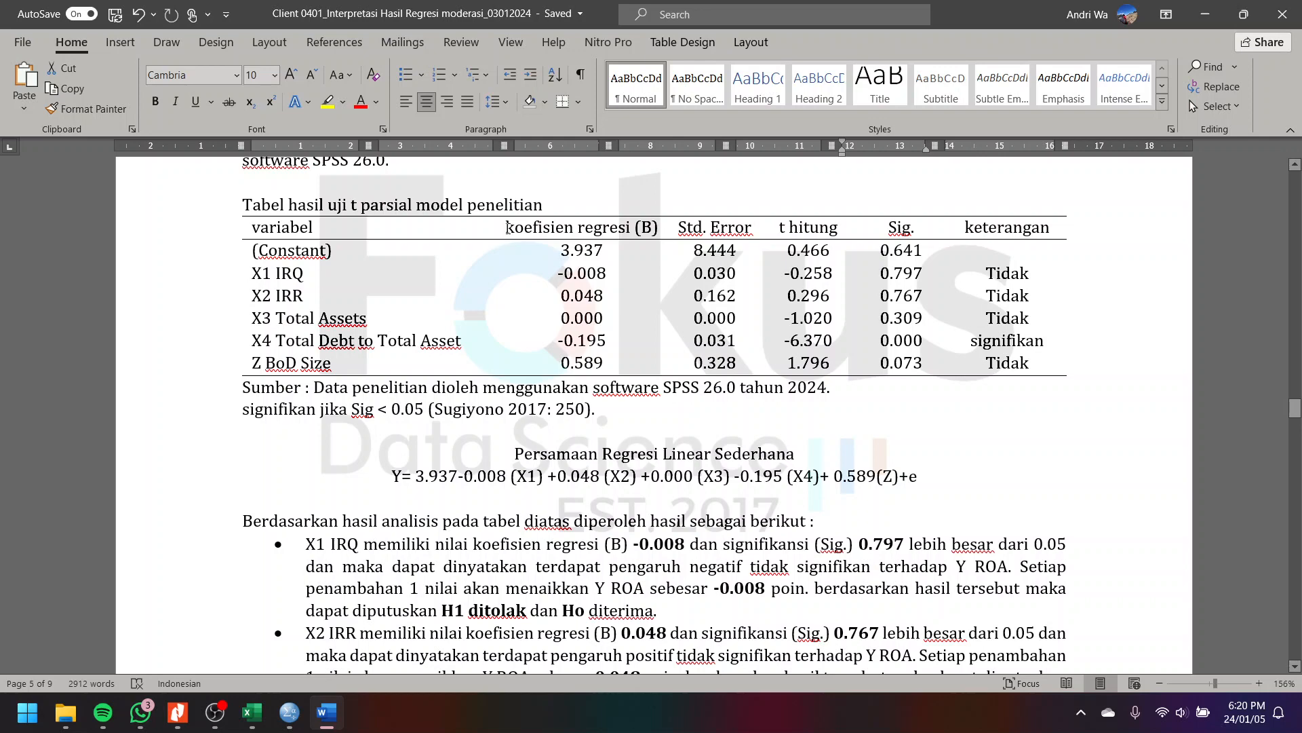
Step: Compare the regression coefficients in the uji t parsial table with the Coefficients table in the SPSS output, ending back in Word
left_click_drag(507, 227, 587, 319)
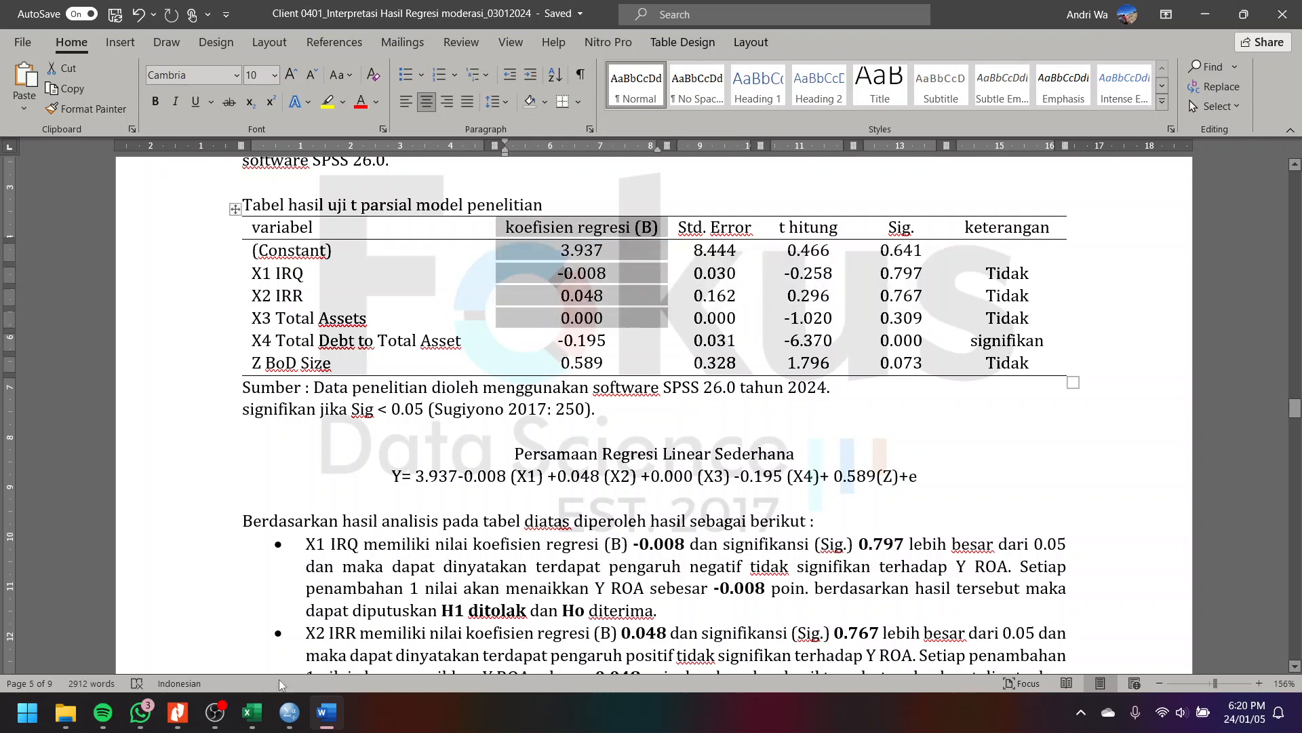
left_click(283, 714)
left_click(368, 641)
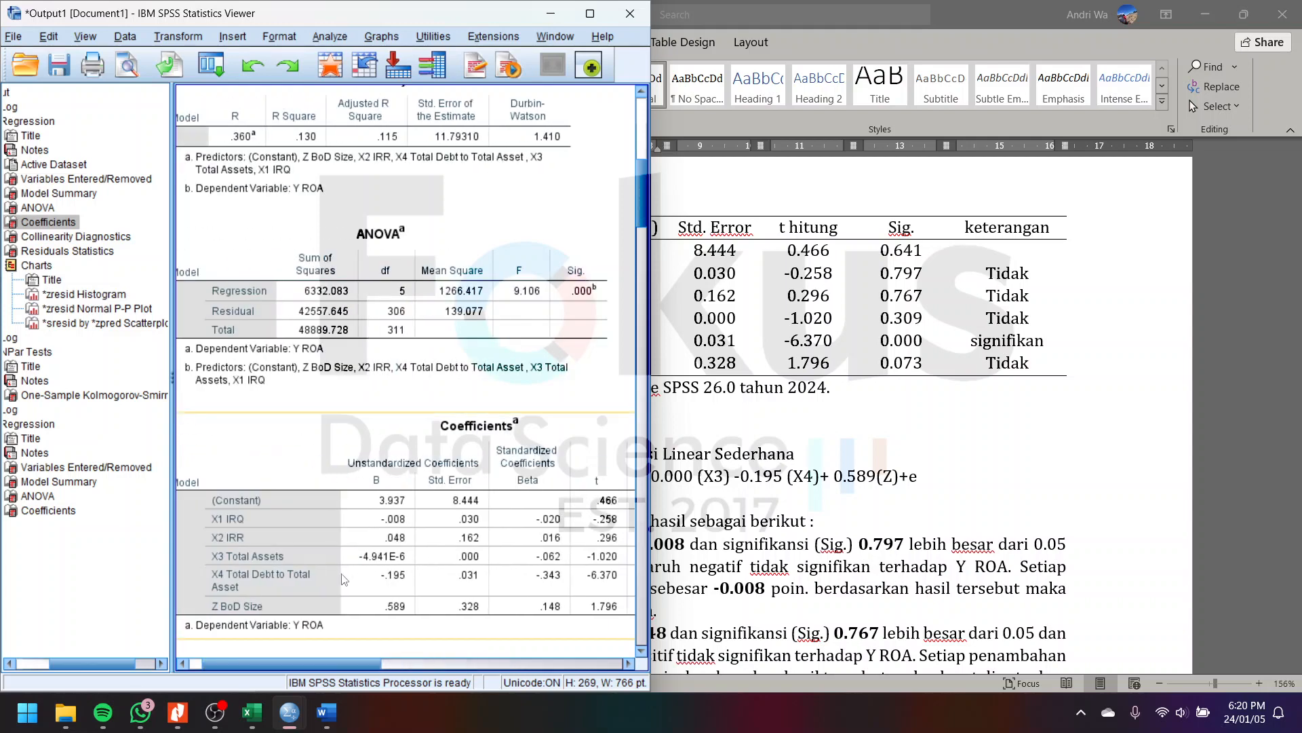
left_click(698, 455)
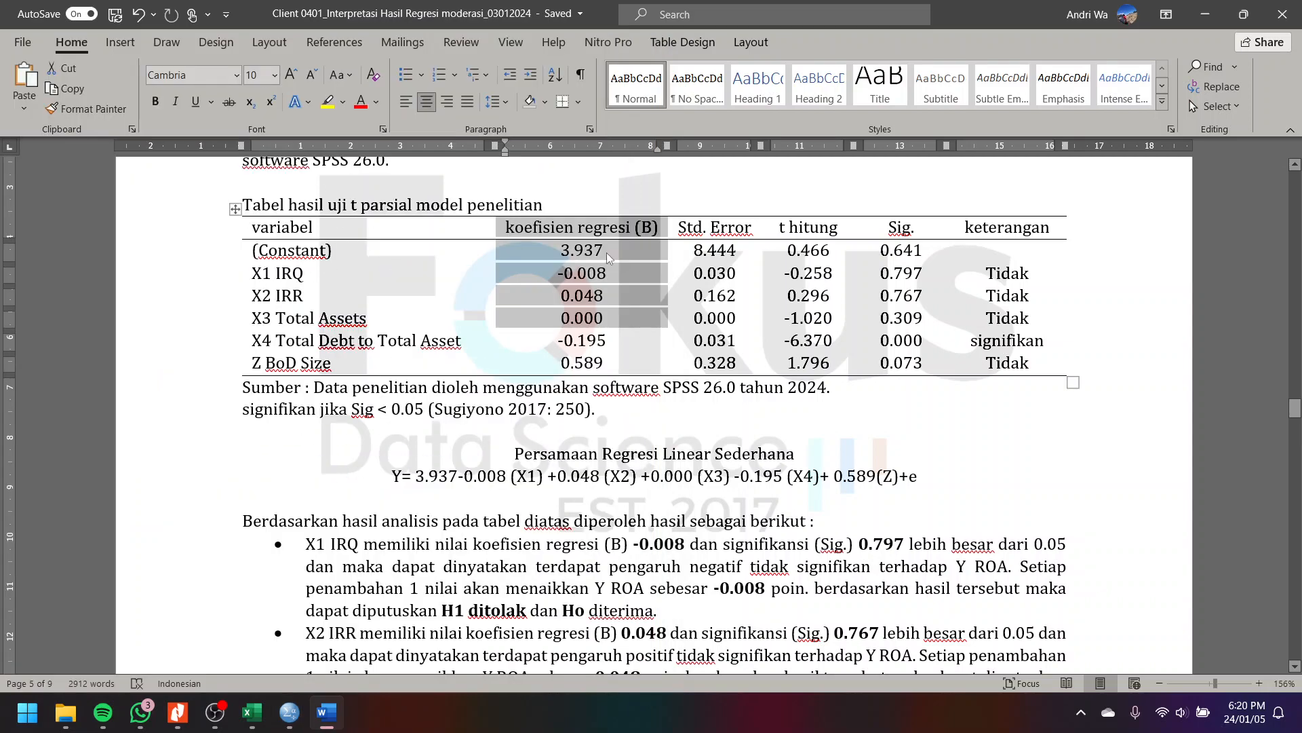
Step: Examine the koefisien regresi (B) column of the uji t parsial table, including the constant and the sign of the X1 IRQ coefficient
left_click(610, 259)
left_click_drag(510, 230, 597, 252)
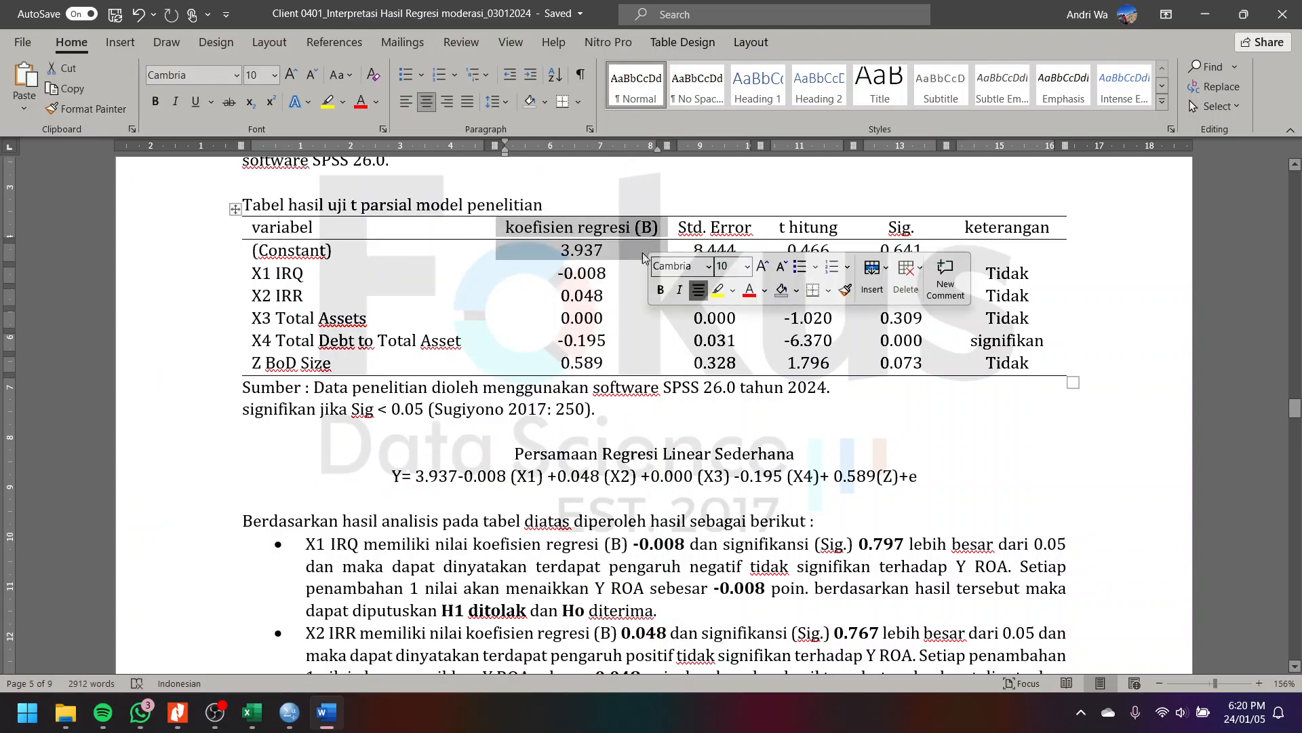
left_click(608, 408)
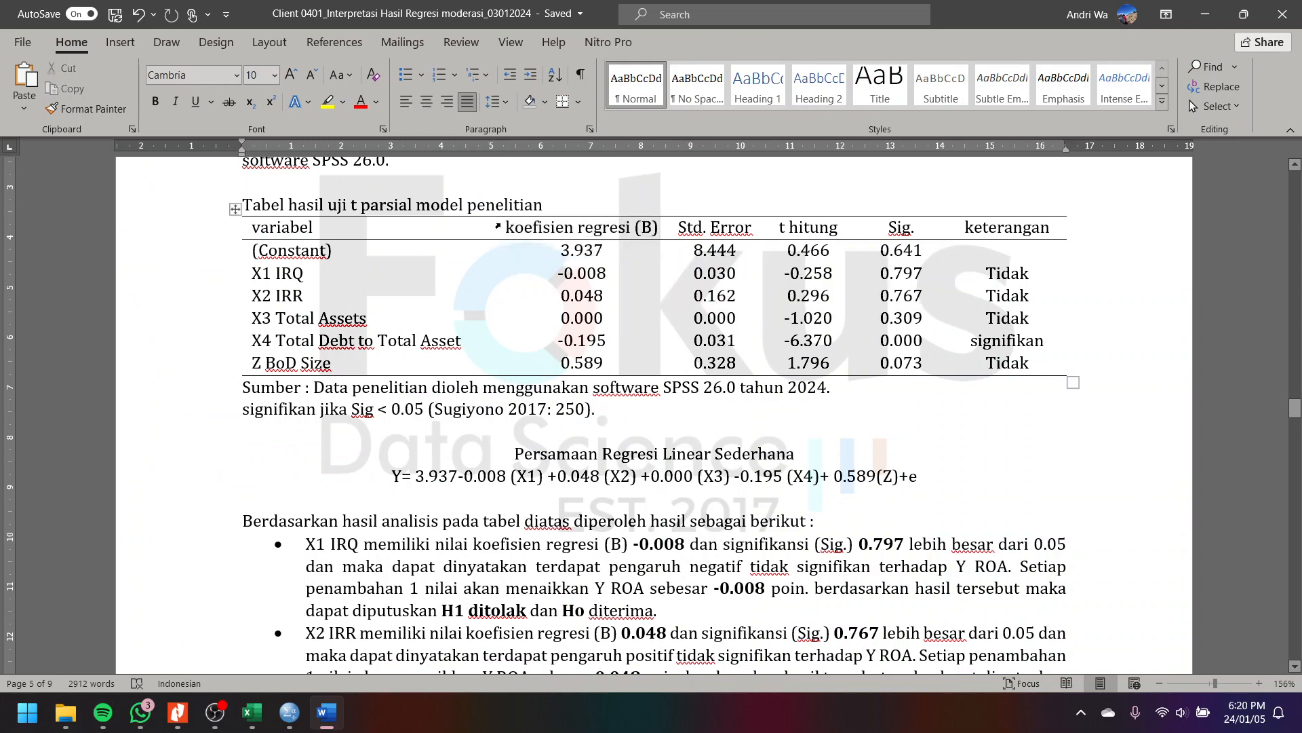
left_click_drag(498, 226, 583, 279)
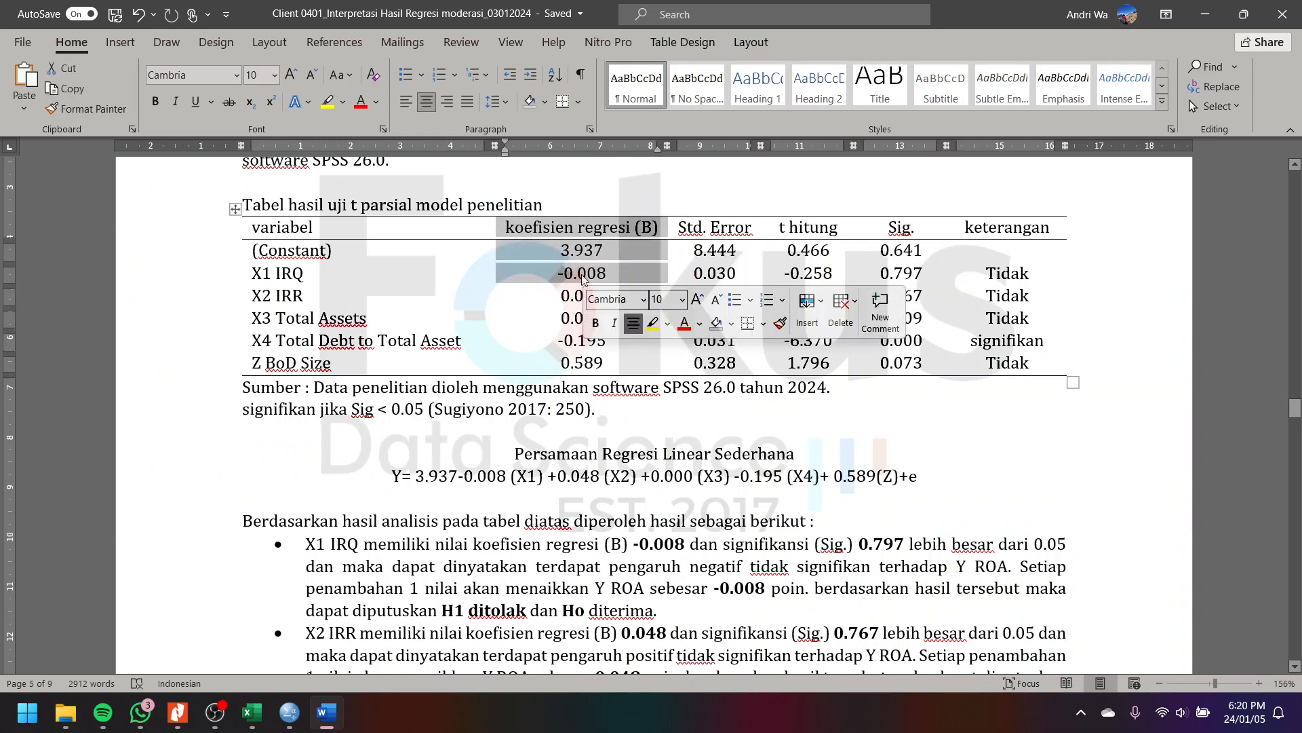
left_click(581, 275)
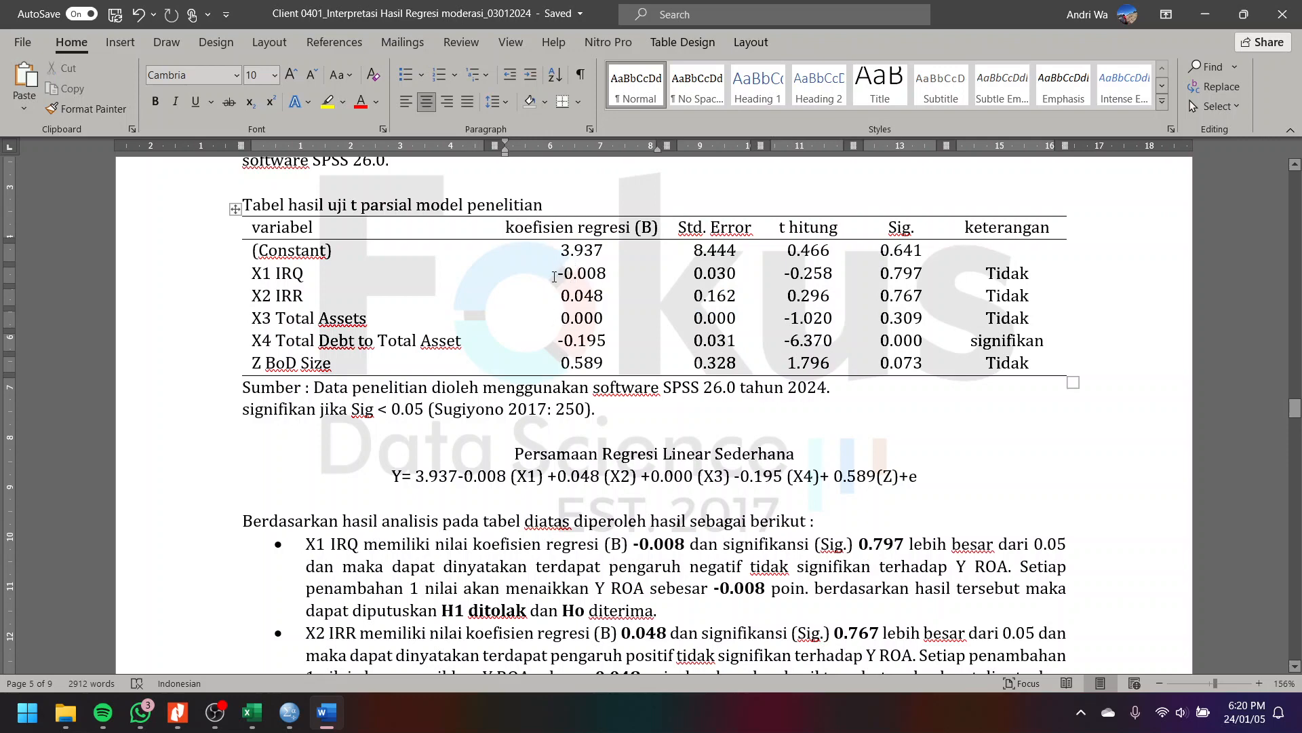
left_click_drag(556, 276, 564, 276)
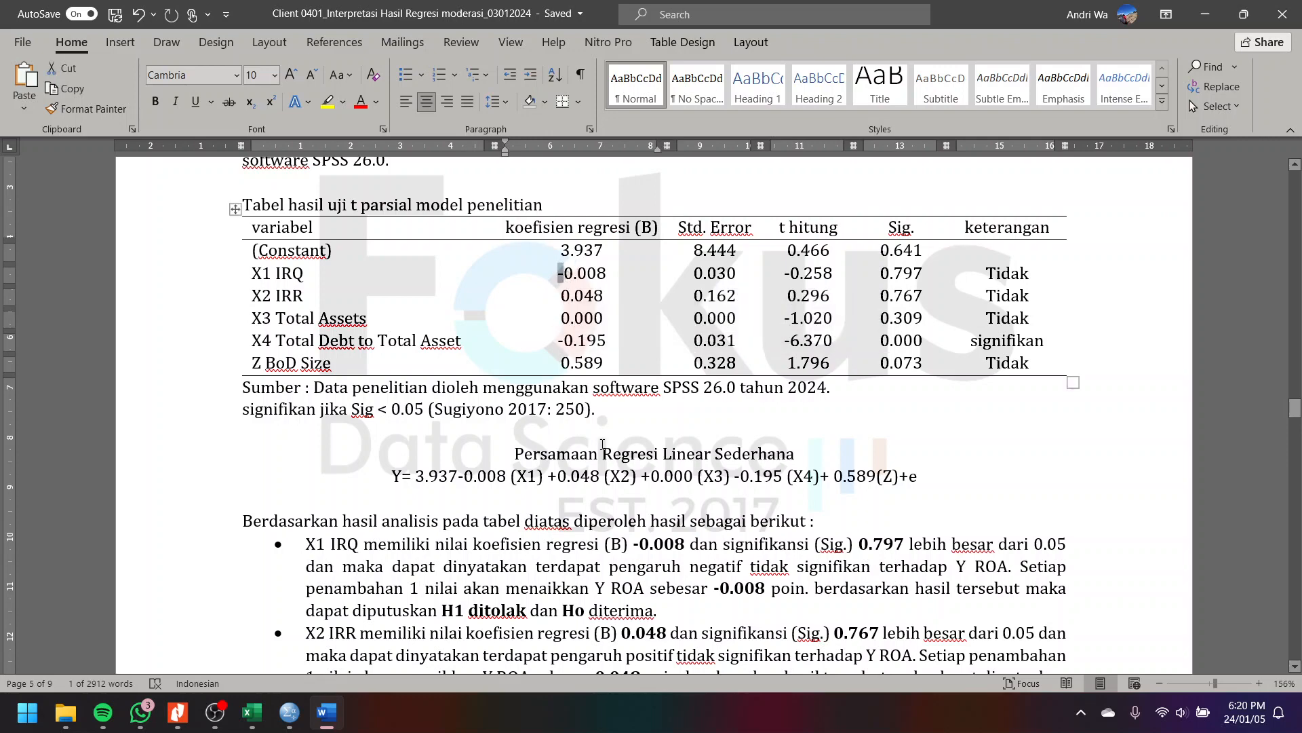
left_click(602, 444)
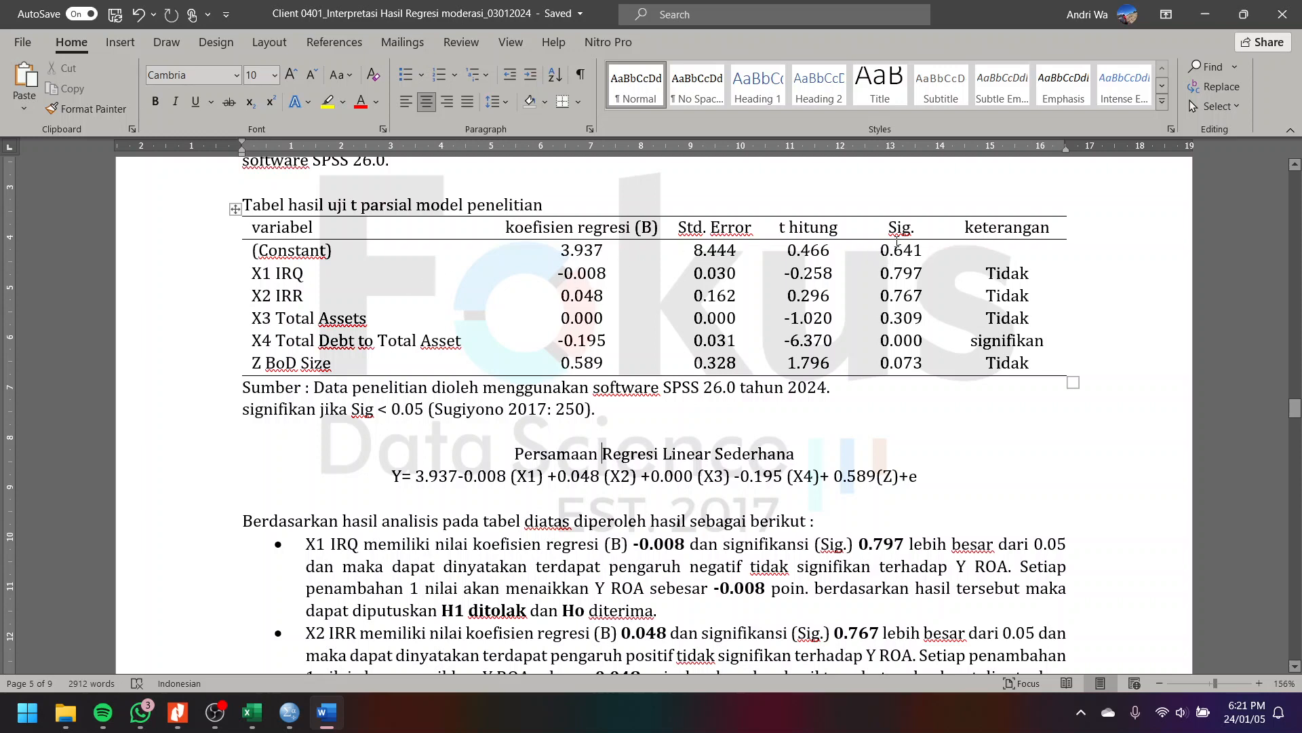
Step: Review the full Sig. column of the uji t parsial table together with its koefisien regresi (B) column
left_click_drag(898, 241, 935, 366)
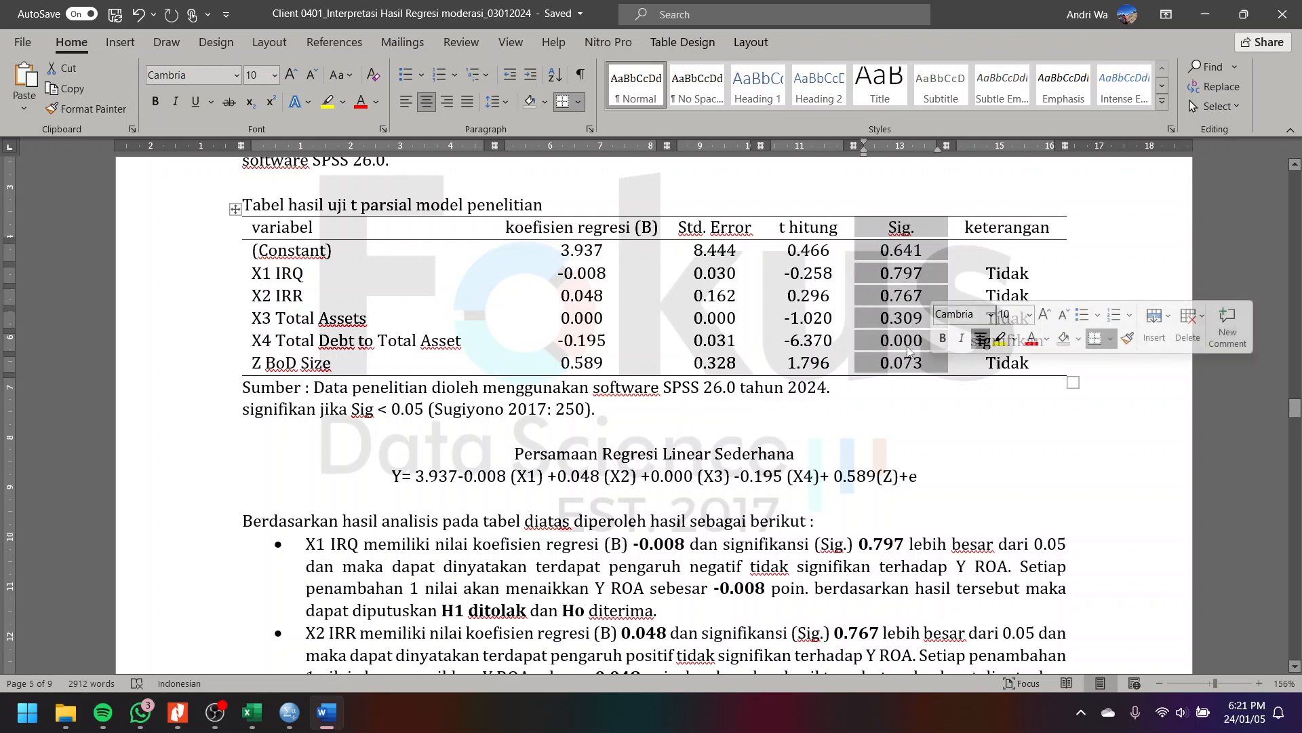
left_click(725, 487)
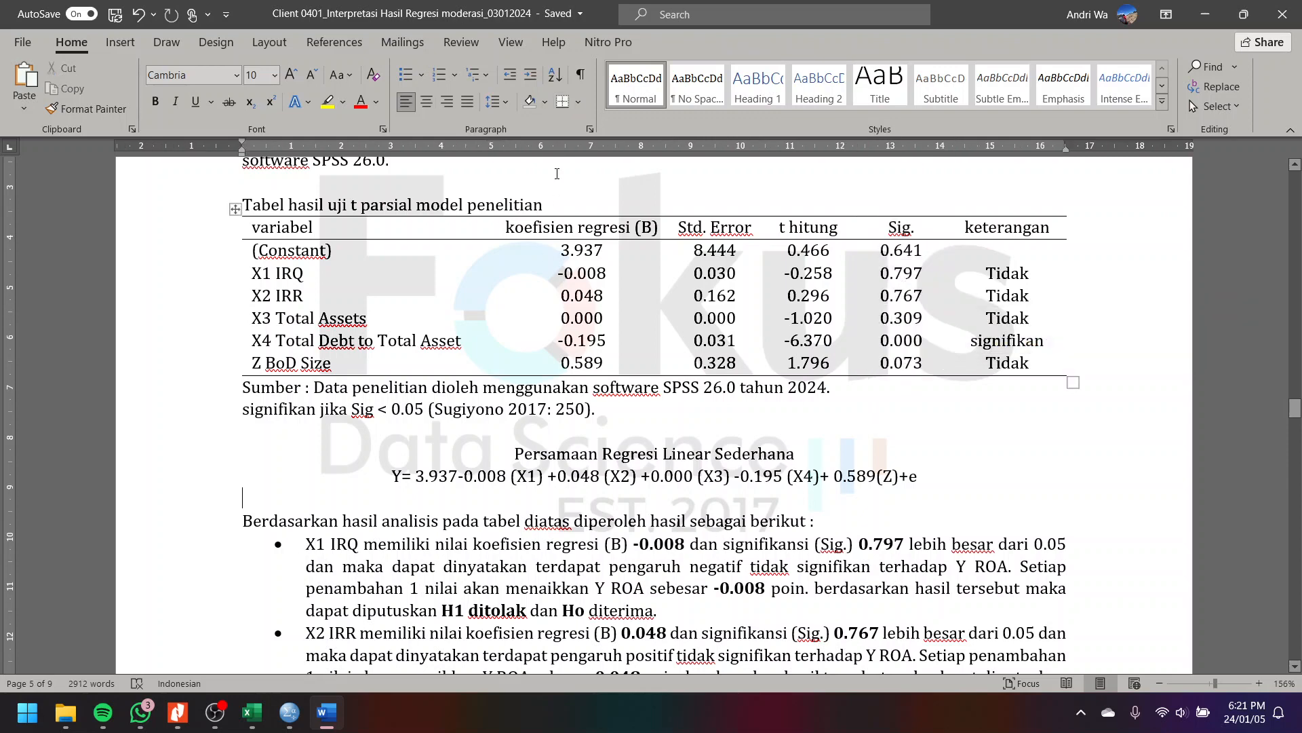
left_click_drag(499, 233, 562, 361)
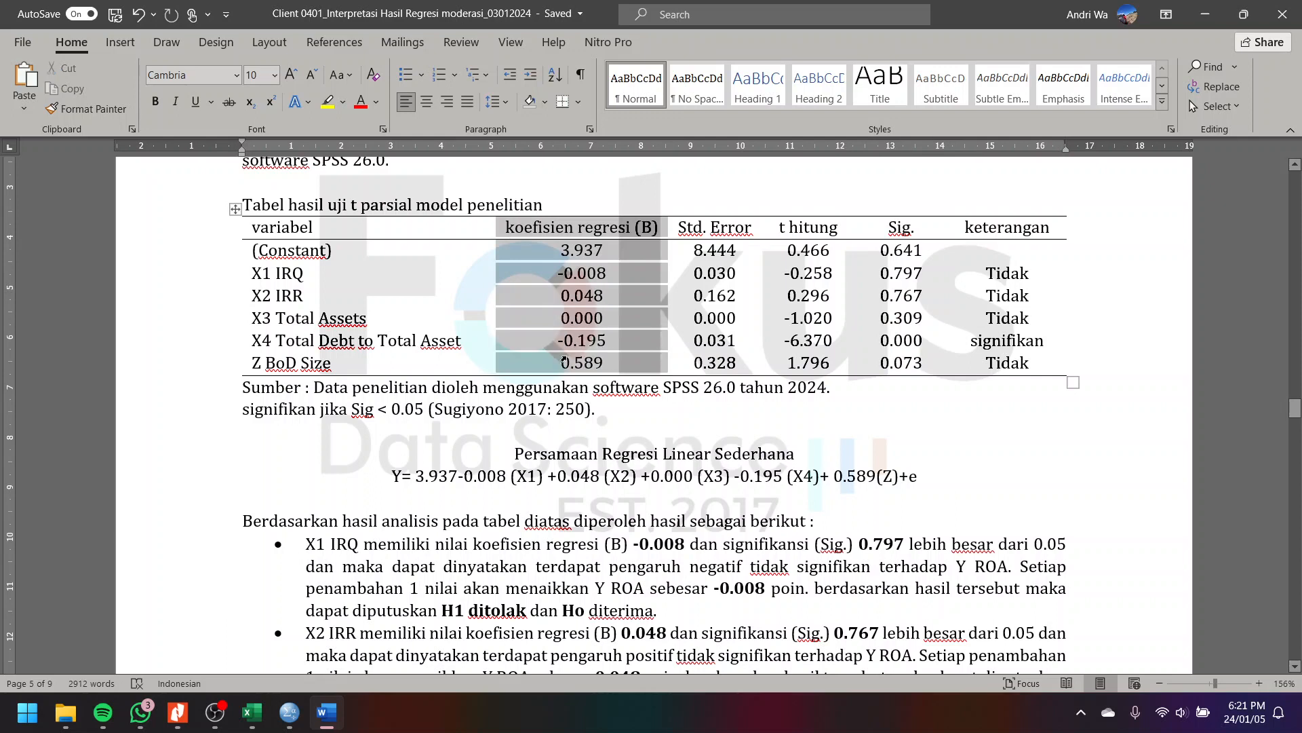
left_click(883, 227)
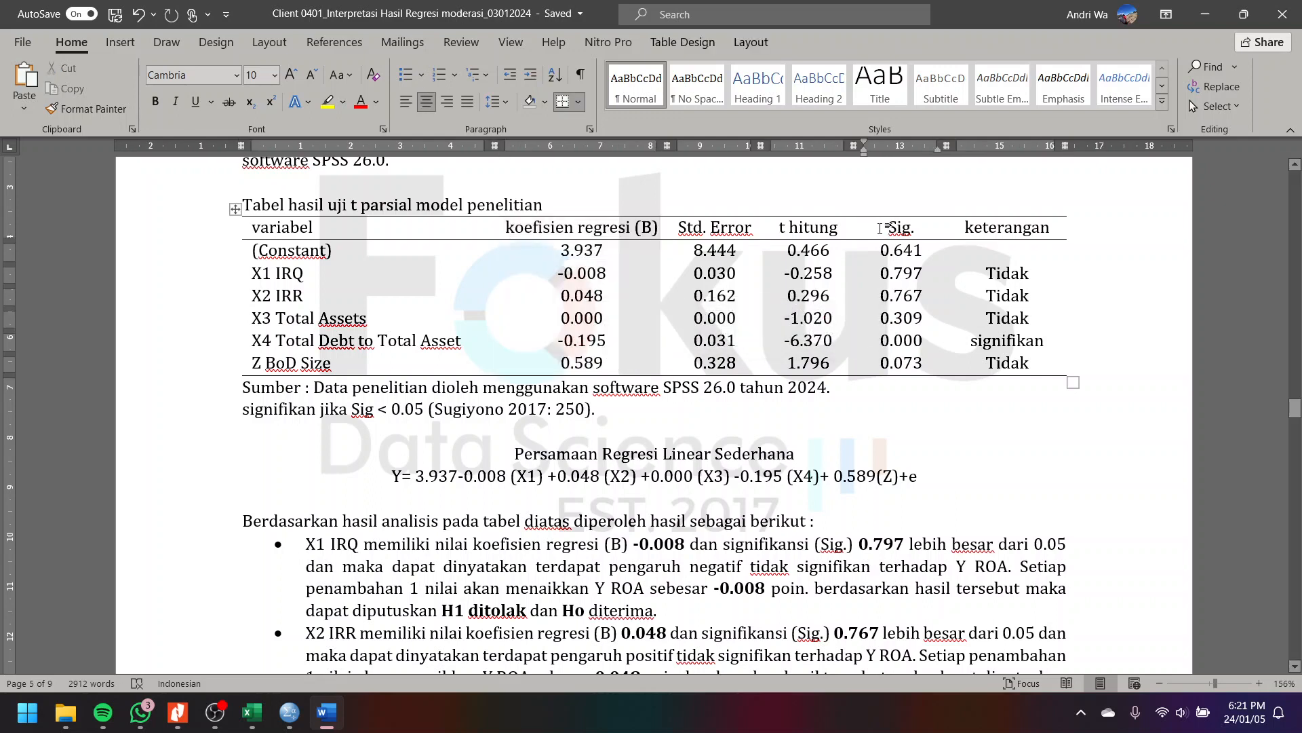
left_click_drag(860, 235, 896, 366)
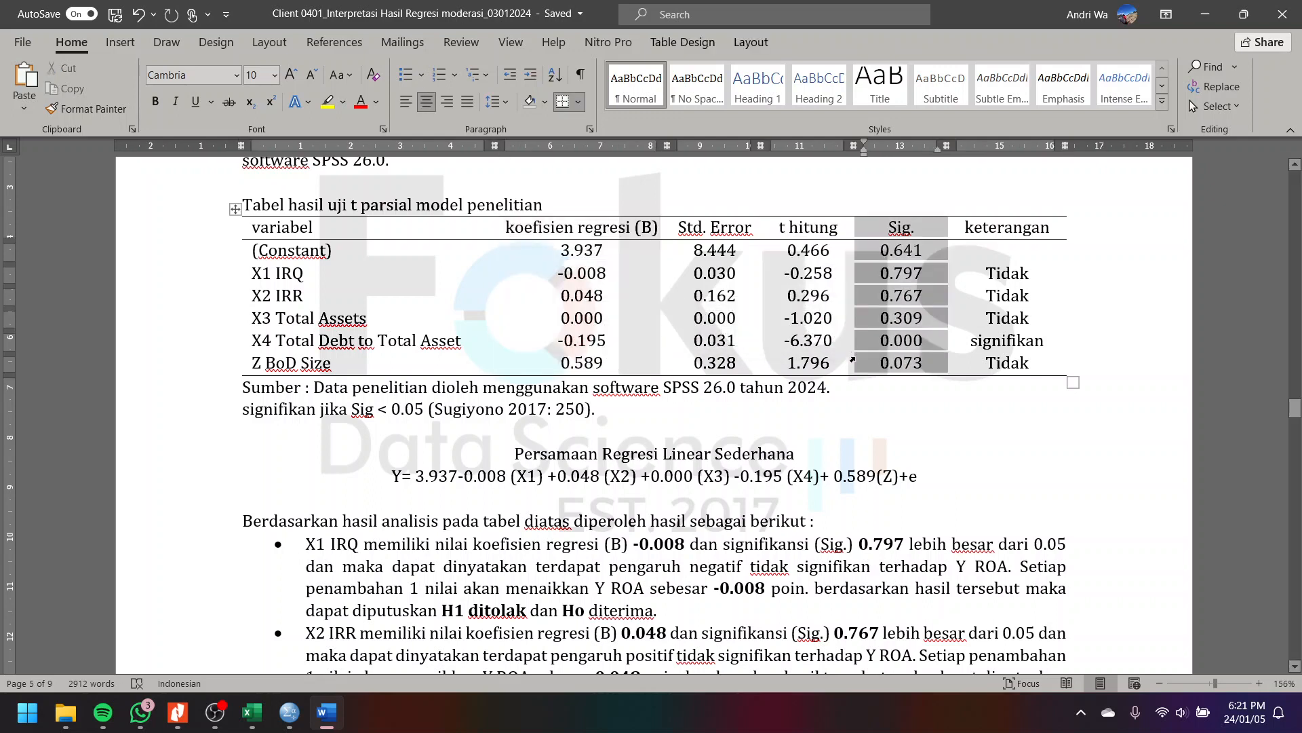
left_click(624, 542)
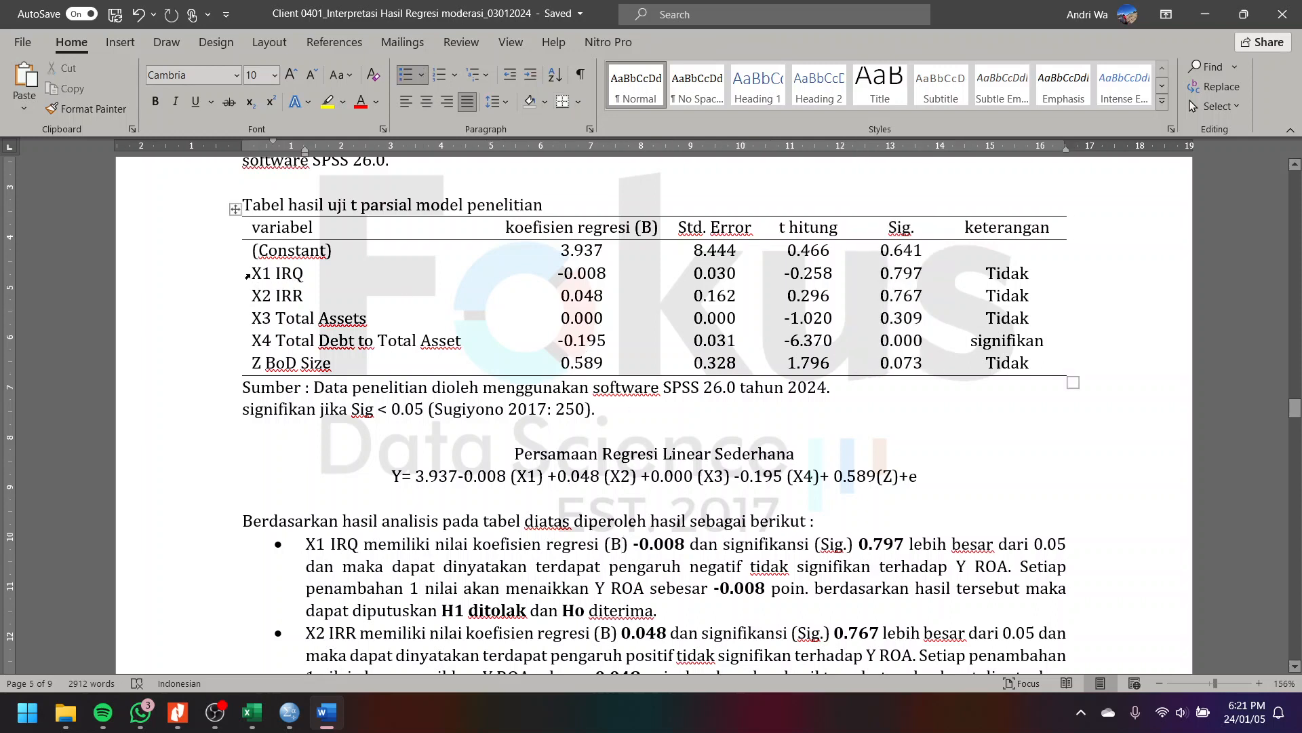
Step: Check the X1 IRQ row of the uji t parsial table, covering its regression coefficient and Sig. value
left_click_drag(248, 274, 383, 283)
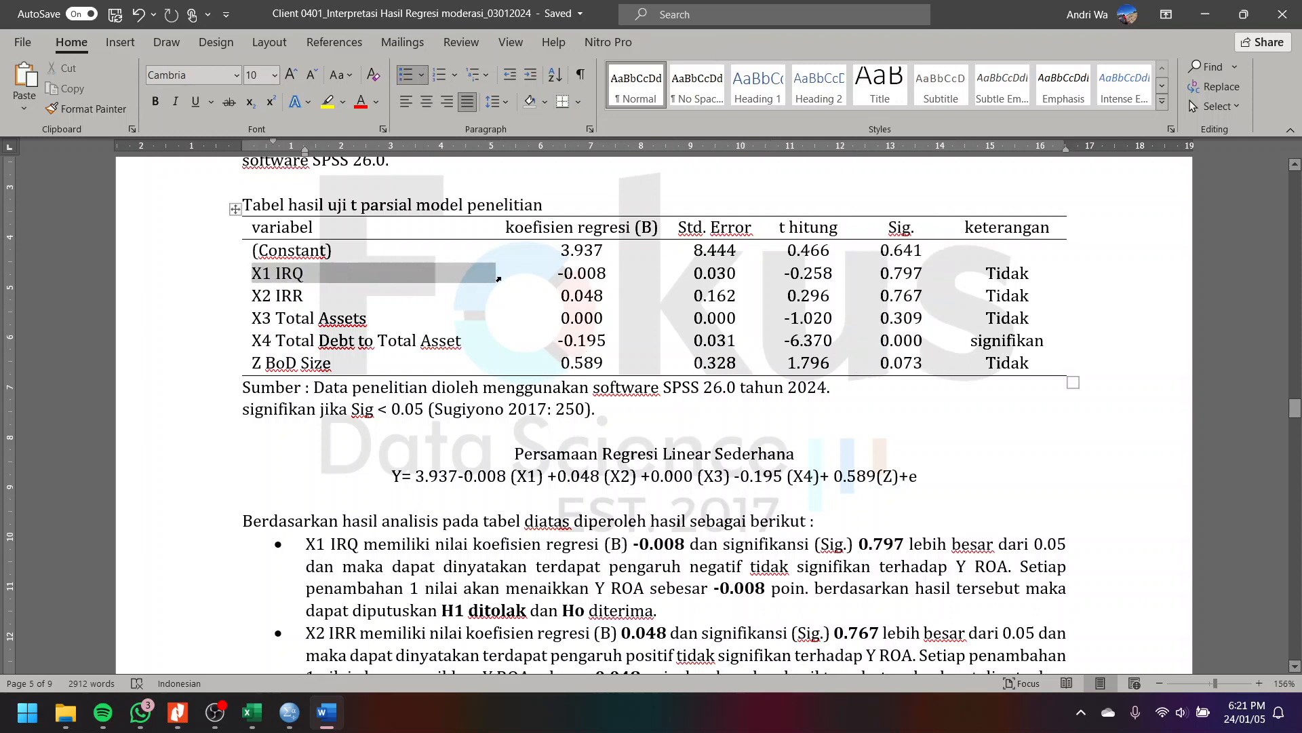
left_click_drag(498, 279, 542, 275)
left_click(550, 270)
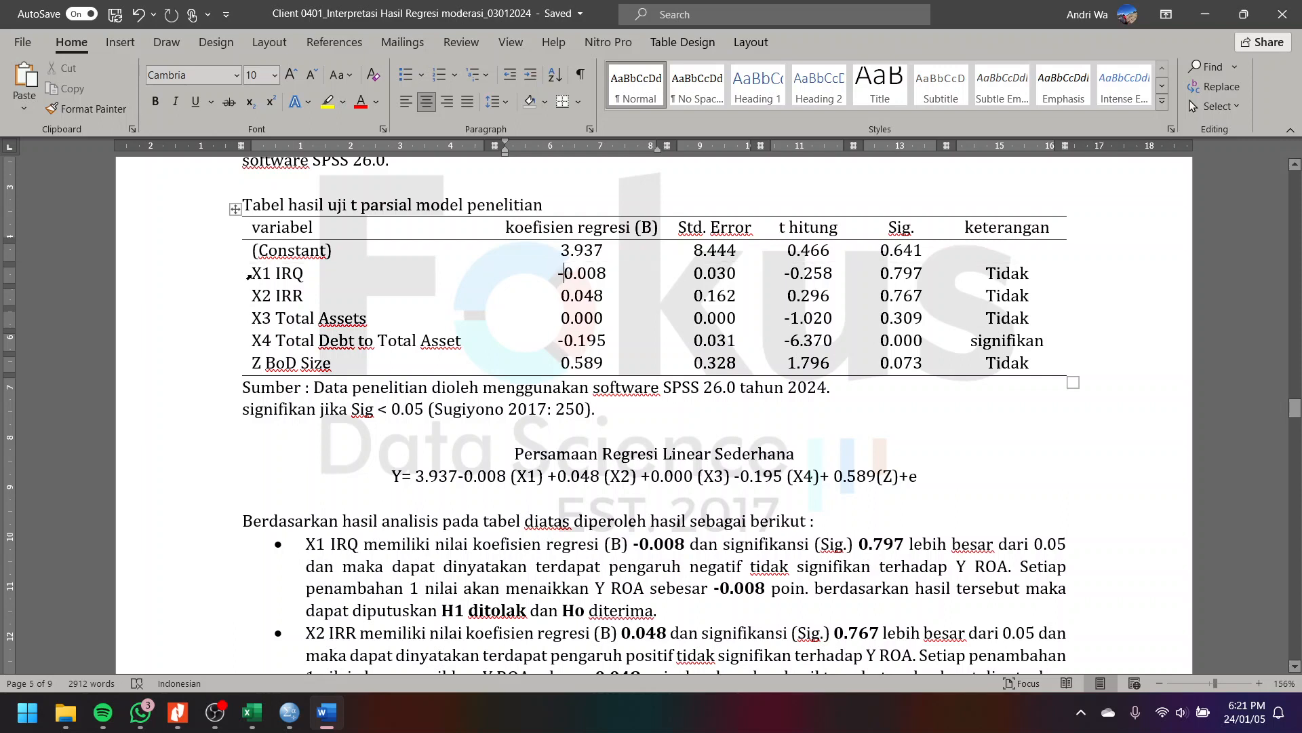
left_click(249, 275)
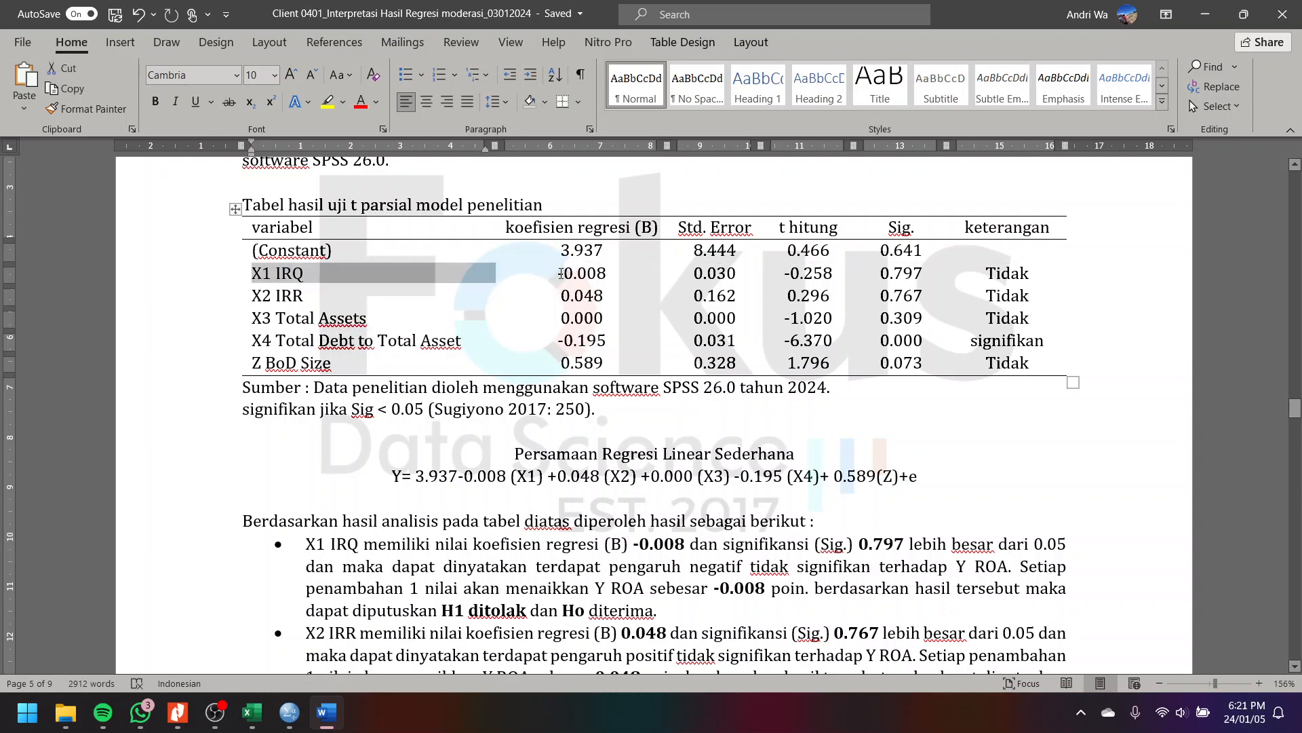
left_click_drag(558, 274, 620, 272)
left_click_drag(881, 273, 927, 276)
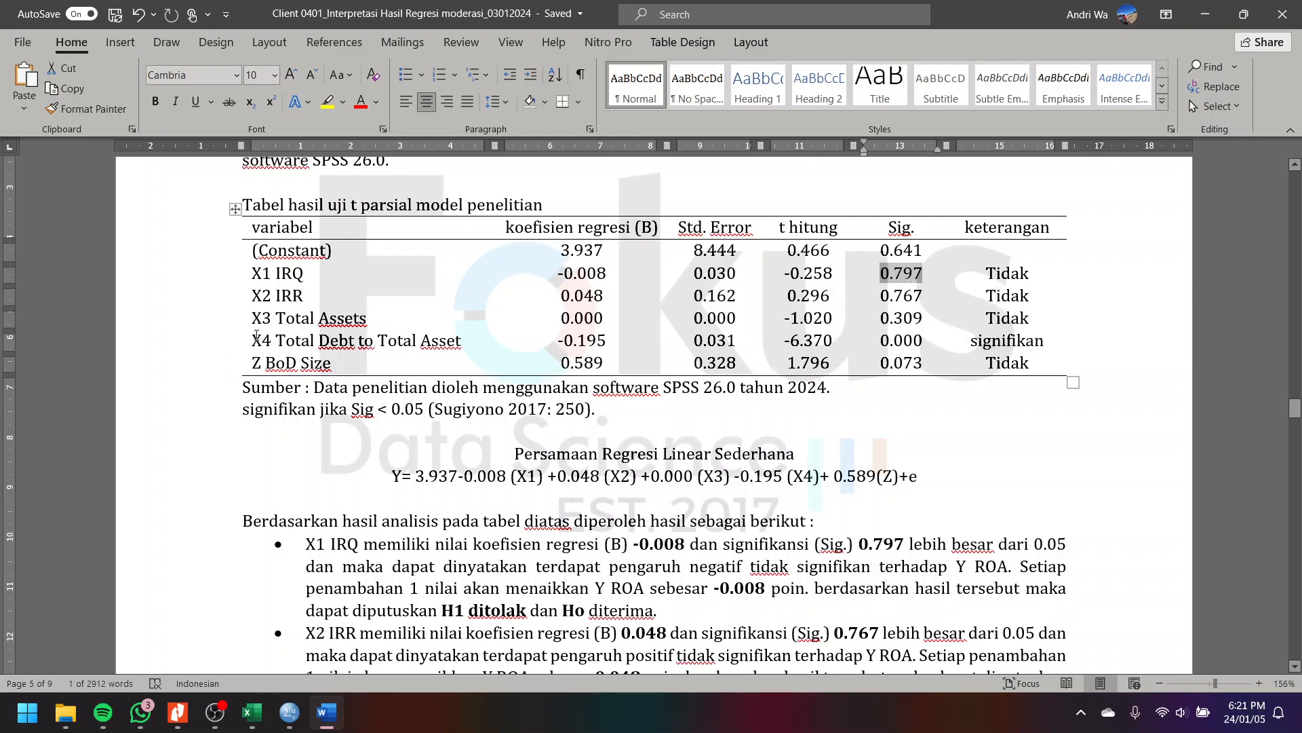
Step: Check the regression coefficient and Sig. value of X4 Total Debt to Total Asset in the uji t parsial table
left_click_drag(256, 336, 449, 344)
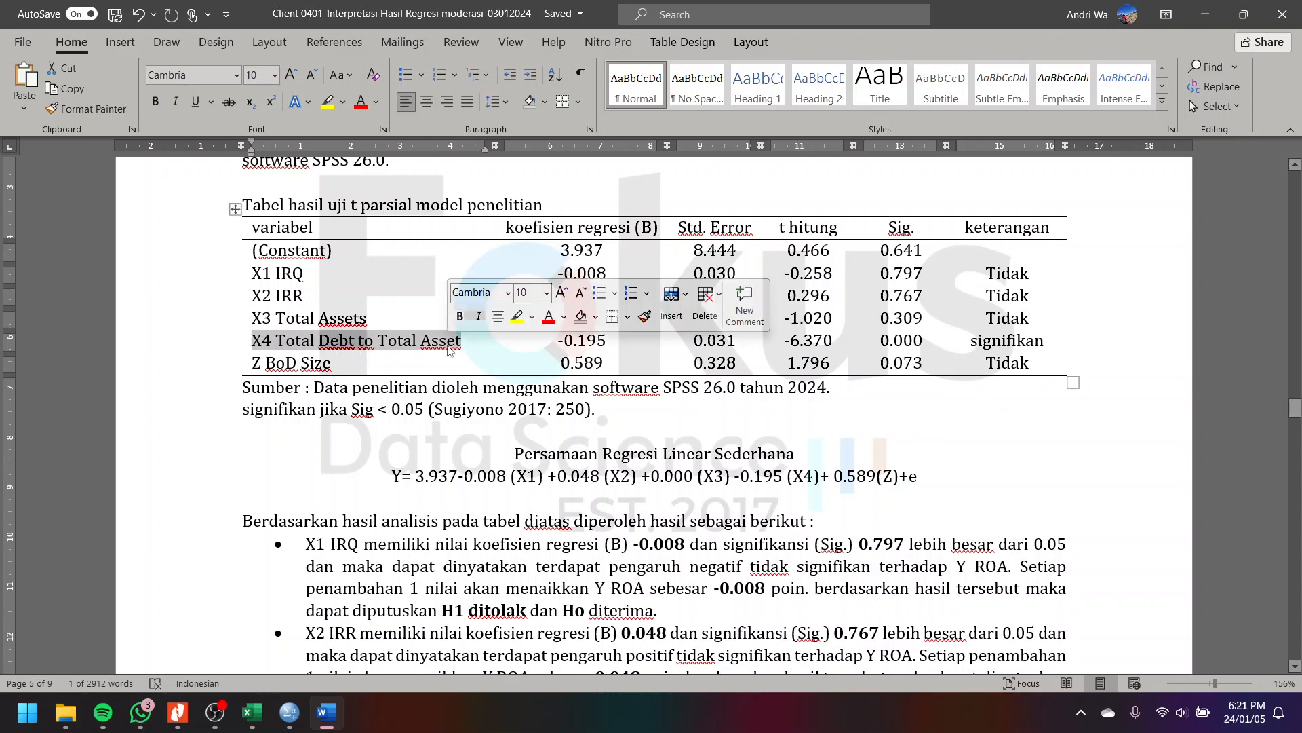
left_click_drag(557, 341, 643, 346)
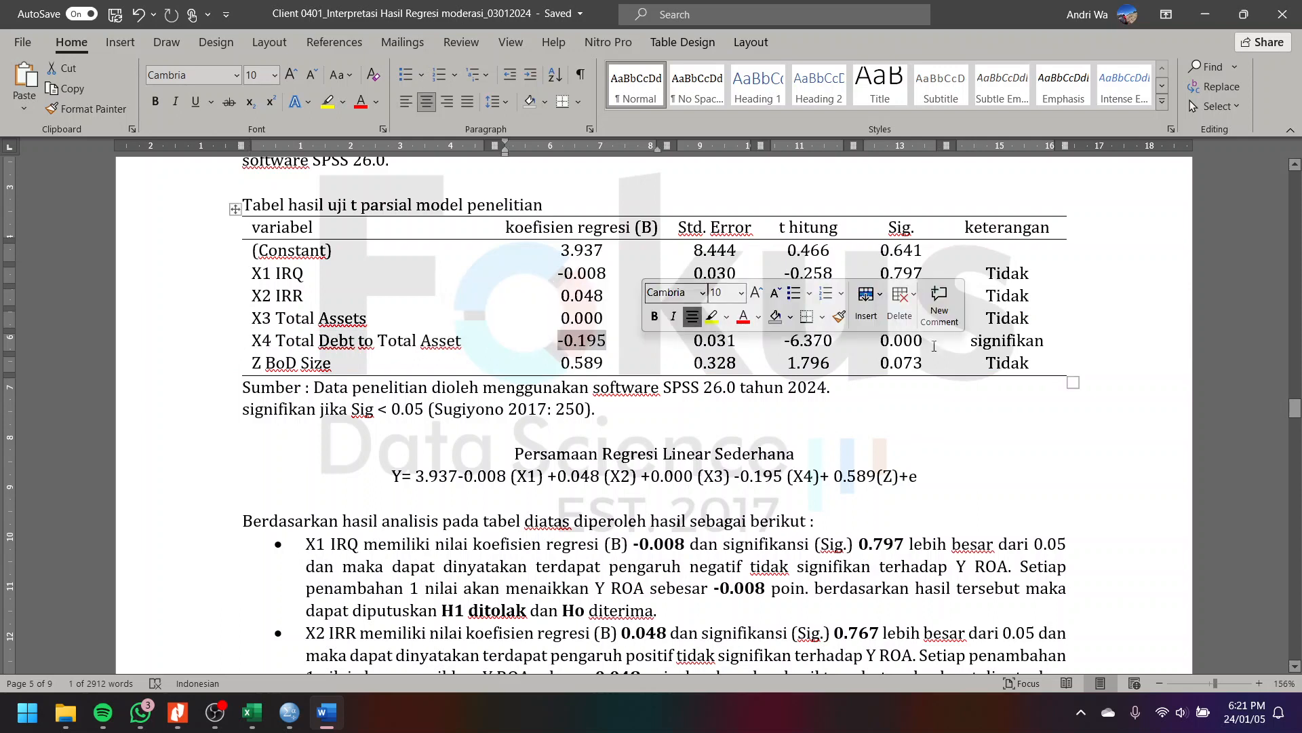
double_click(896, 350)
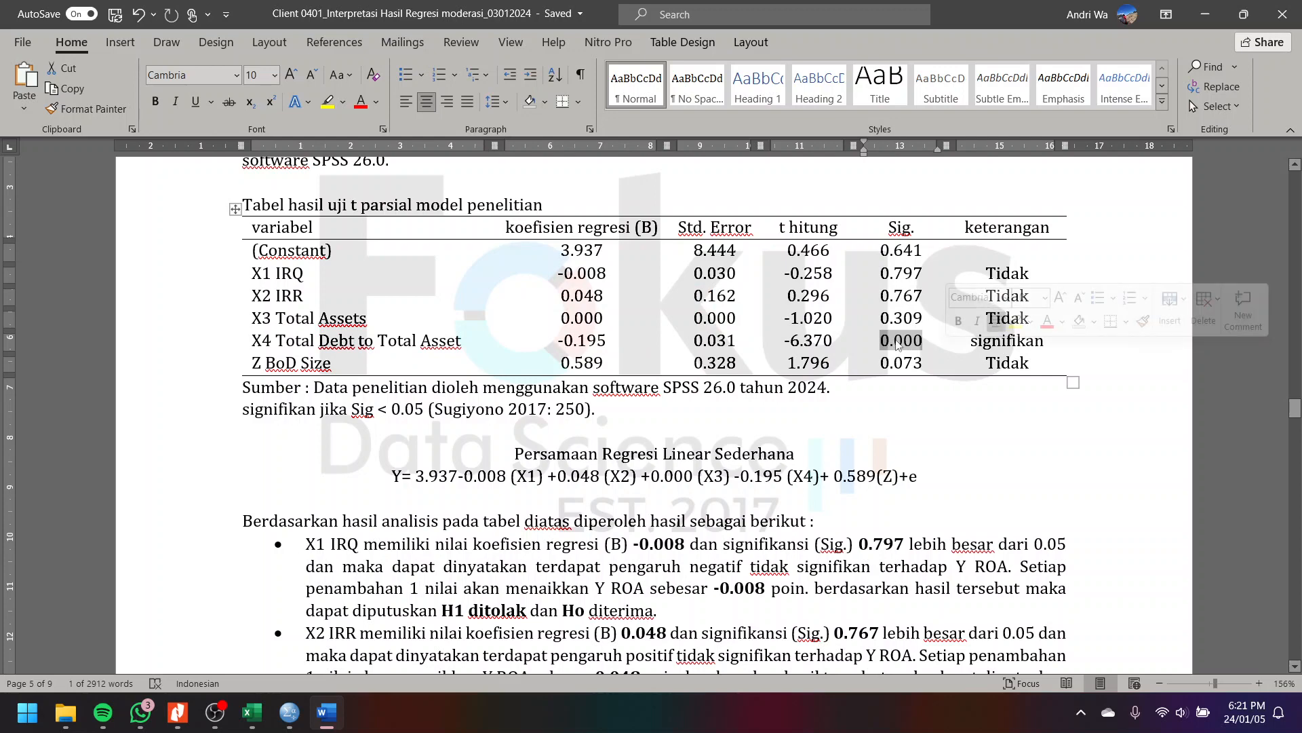
Step: Read the written hypothesis conclusions for X1 IRQ through Z BoD Size below the regression equation
left_click(758, 488)
scroll(758, 489, "down", 3)
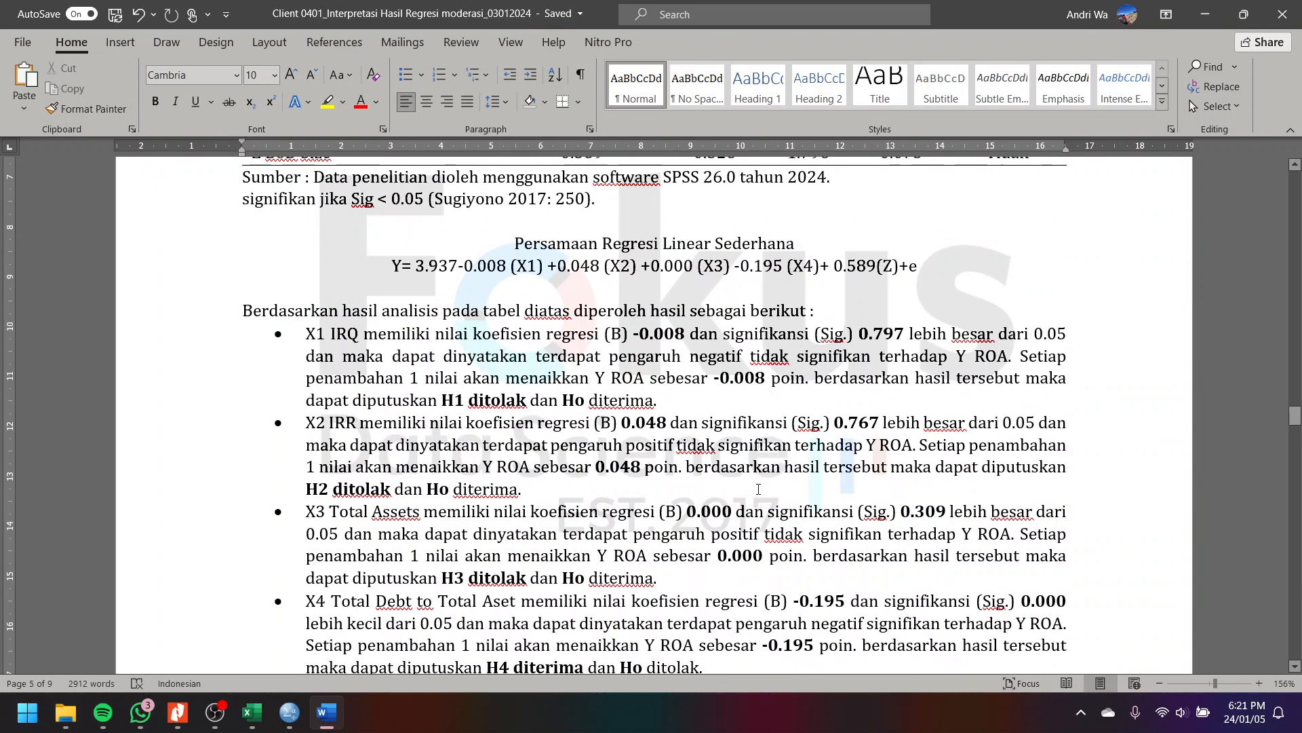
scroll(758, 488, "down", 5)
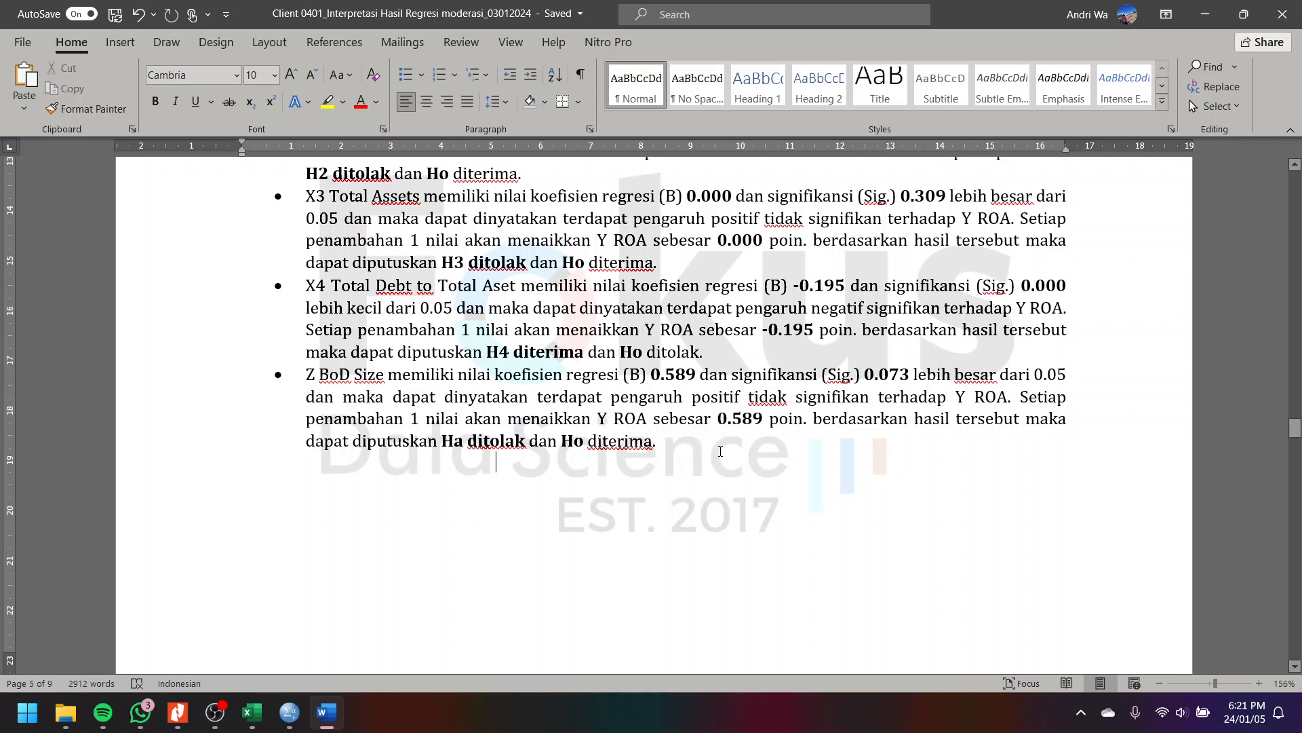
Step: Review the Uji Regresi Moderasi section, including the X1 IRQ moderation table and the interpretation of X1 IRQ*Z BoD Size
scroll(703, 471, "down", 10)
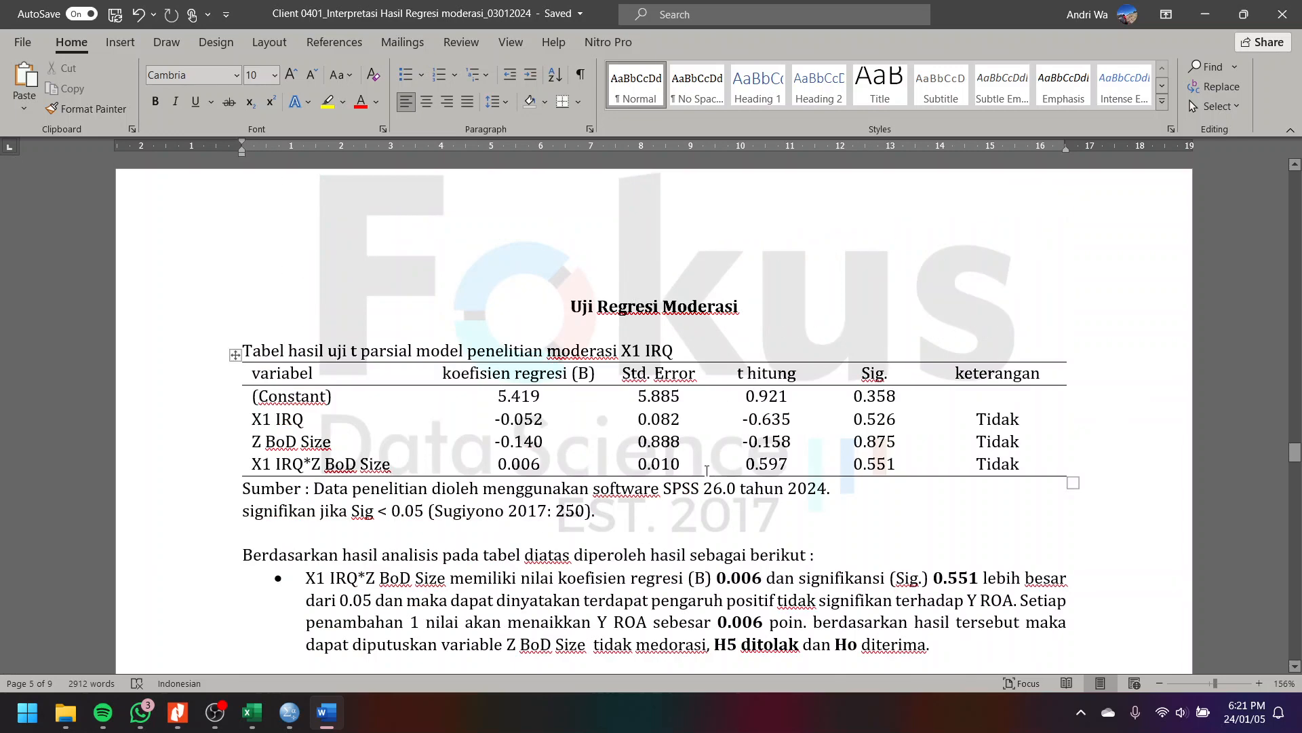
left_click_drag(609, 321, 672, 311)
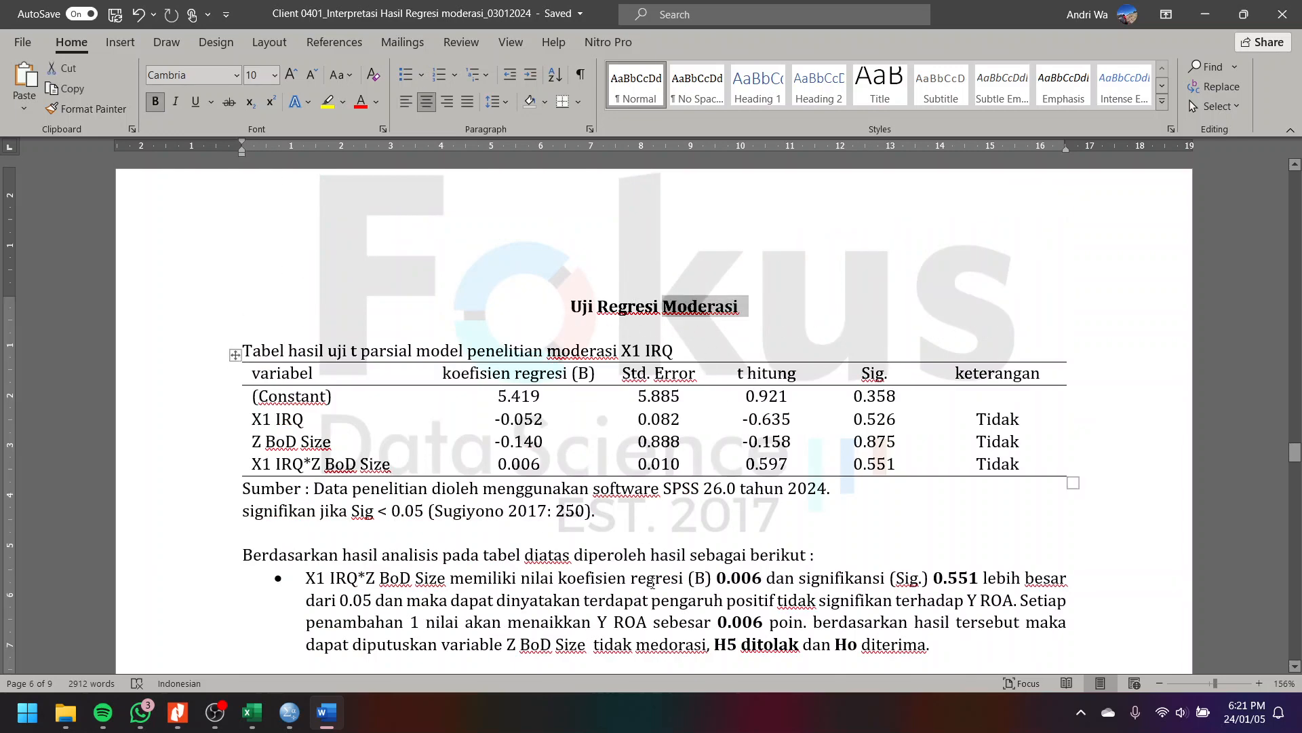
left_click(474, 589)
left_click(471, 555)
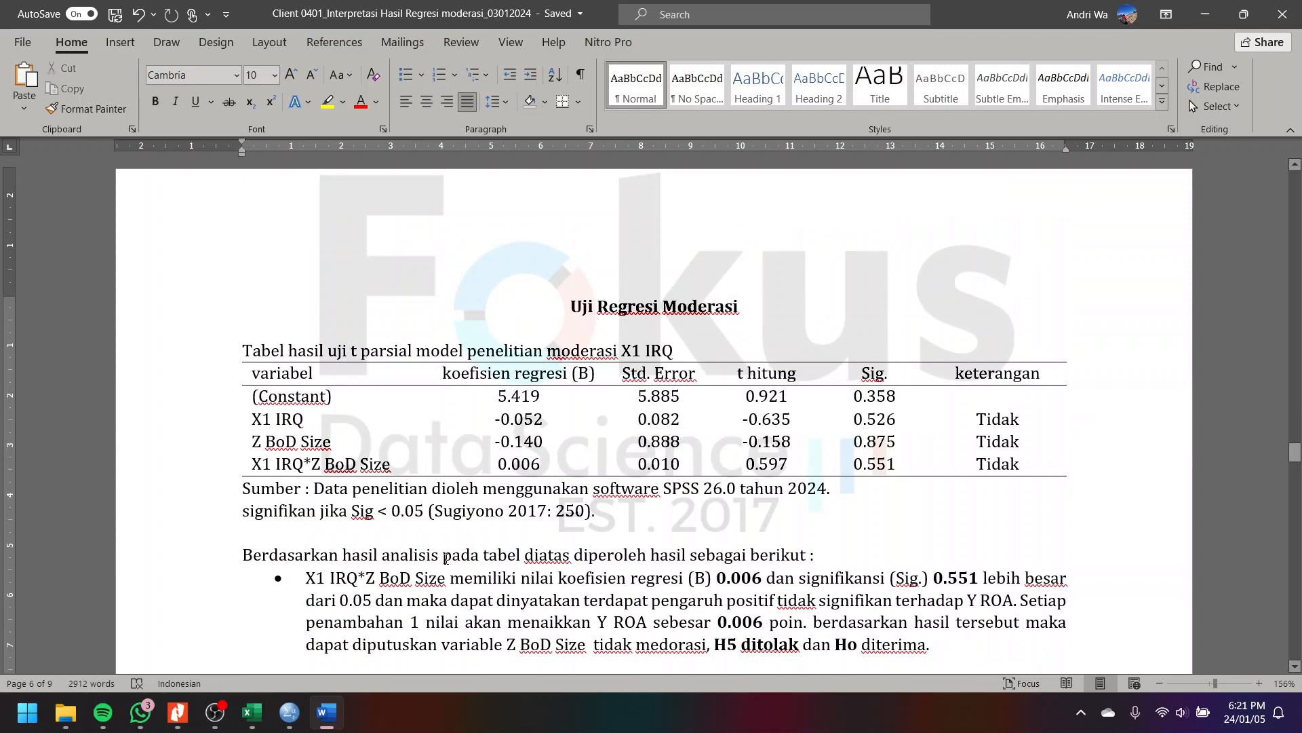
scroll(446, 558, "up", 8)
scroll(501, 446, "down", 4)
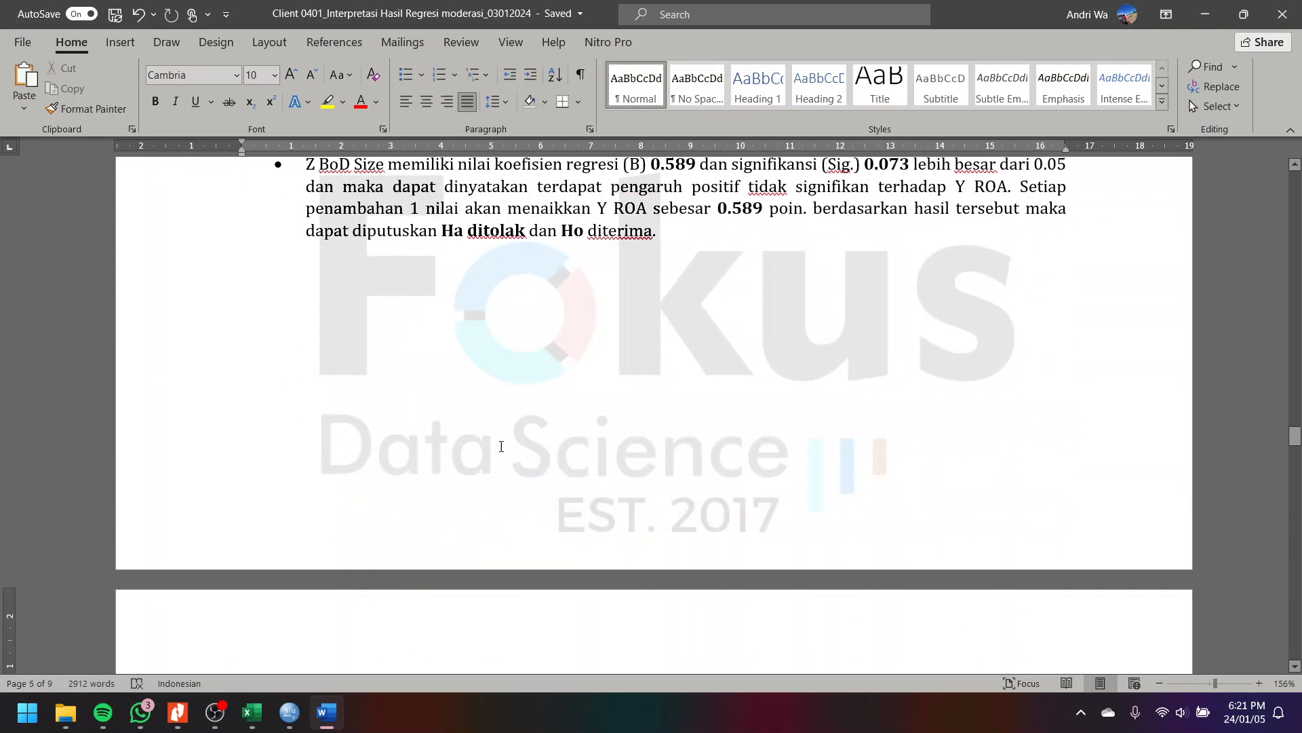
scroll(501, 446, "down", 5)
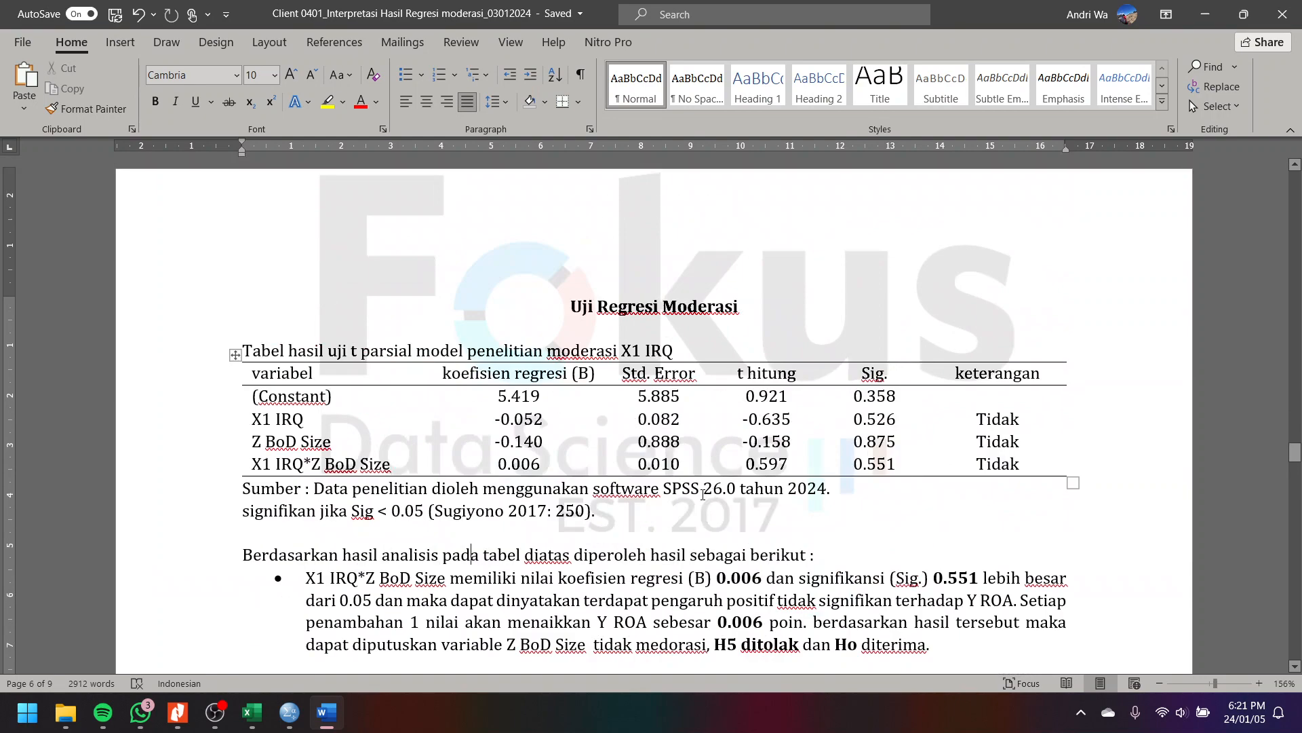
scroll(703, 494, "down", 2)
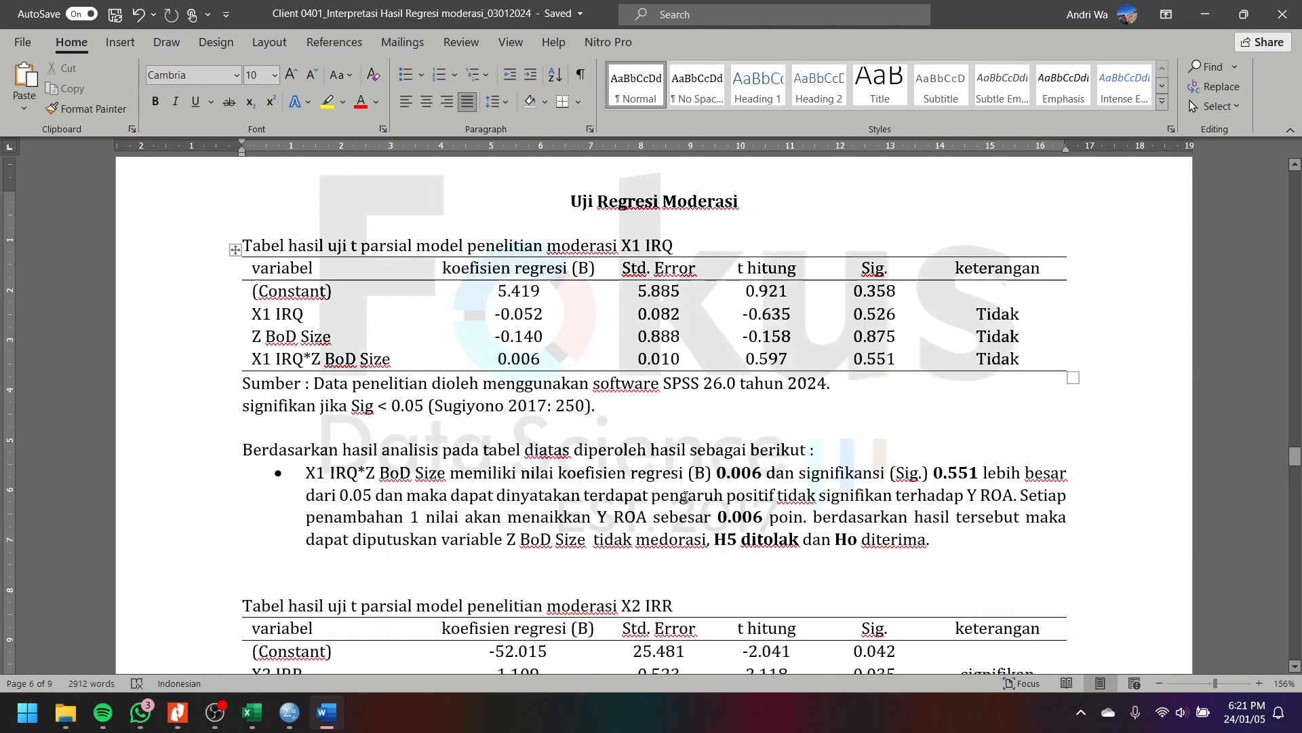
Step: Switch from Word to the SPSS output and reset the Linear Regression setup to clear its variables
left_click(1196, 15)
left_click(613, 8)
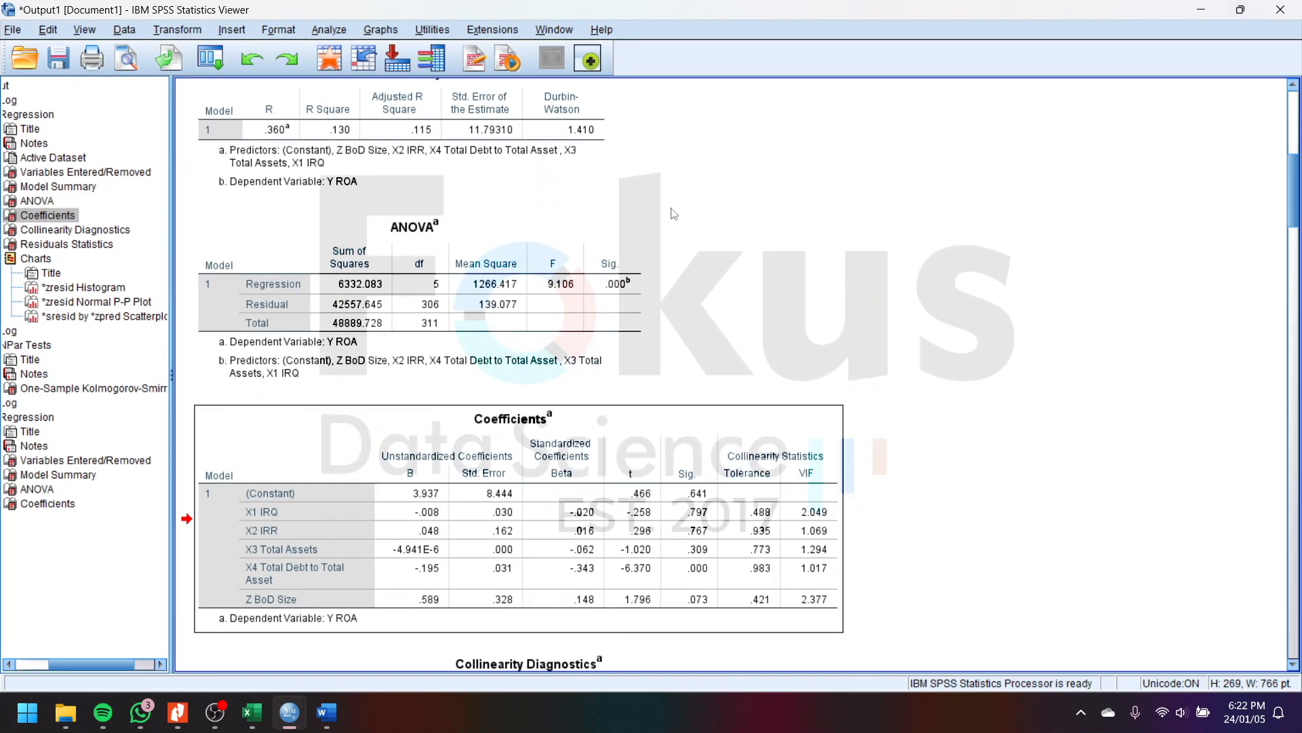
scroll(673, 213, "down", 15)
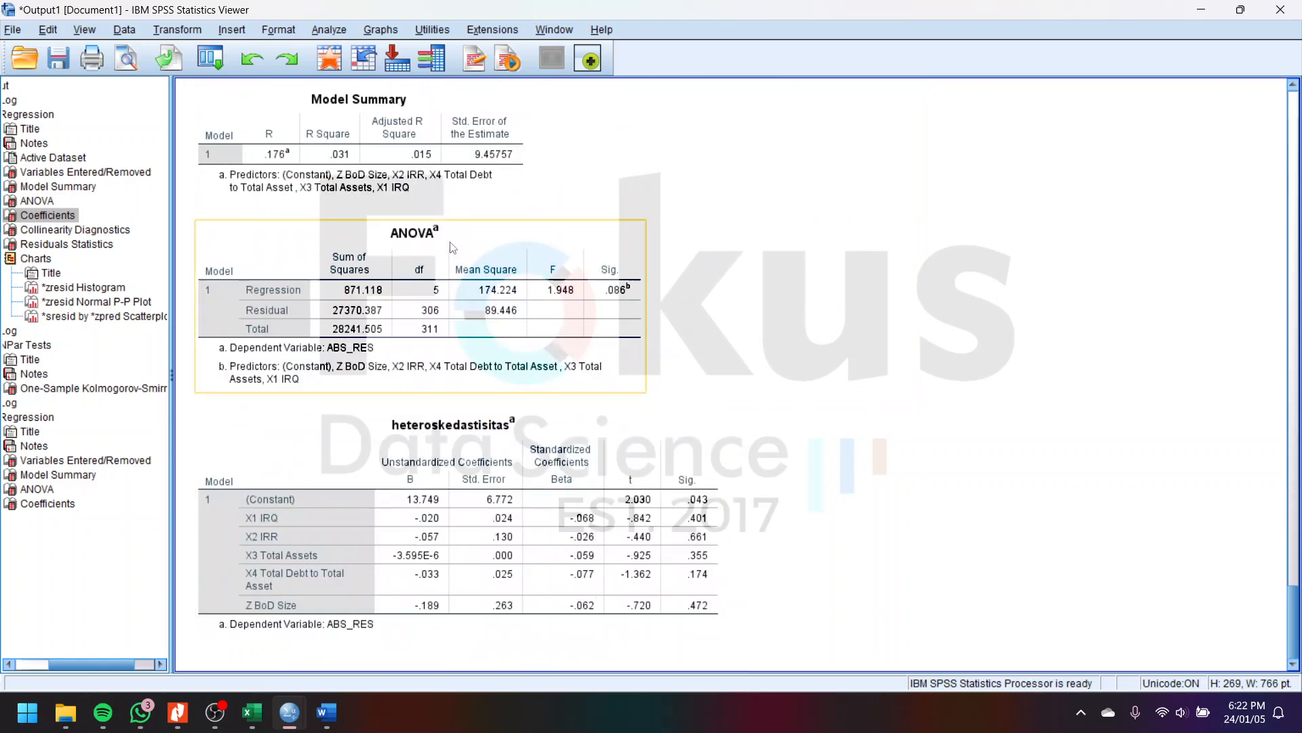
left_click(337, 30)
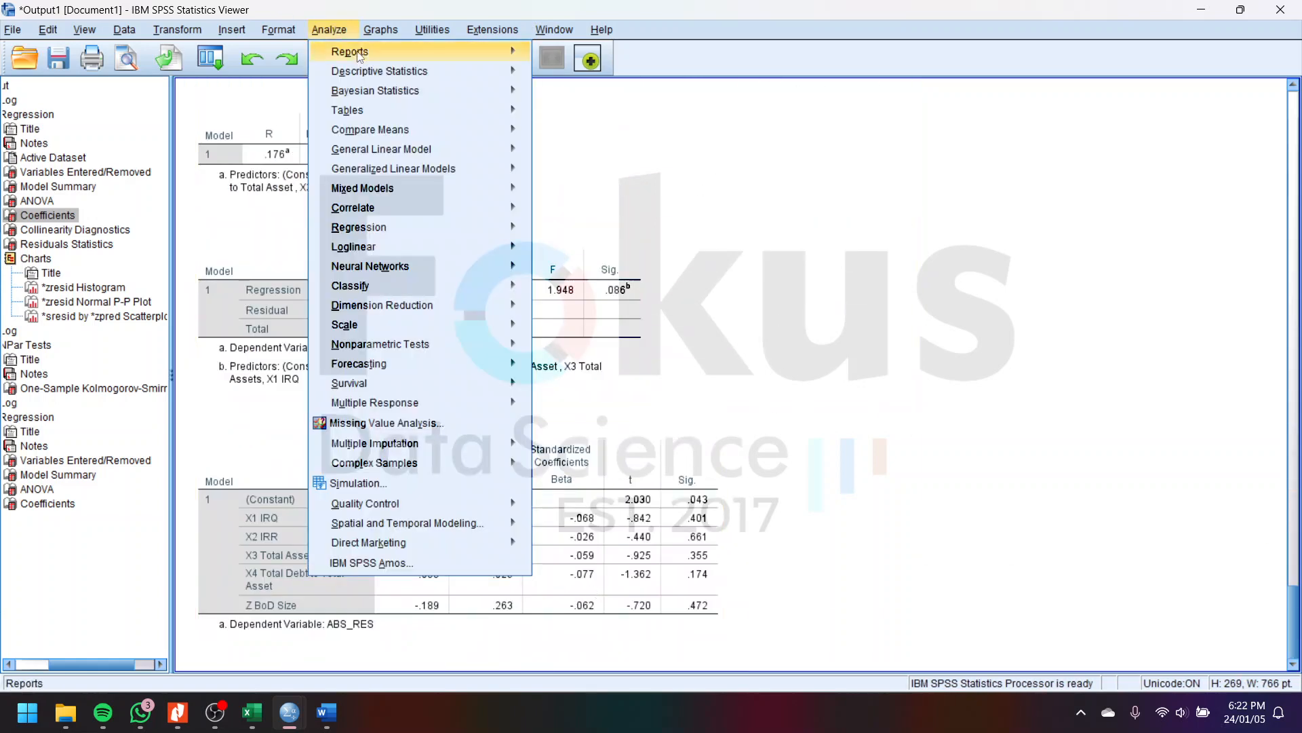
mouse_move(445, 228)
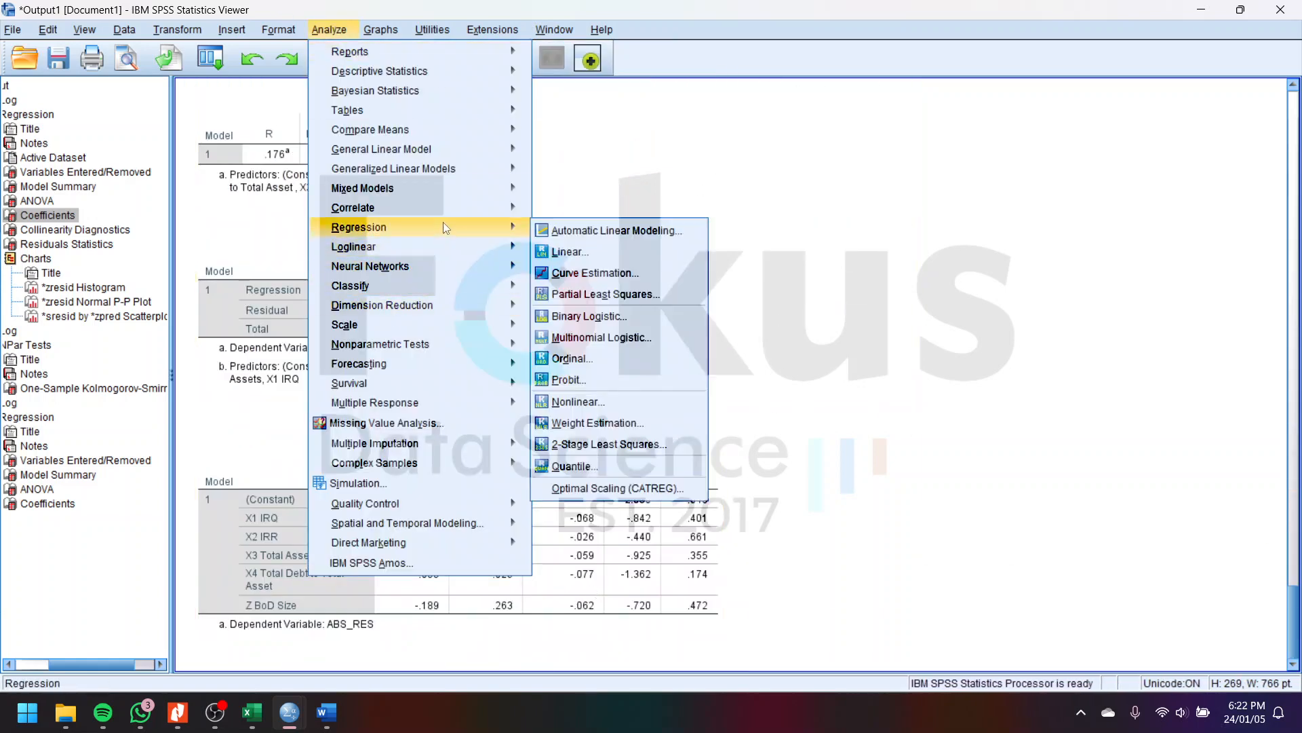
left_click(599, 248)
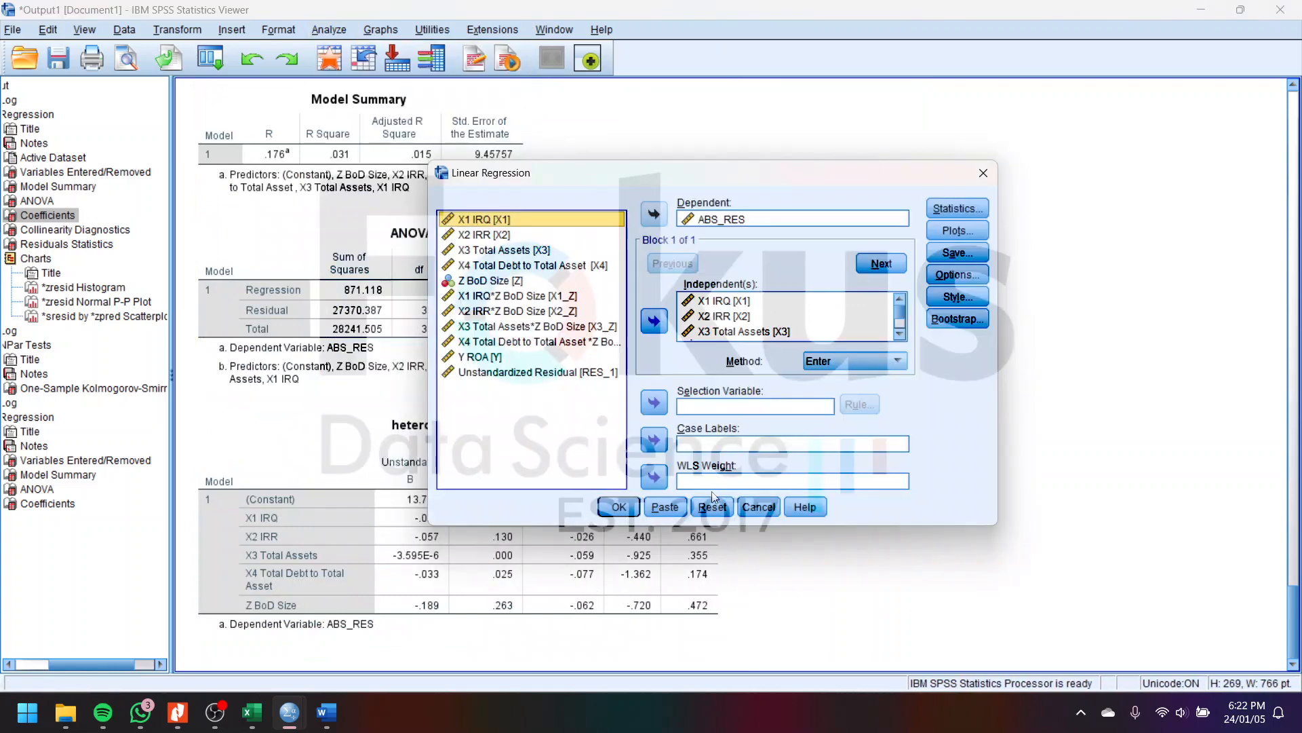
left_click(712, 505)
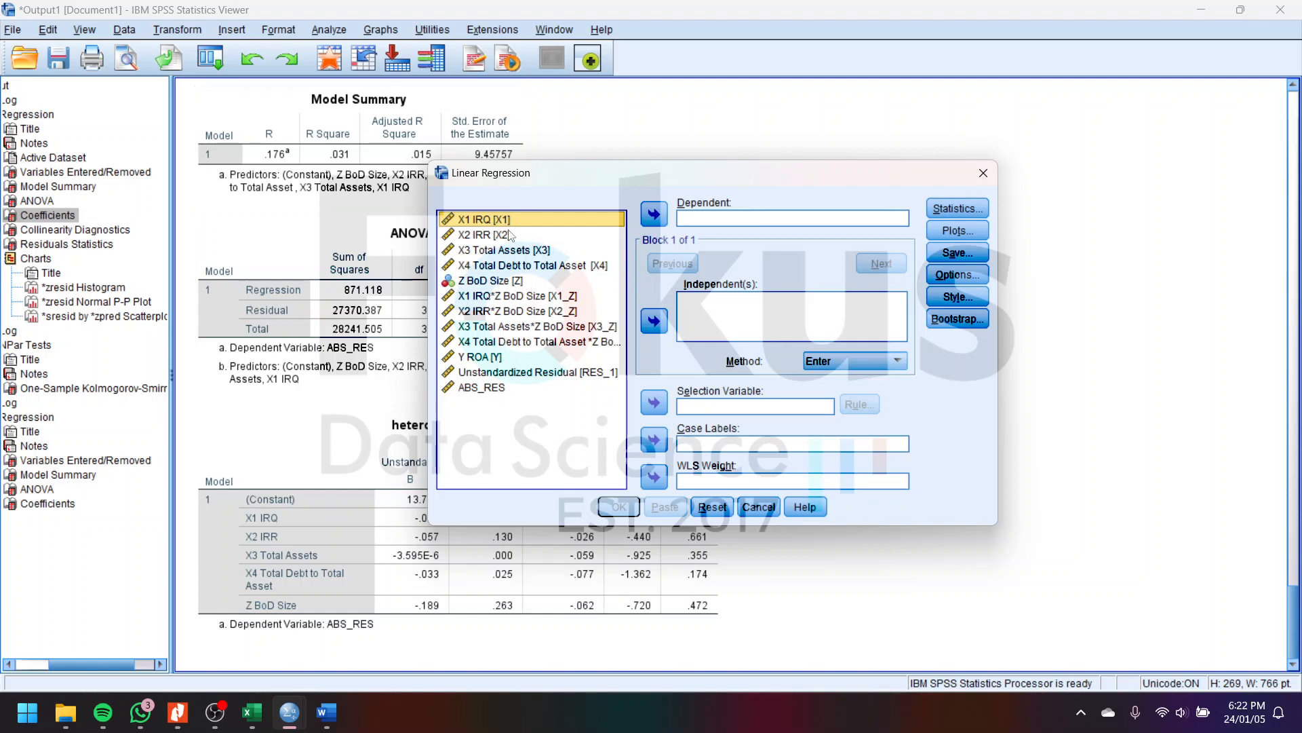
Step: Run a linear regression with X1 IRQ, Z BoD Size and X1 IRQ*Z BoD Size as independents and Y ROA as dependent
left_click(494, 286, "ctrl")
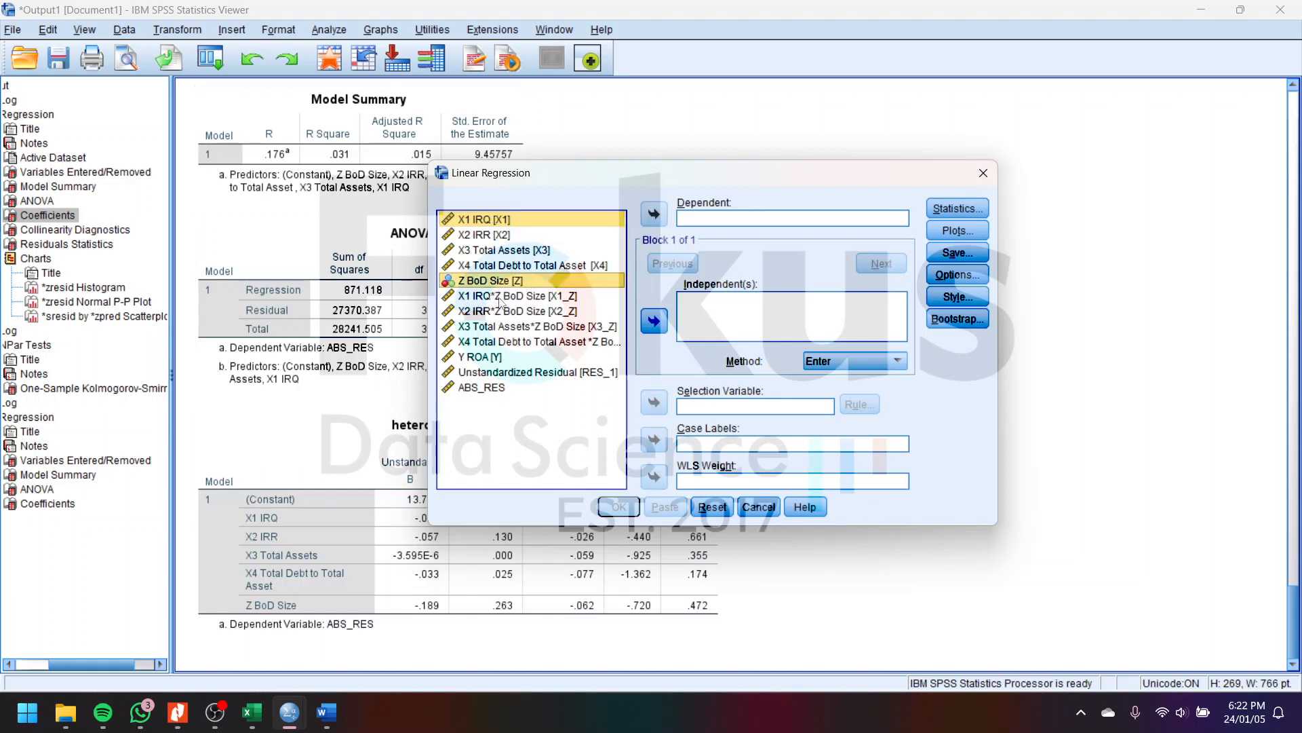
left_click(500, 297, "ctrl")
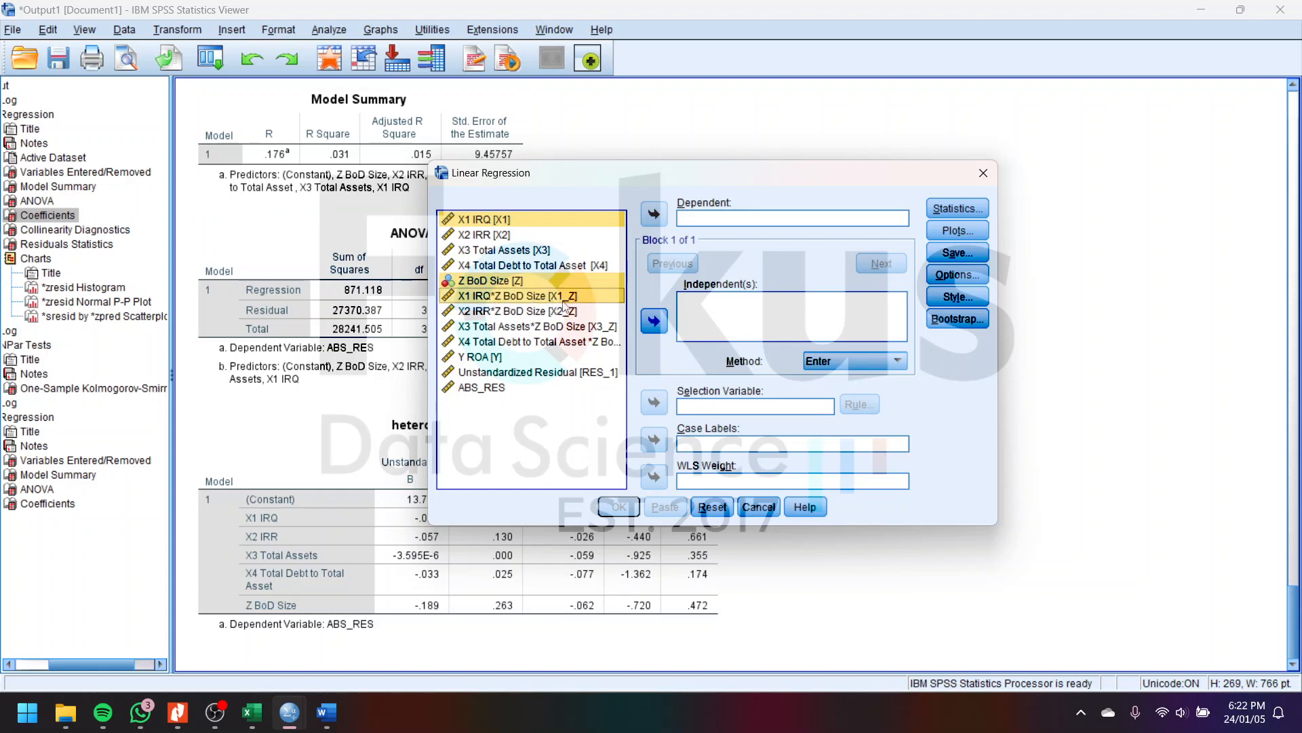
left_click(653, 321)
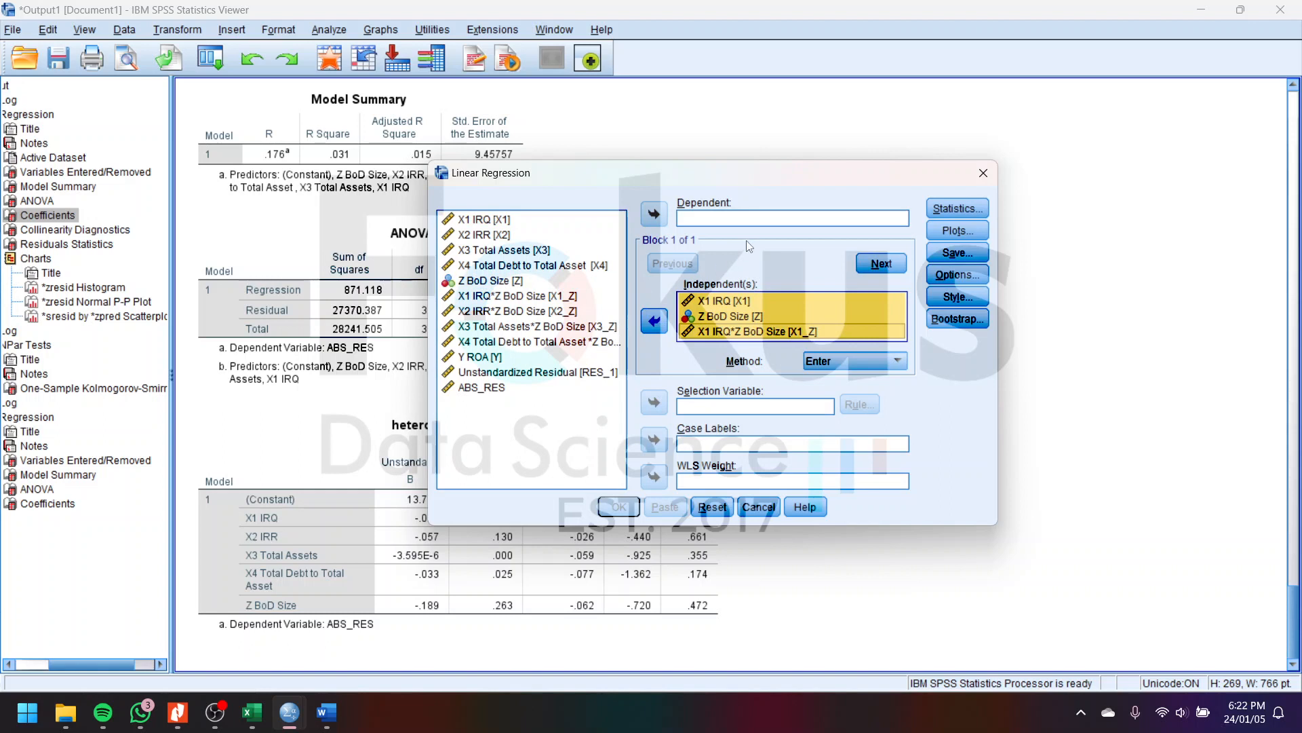
left_click(502, 355)
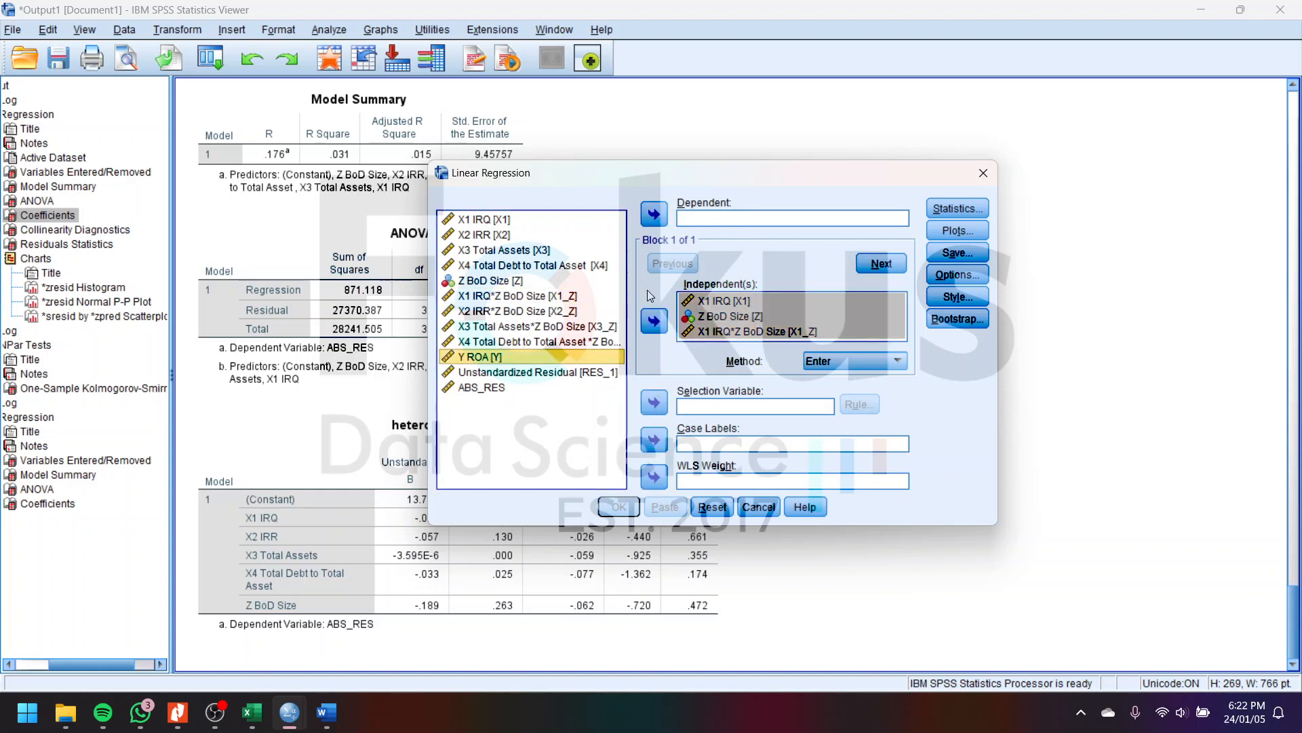
left_click(654, 214)
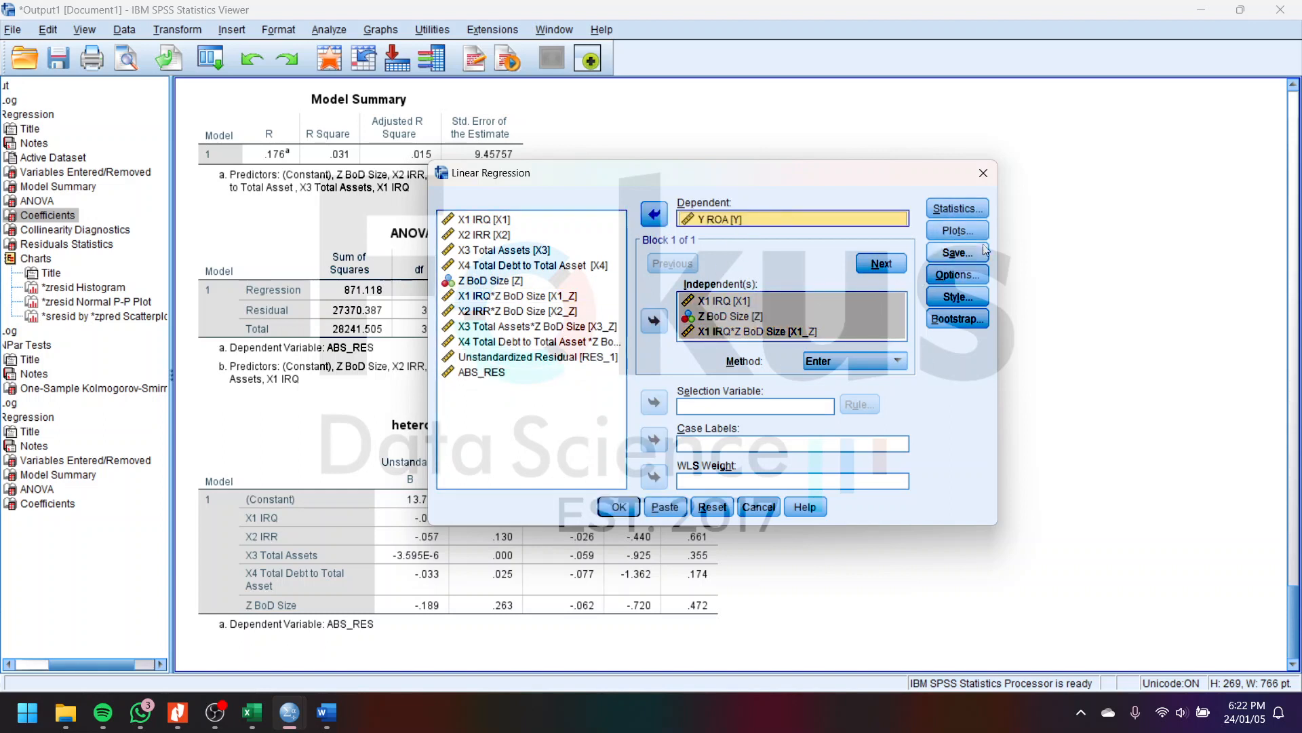
left_click(616, 507)
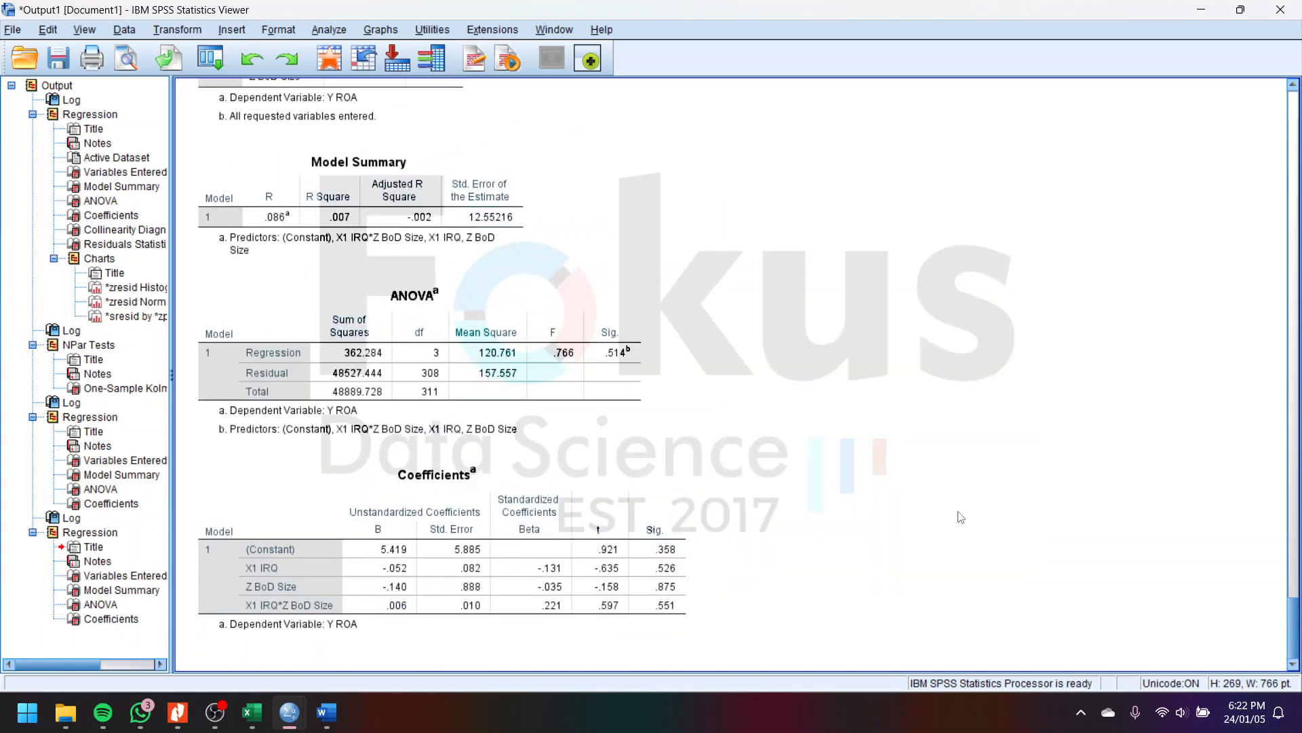
Step: Compare the X1 IRQ moderation Coefficients table with Excel's Moderasi sheet, placing the SPSS output beside the workbook
left_click(597, 567)
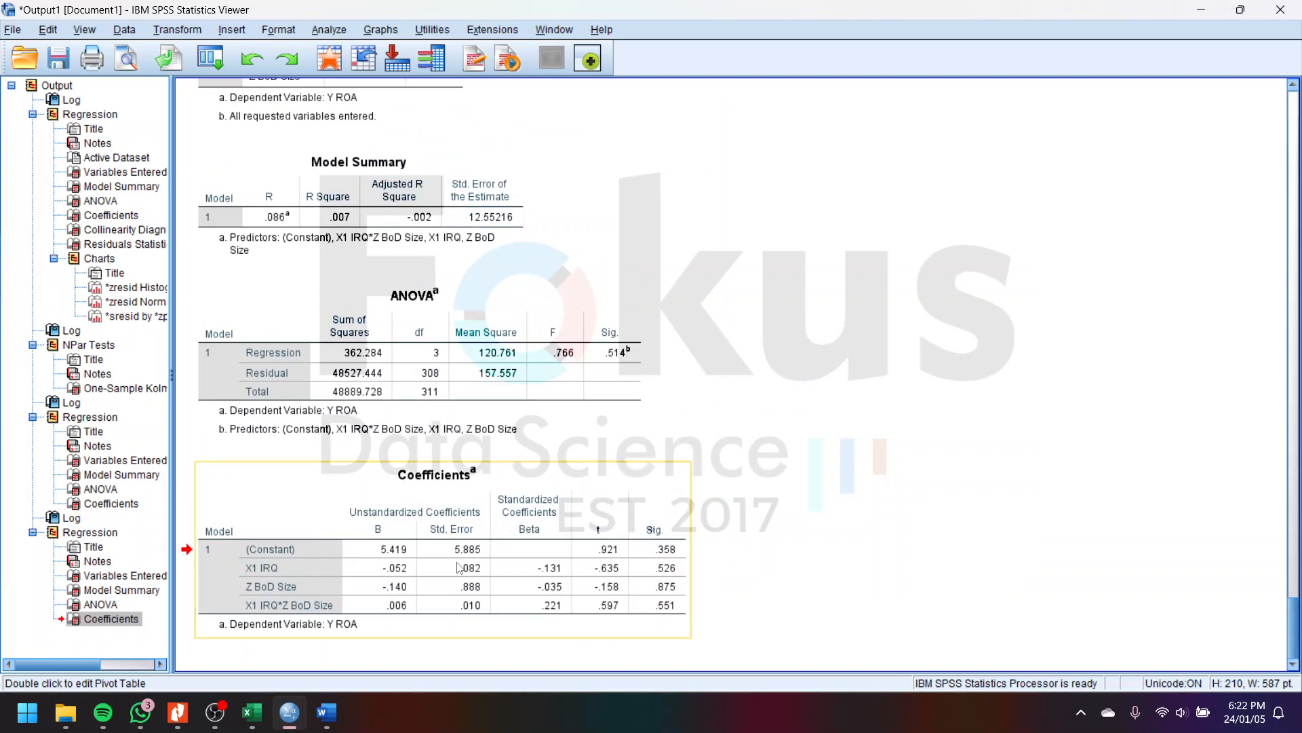
left_click(252, 711)
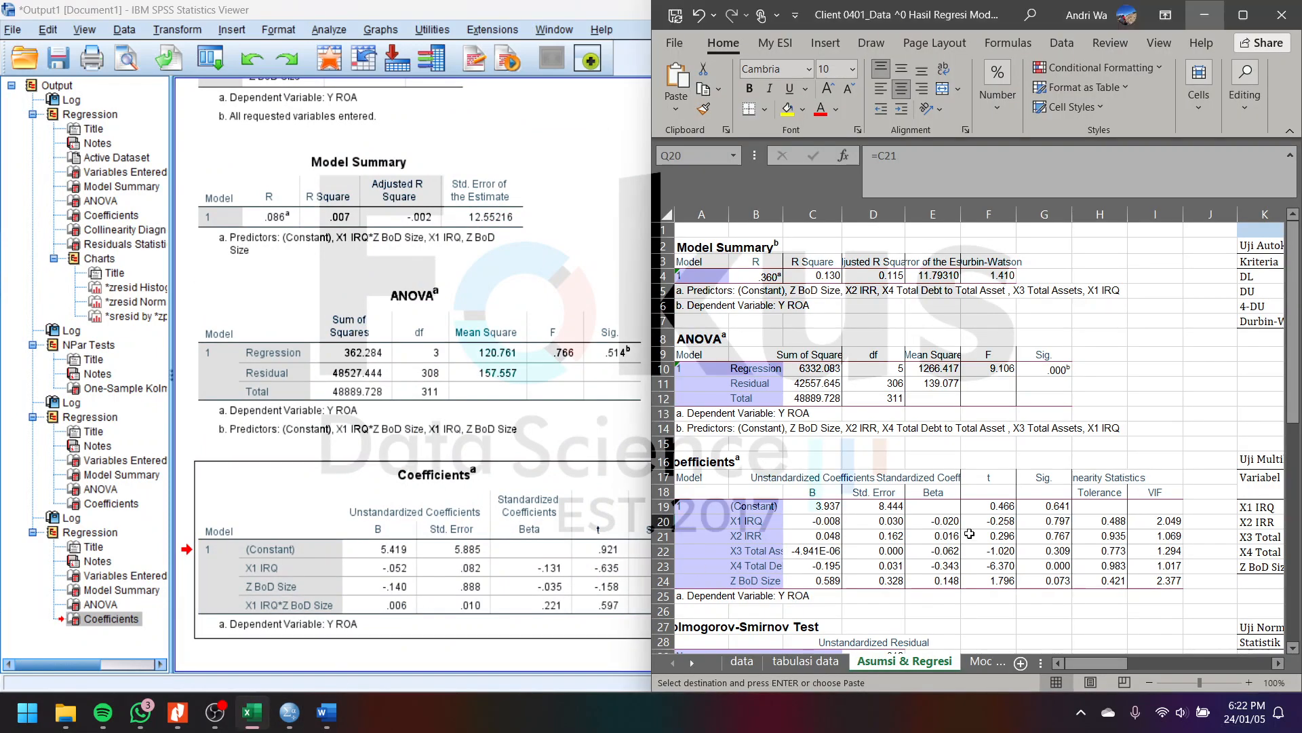
left_click(979, 658)
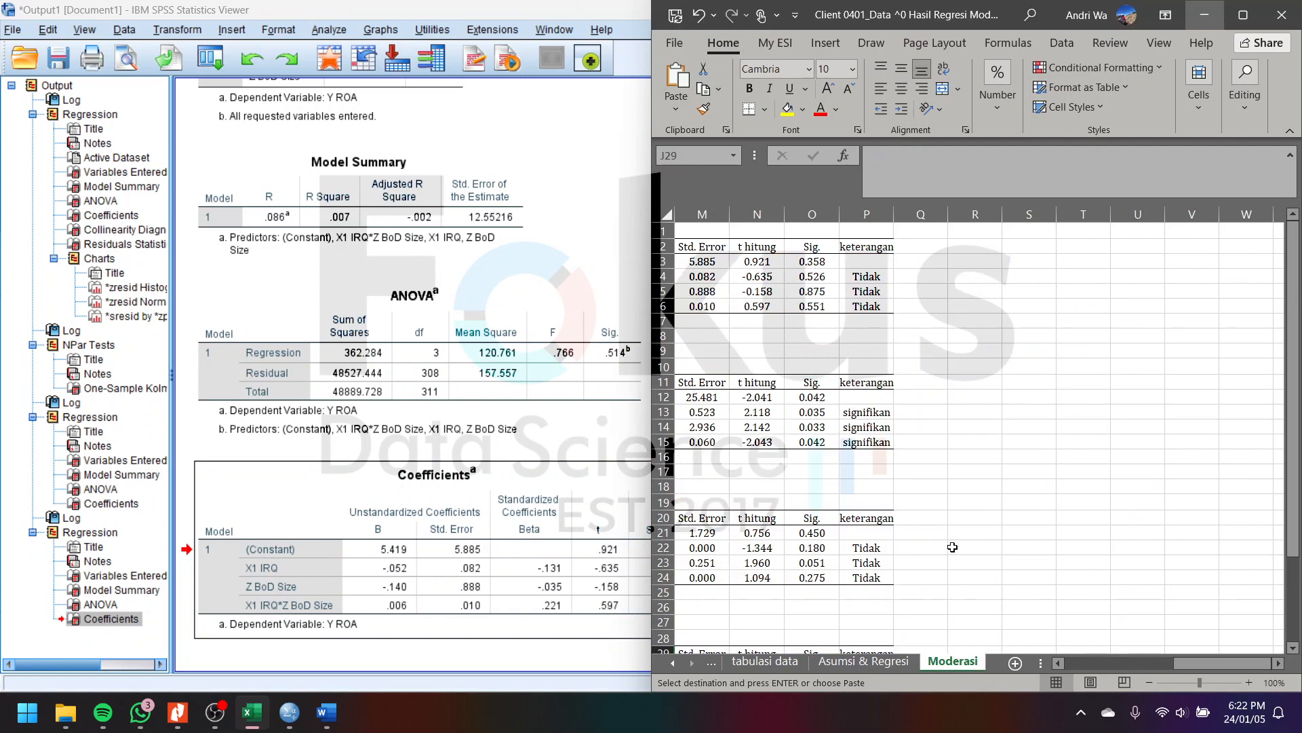
scroll(953, 543, "left", 5)
scroll(953, 543, "right", 5)
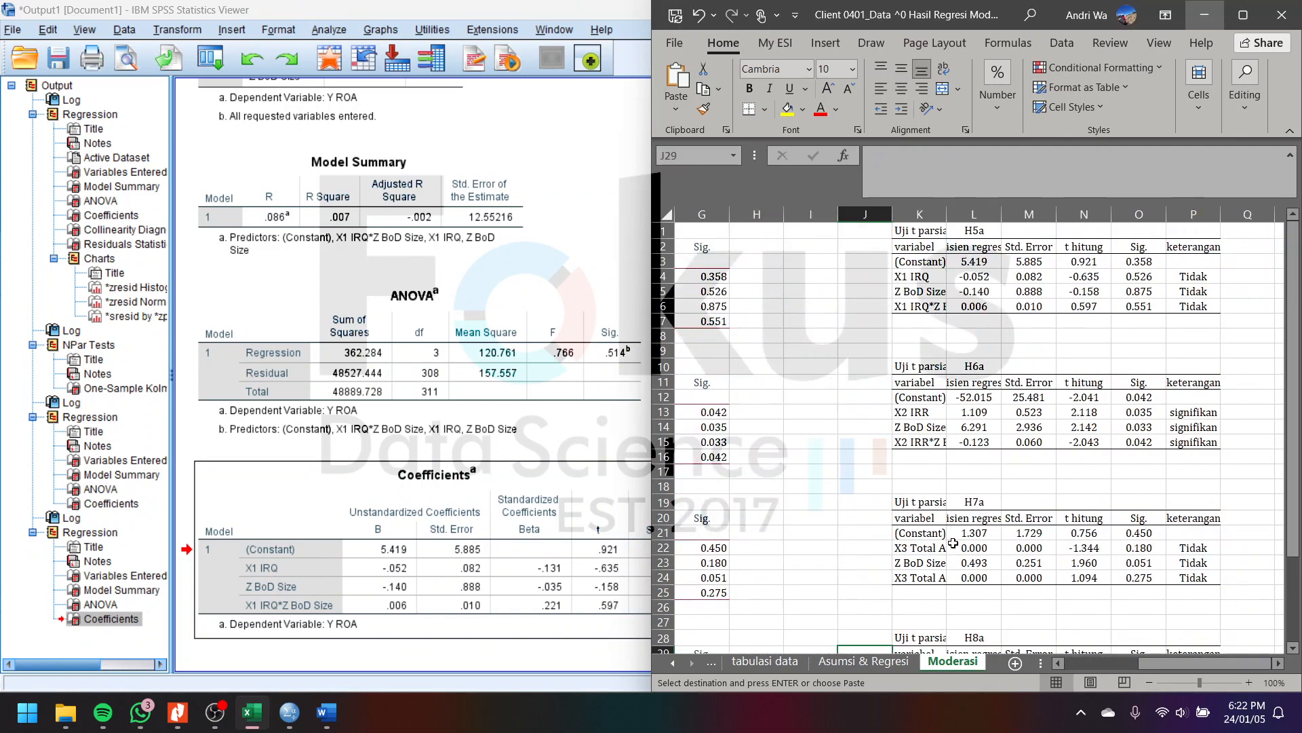
left_click(546, 580)
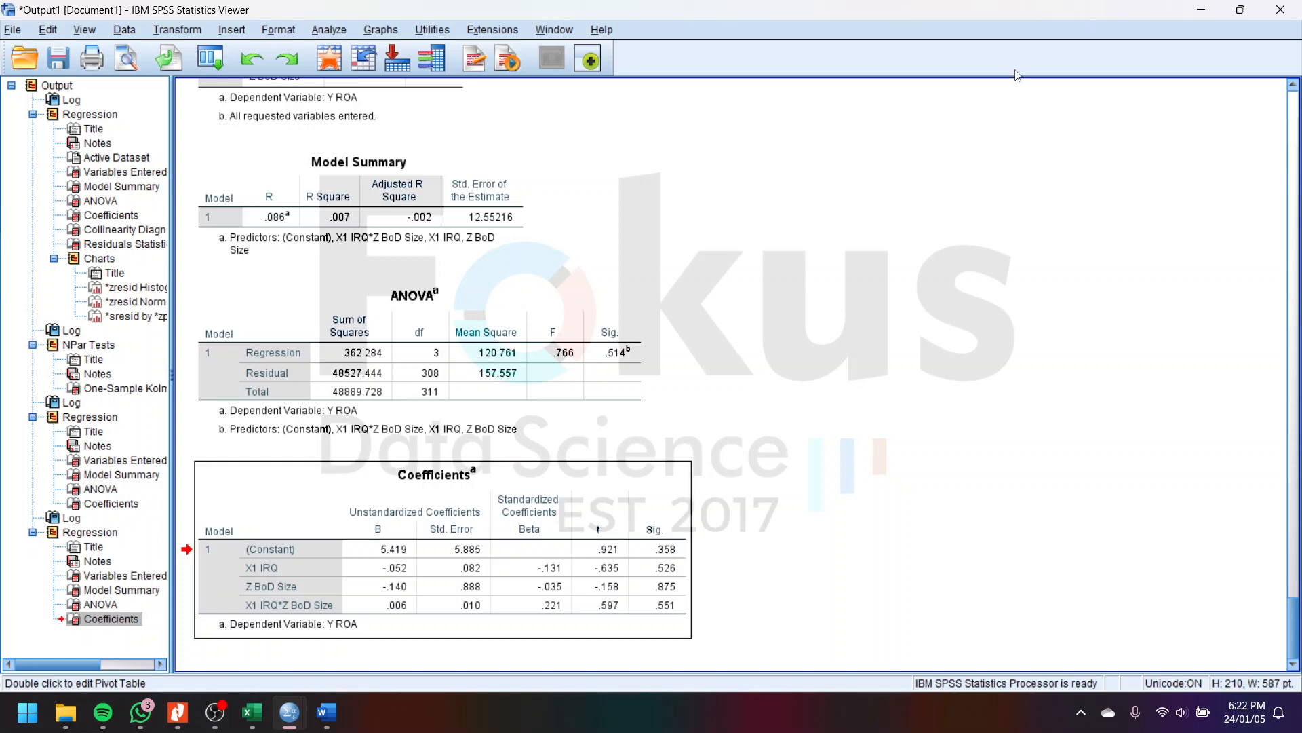
left_click_drag(1026, 16, 2, 216)
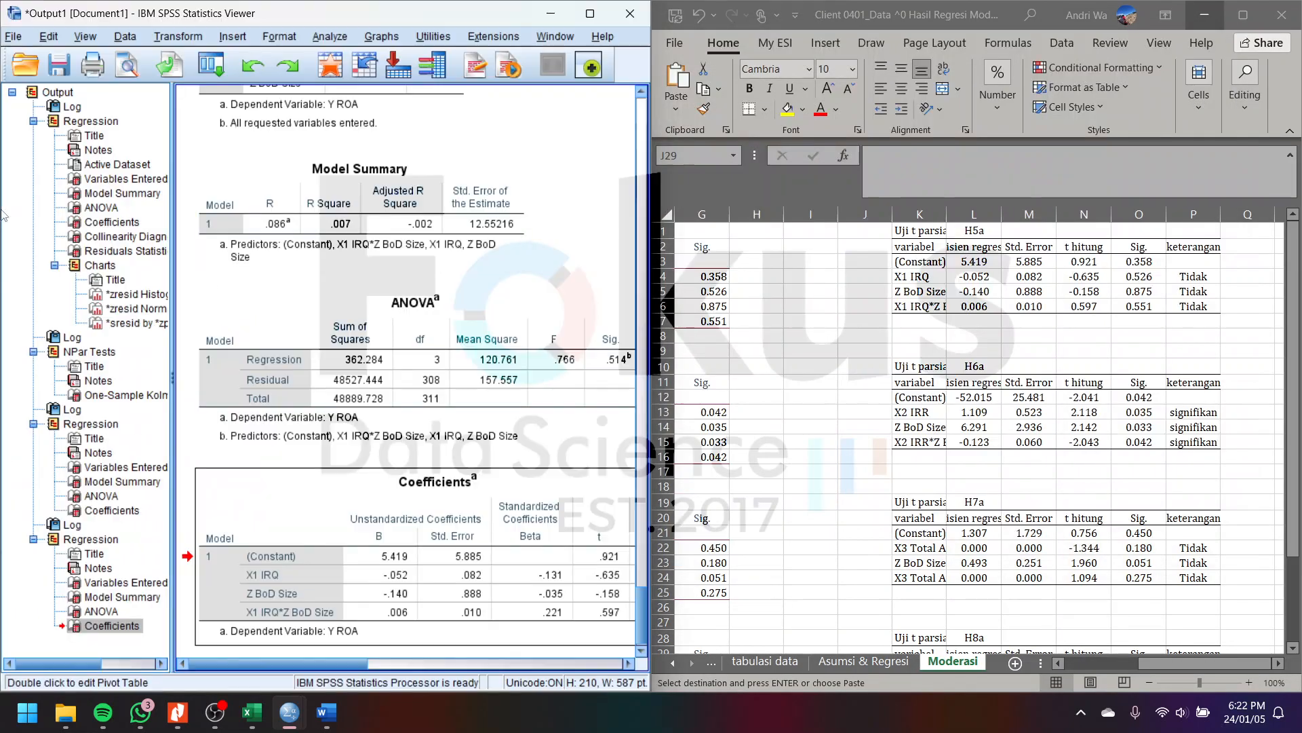
Step: Retitle the Coefficients table of the X1 IRQ moderation model as H5
left_click(450, 489)
scroll(453, 489, "down", 1)
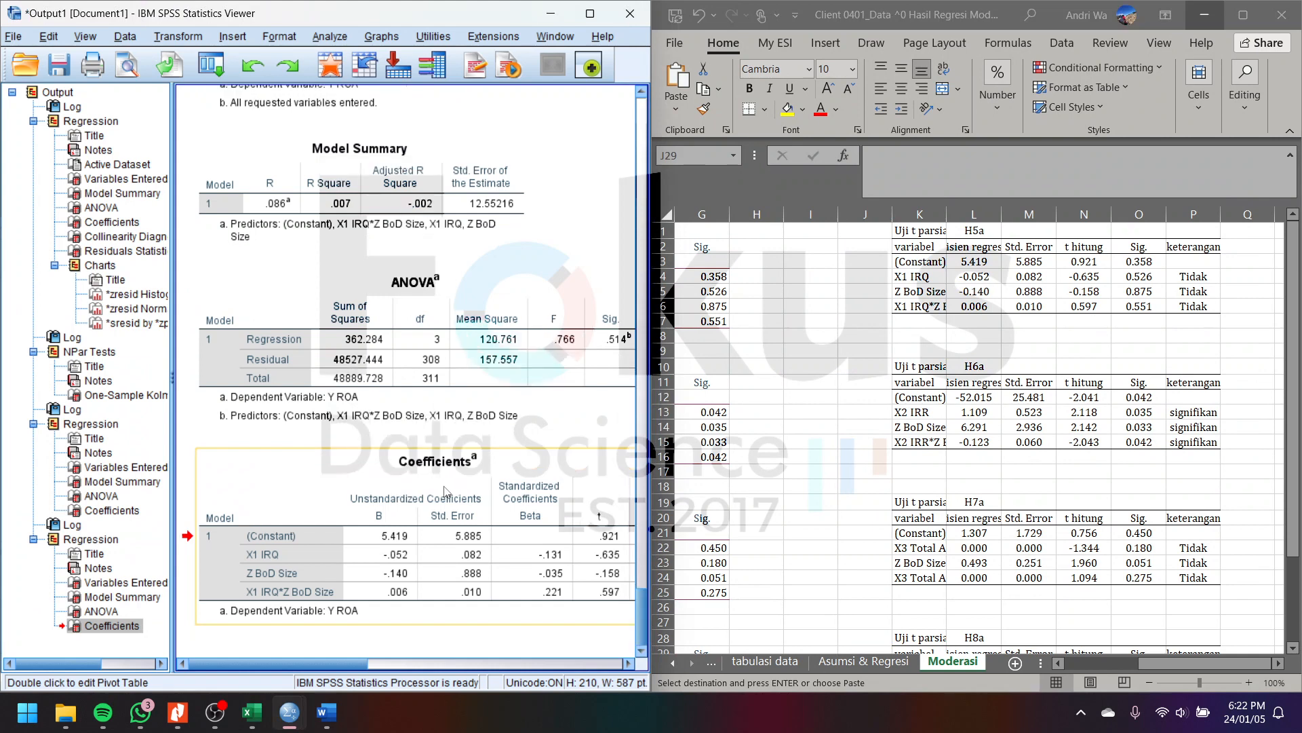
double_click(438, 463)
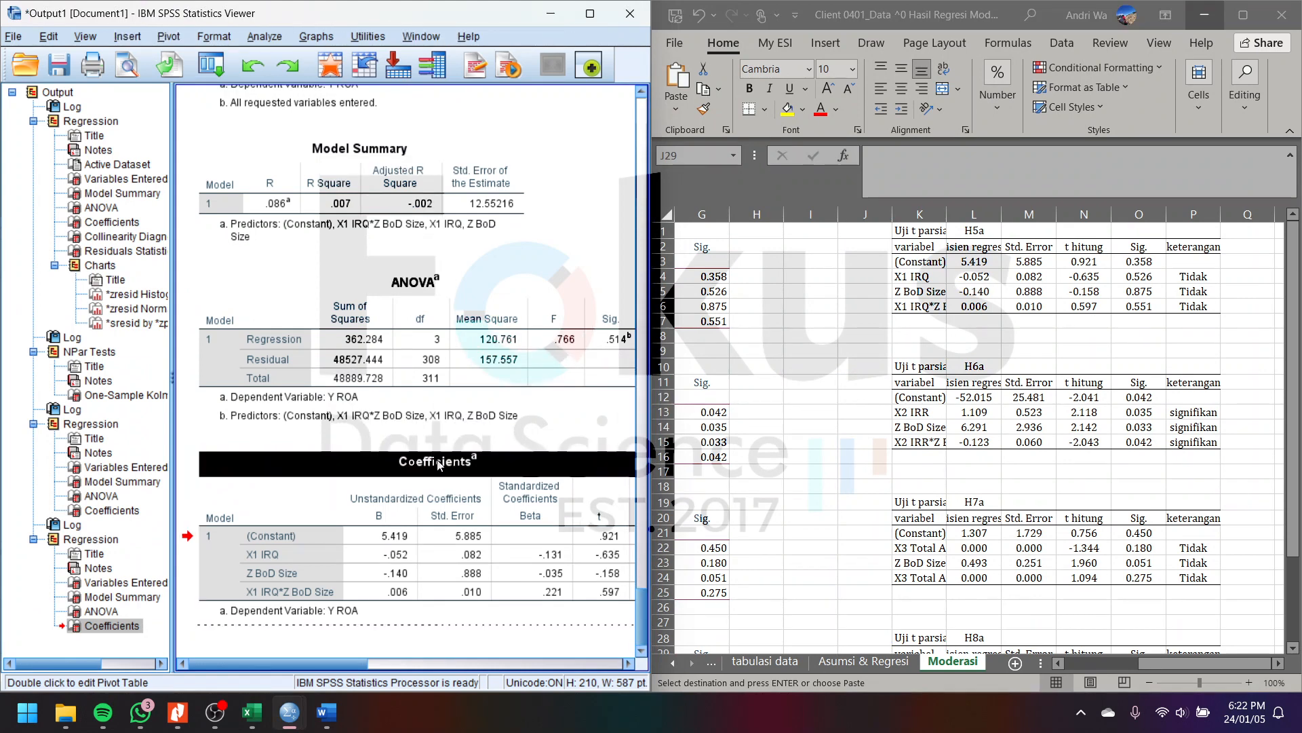
double_click(438, 463)
key("BackSpace")
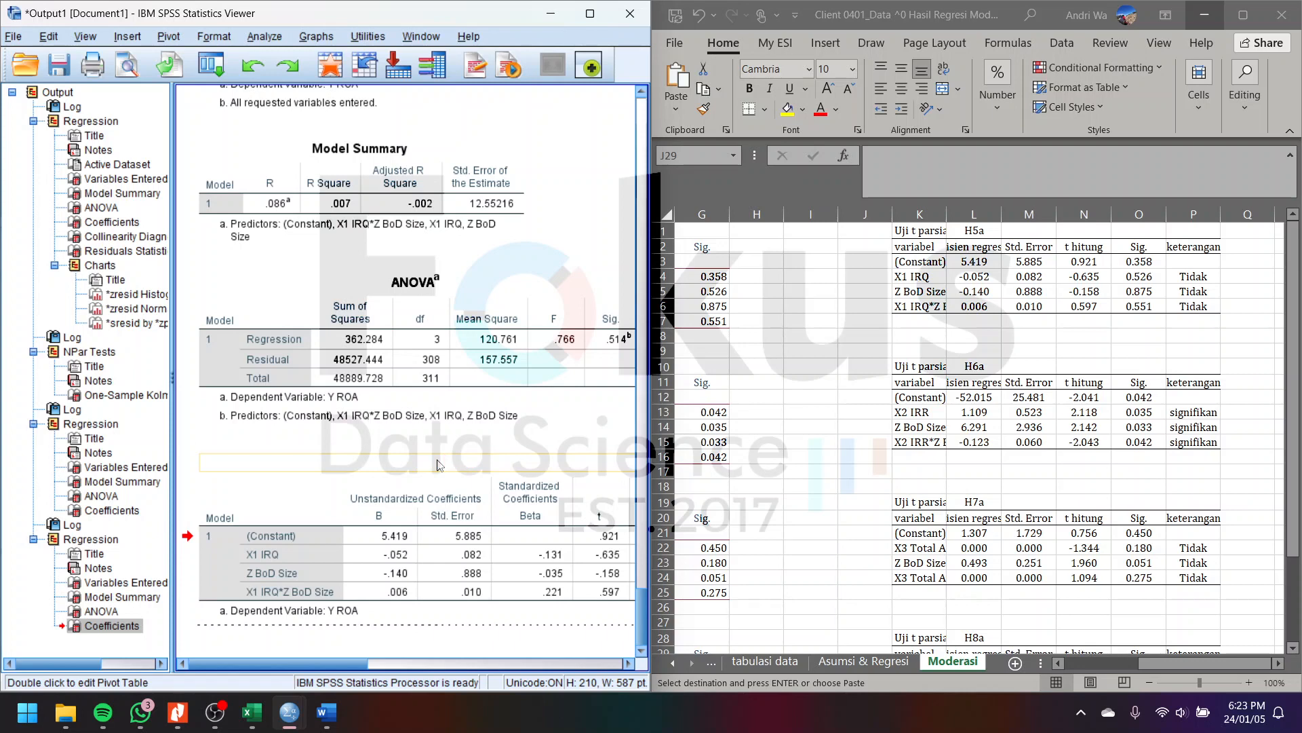
left_click(538, 435)
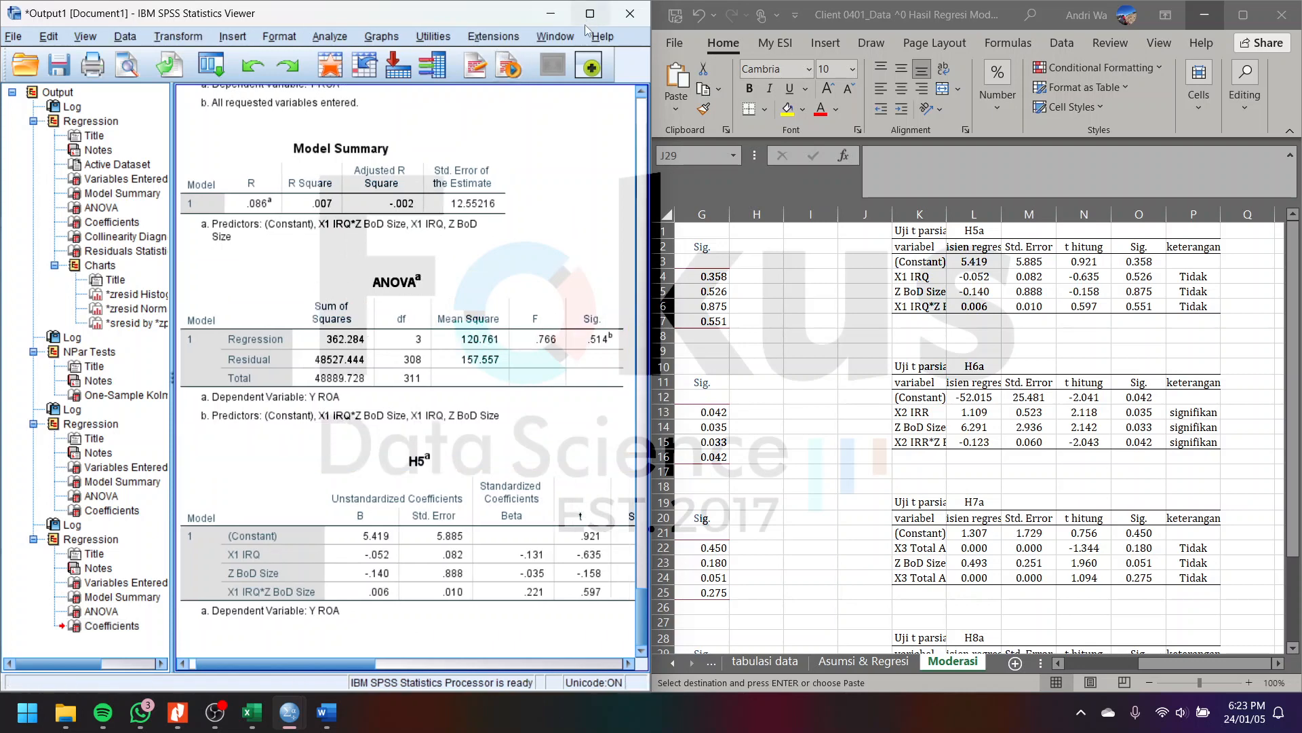
Step: Reopen the Linear Regression setup and remove X1 IRQ, Z BoD Size and X1 IRQ*Z BoD Size from the independents
left_click(330, 36)
mouse_move(396, 237)
left_click(563, 262)
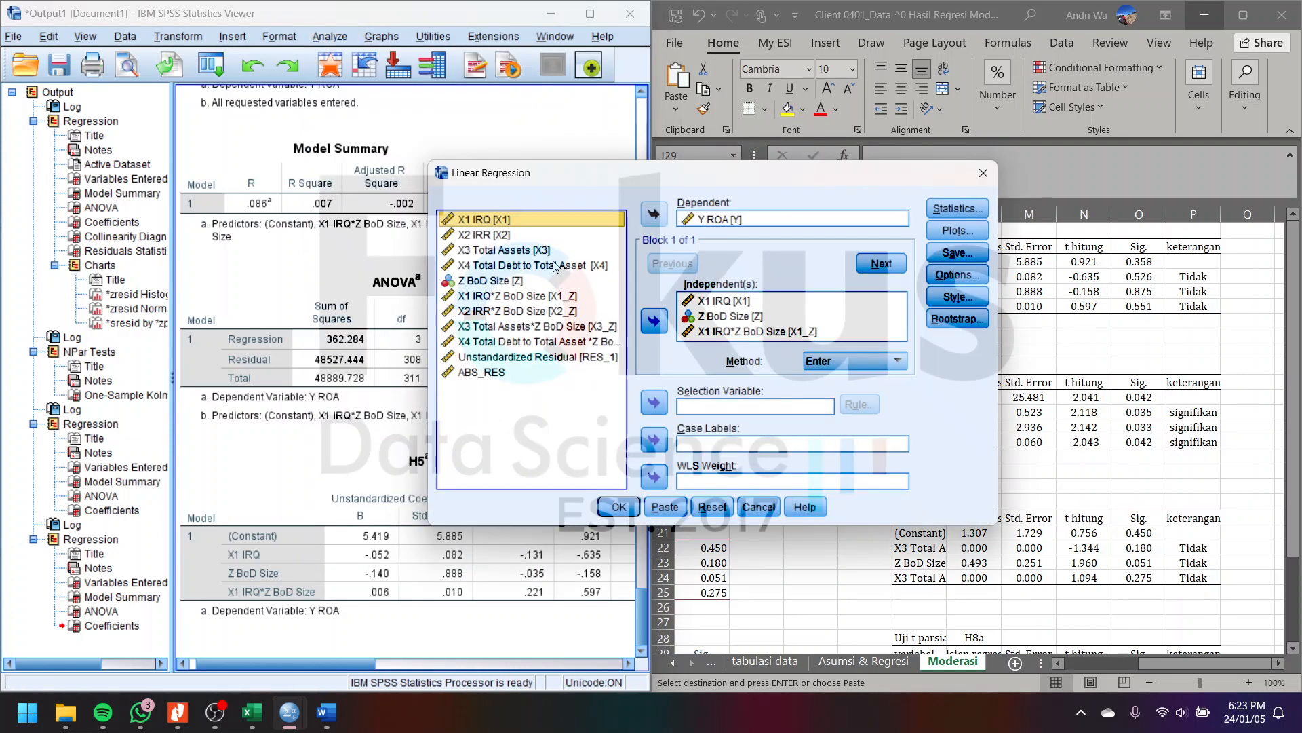
left_click(724, 302)
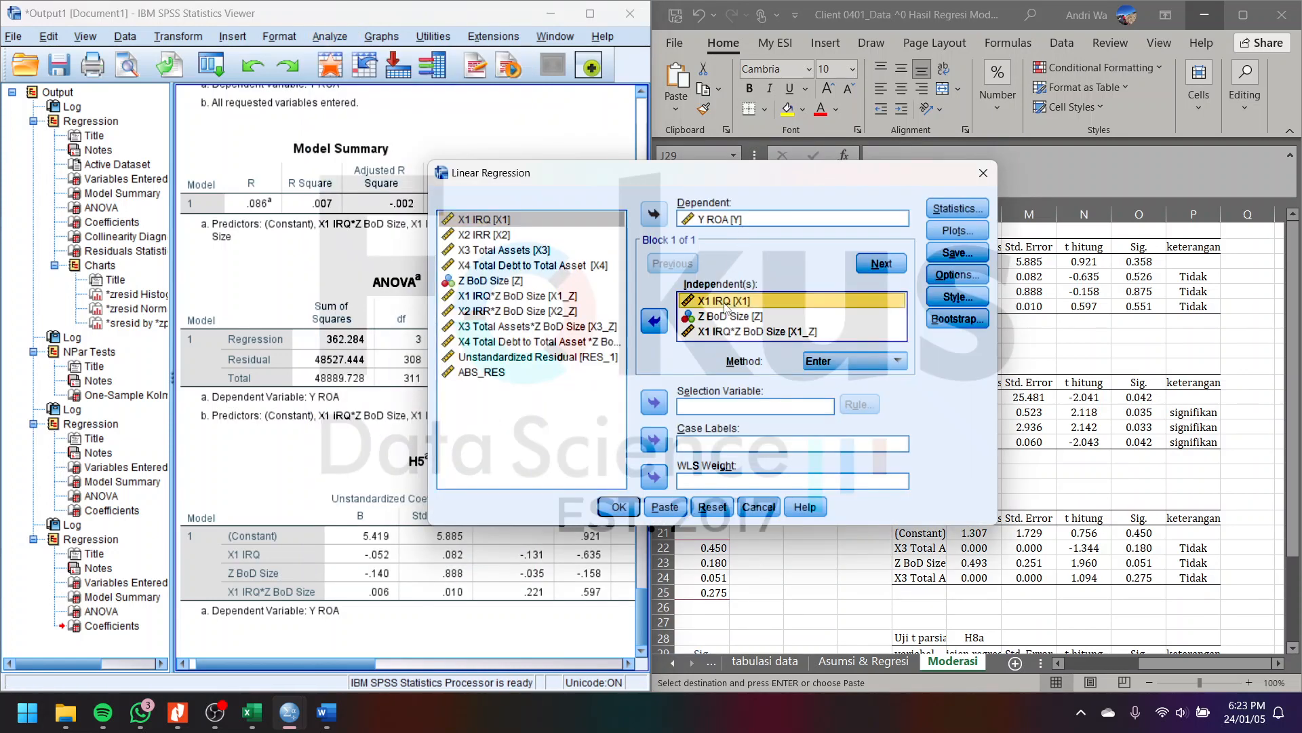
left_click(724, 331, "shift")
left_click(654, 321)
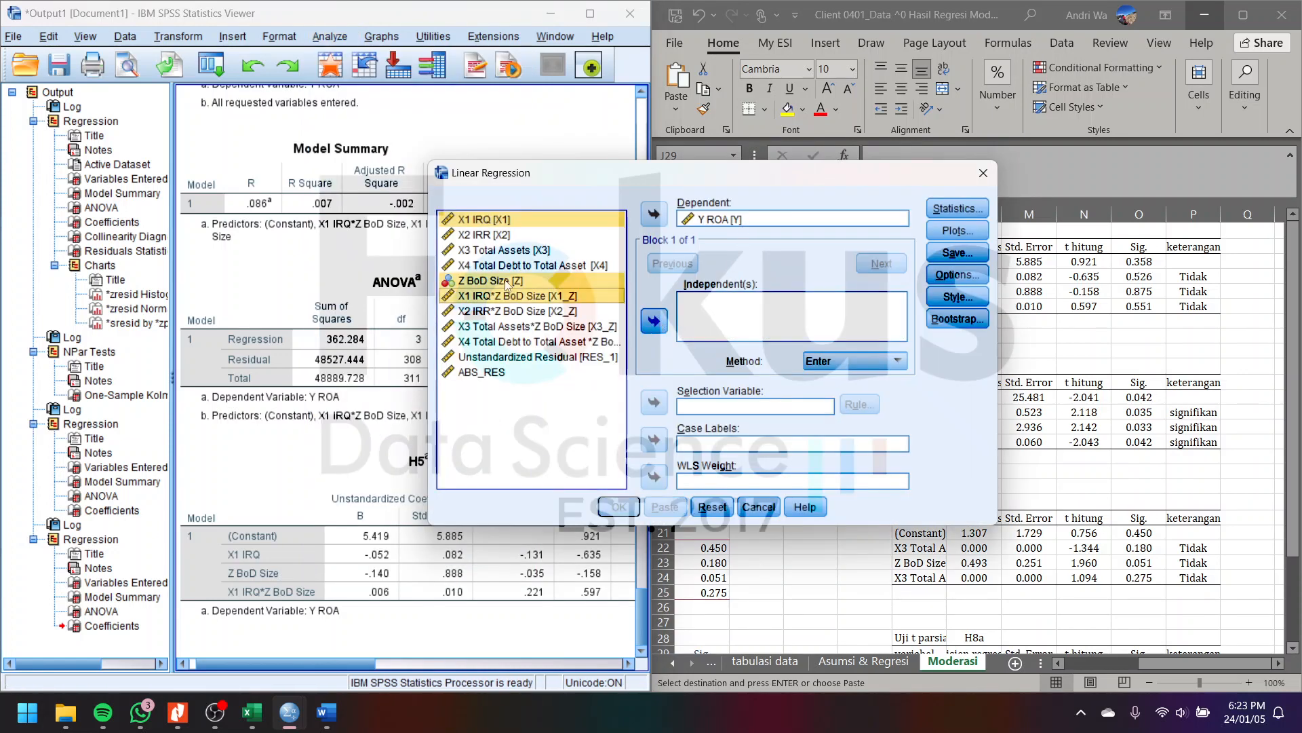
Step: Add X2 IRR, Z BoD Size and X2 IRR*Z BoD Size as independents and run the regression on Y ROA
left_click(515, 235)
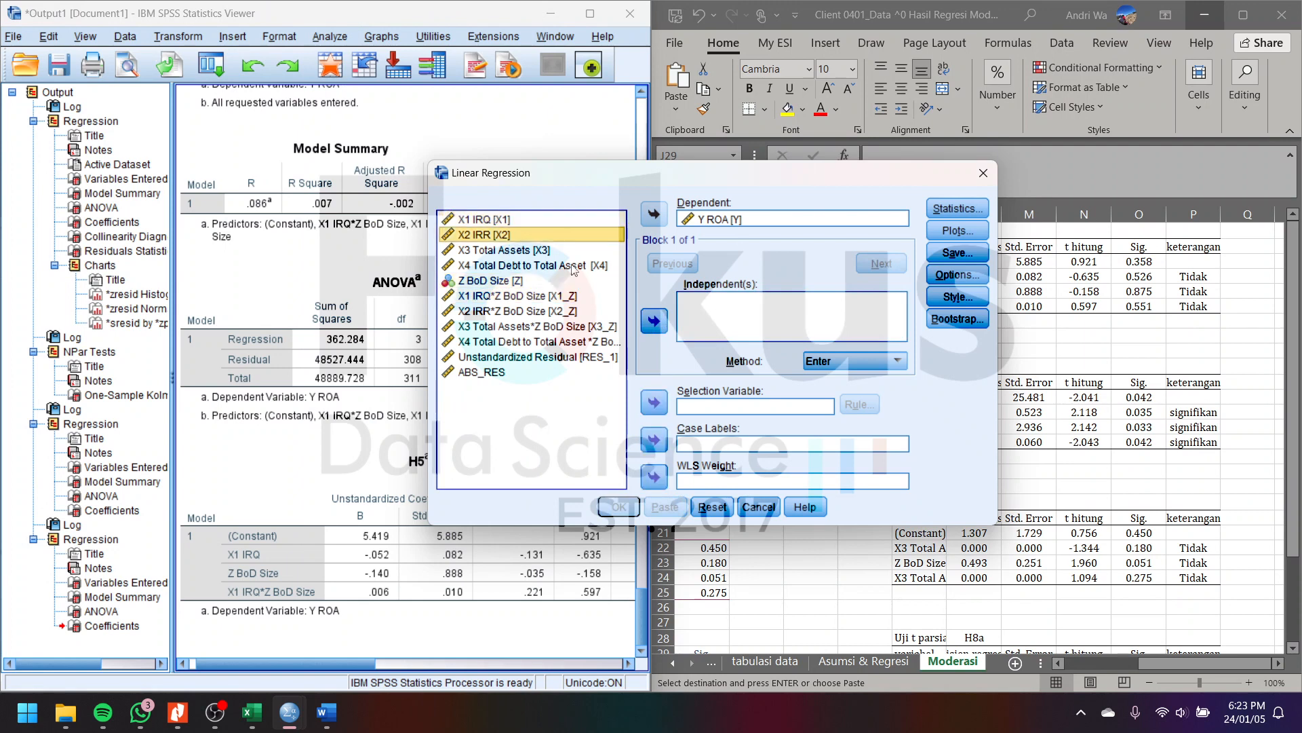
left_click(534, 281, "ctrl")
left_click(578, 312, "ctrl")
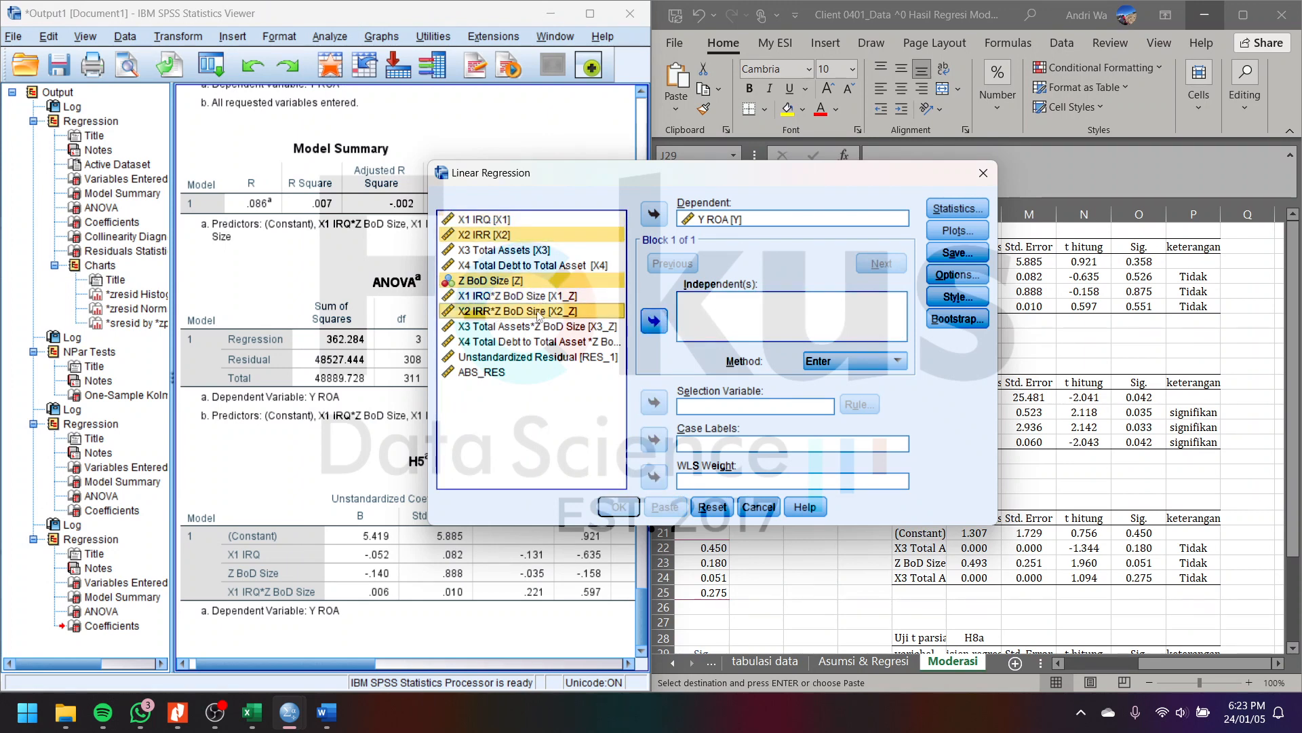
left_click(654, 322)
left_click(619, 506)
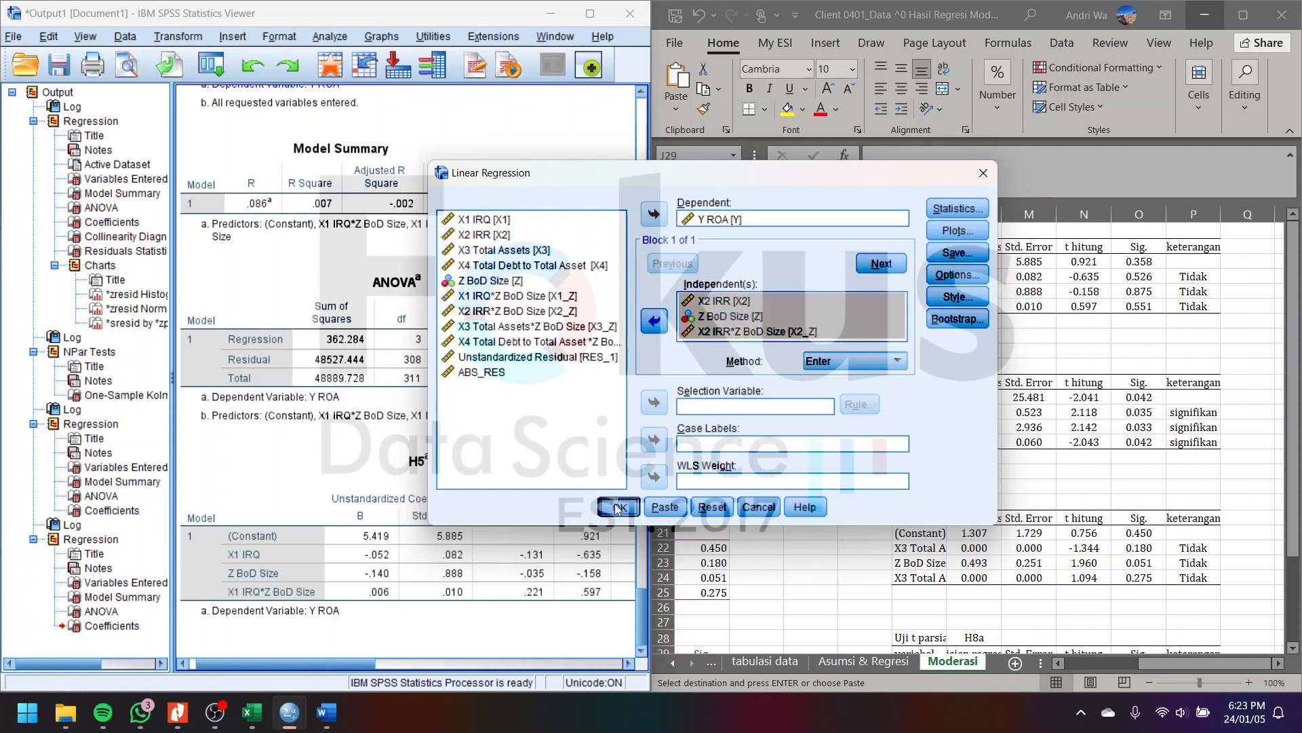
Step: Examine the X2 IRR moderation Coefficients table alongside the H6a table on Excel's Moderasi sheet
left_click_drag(235, 175, 596, 209)
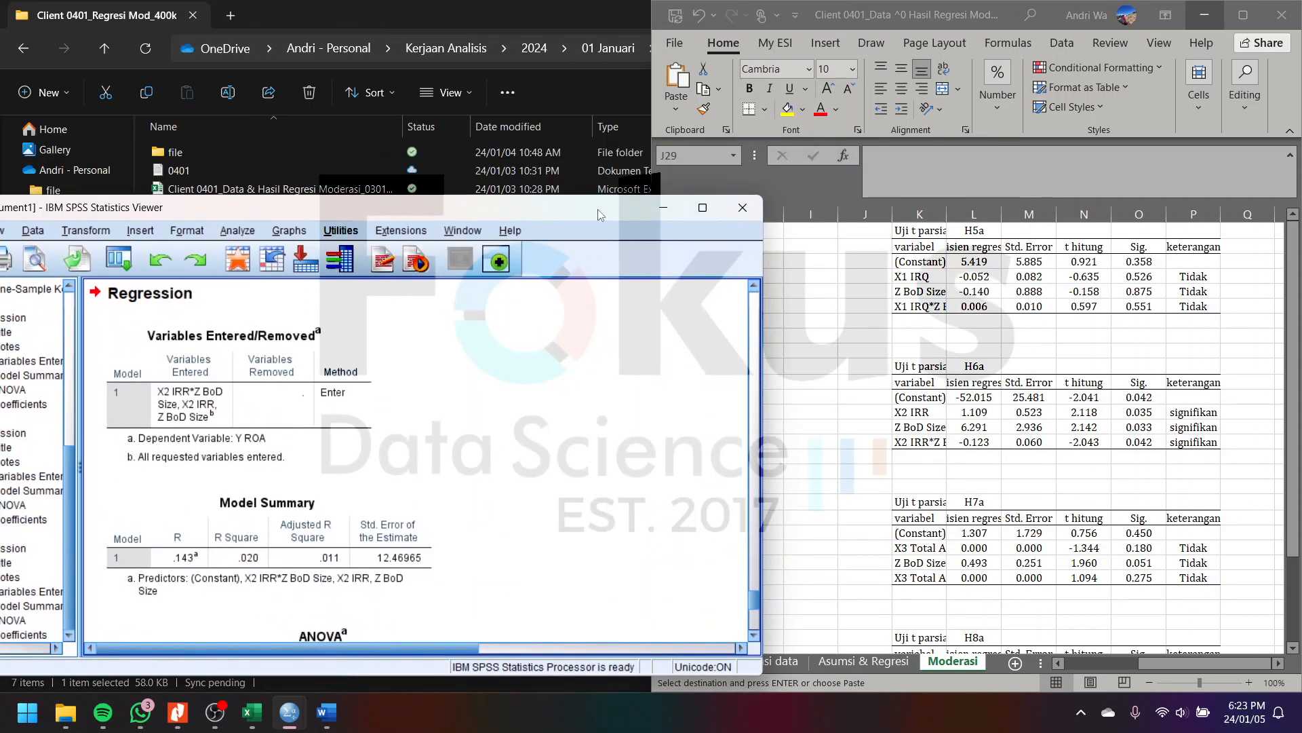
double_click(597, 209)
scroll(562, 487, "down", 3)
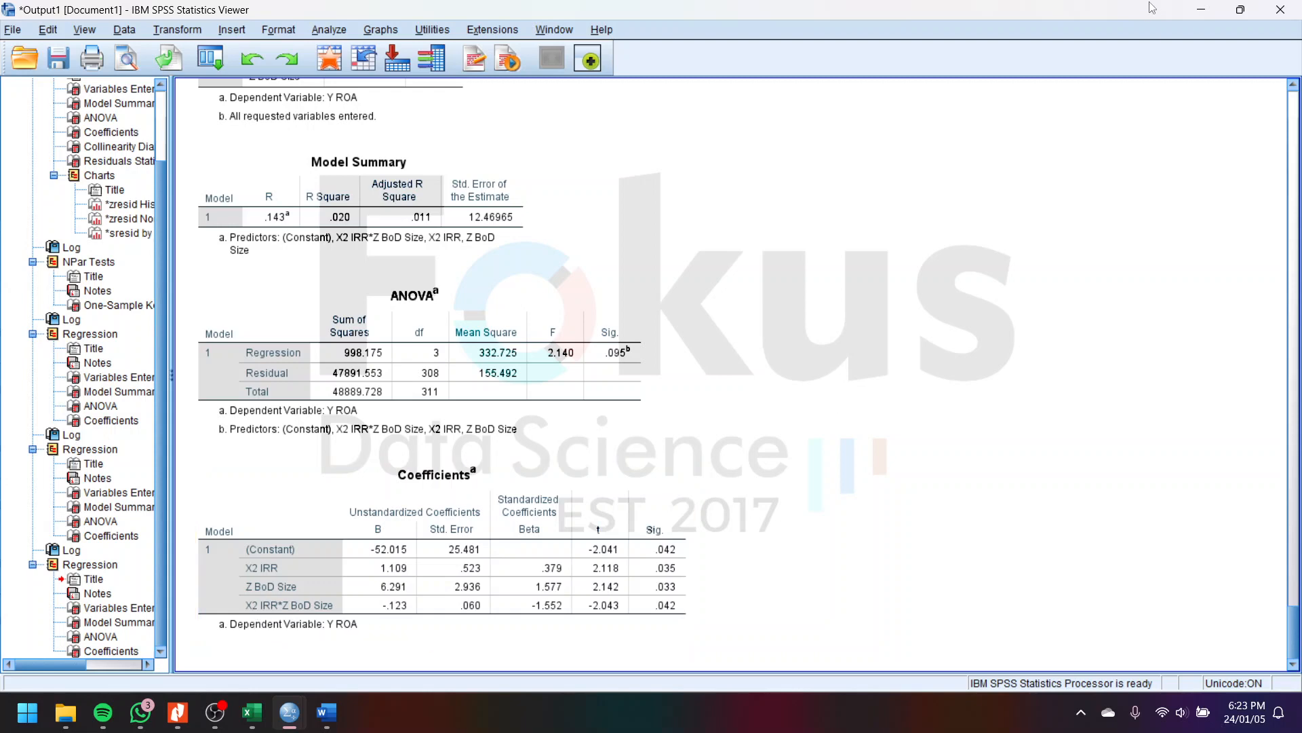
left_click_drag(1151, 8, 1, 239)
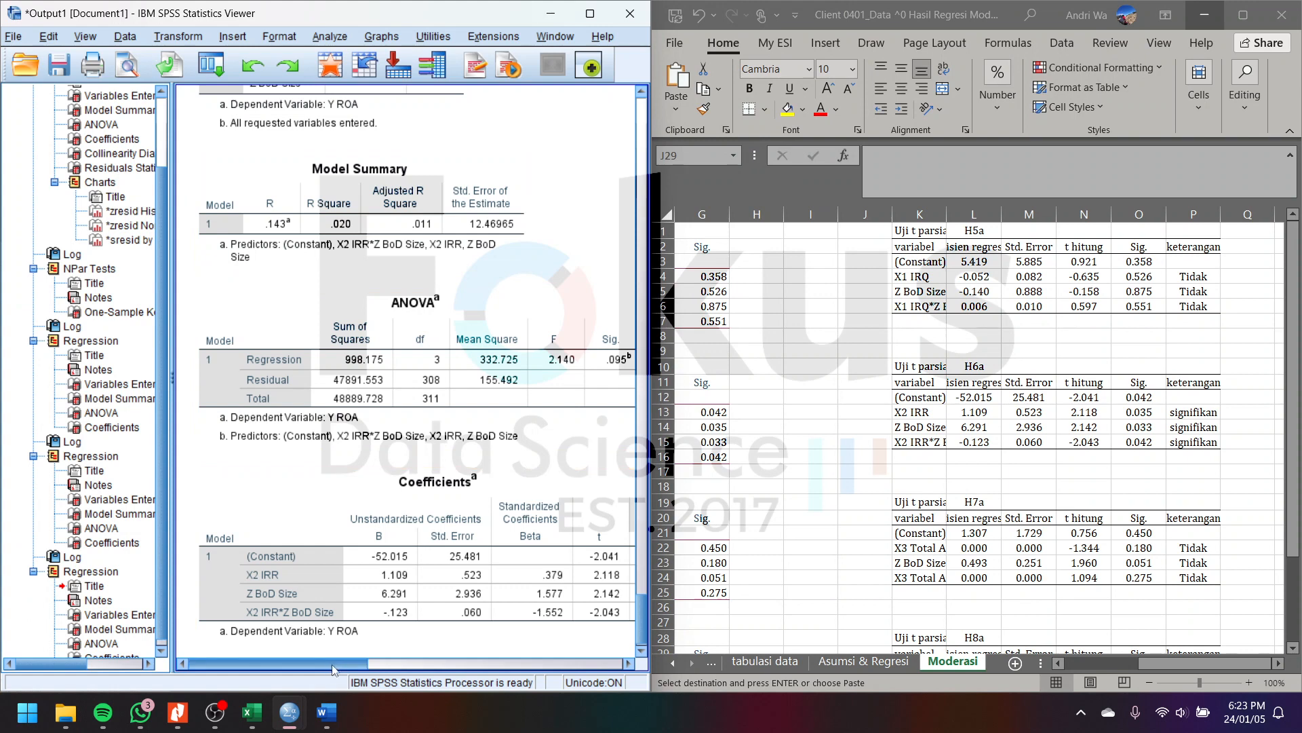
mouse_move(333, 670)
left_mouse_down()
mouse_move(468, 673)
mouse_move(333, 670)
left_mouse_up()
scroll(430, 560, "down", 2)
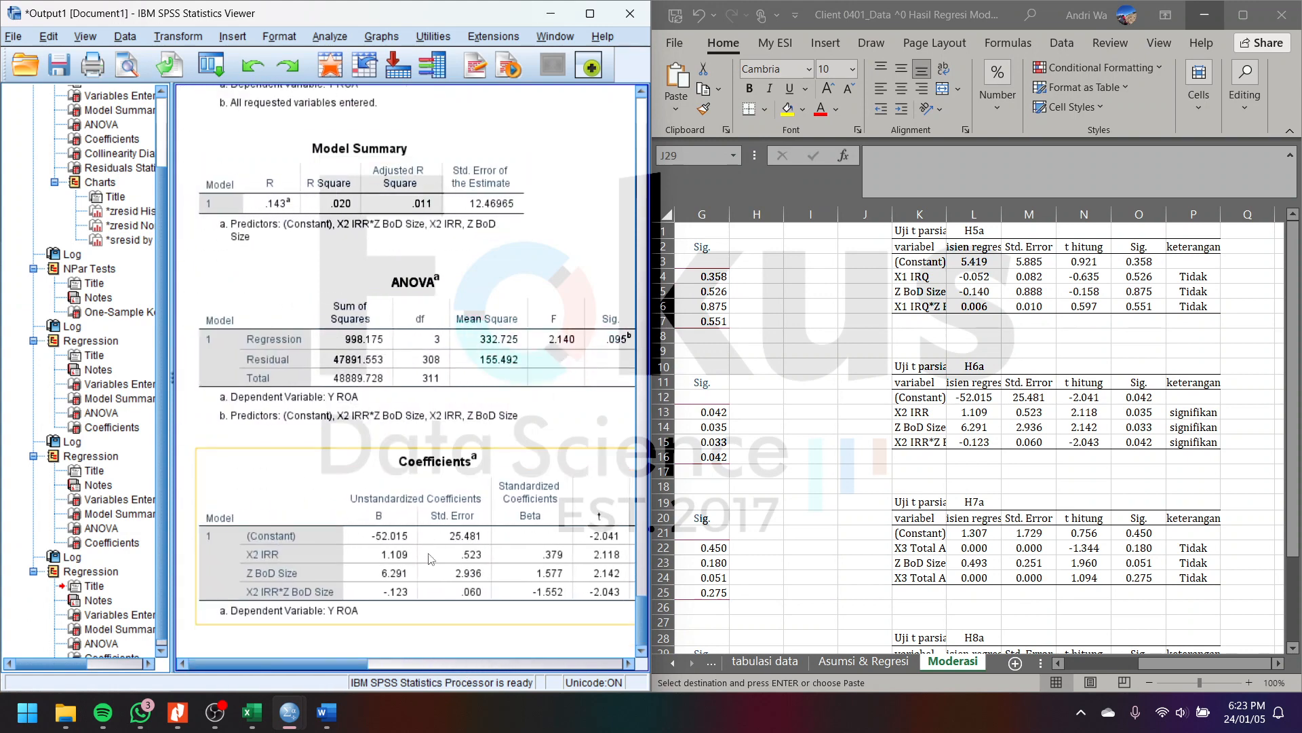
Step: Retitle the Coefficients table of the X2 IRR moderation model as H6
left_click(470, 469)
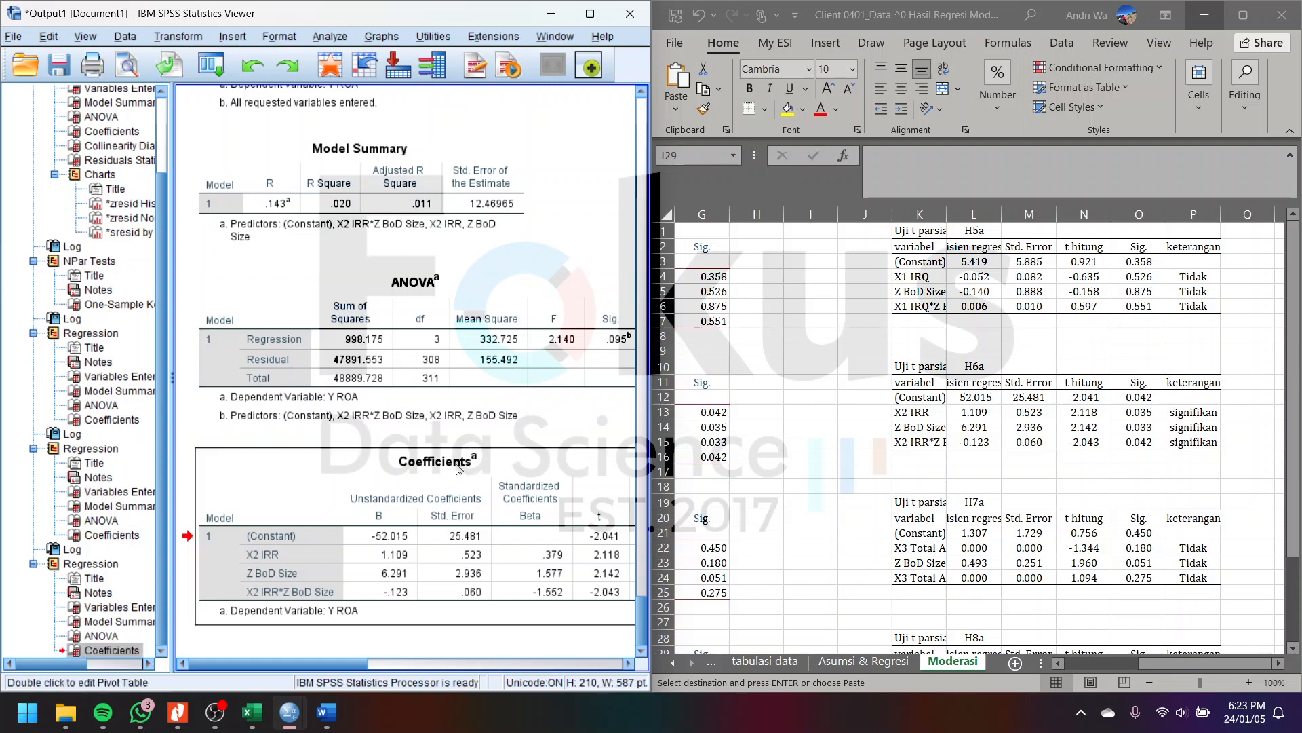
double_click(442, 468)
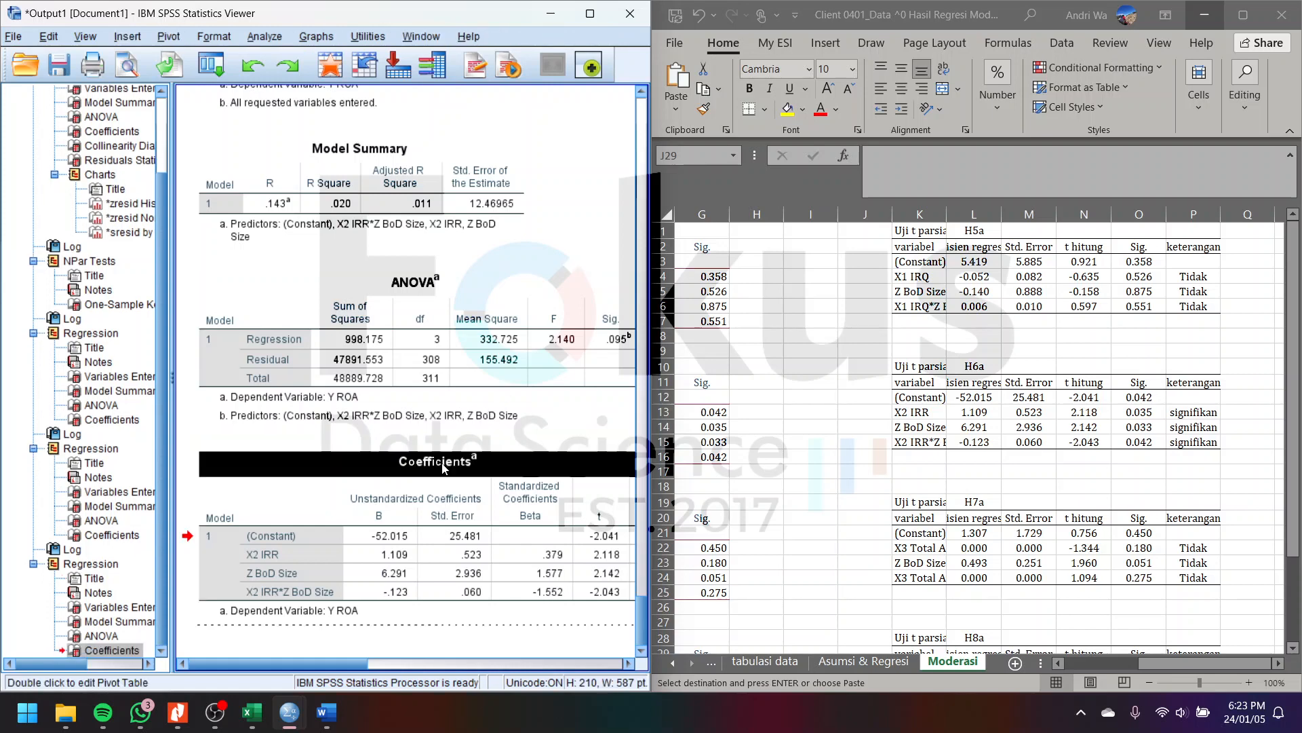
double_click(443, 468)
key("Delete")
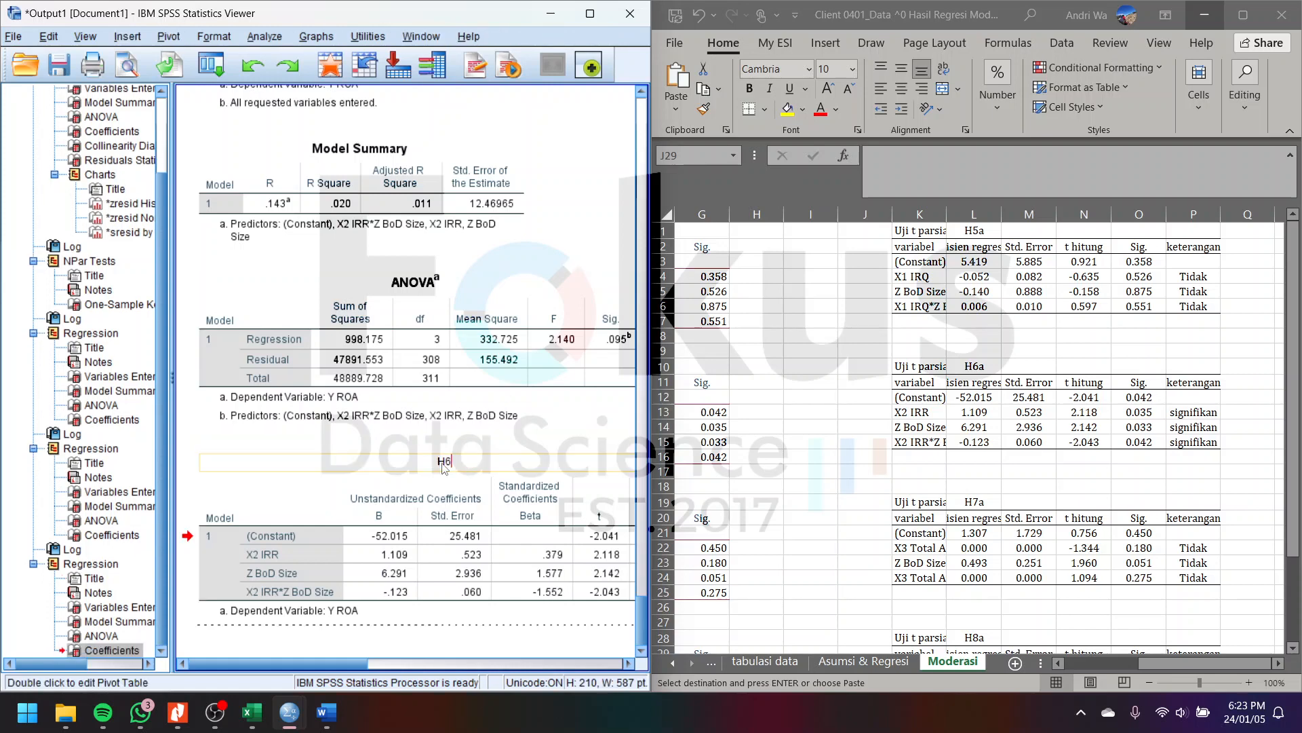
left_click(289, 38)
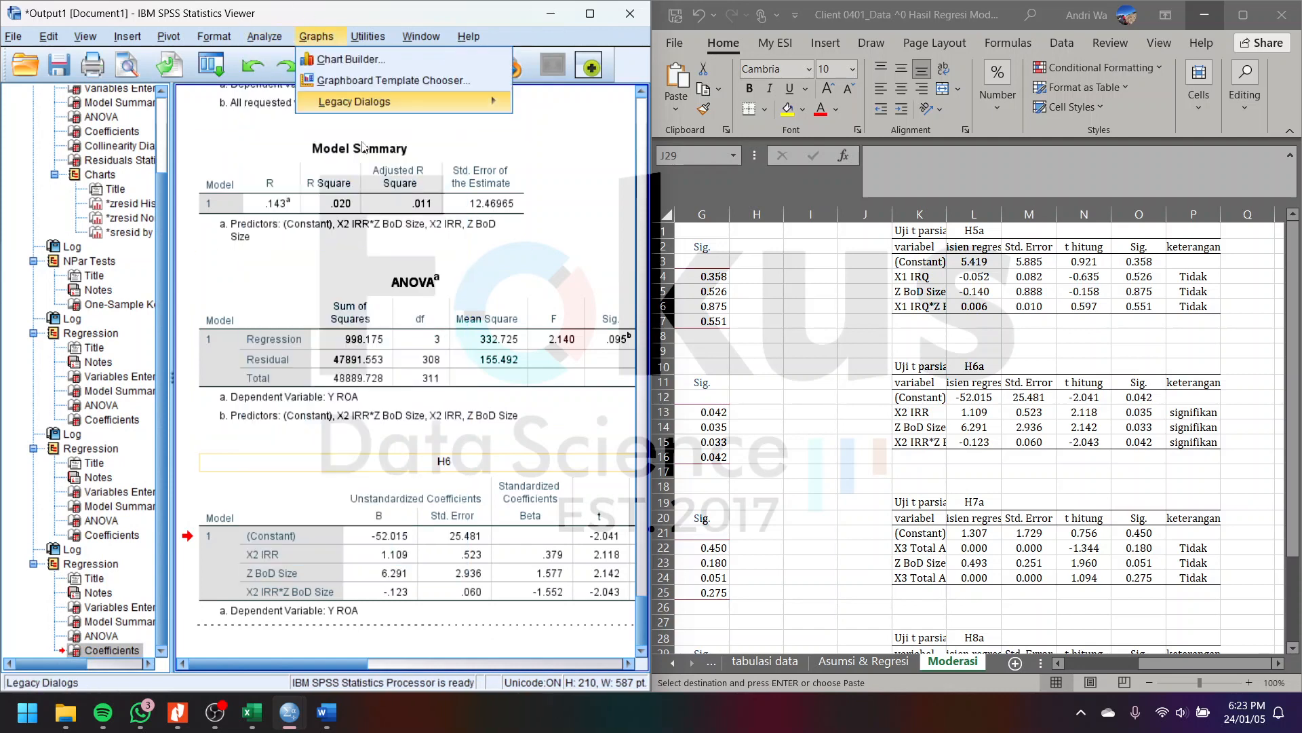
left_click(520, 237)
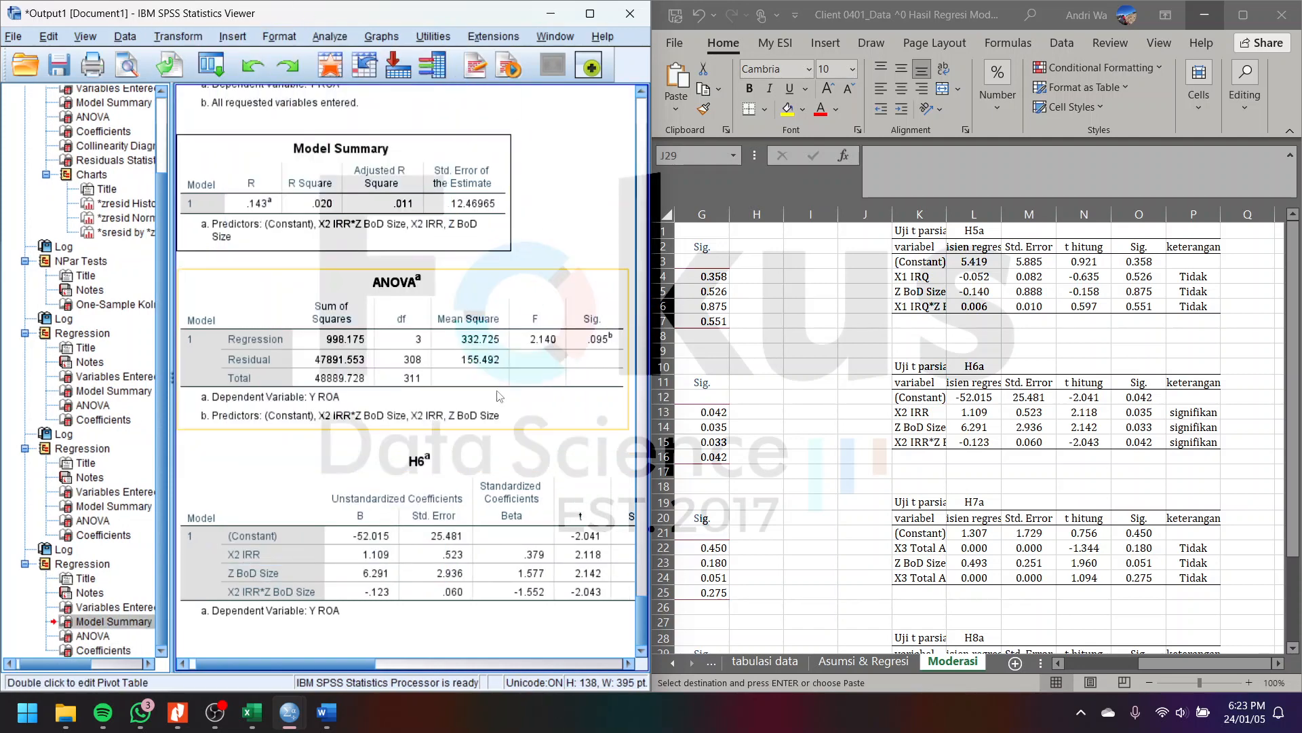
left_click(344, 469)
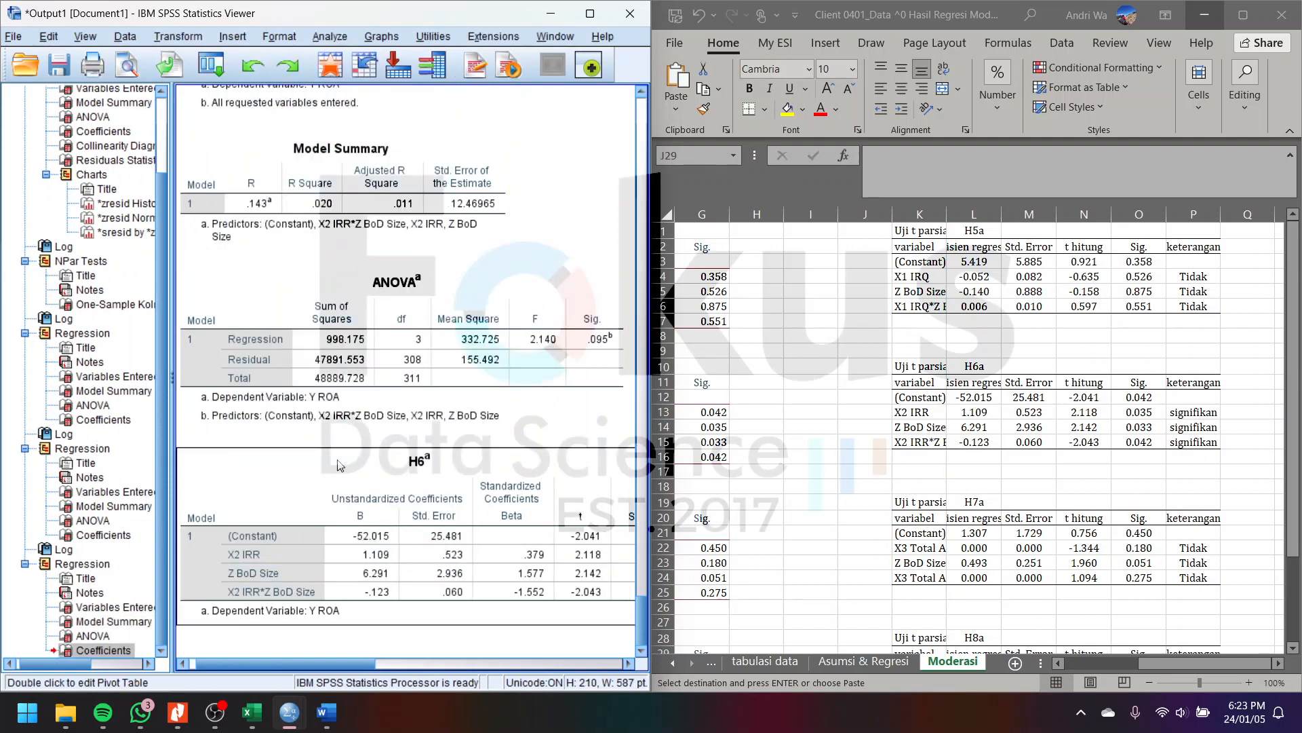
Step: Reopen the Linear Regression setup and clear X2 IRR, Z BoD Size and X2 IRR*Z BoD Size from the independents
left_click(316, 38)
left_click(591, 262)
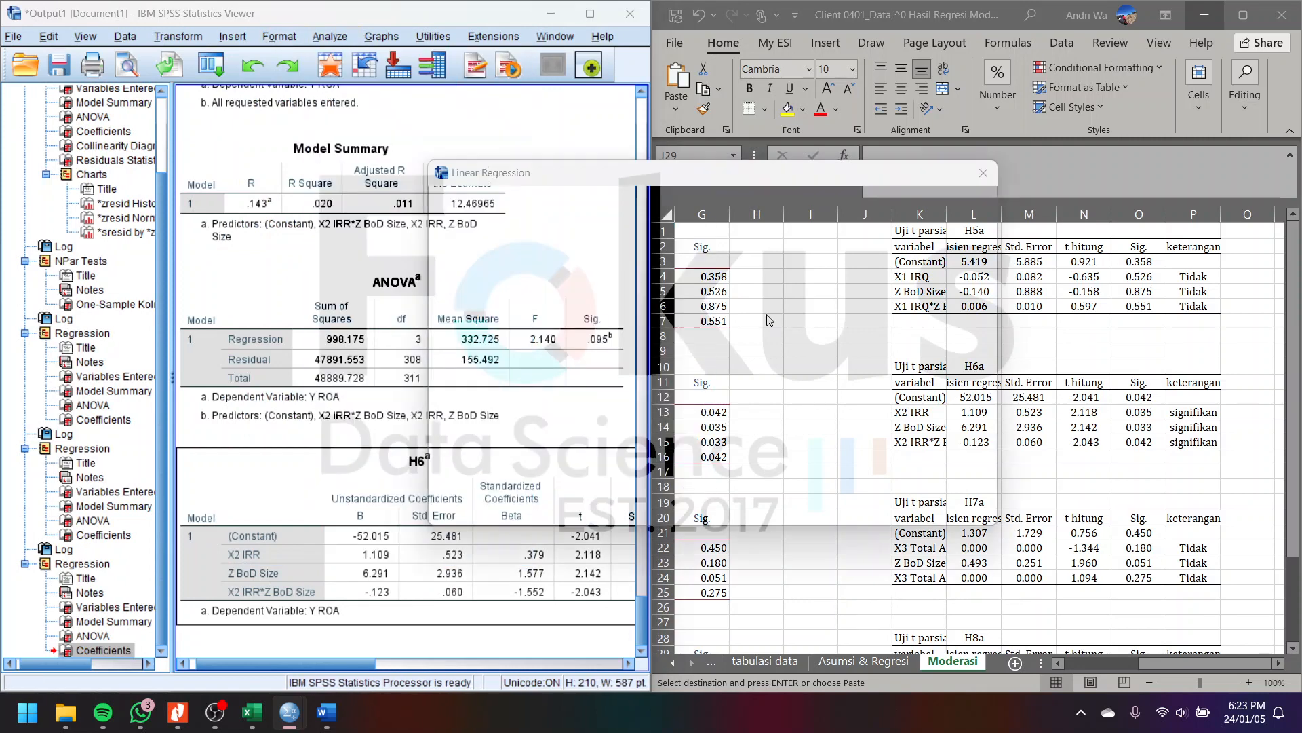
left_click(733, 302)
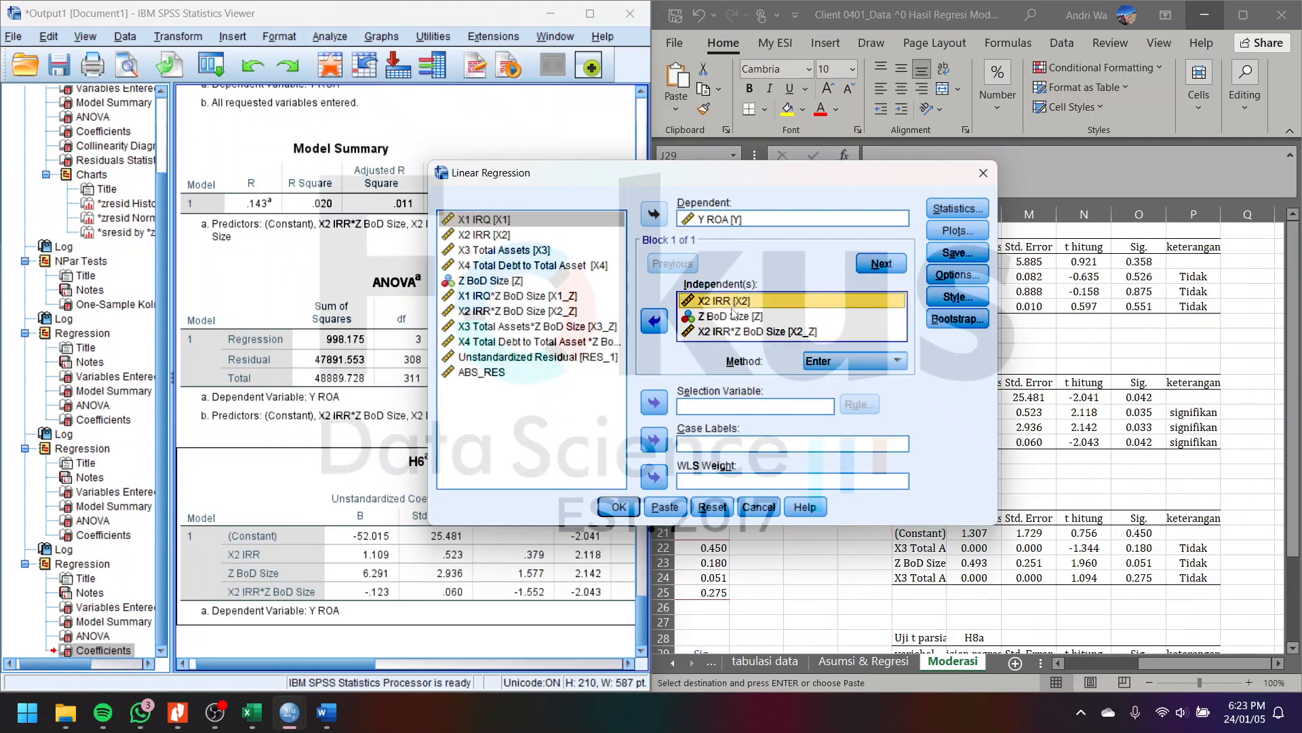
left_click(736, 332, "shift")
left_click(653, 321)
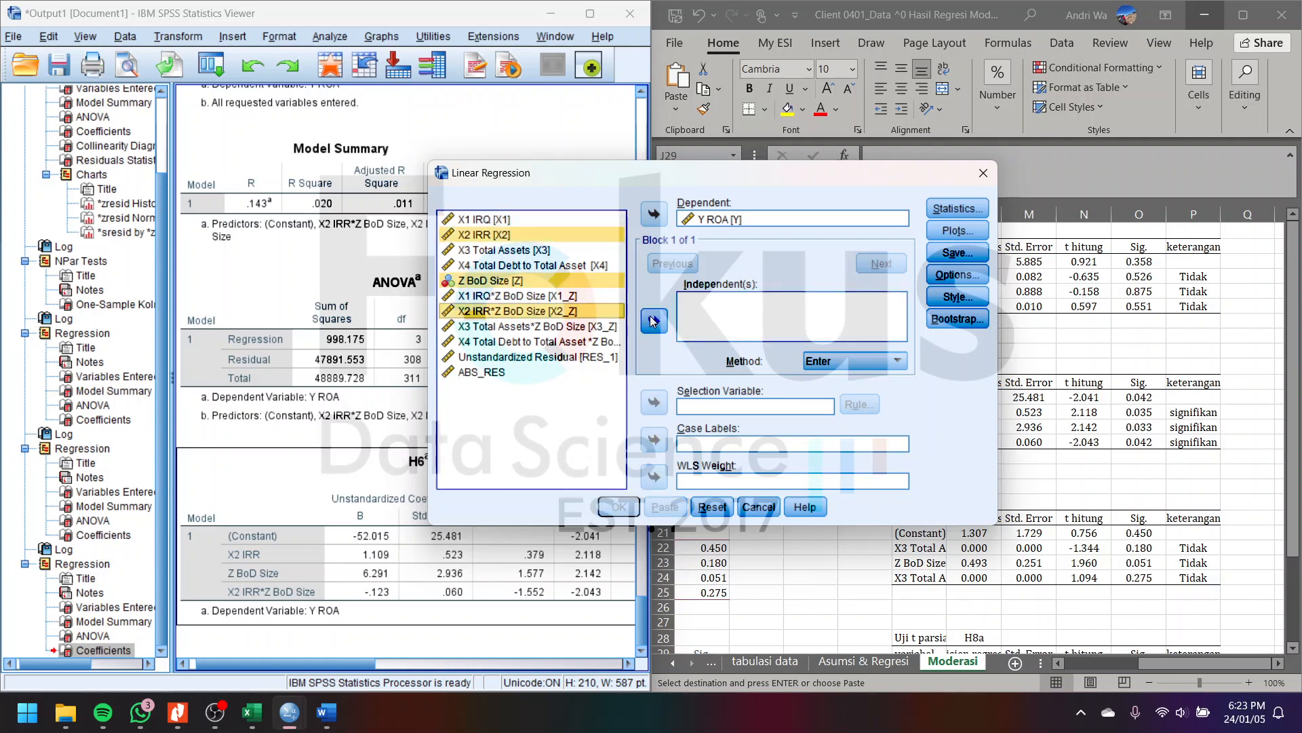
Step: Add X3 Total Assets, Z BoD Size and X3 Total Assets*Z BoD Size as independents and run the regression on Y ROA
left_click(543, 251)
left_click(502, 280, "ctrl")
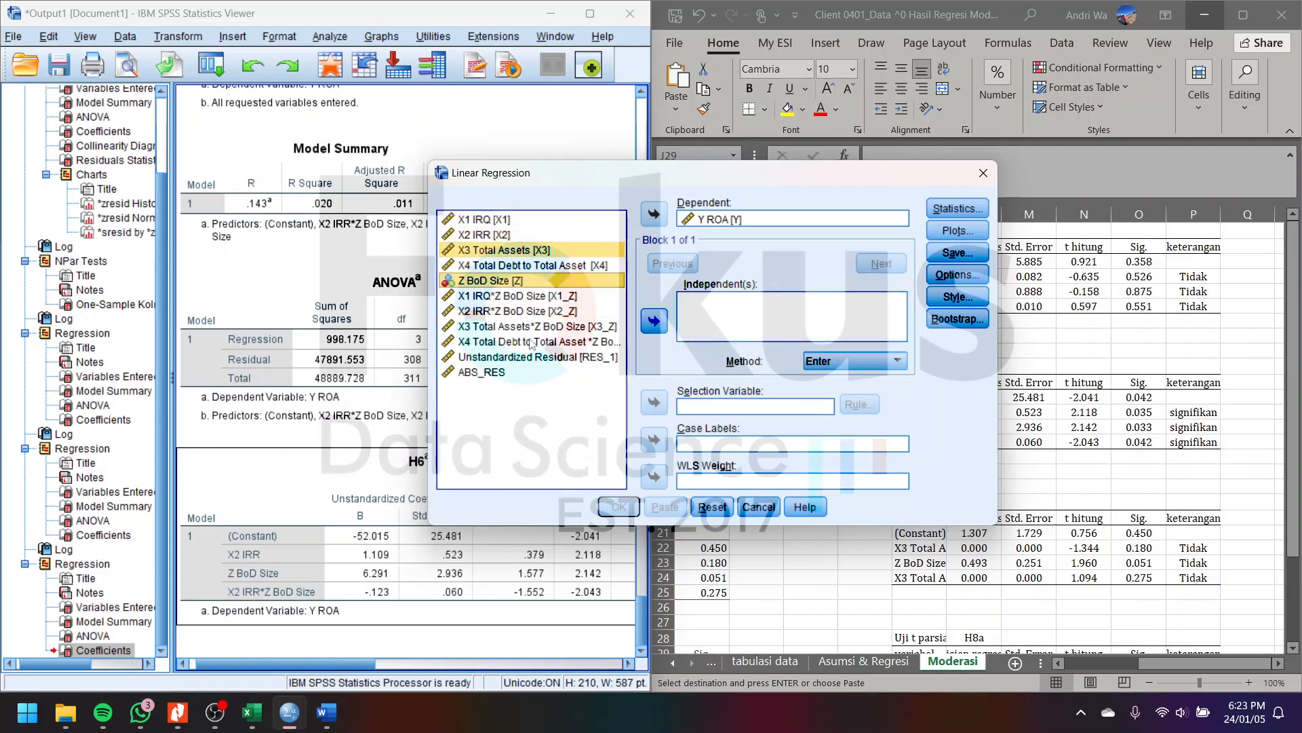
left_click(536, 326, "ctrl")
left_click(656, 322)
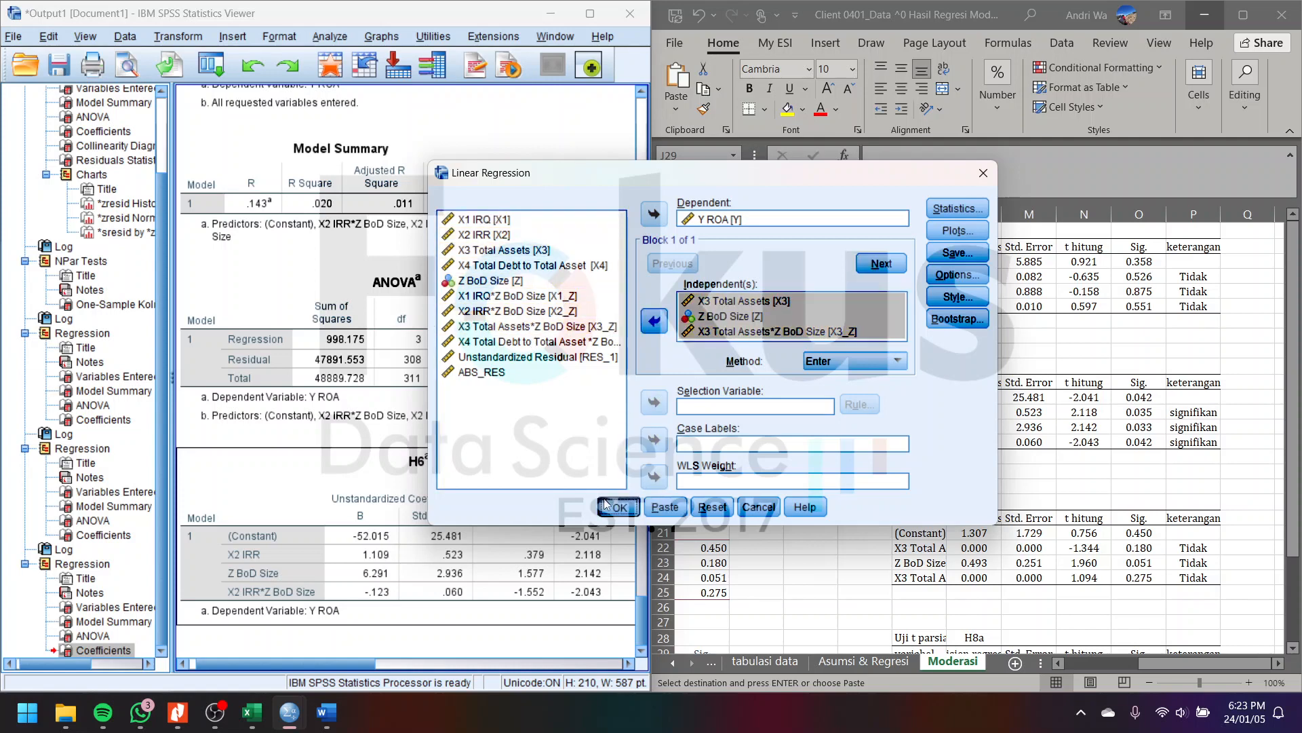
left_click(618, 506)
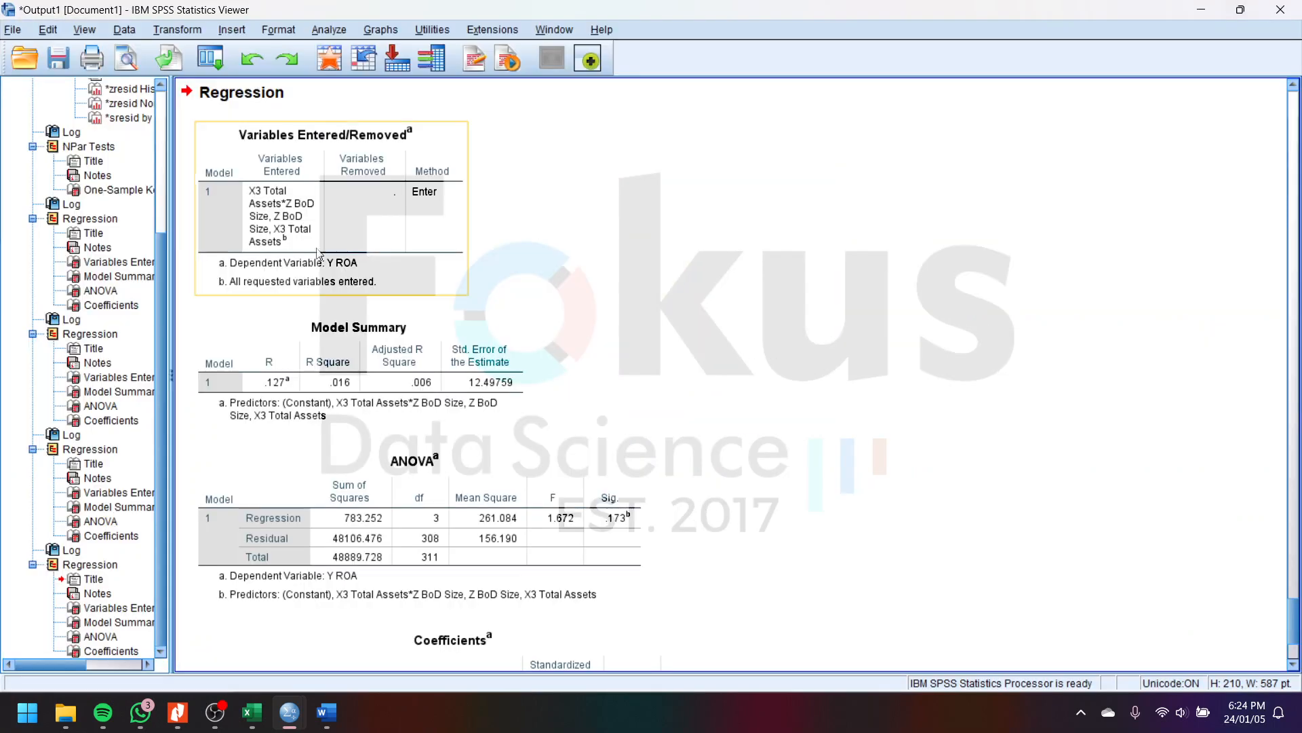
Step: Retitle the Coefficients table of the X3 Total Assets moderation model as H7
scroll(368, 547, "down", 3)
left_click(445, 559)
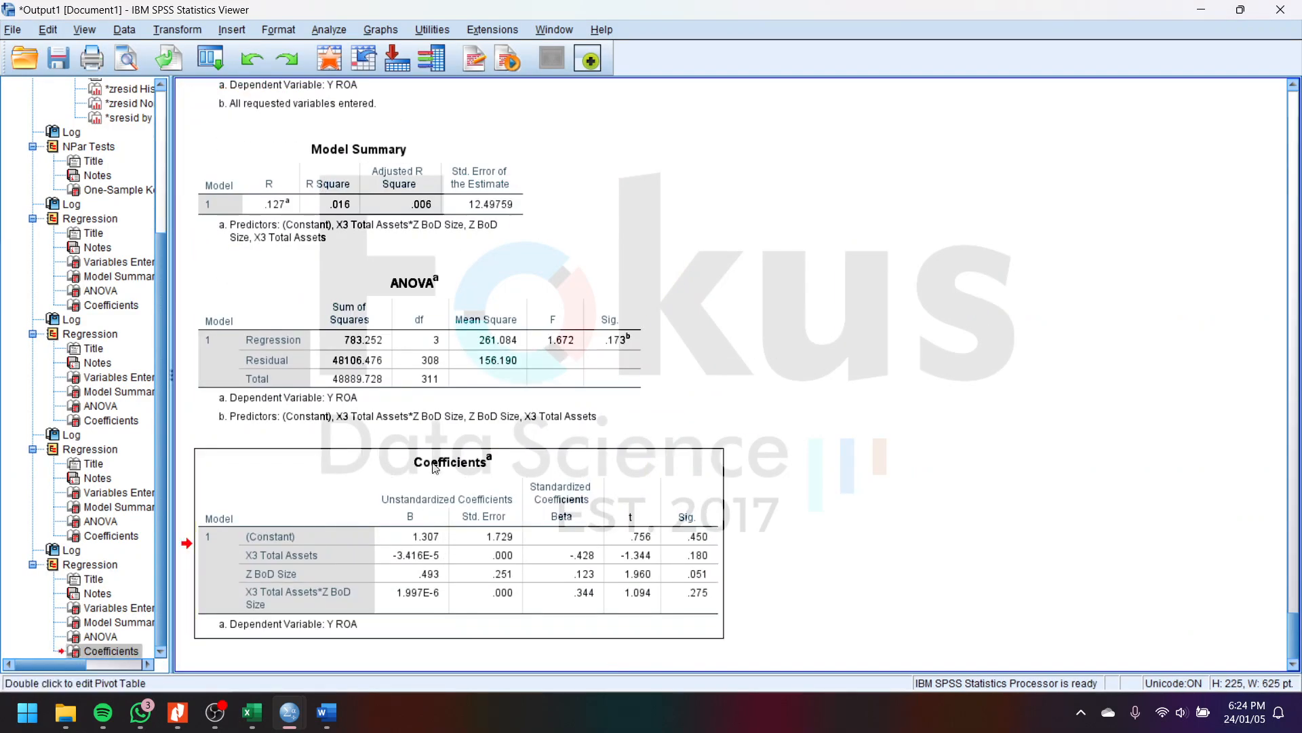
double_click(440, 464)
scroll(594, 404, "up", 5)
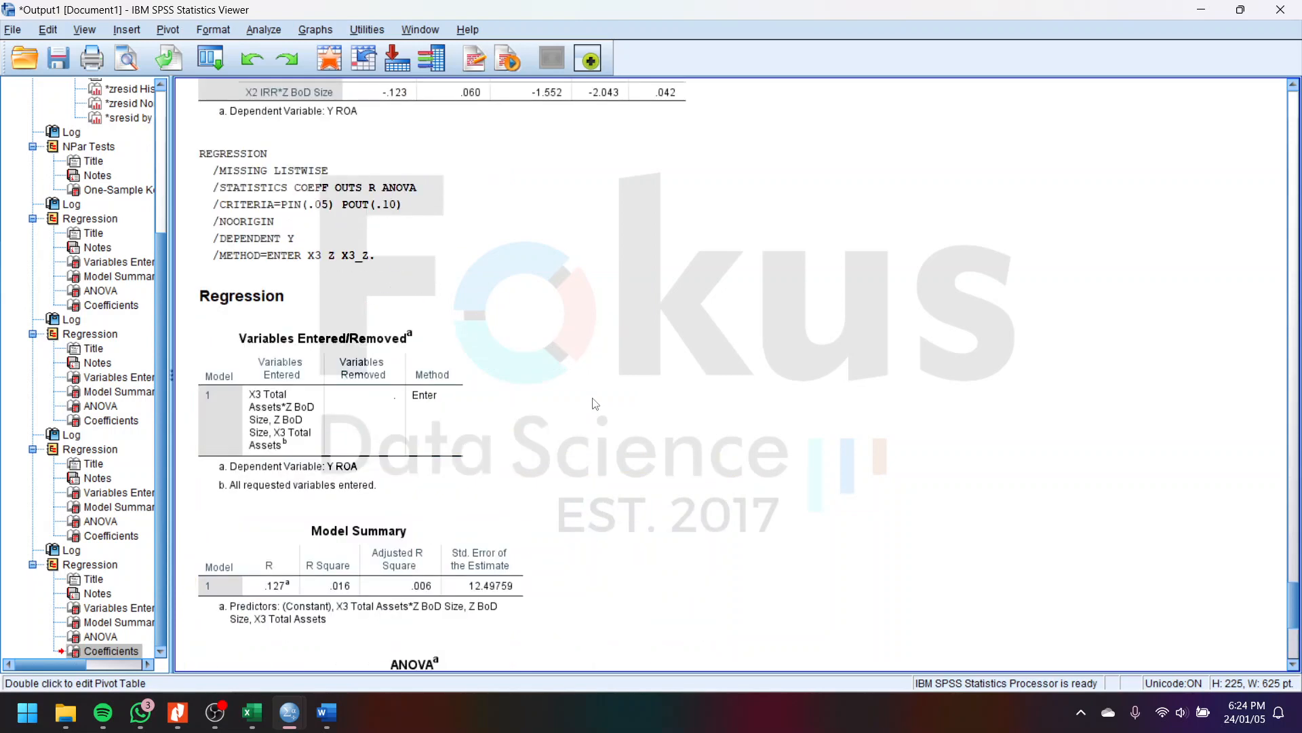
scroll(595, 404, "down", 5)
key("Delete")
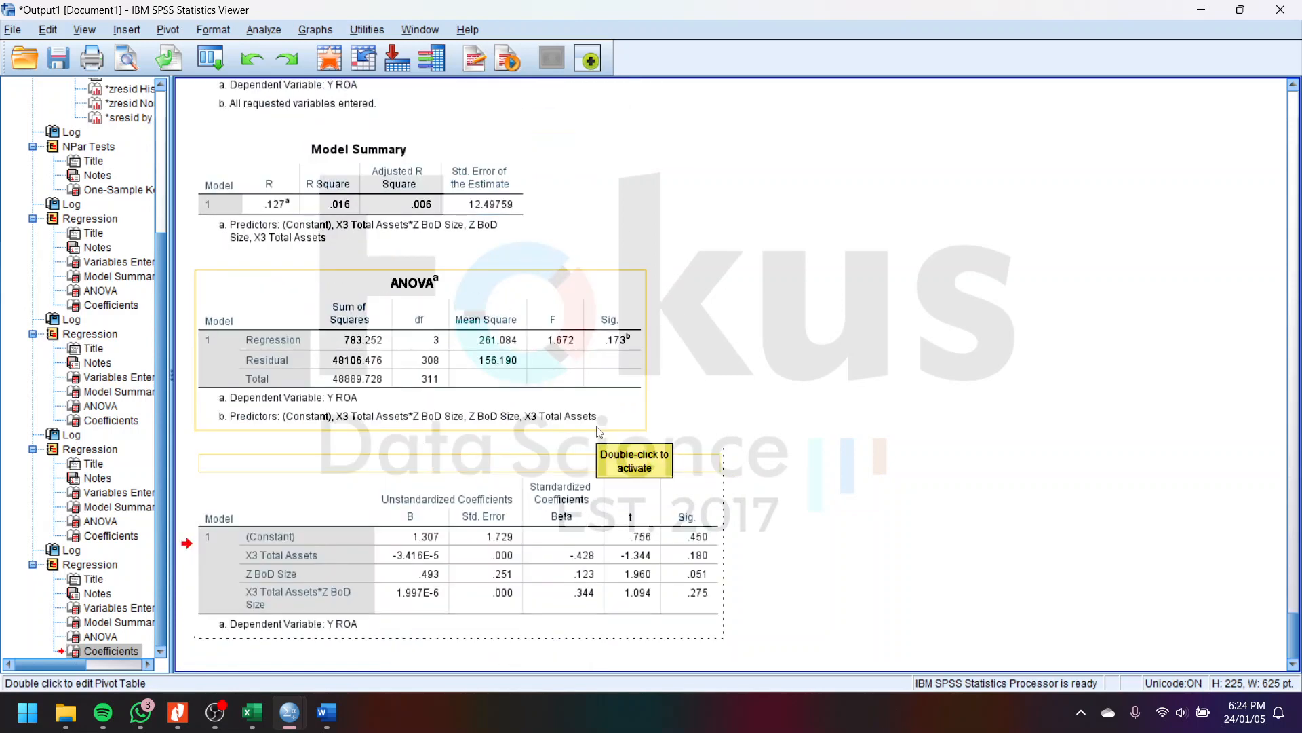
left_click(950, 499)
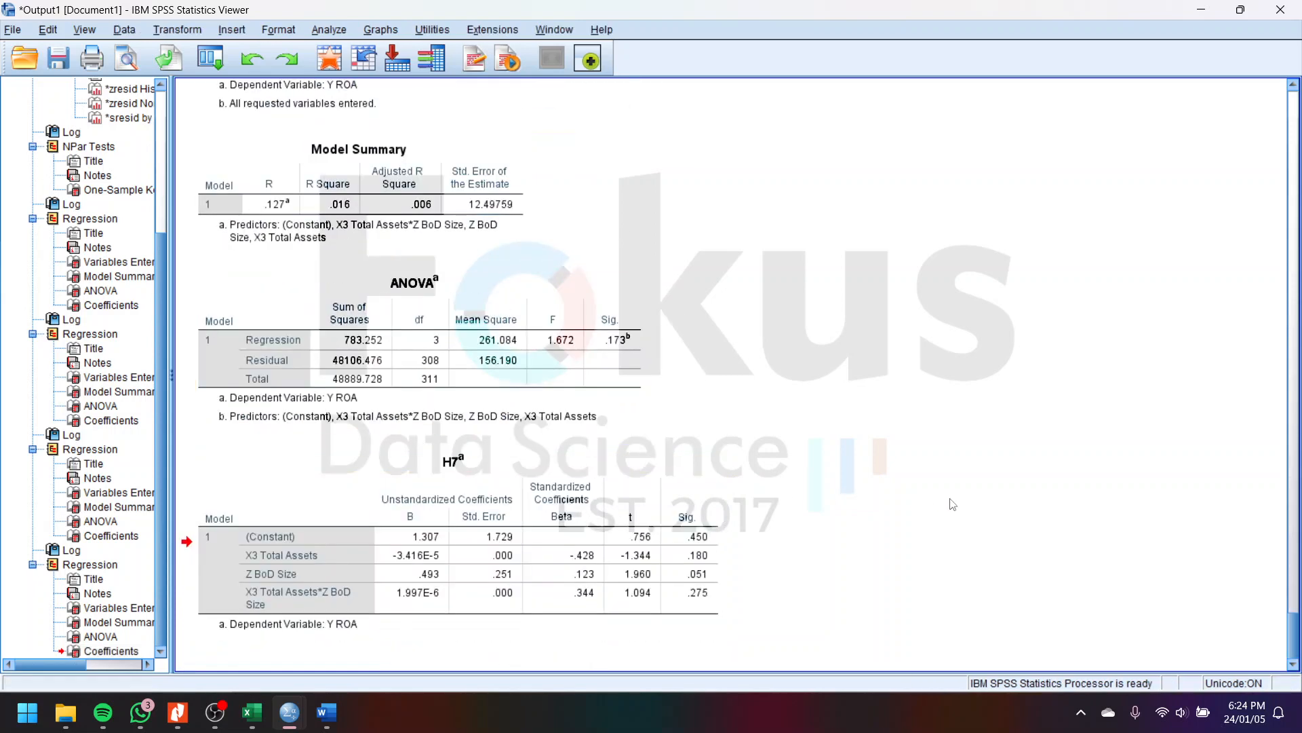
Step: Reopen the Linear Regression setup and clear X3 Total Assets, Z BoD Size and X3 Total Assets*Z BoD Size from the independents
left_click(328, 27)
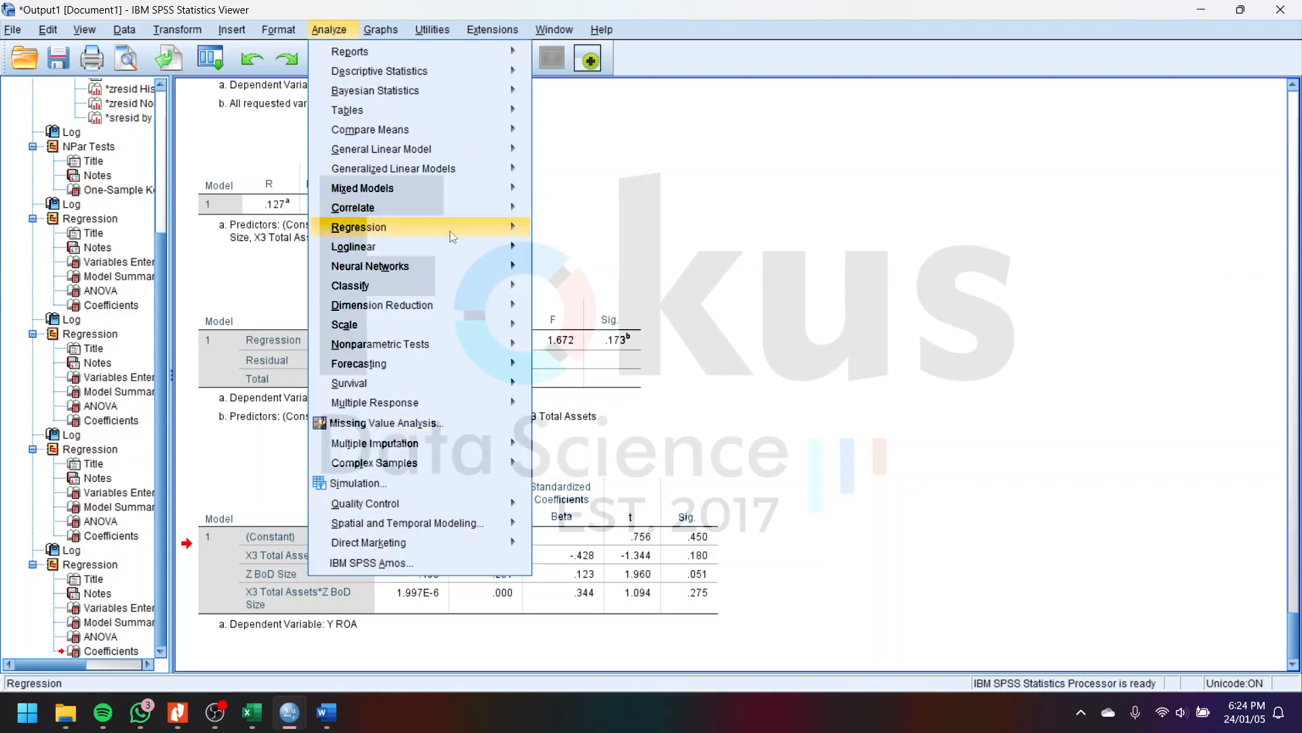
mouse_move(450, 228)
left_click(596, 254)
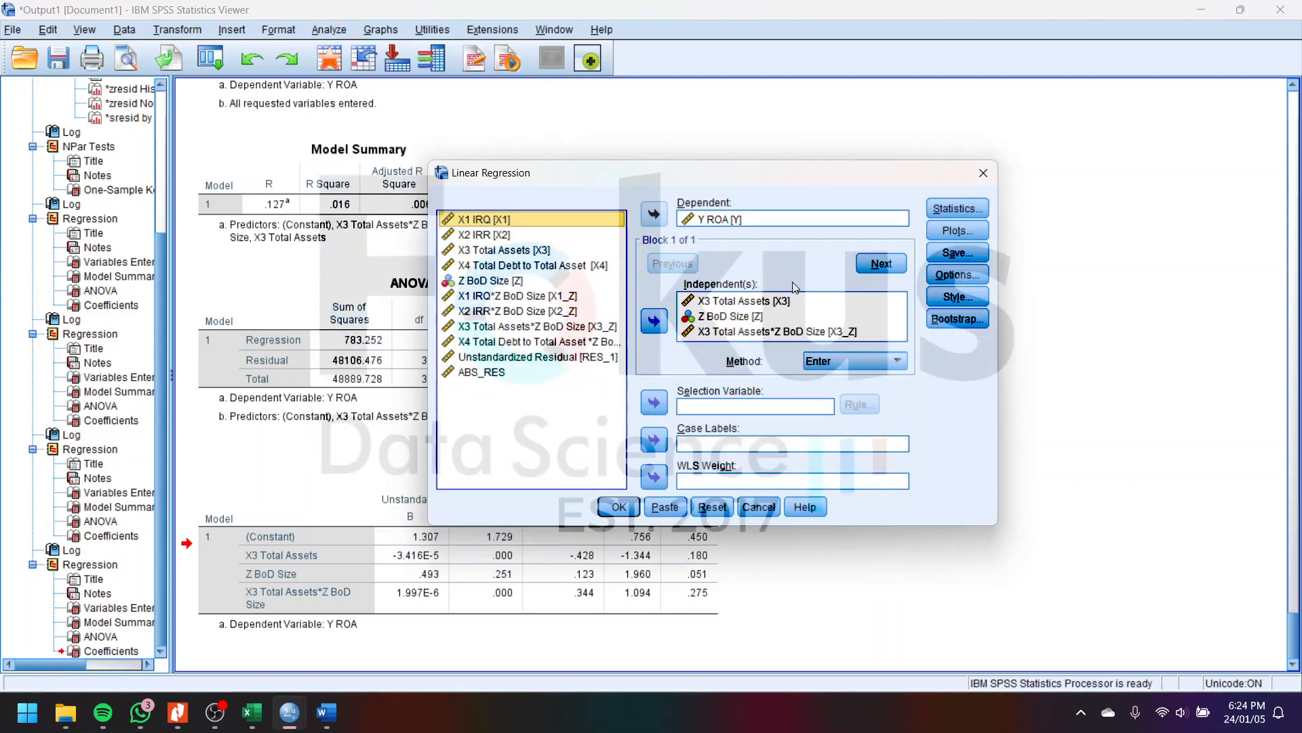
left_click(760, 301)
left_click(753, 332, "shift")
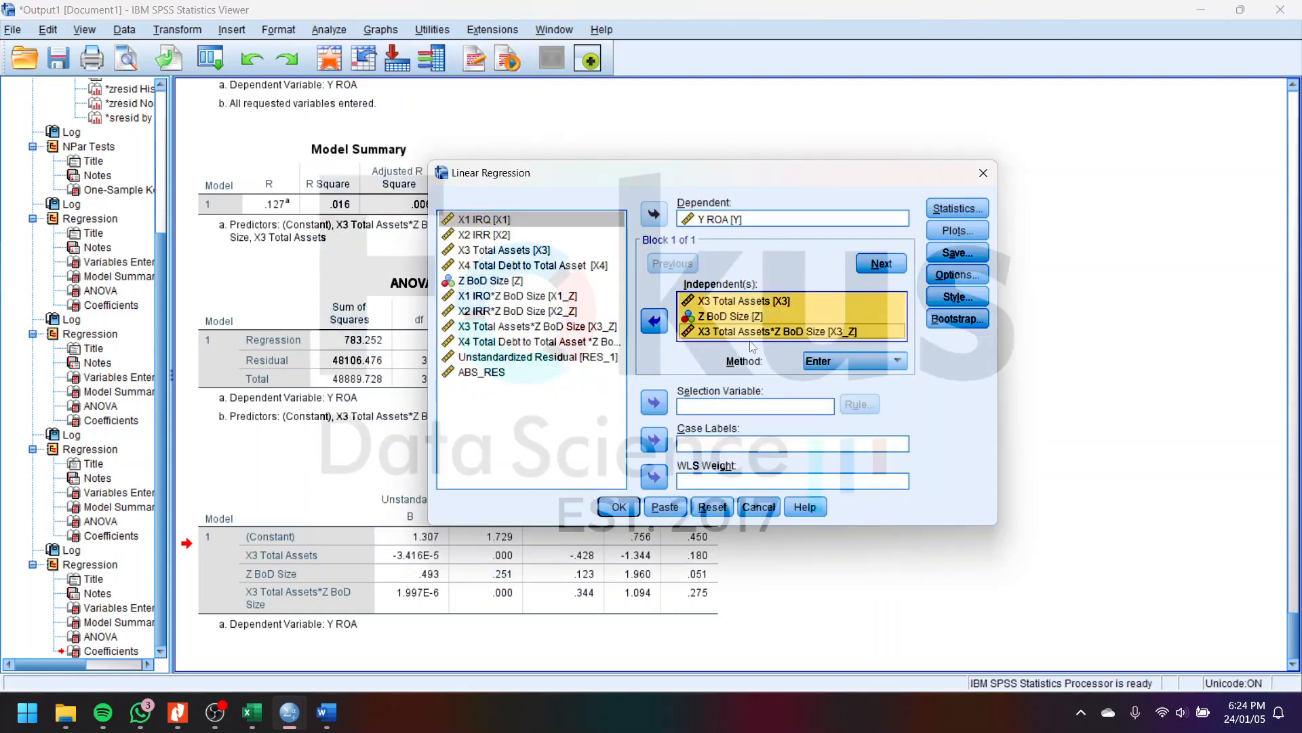
left_click(653, 321)
Step: Add X4 Total Debt to Total Asset, Z BoD Size and their interaction term as independents and run the regression on Y ROA
left_click(499, 268)
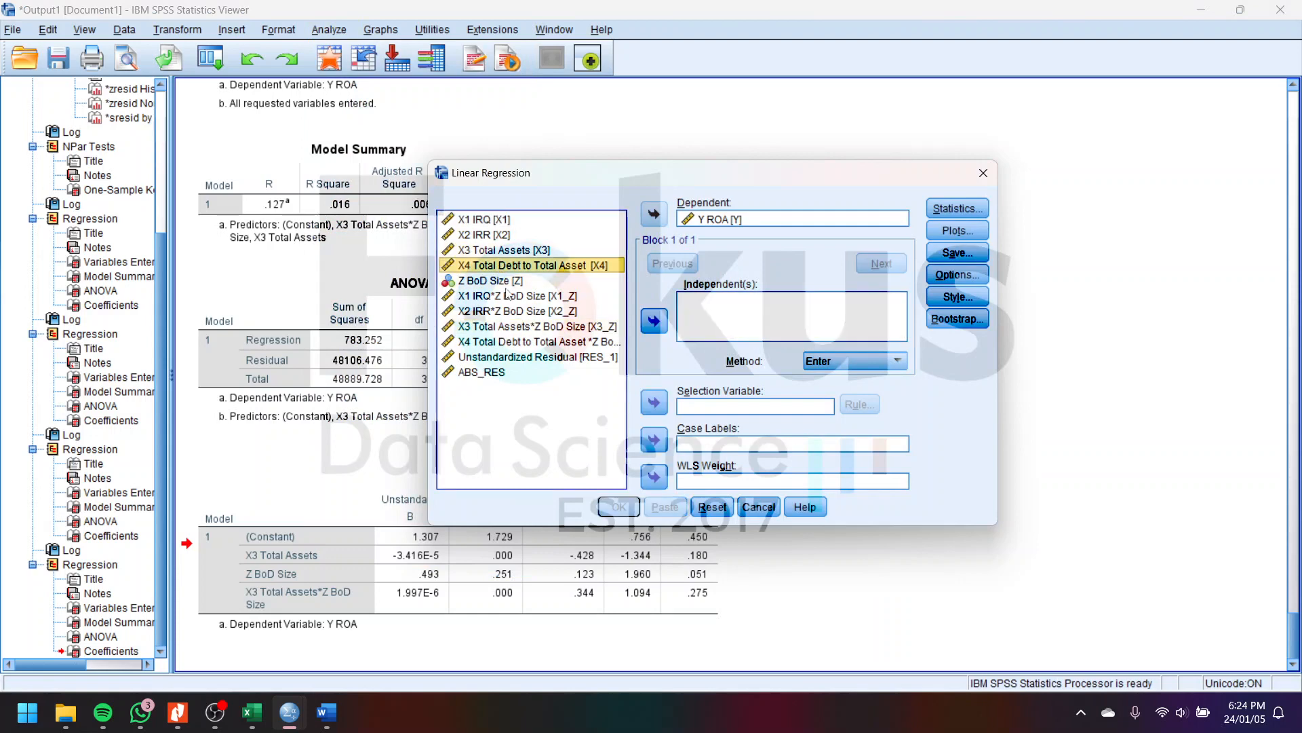
left_click(509, 283, "ctrl")
left_click(526, 342, "ctrl")
left_click(653, 321)
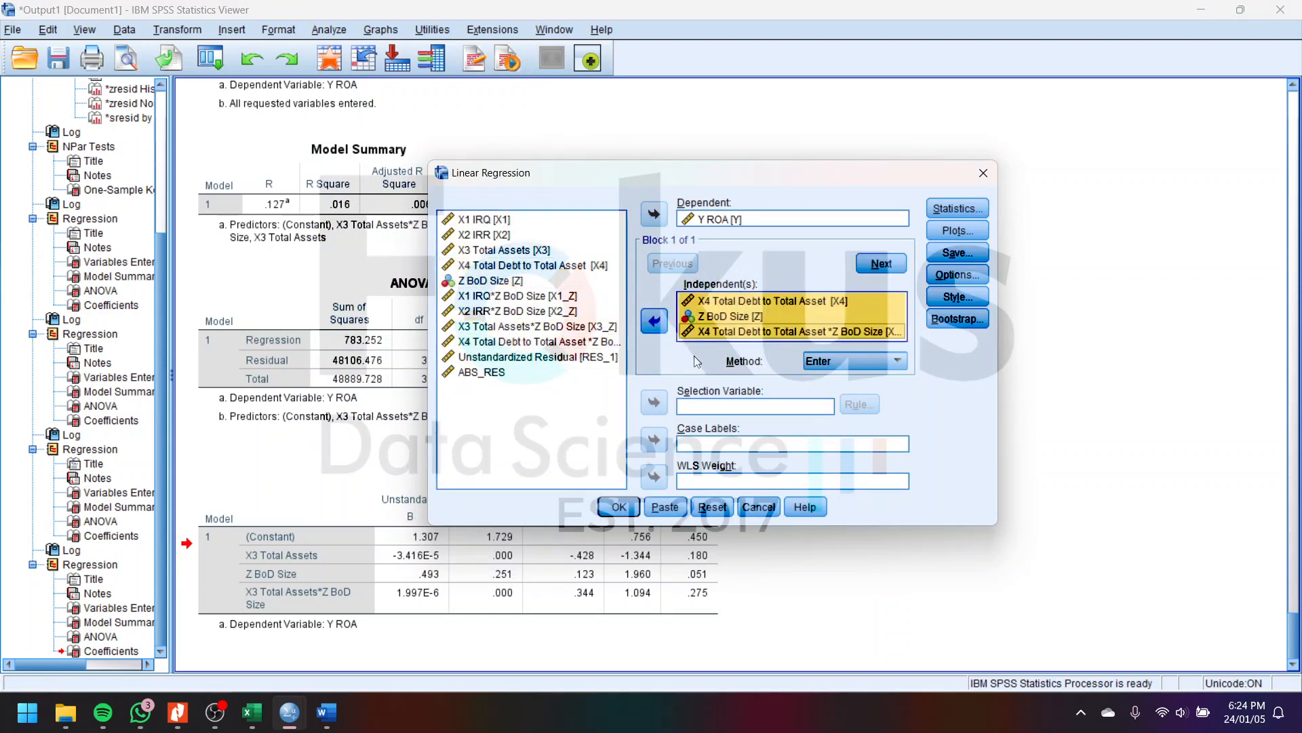
left_click(619, 507)
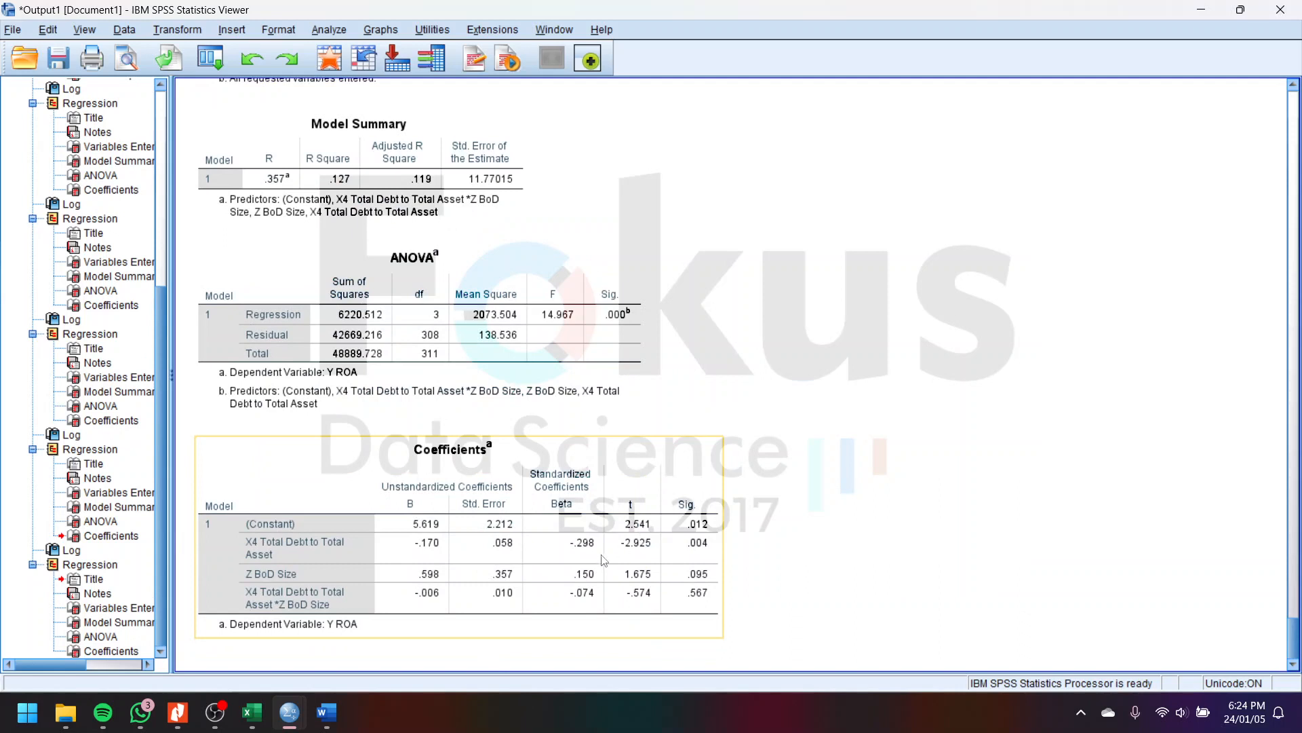
Step: Retitle the Coefficients table of the X4 Total Debt to Total Asset moderation model as H8
left_click(604, 560)
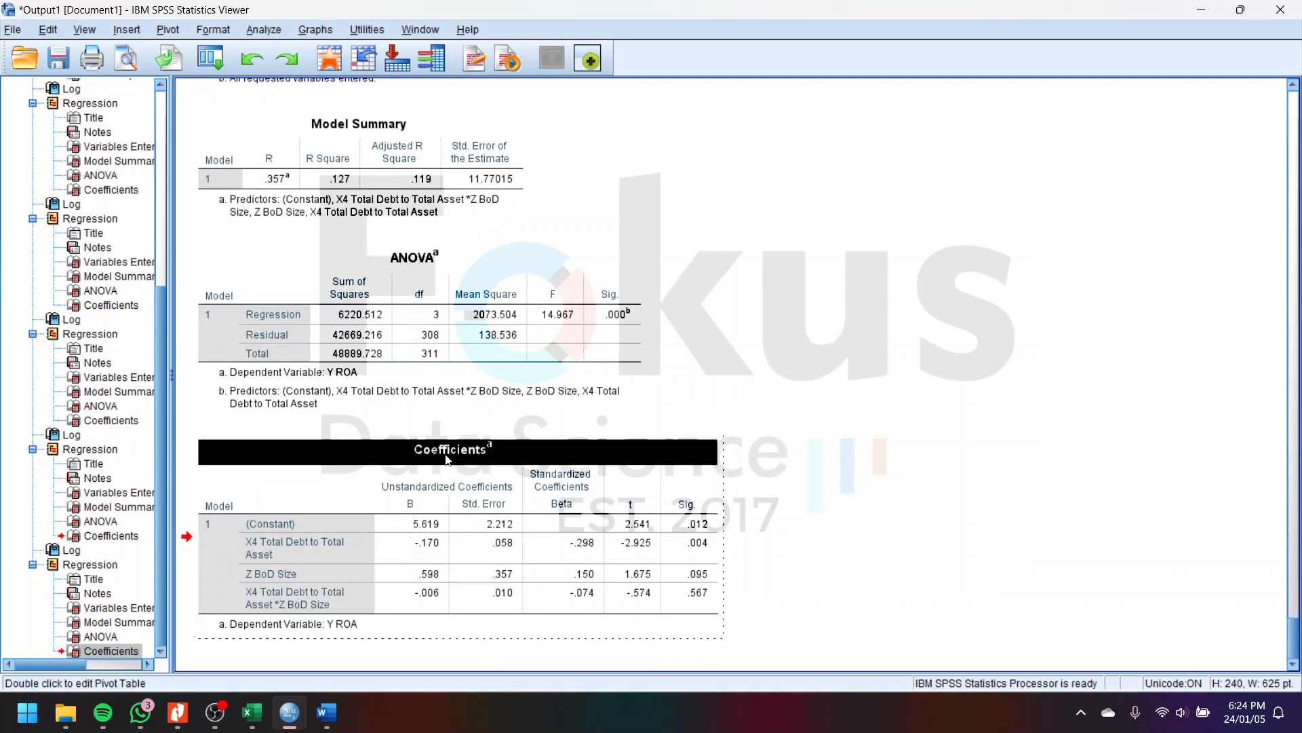
double_click(446, 460)
key("Delete")
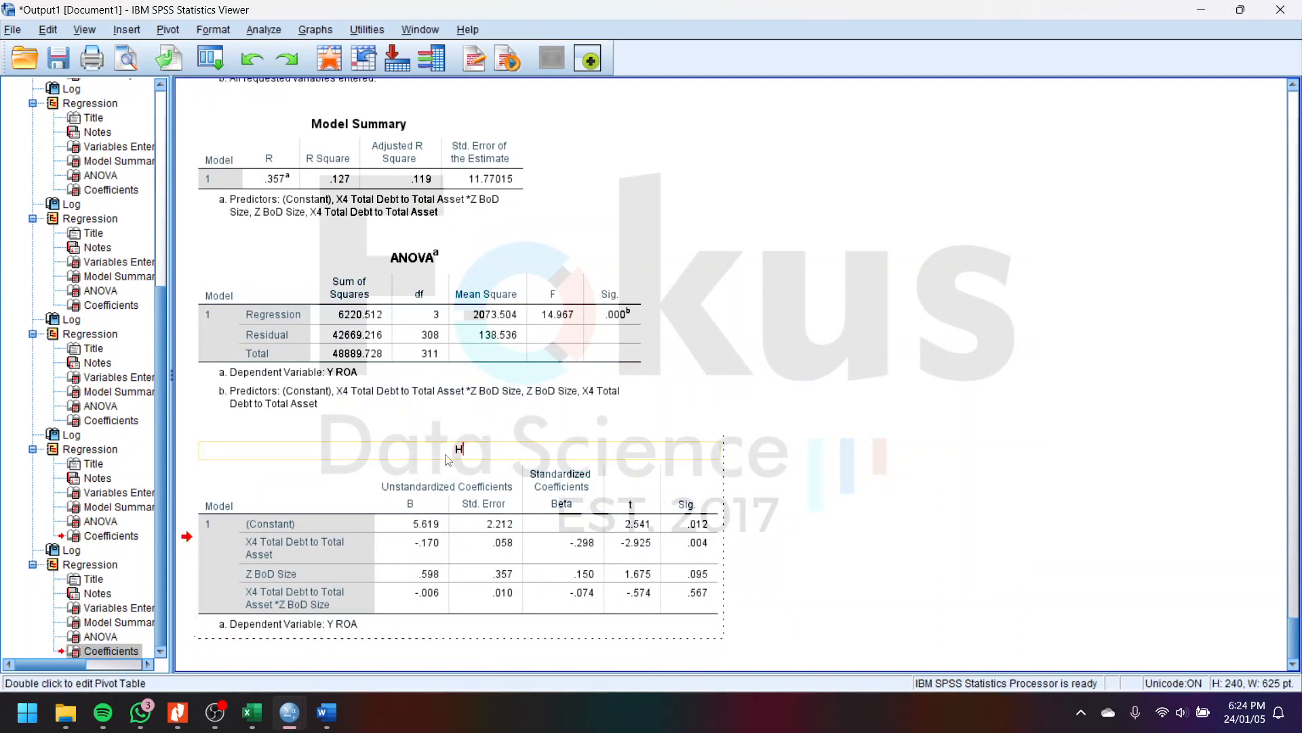
left_click(959, 483)
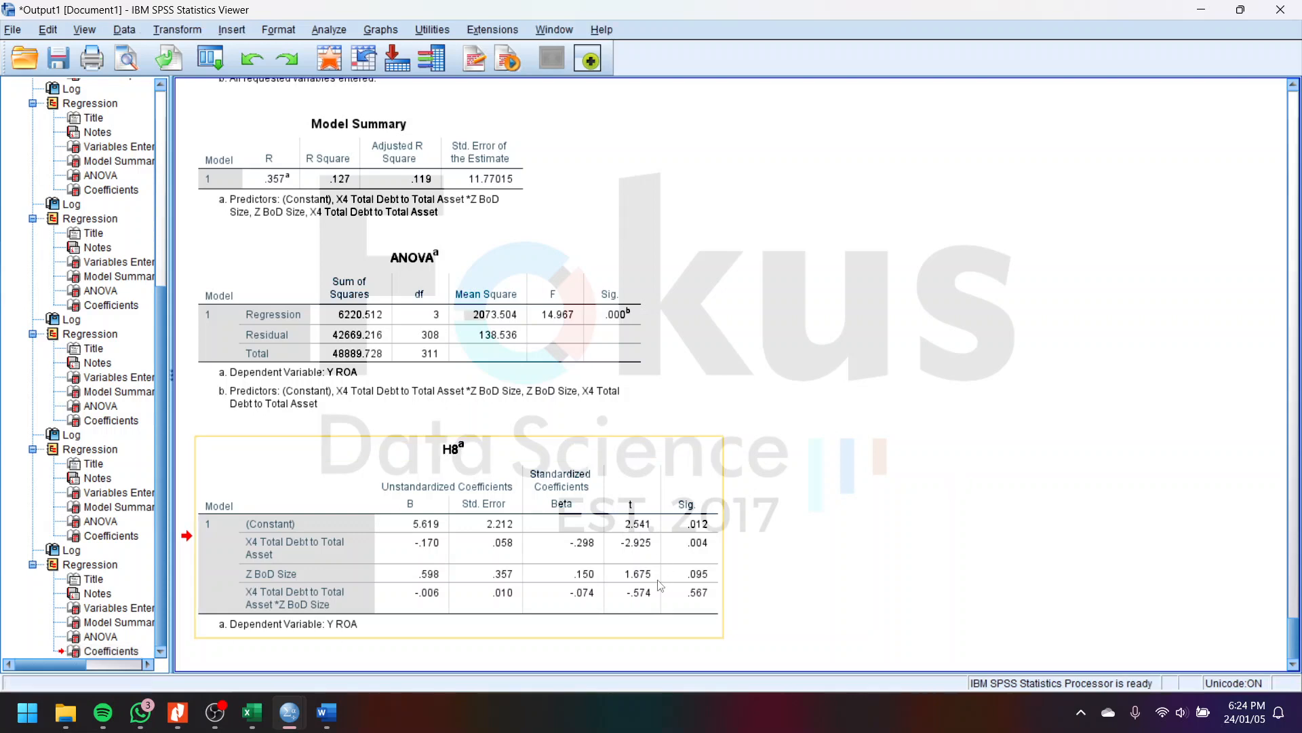
Step: Review the significance values in the H8, H7 and H6 coefficient tables of the output
scroll(660, 585, "up", 15)
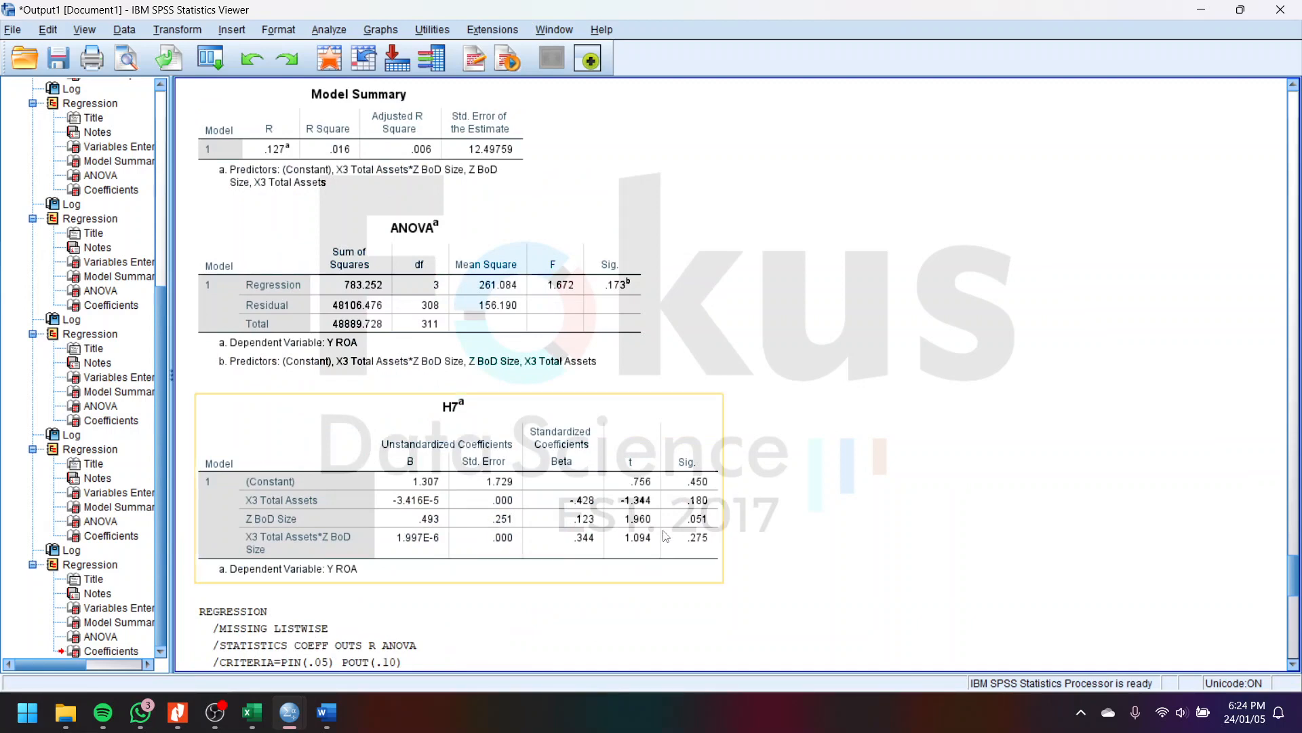
scroll(668, 532, "up", 5)
scroll(664, 530, "up", 5)
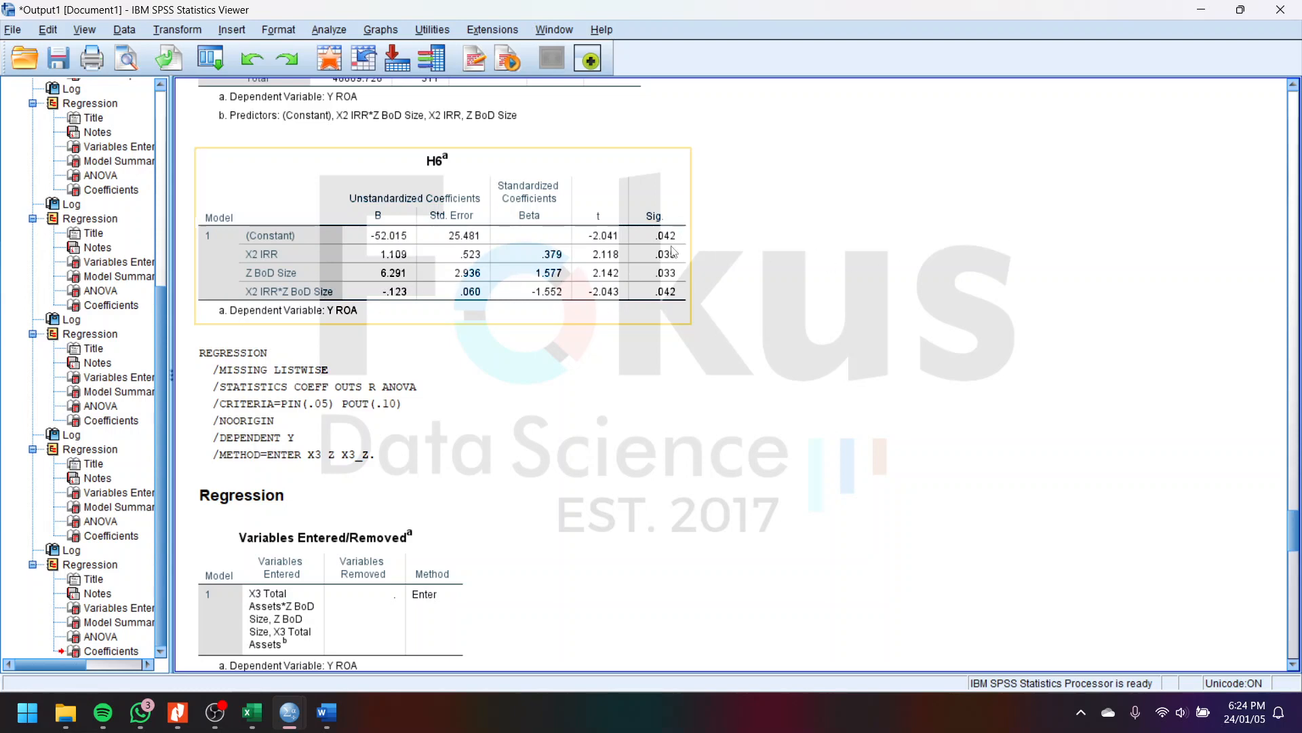
Step: Minimize the SPSS output and switch to Excel's Moderasi sheet in a maximized window
left_click(1204, 9)
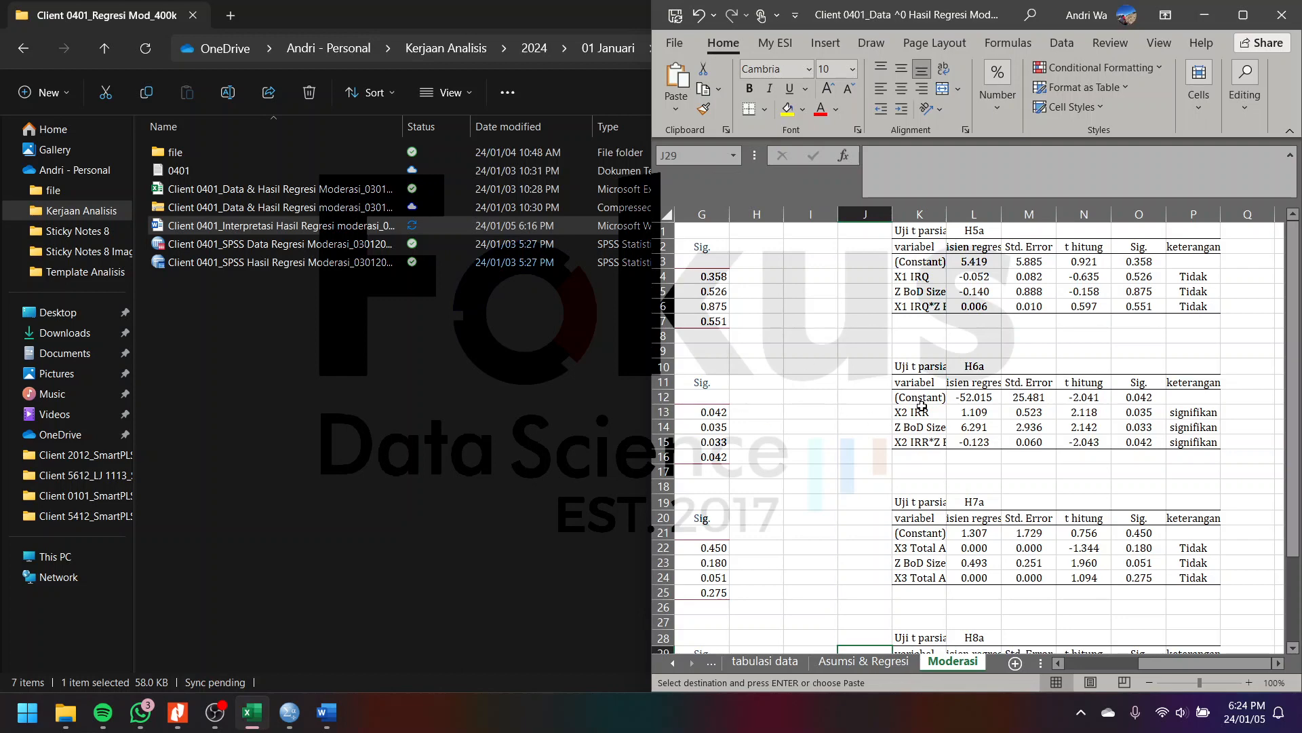
left_click(1227, 22)
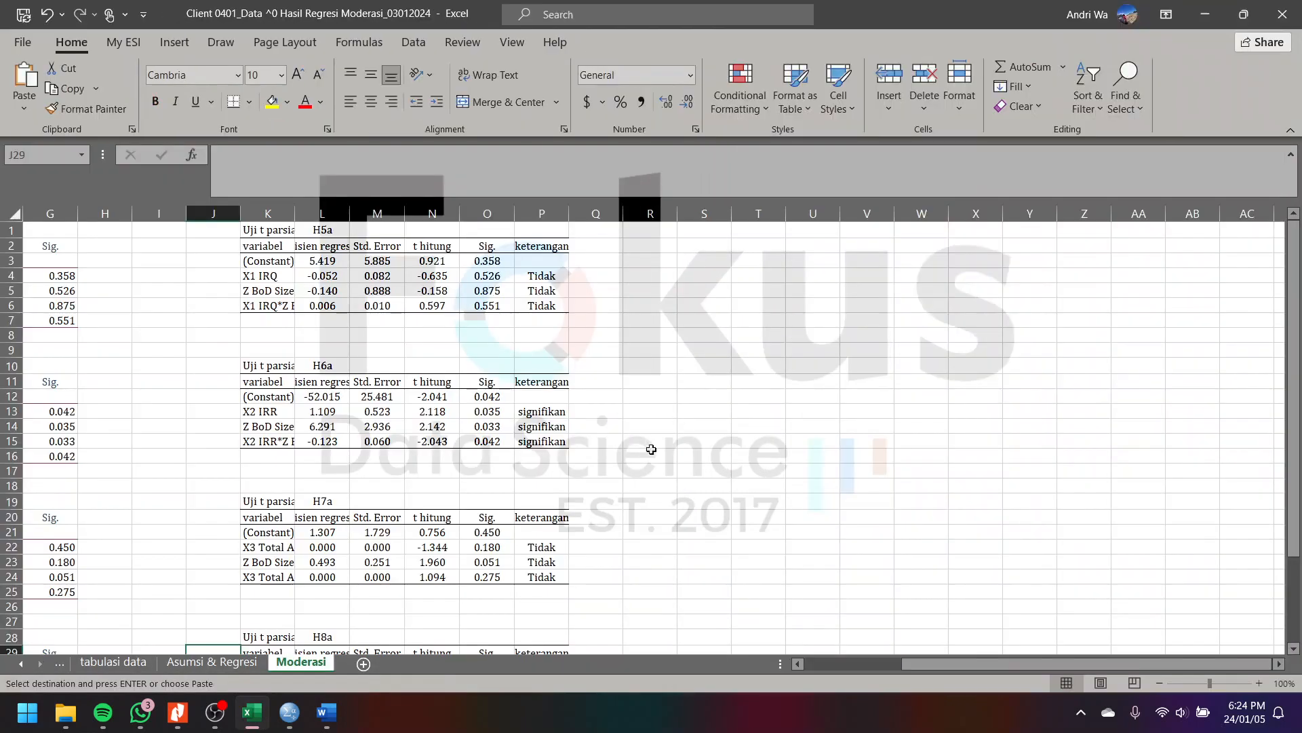